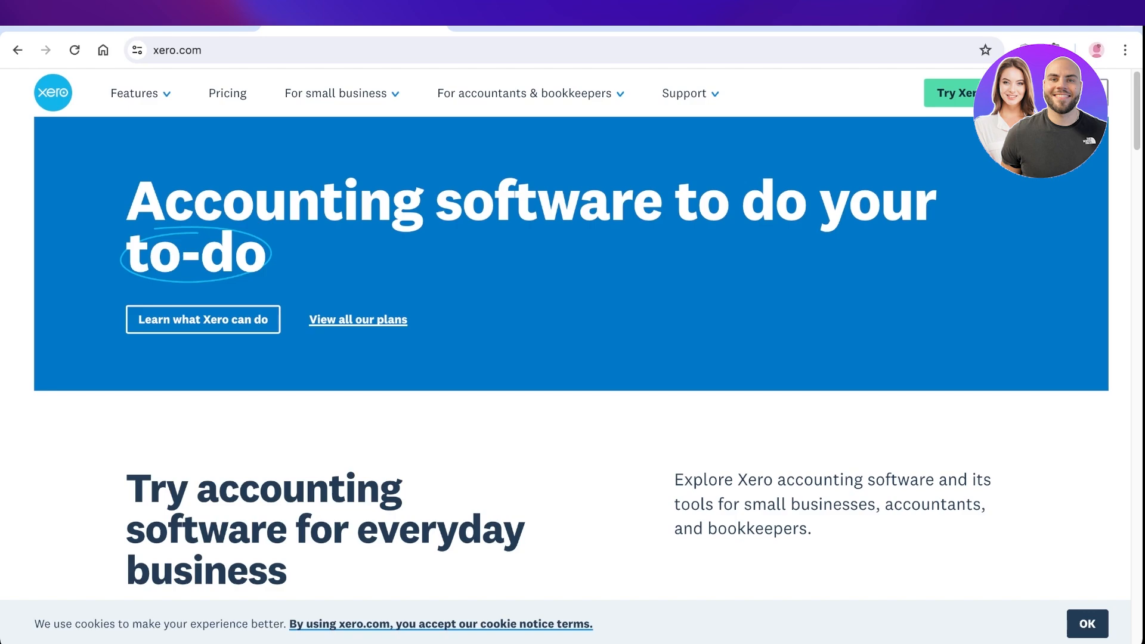
Browse the Xero homepage and open the free trial sign-up form
scroll(571, 329, down, 1)
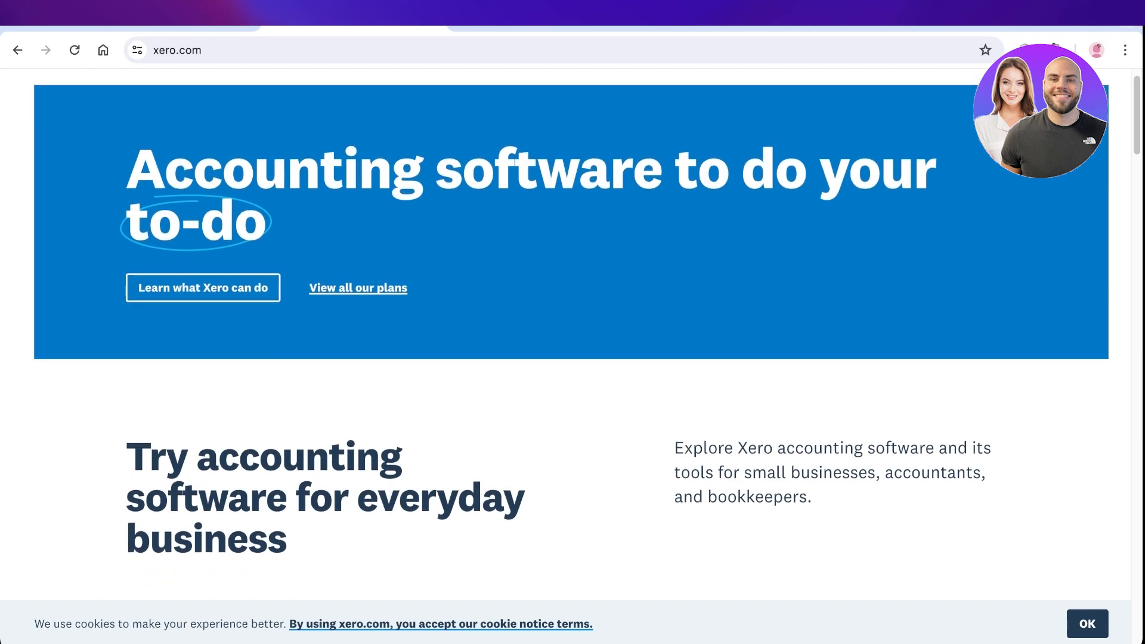
scroll(571, 311, down, 2)
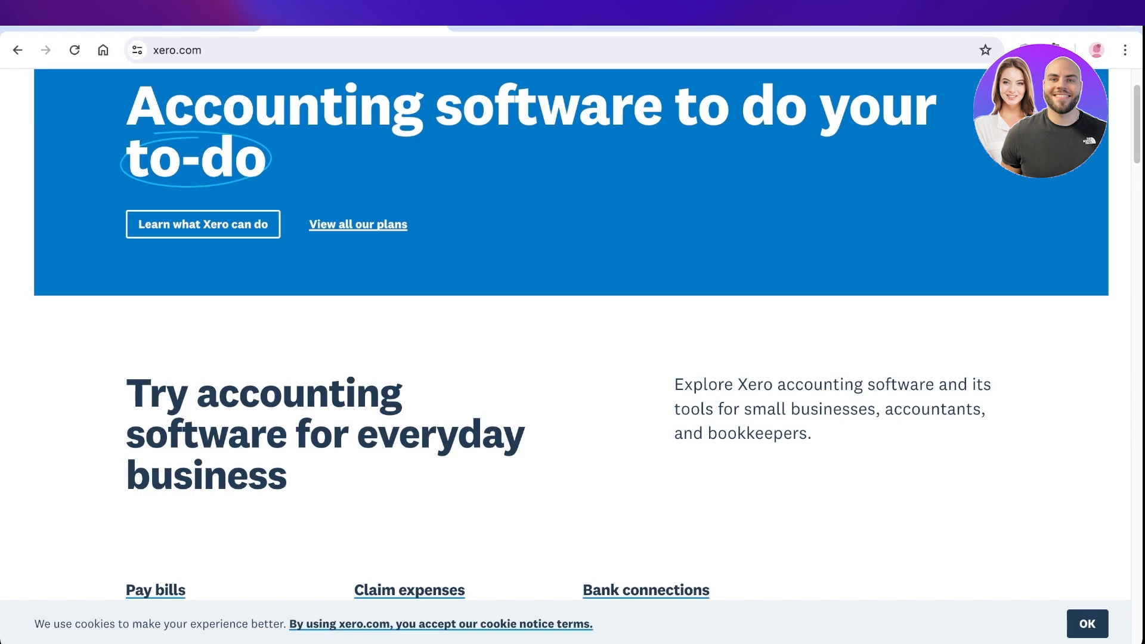
scroll(571, 334, down, 4)
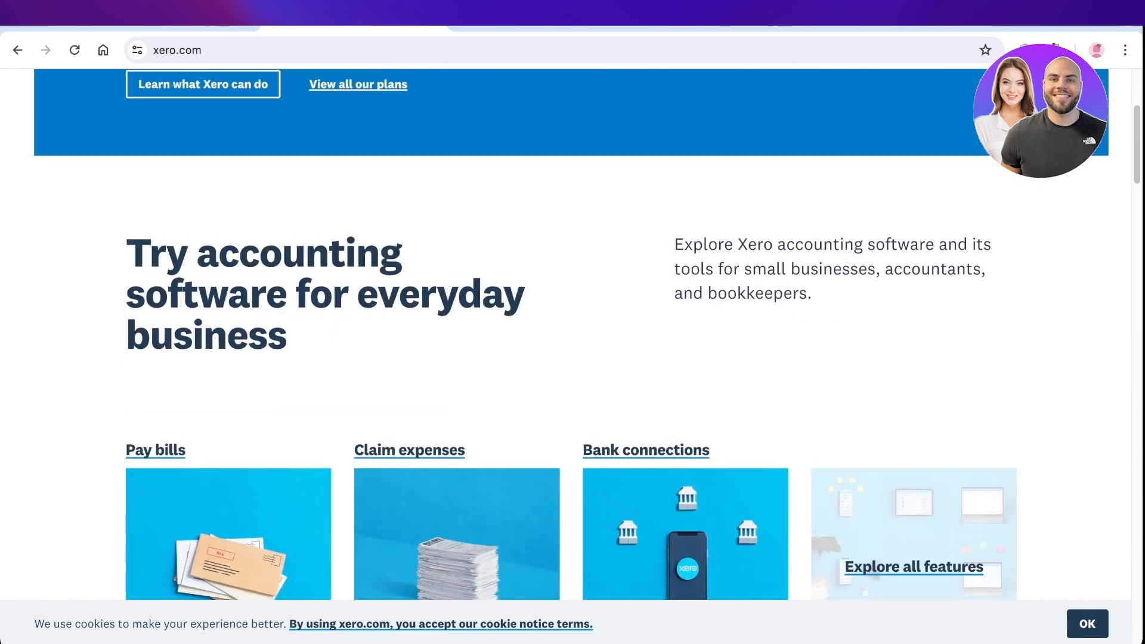
scroll(571, 334, down, 2)
scroll(572, 333, down, 2)
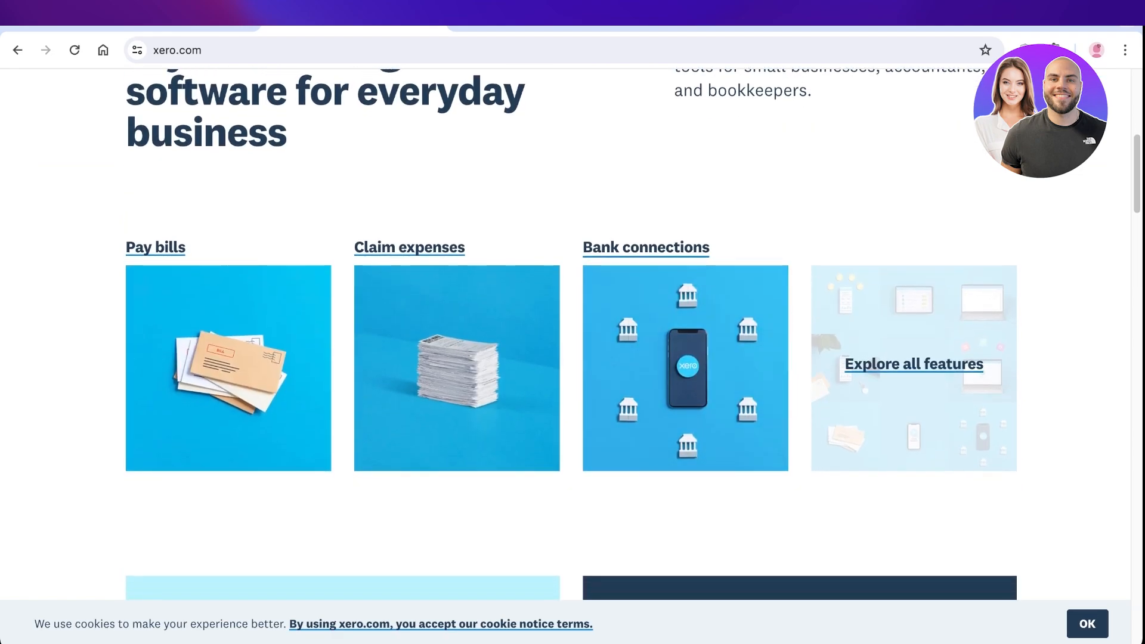
scroll(571, 334, down, 3)
scroll(571, 334, down, 5)
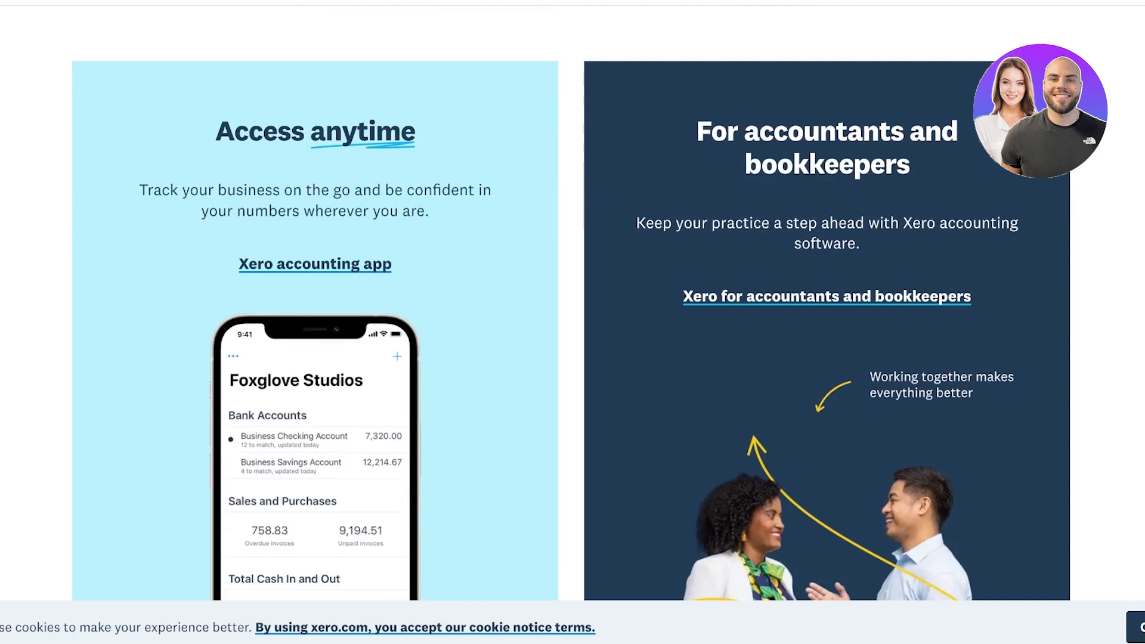
scroll(571, 334, down, 1)
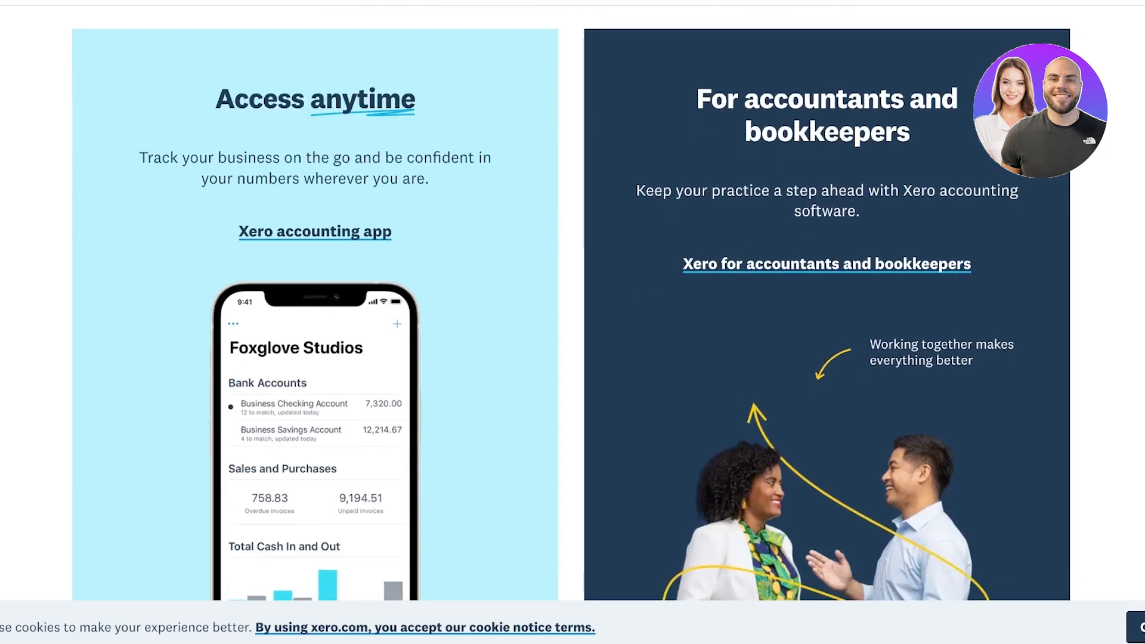
scroll(571, 333, down, 9)
scroll(571, 334, down, 3)
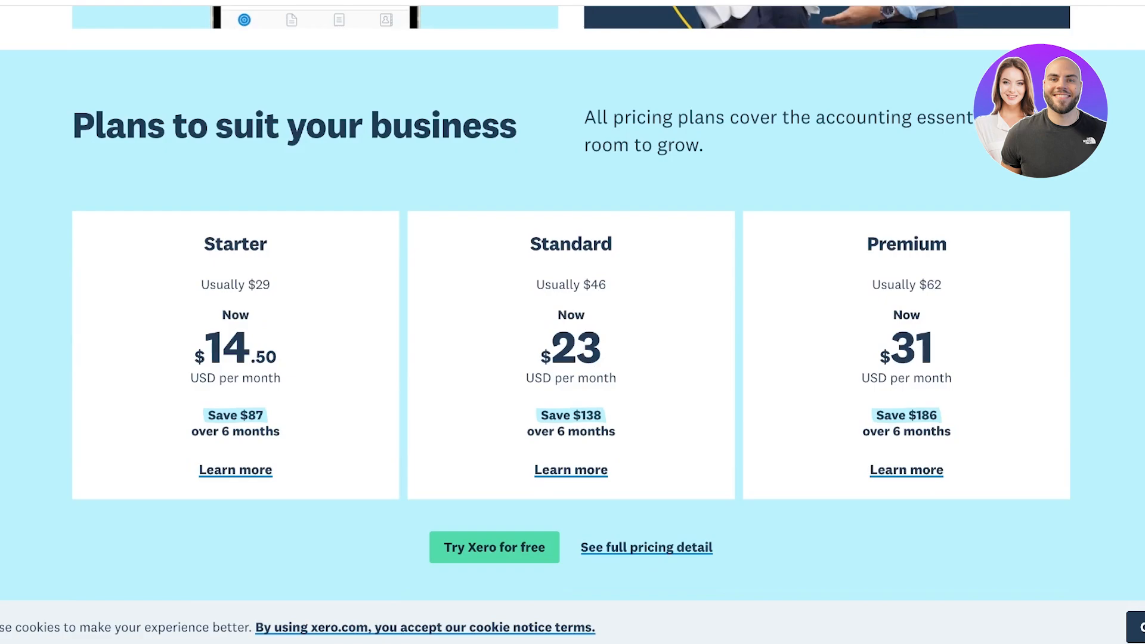
scroll(571, 333, down, 5)
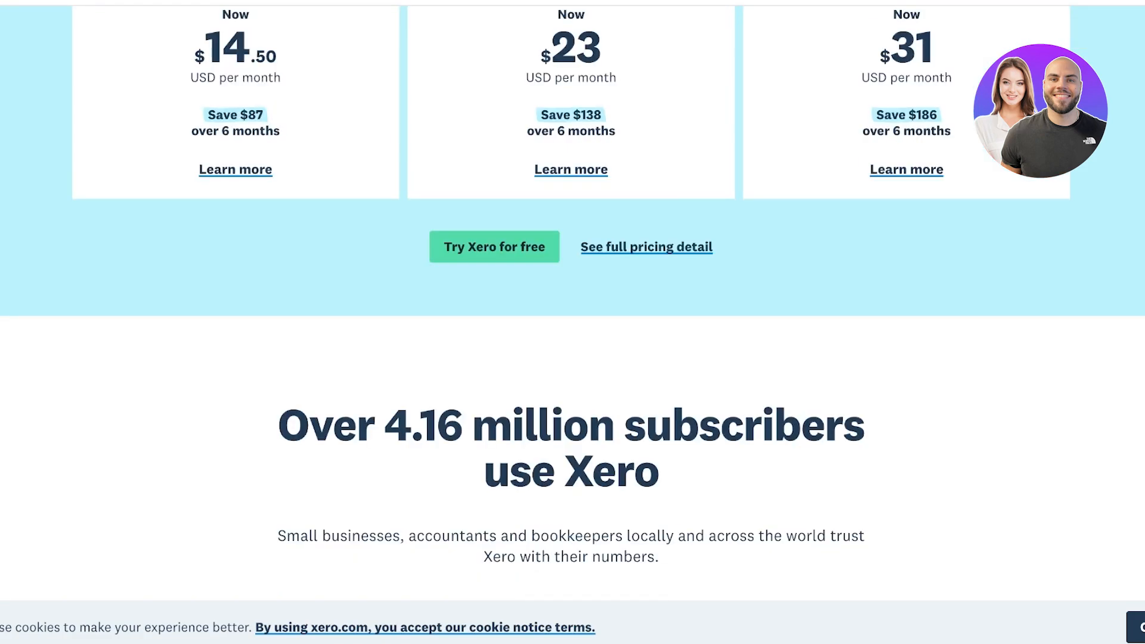
scroll(677, 591, up, 4)
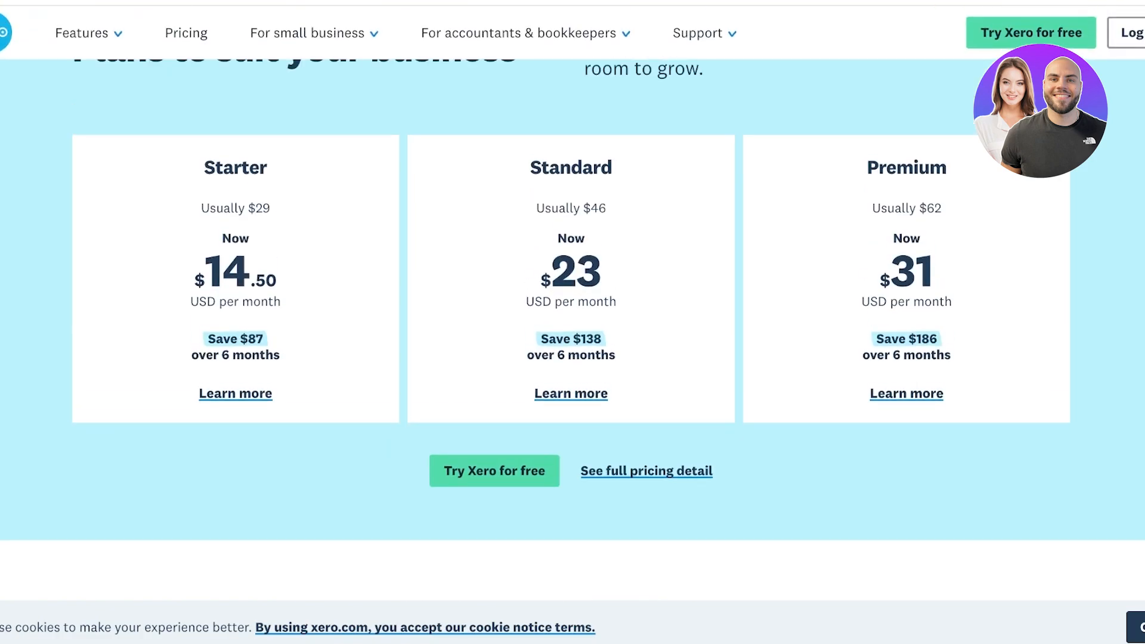
scroll(572, 317, up, 1)
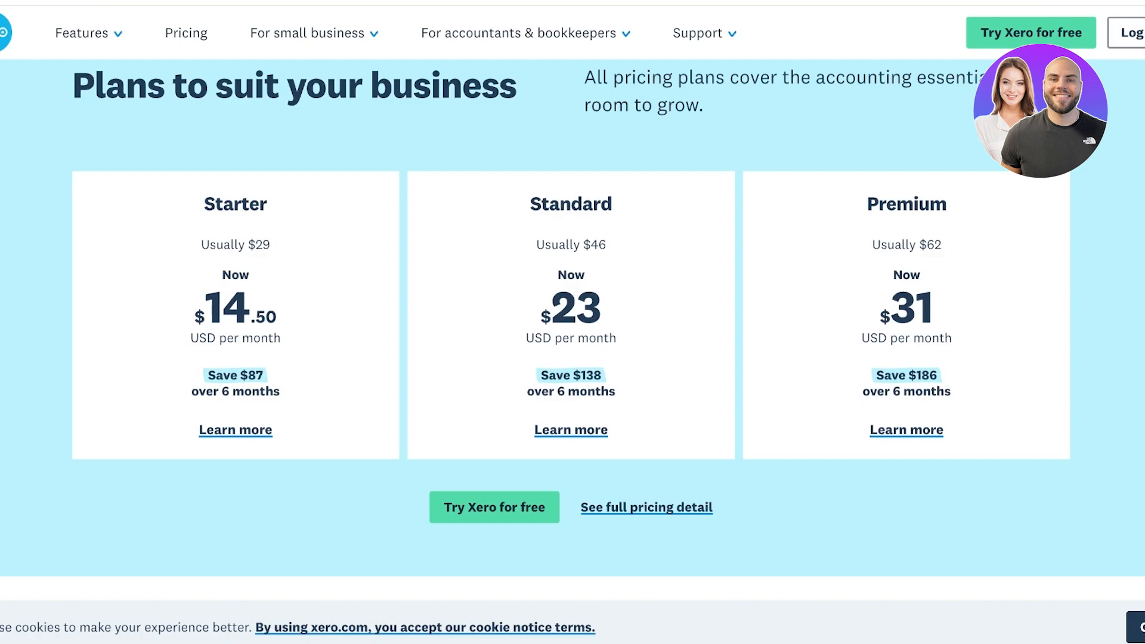
scroll(572, 329, up, 20)
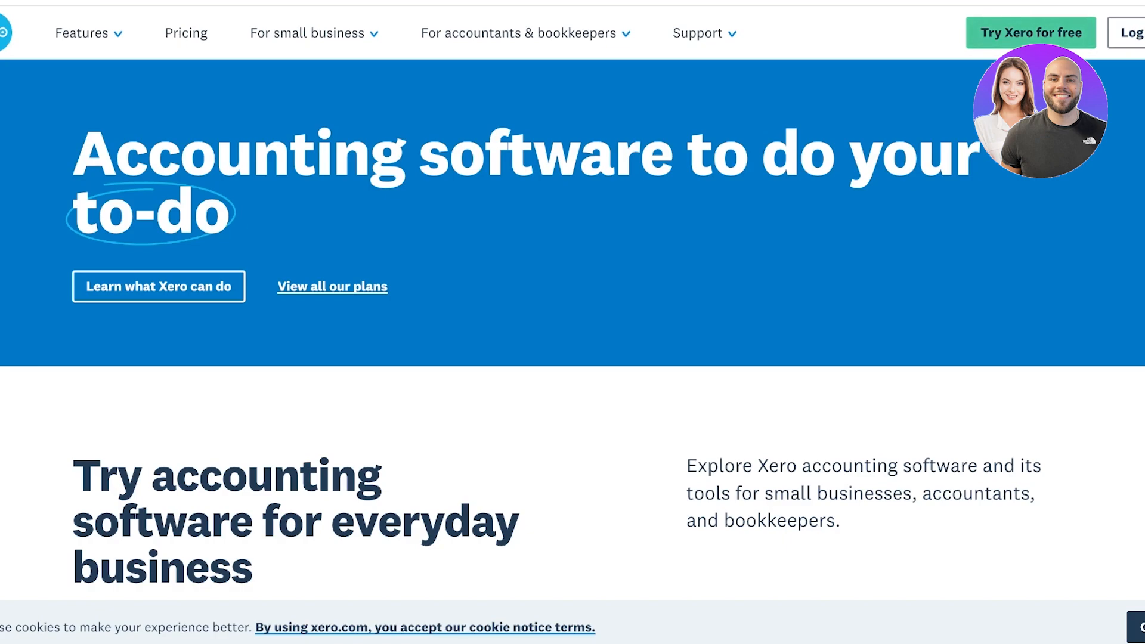
click(1030, 32)
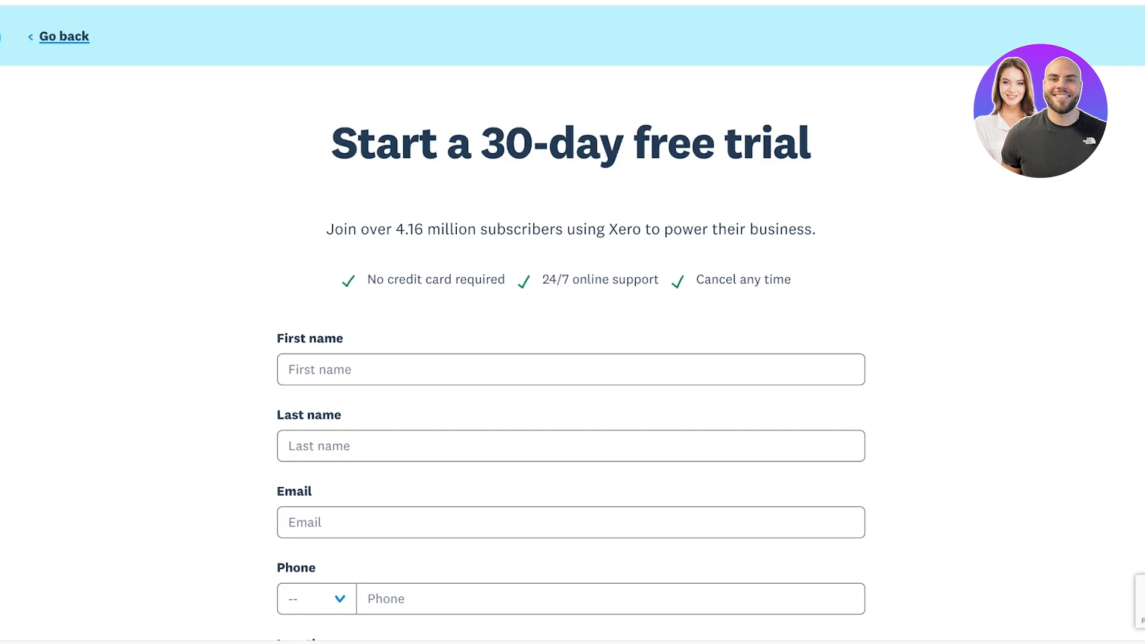
Enter the user's first name and last name, fixing a typo in the last name
click(571, 369)
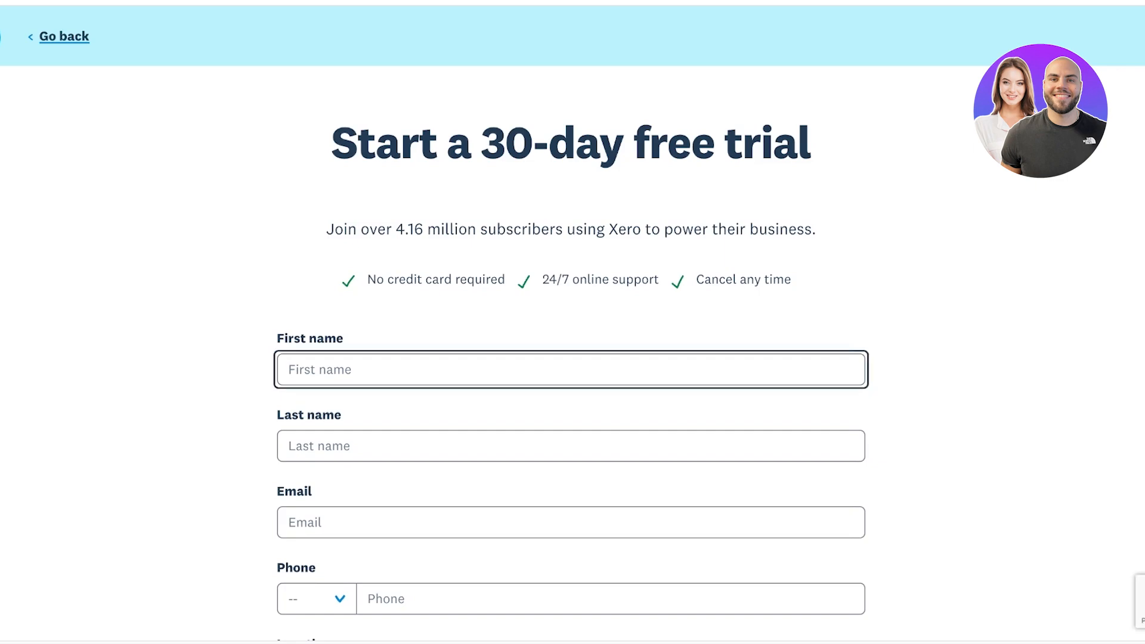
key(Tab)
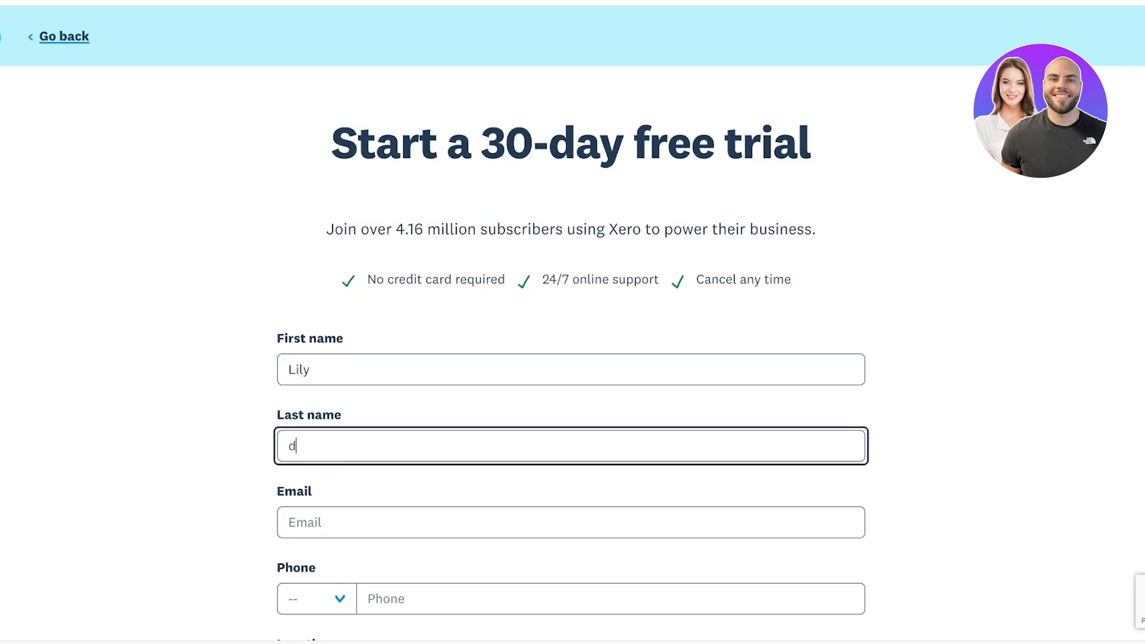
Fill in the e-mail address and phone number, with Pakistan's PK (+92) country code
key(Tab)
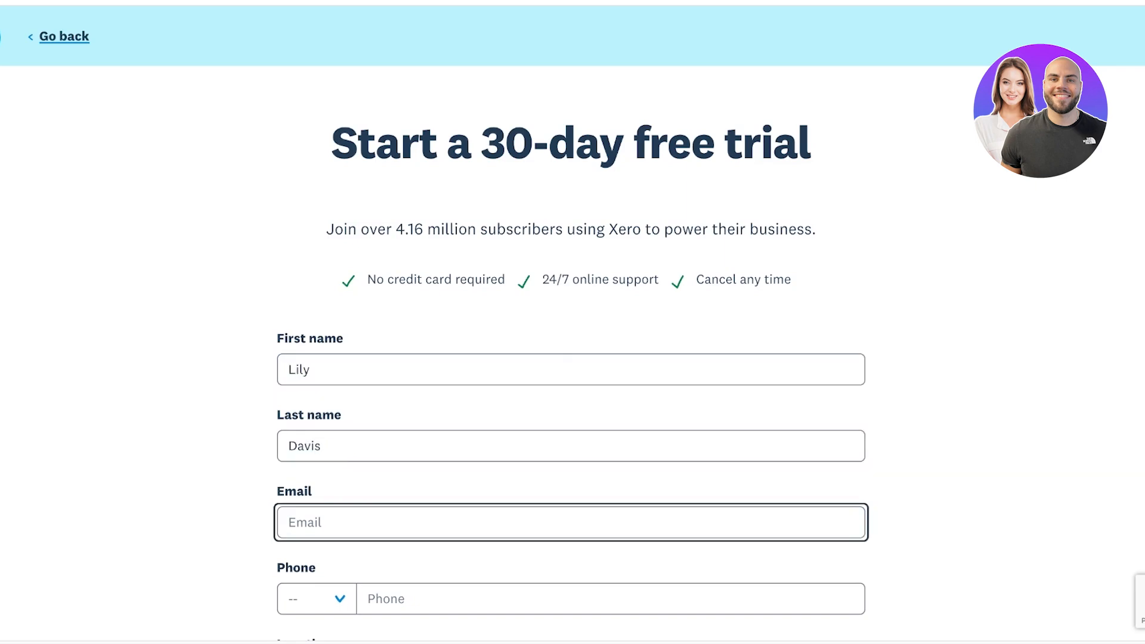
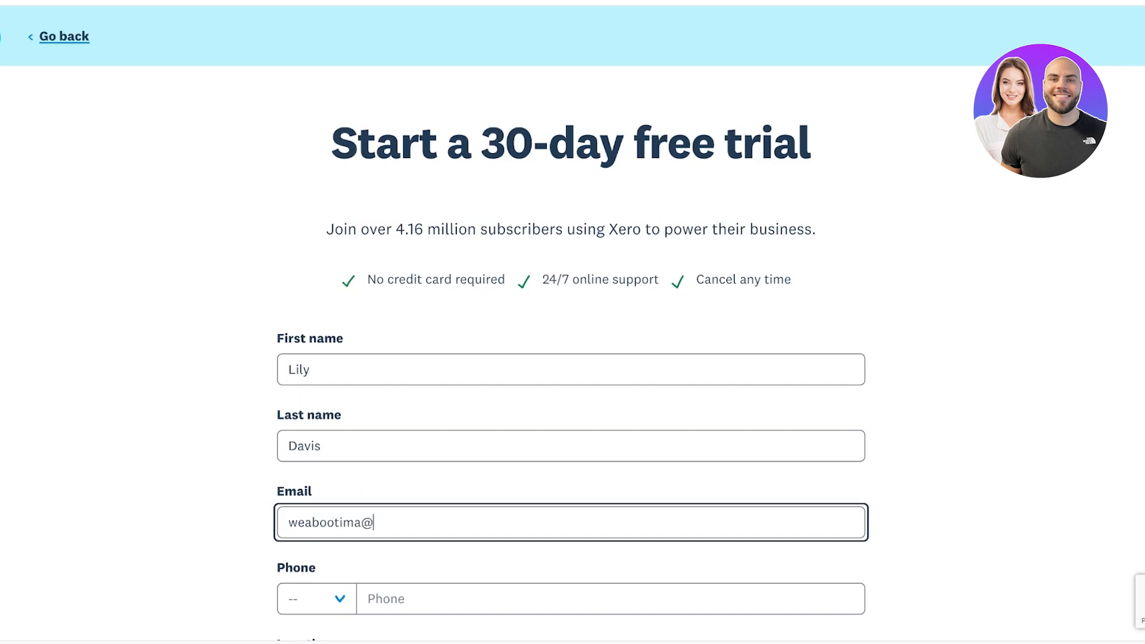
key(Tab)
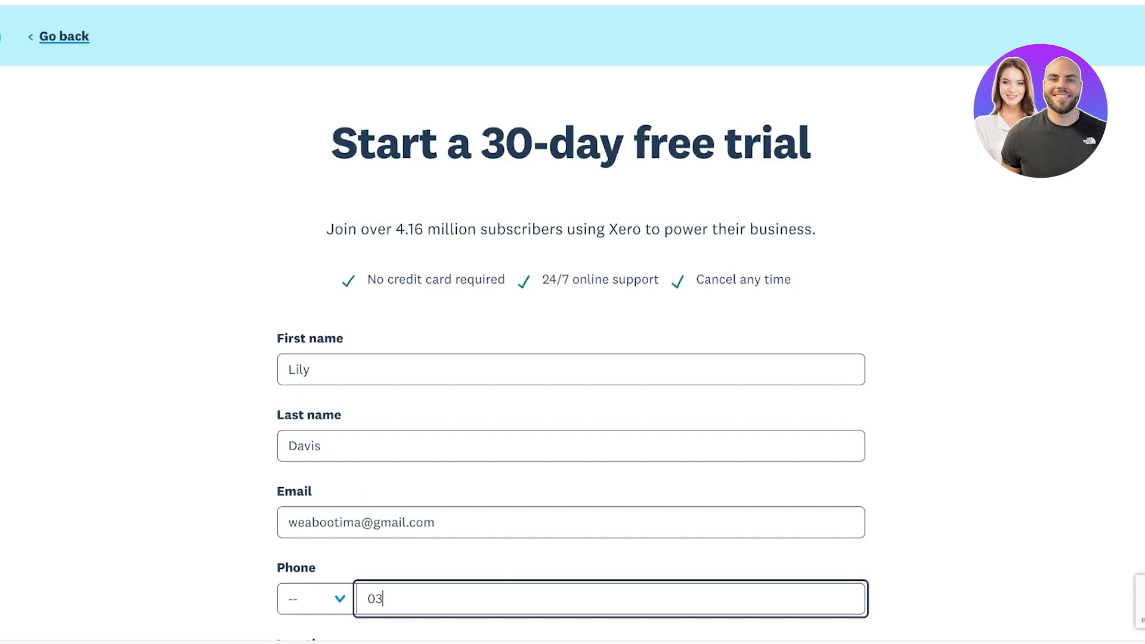
click(317, 598)
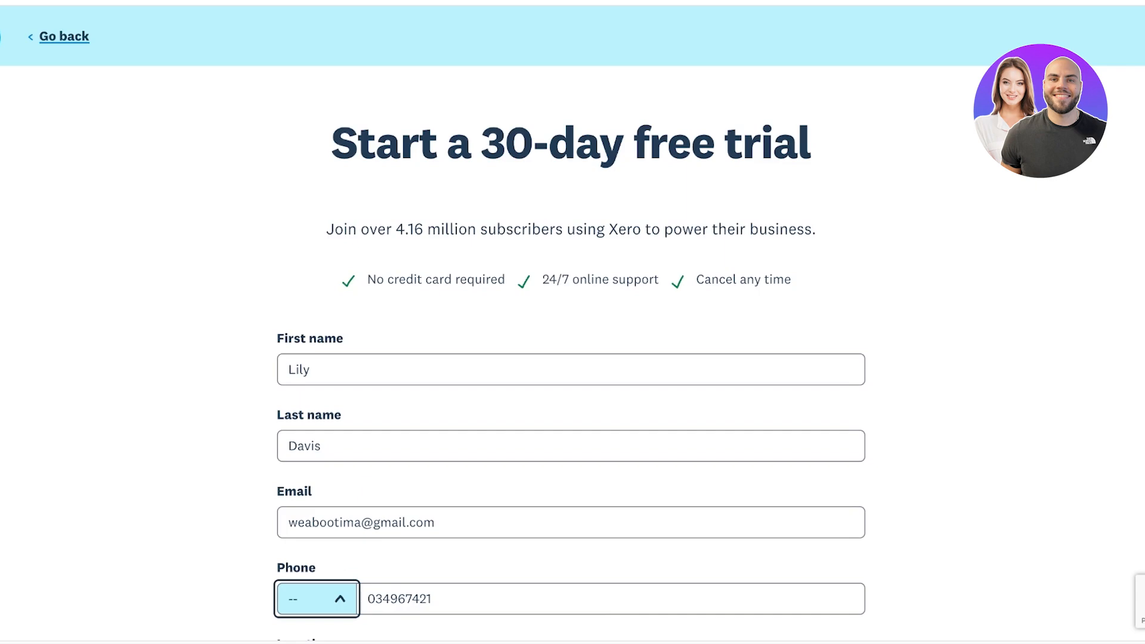
click(317, 572)
Set location to Pakistan, accept the terms, decline marketing, pass the robot check and submit
scroll(570, 358, down, 7)
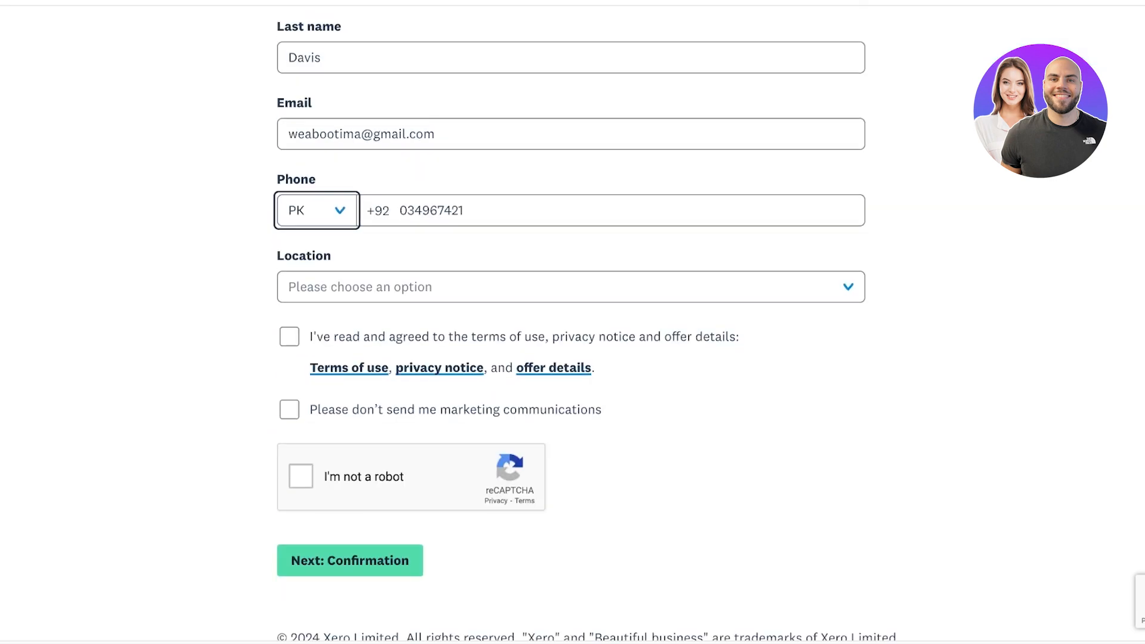
click(570, 287)
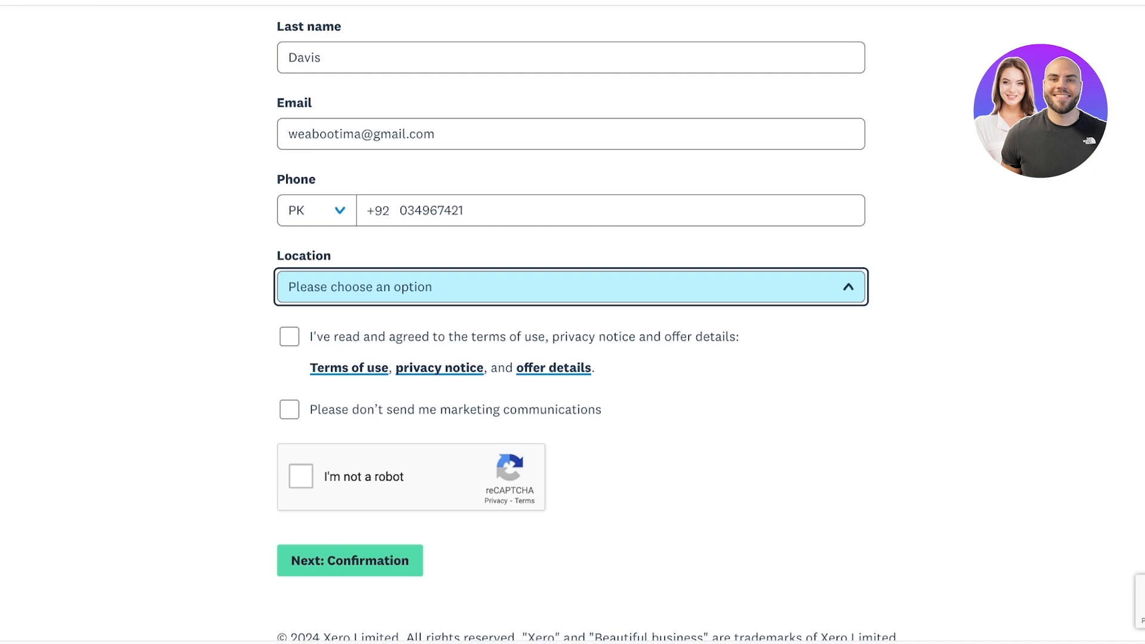
click(300, 475)
click(289, 337)
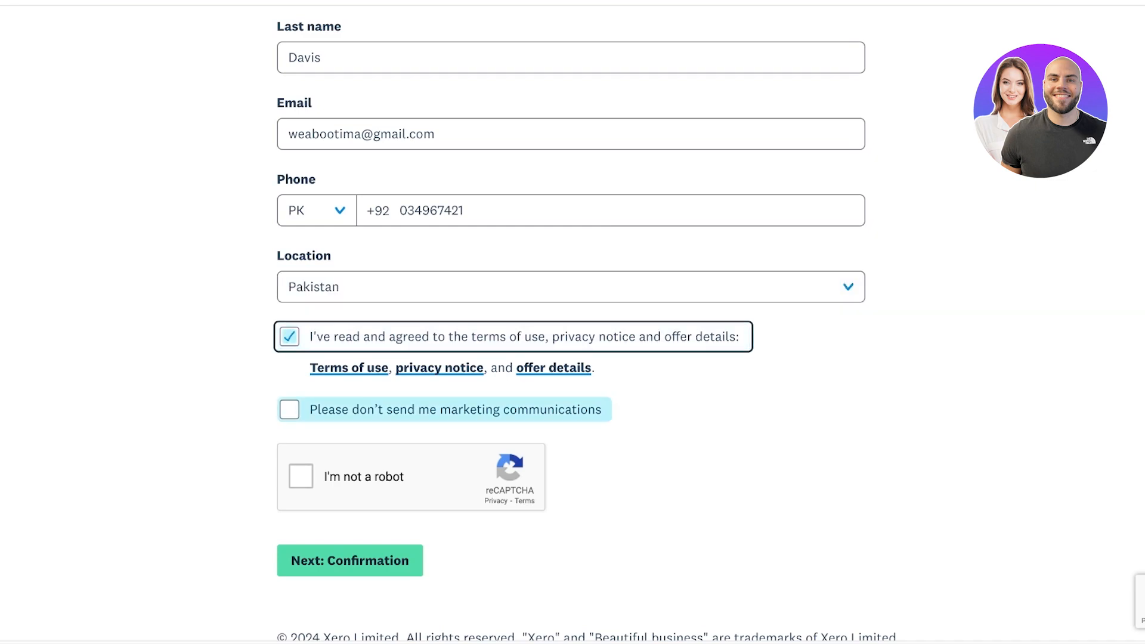
click(289, 409)
click(301, 476)
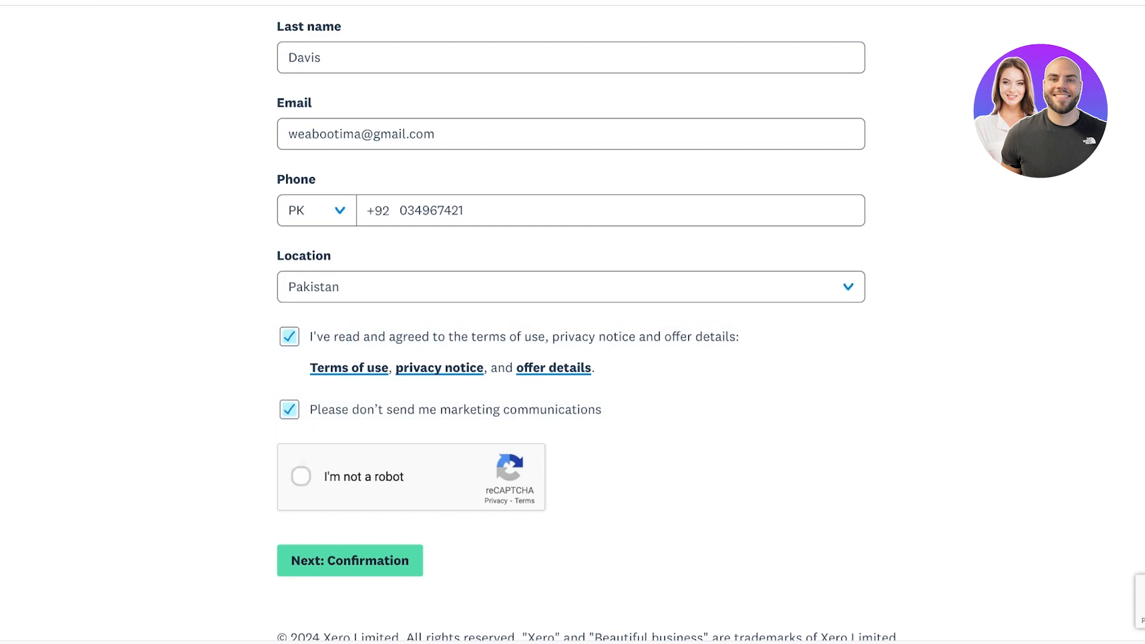
click(349, 560)
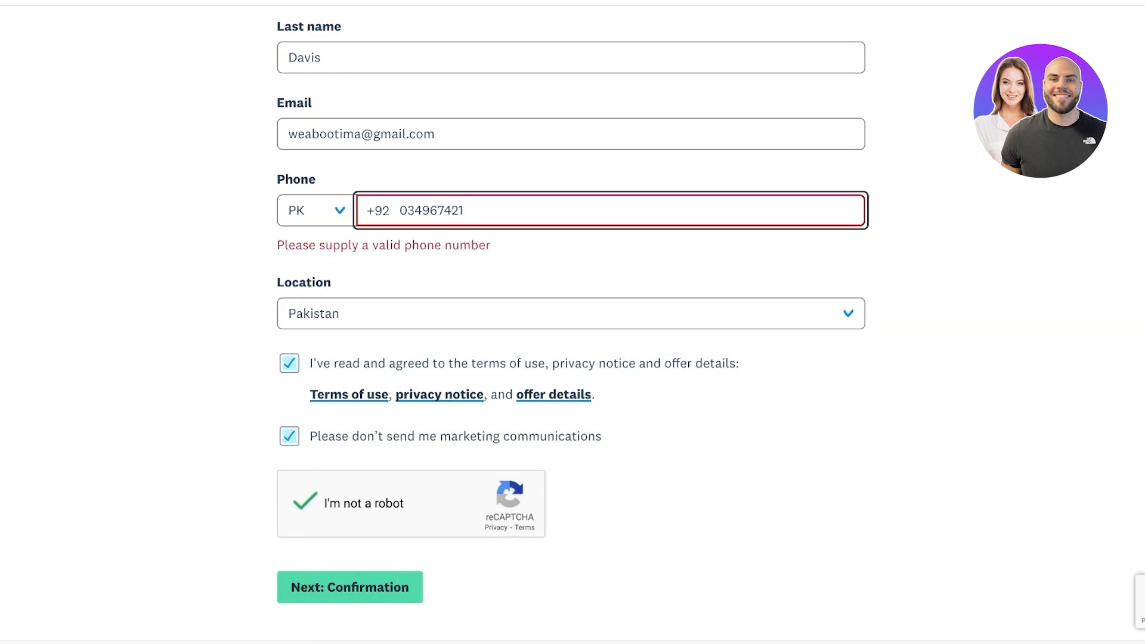
Correct the phone number and resubmit the sign-up form
key(BackSpace)
key(BackSpace)
key(BackSpace)
key(BackSpace)
key(BackSpace)
text(8529531)
key(Return)
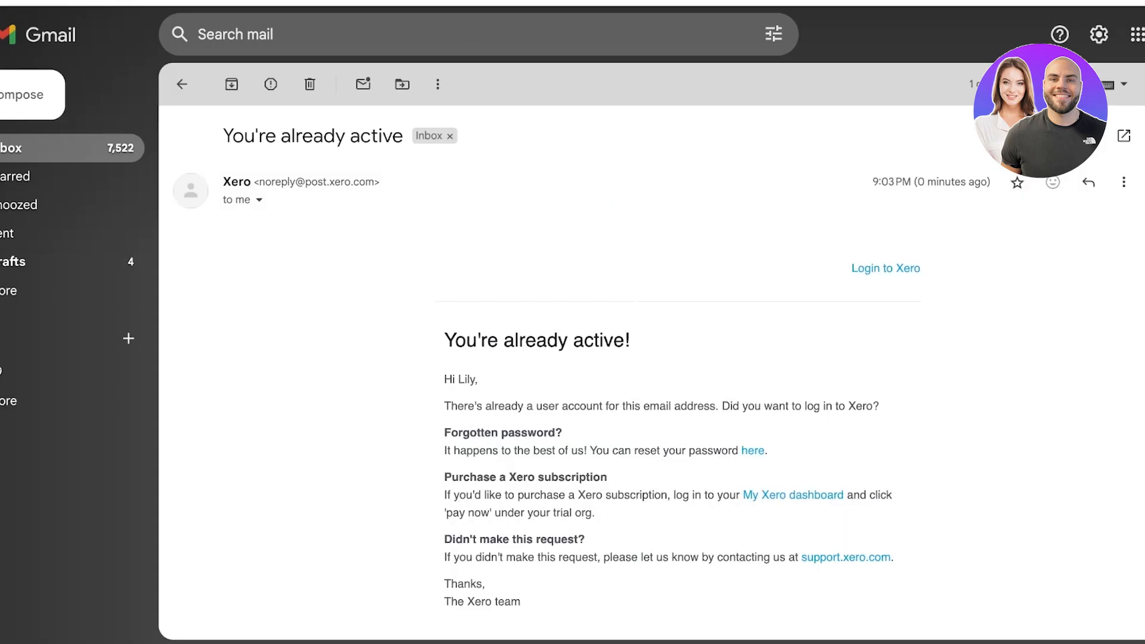
Enter the account password from the Xero email link to log in to the trial
scroll(650, 358, down, 5)
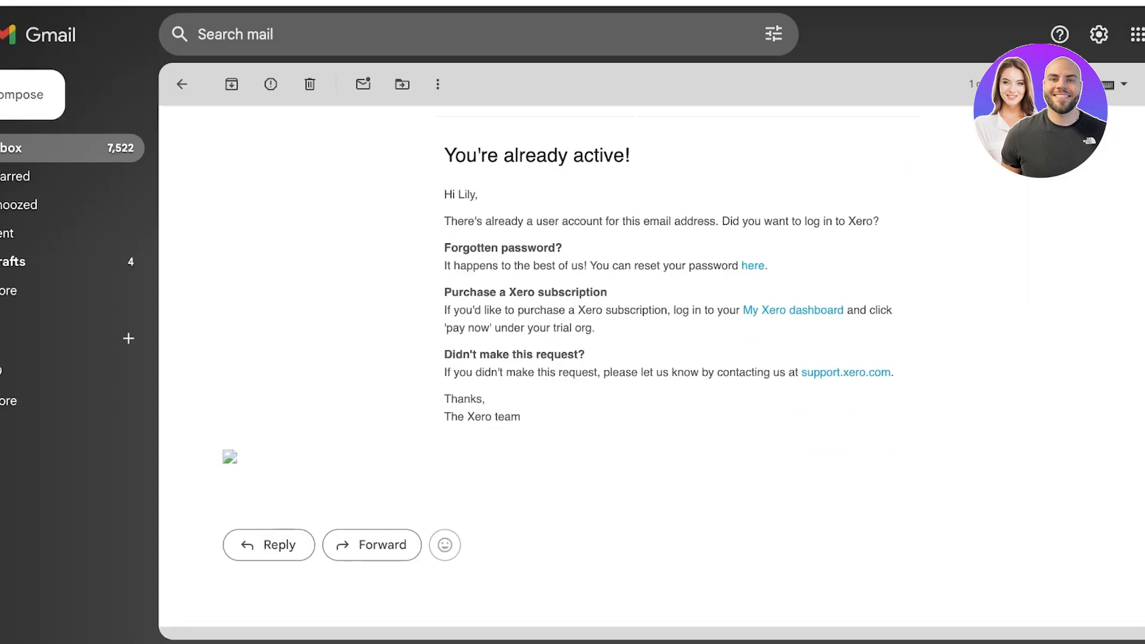
scroll(650, 358, up, 3)
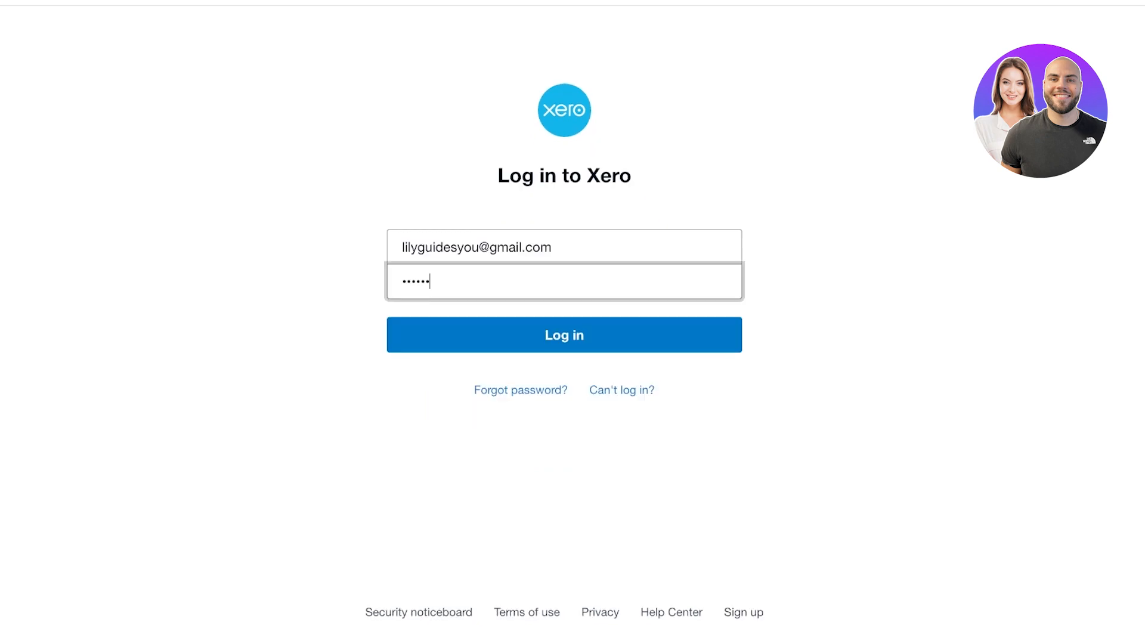
text(****)
key(Return)
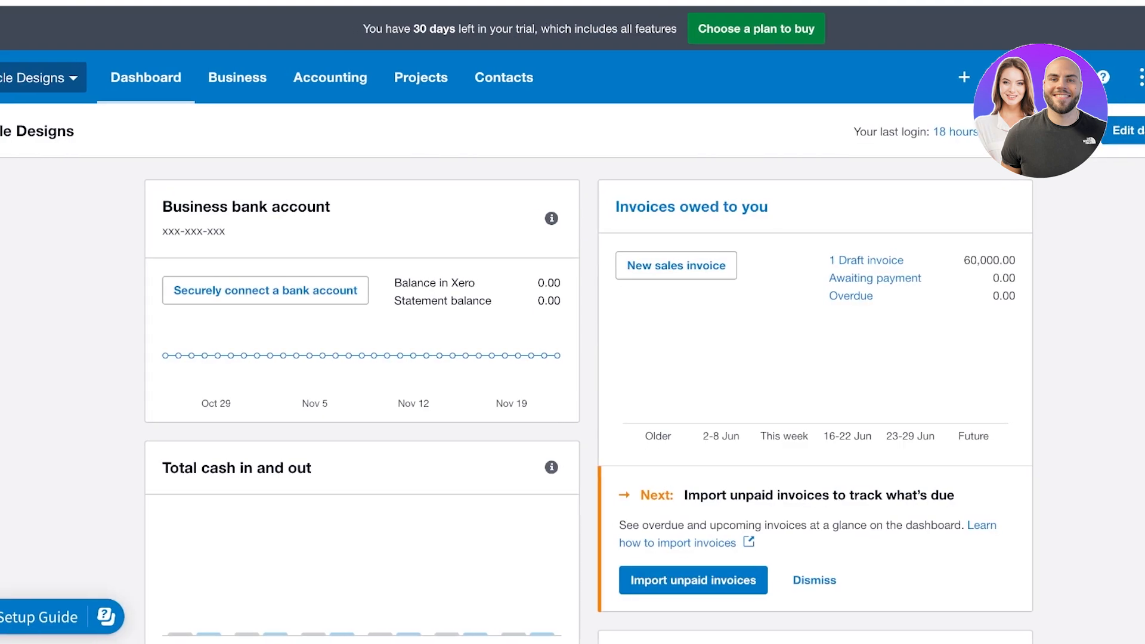
Choose Add a new organisation from the Circle Designs organisation menu
scroll(572, 322, down, 8)
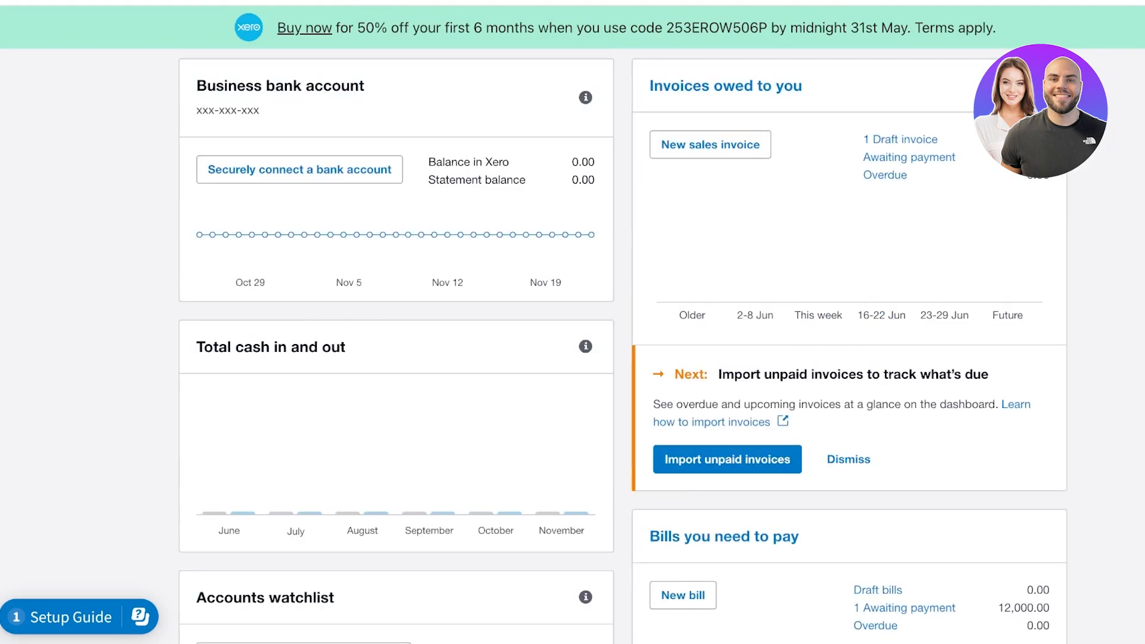
scroll(572, 322, up, 8)
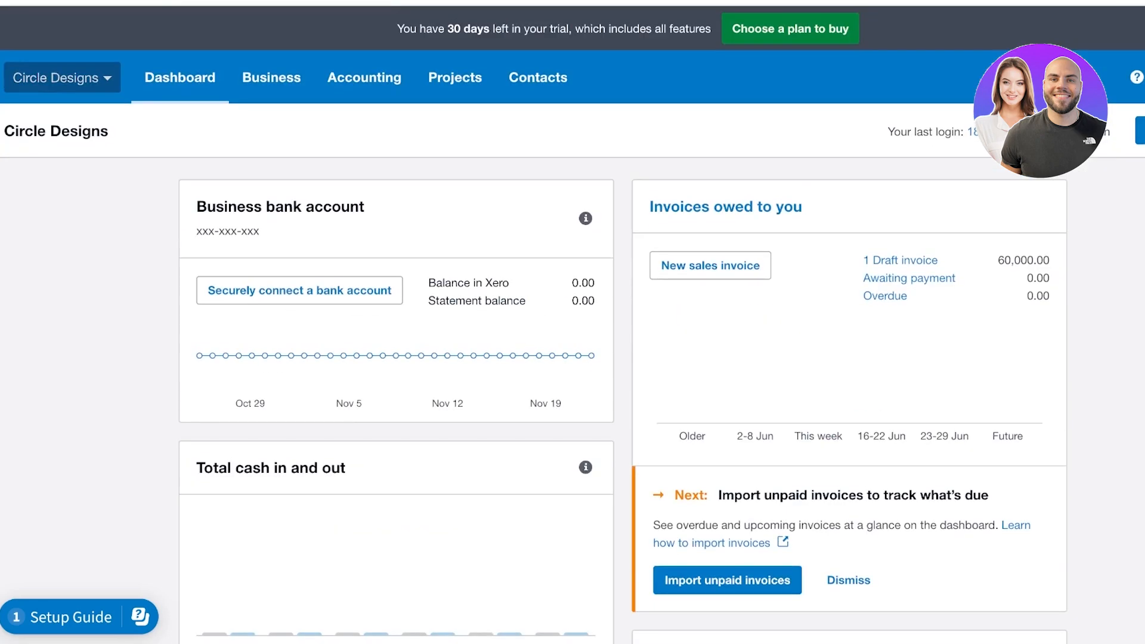
click(62, 77)
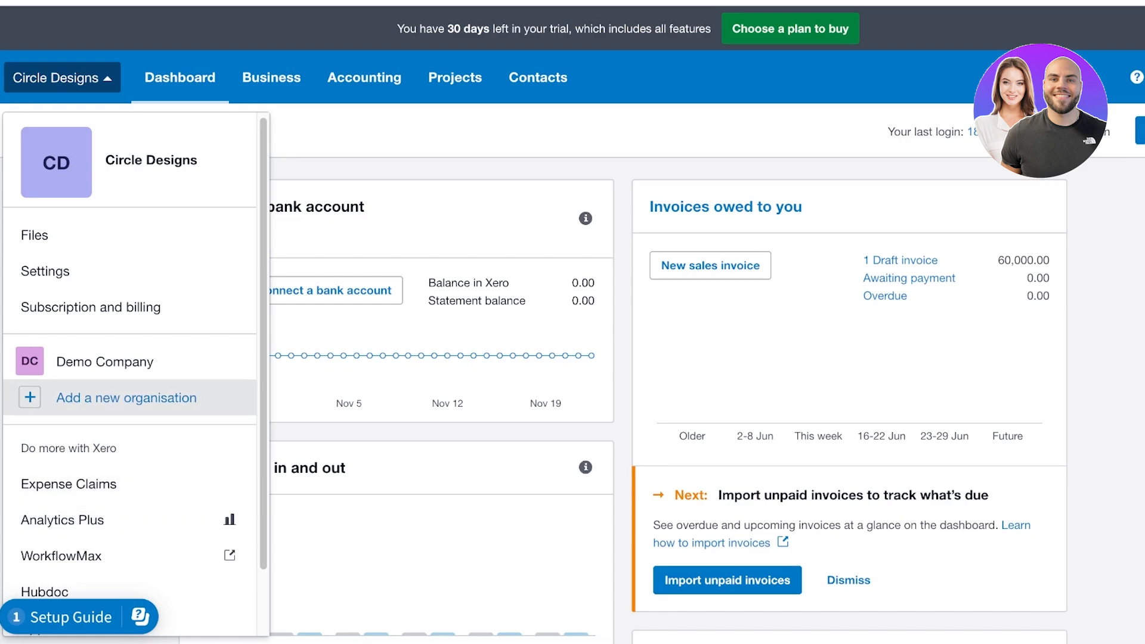
click(126, 398)
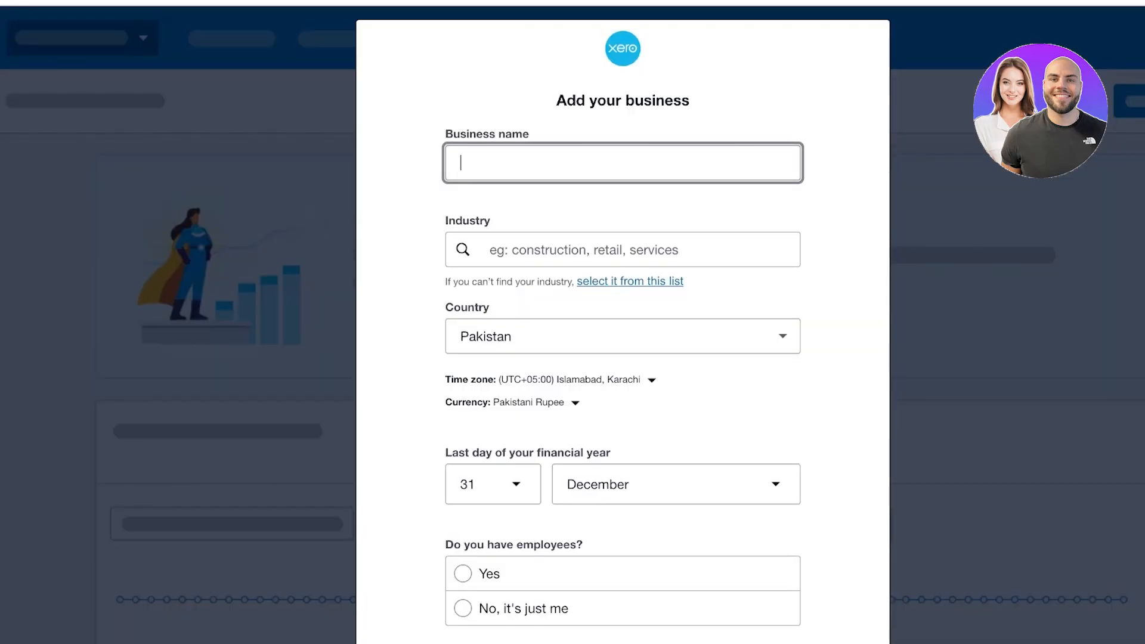
Name the business 'Pink Sapphire' with industry Clothing Retailing
text(Pink Sapphire)
click(490, 250)
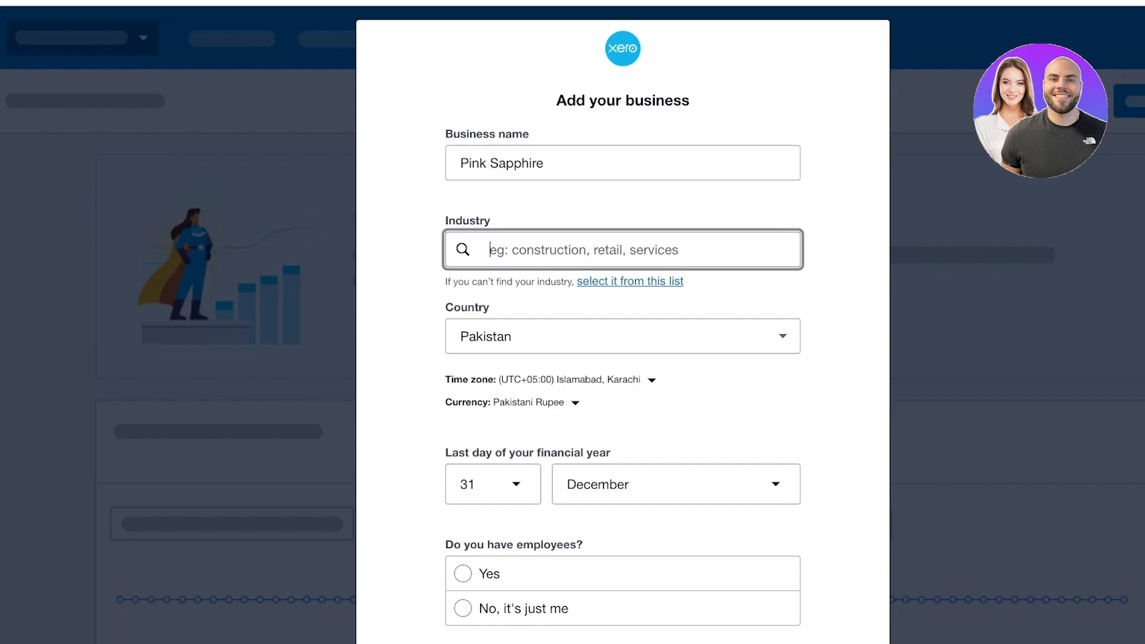
text(Retail)
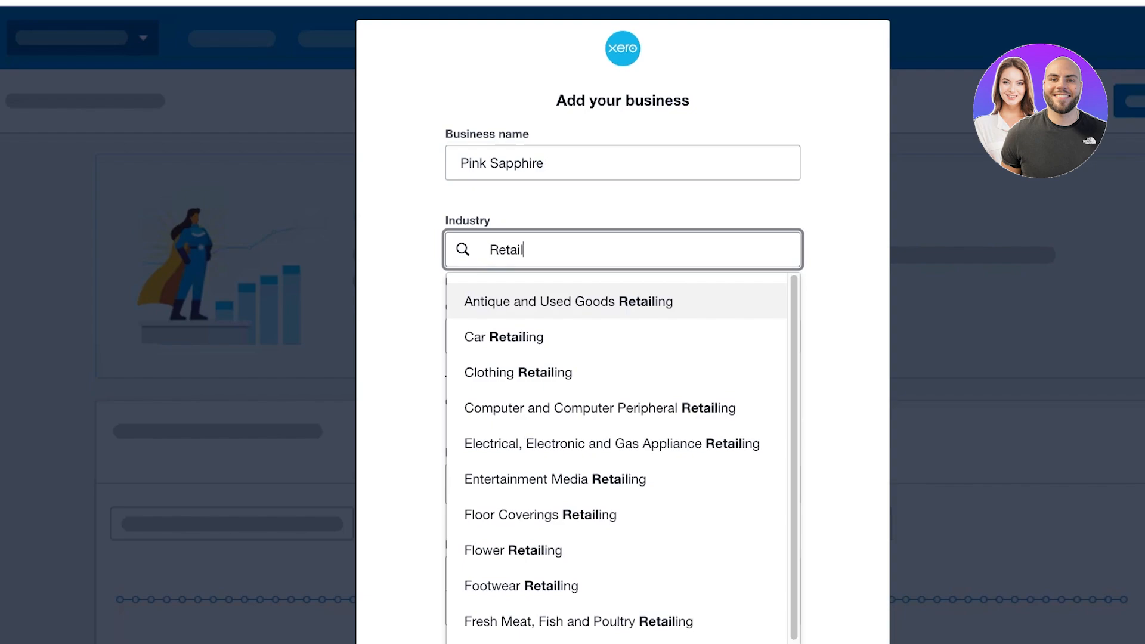
key(Down)
key(Down)
key(Return)
Keep the financial year end at 31 December
scroll(622, 324, down, 2)
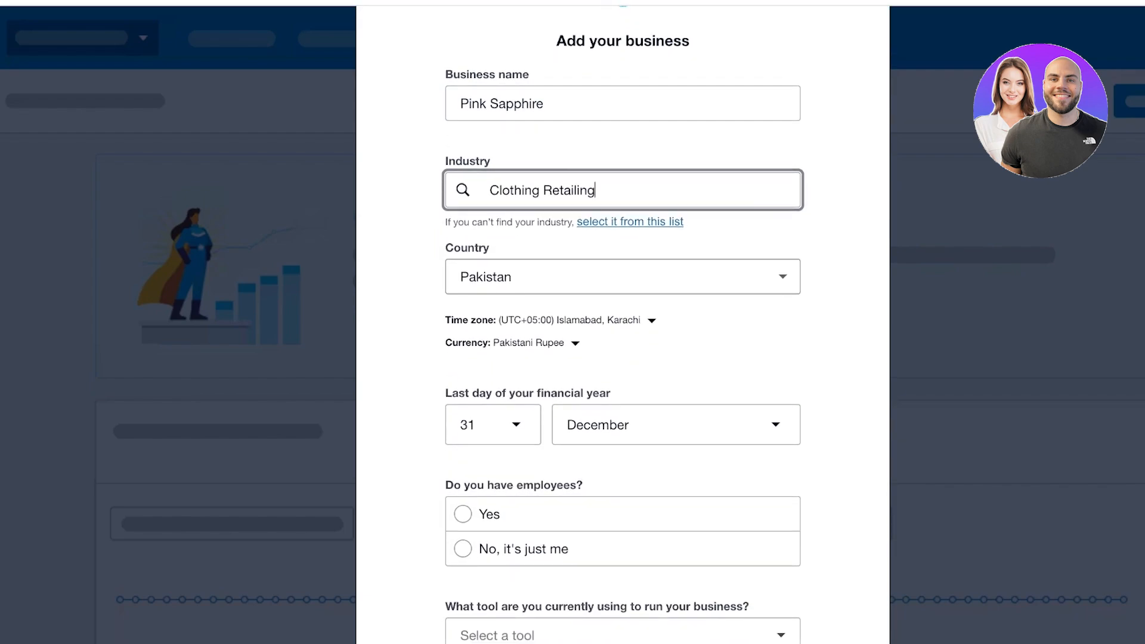
scroll(622, 325, down, 5)
click(499, 258)
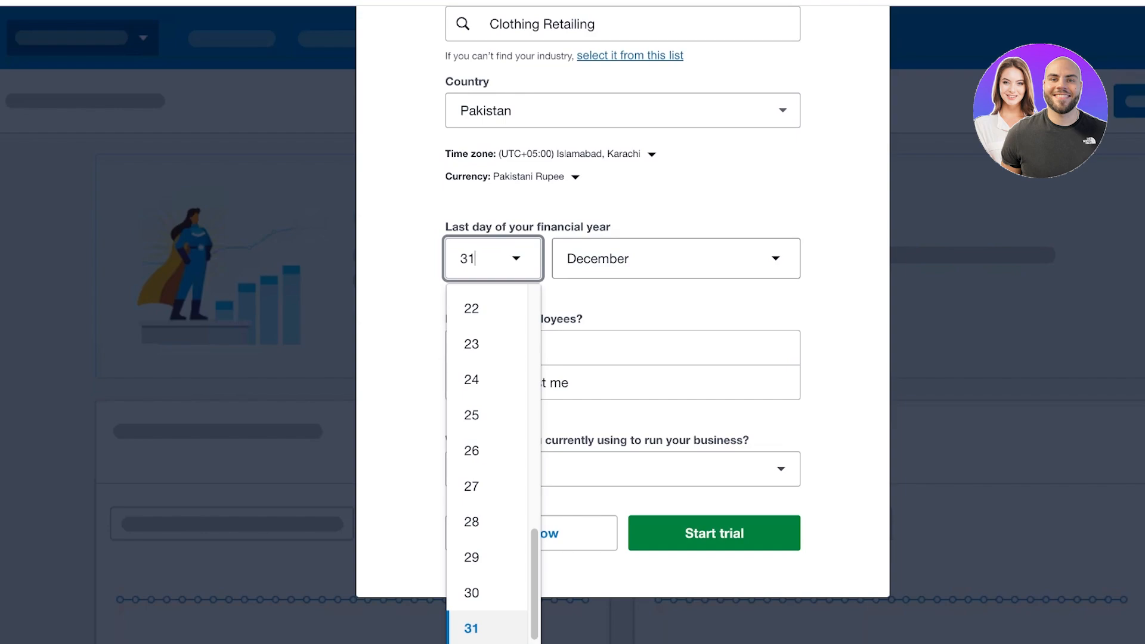
click(676, 301)
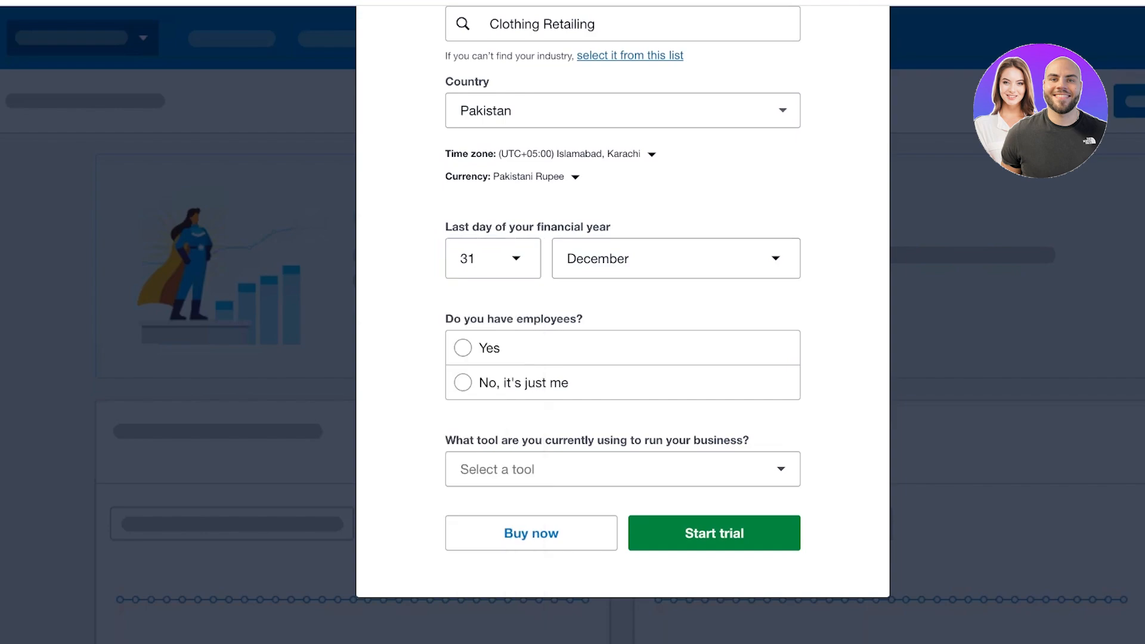
click(493, 258)
click(676, 258)
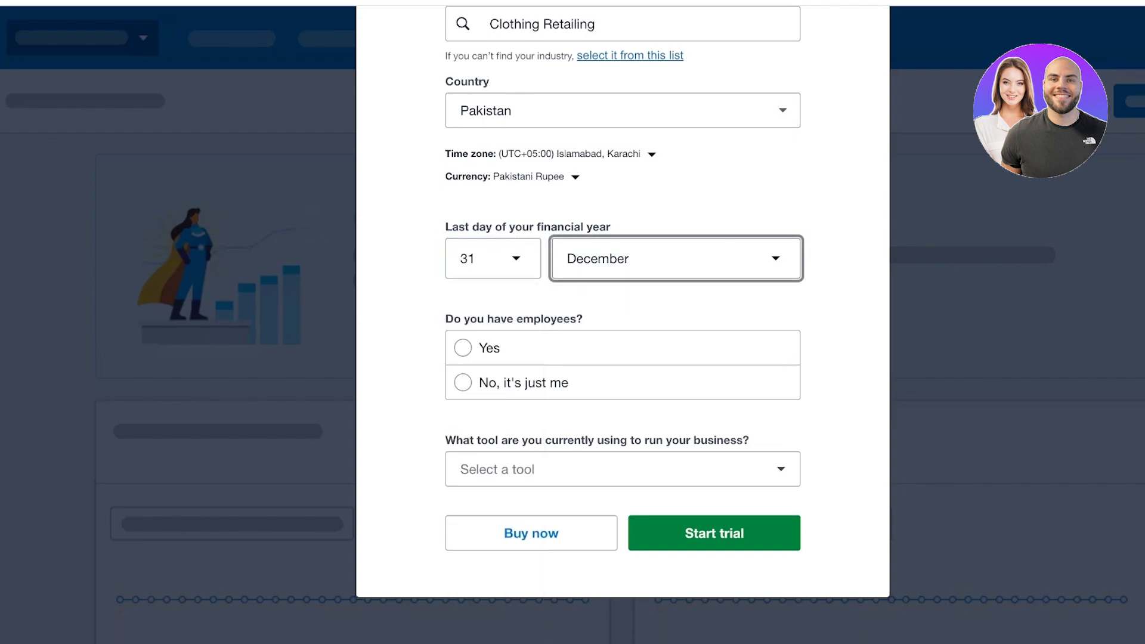
click(676, 258)
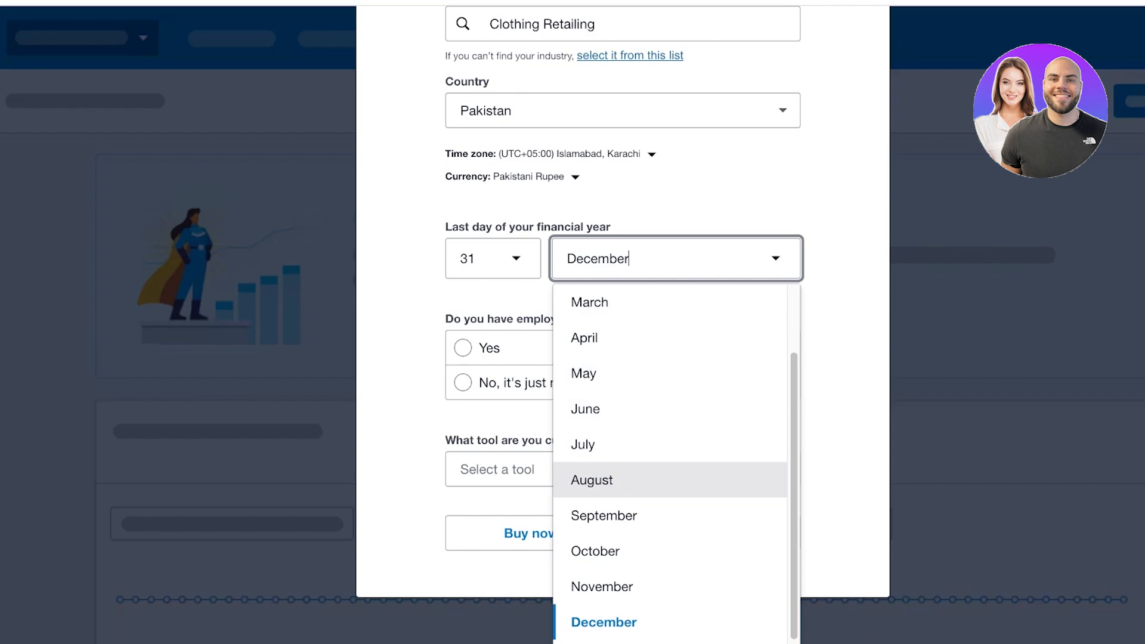
click(703, 200)
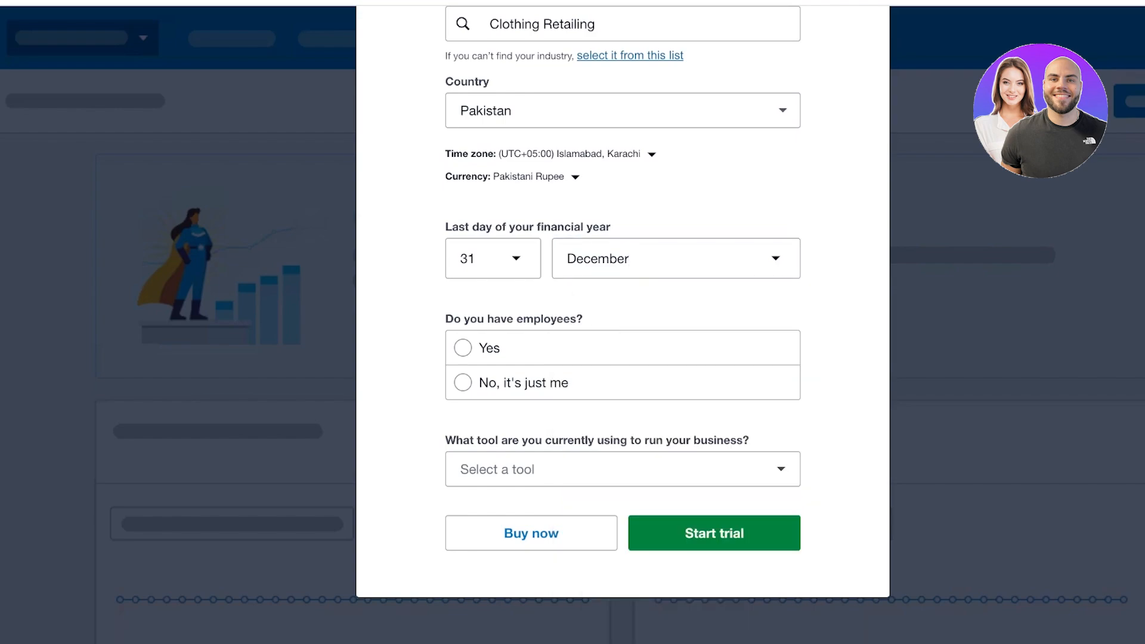
Mark that the business has employees, choose Other as current tool, and start the trial
click(463, 347)
click(622, 469)
click(622, 469)
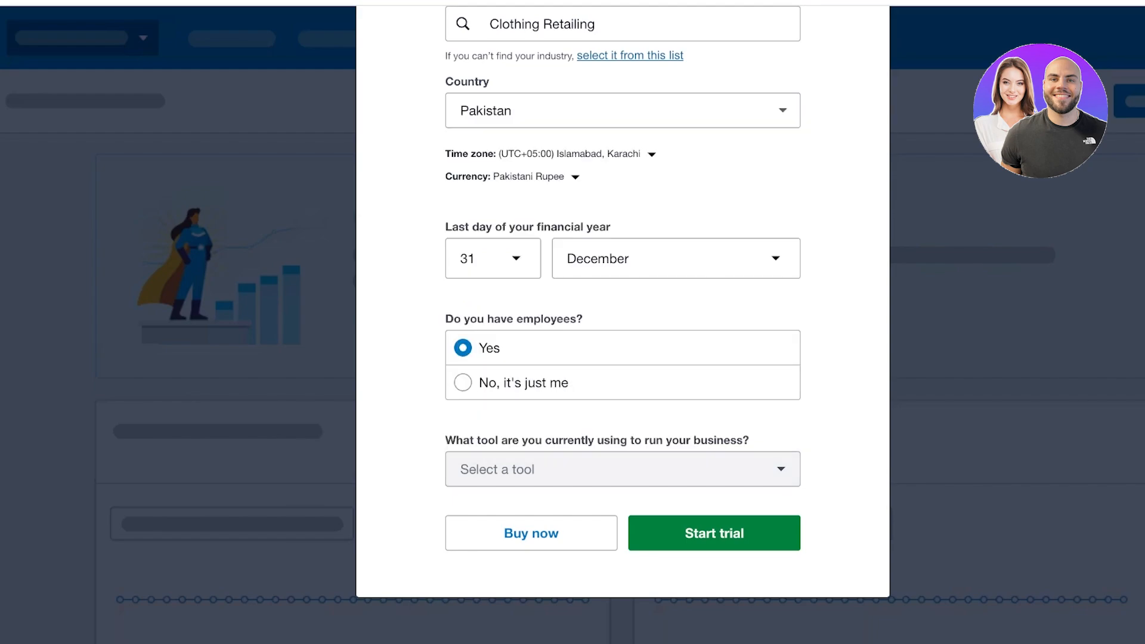
click(622, 469)
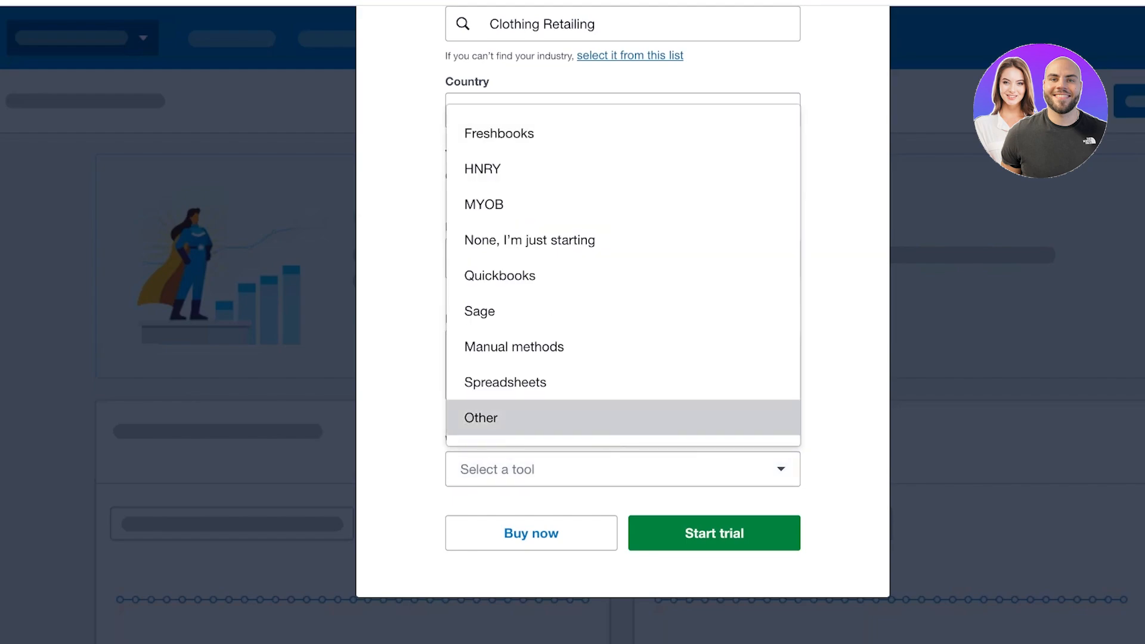
click(622, 418)
click(713, 532)
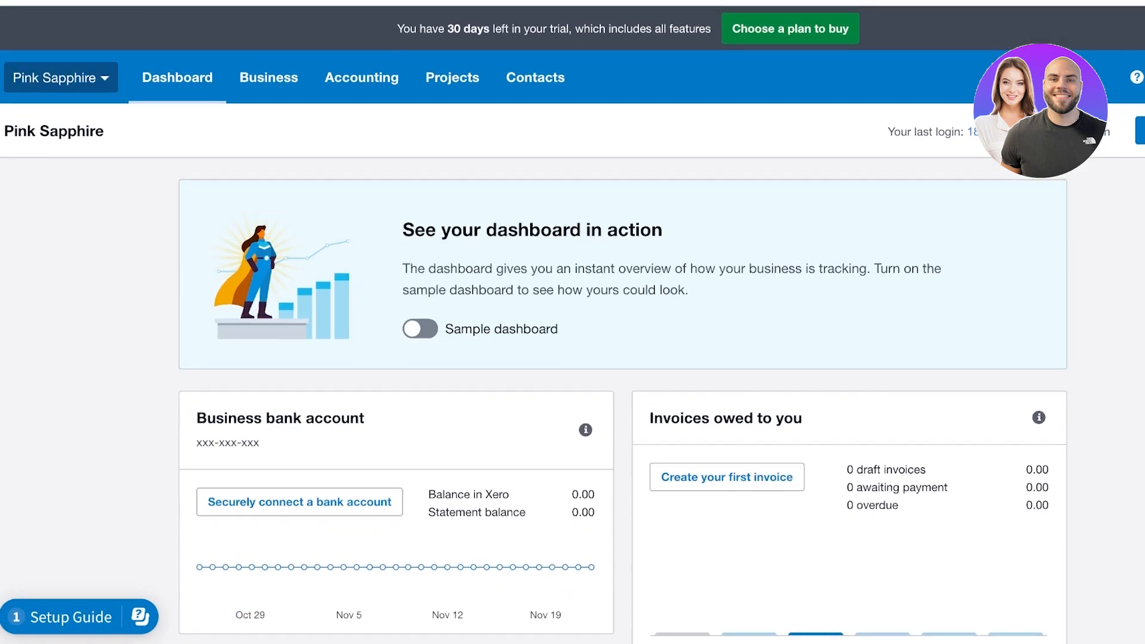
Check Pink Sapphire's subscription and billing, then go to its organisation settings
click(61, 77)
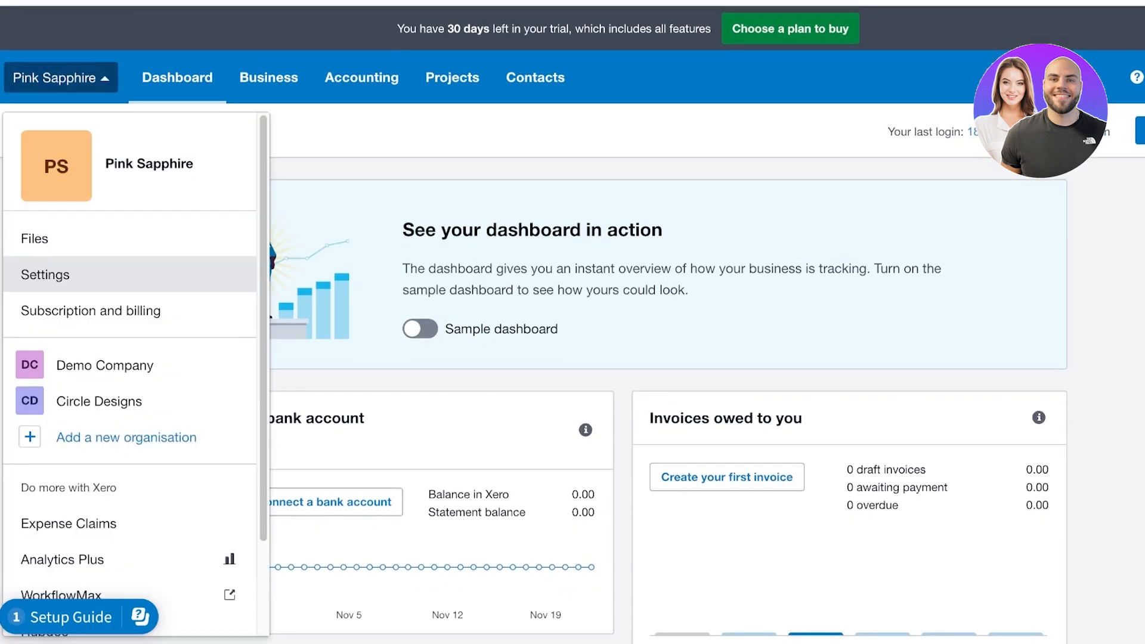
scroll(119, 283, down, 2)
scroll(119, 514, up, 2)
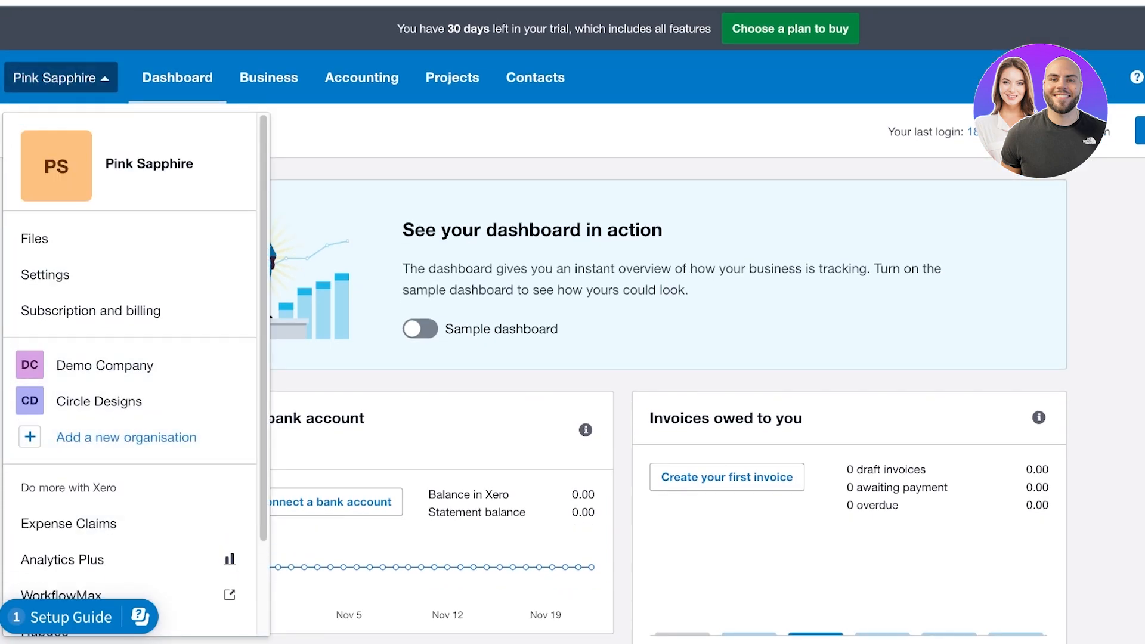
click(60, 78)
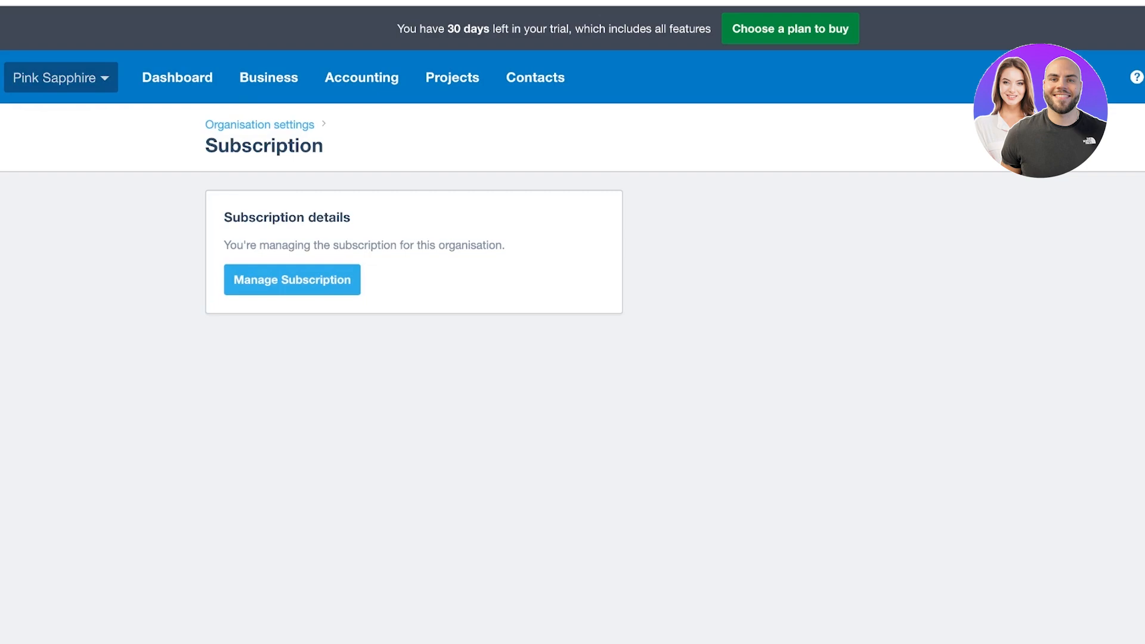
click(60, 78)
click(45, 275)
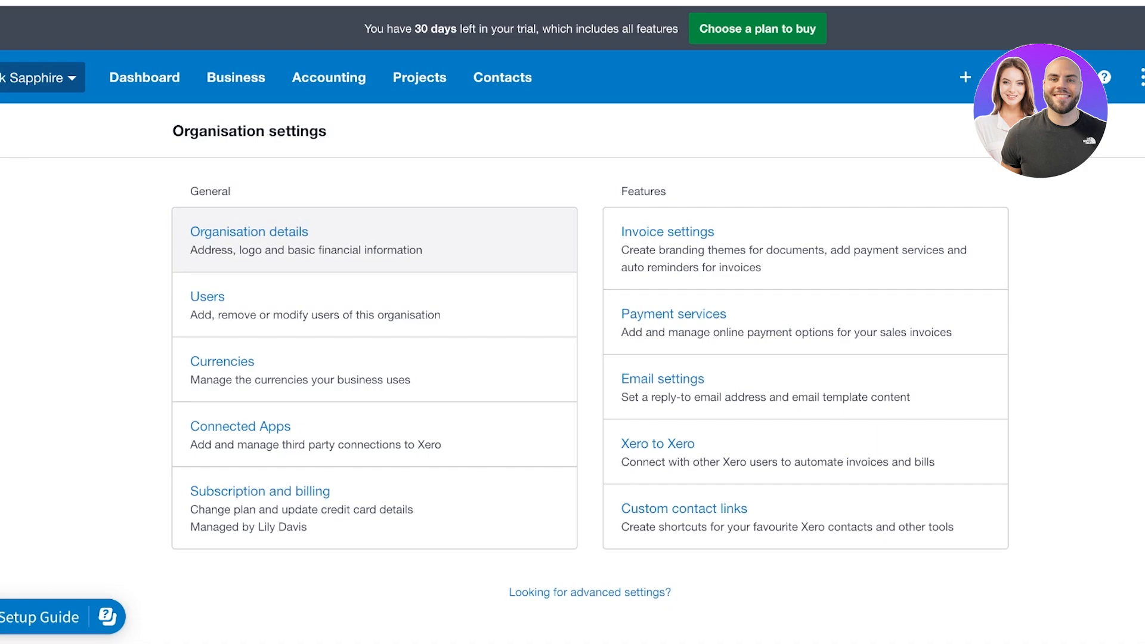
Review the Pink Sapphire organisation details form and return to Organisation settings
click(248, 231)
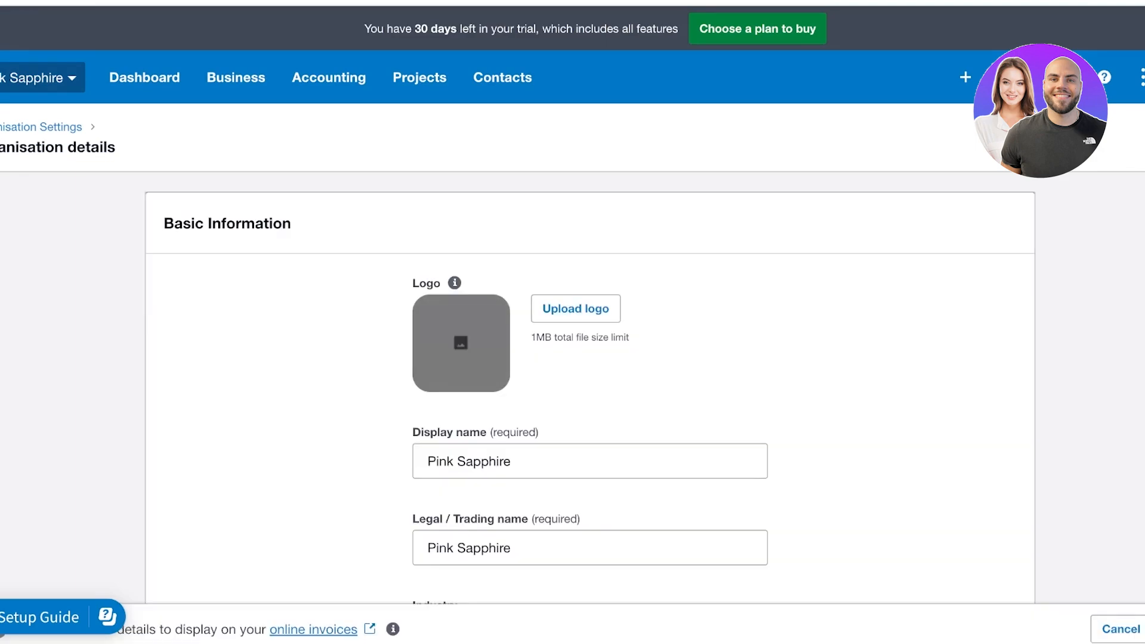
scroll(591, 358, down, 15)
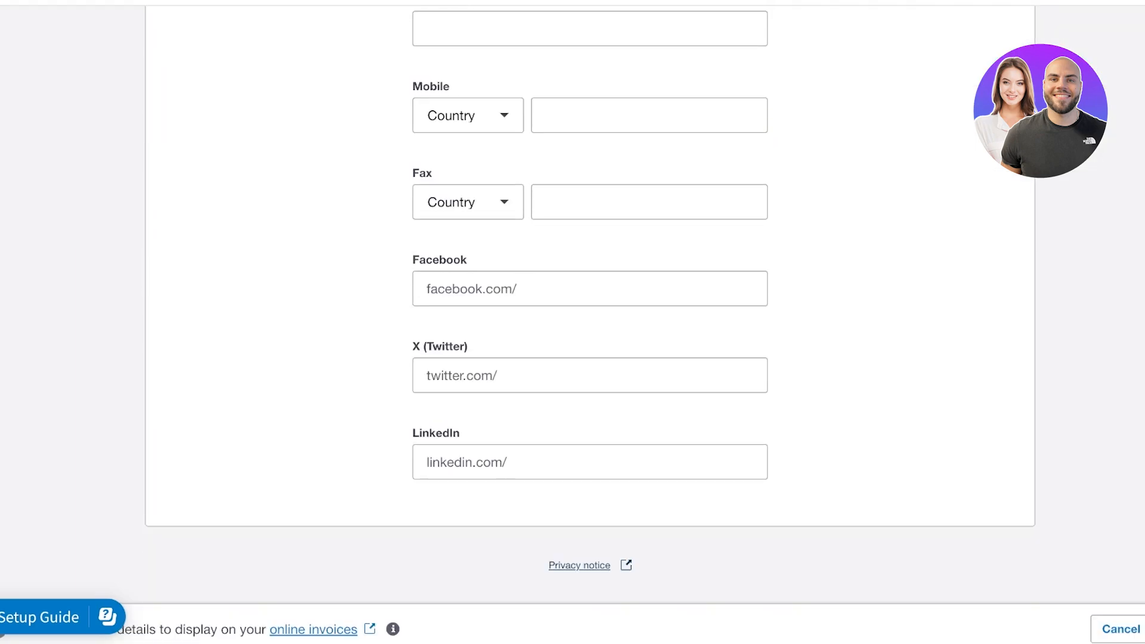
scroll(590, 322, up, 15)
scroll(590, 322, down, 3)
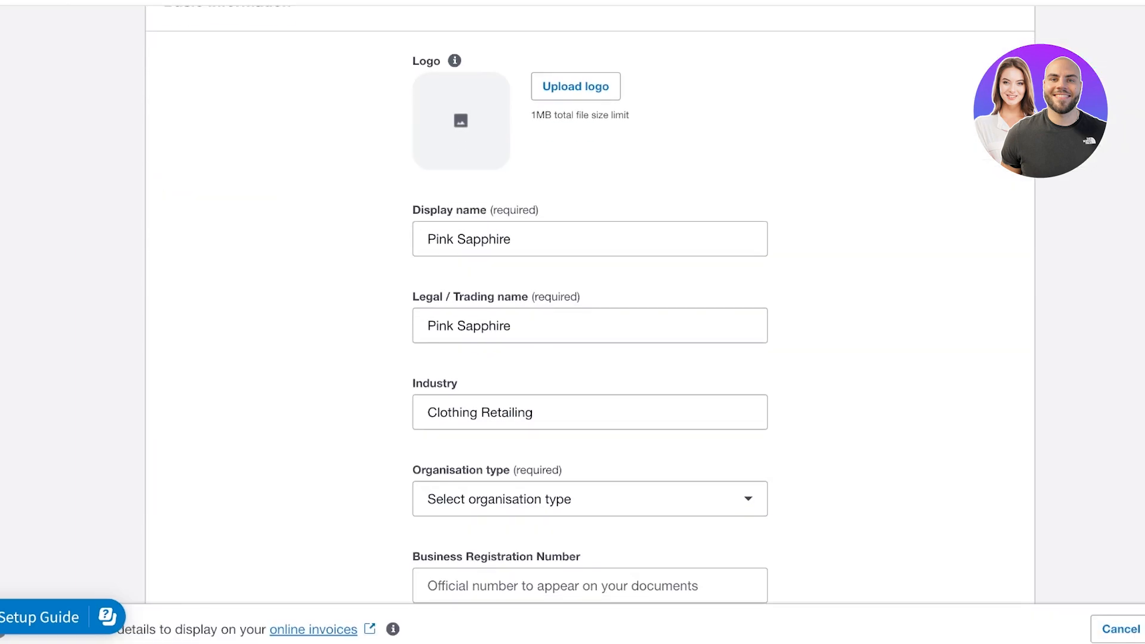
scroll(590, 322, up, 4)
key(alt+Left)
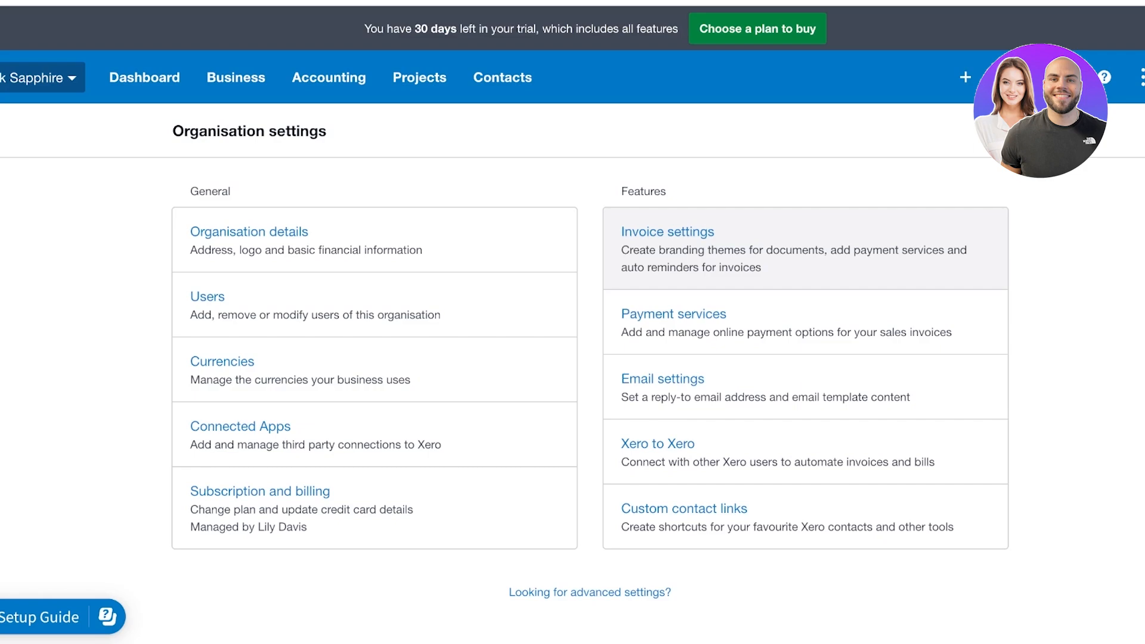
Edit the Standard branding theme in invoice settings, renaming it 'Pink Sapphire Standard Theme'
click(667, 231)
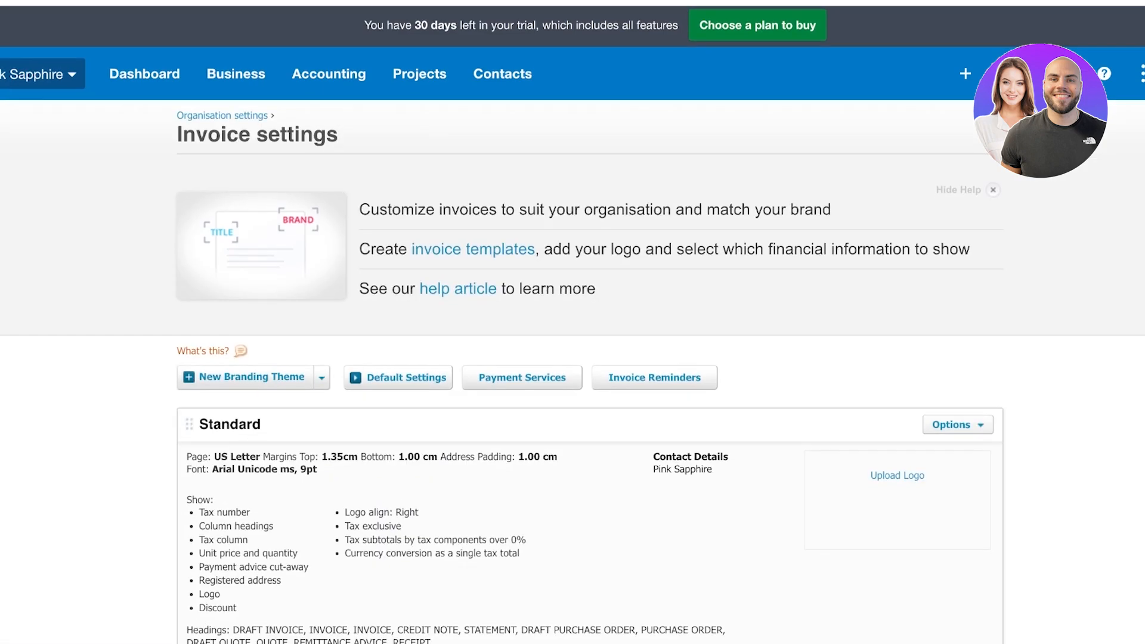
scroll(667, 239, down, 4)
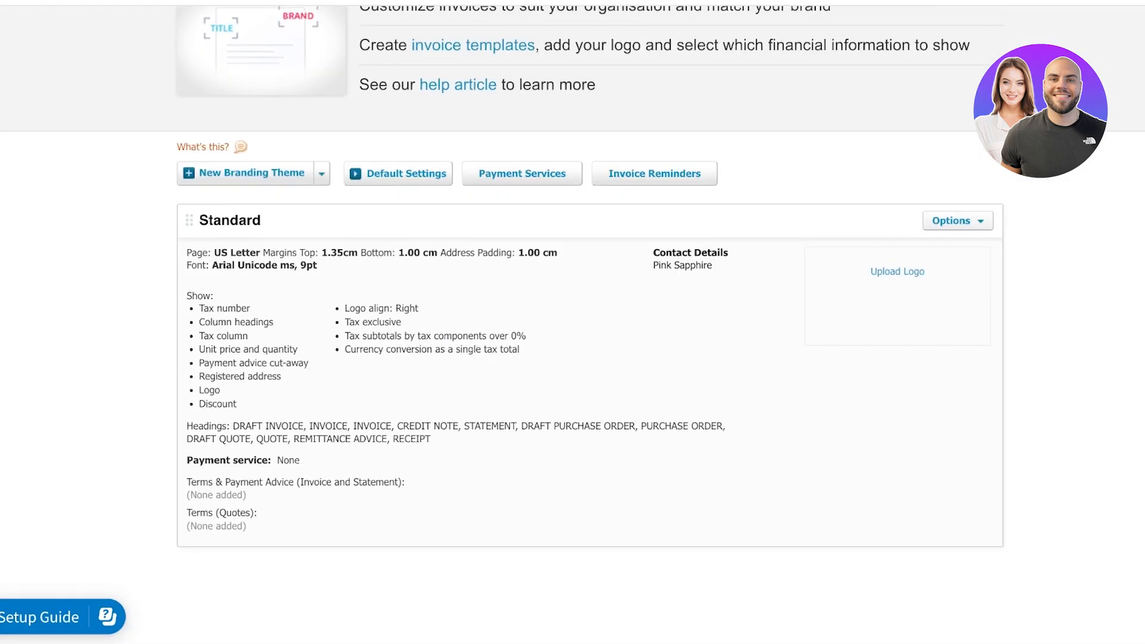
scroll(572, 322, up, 3)
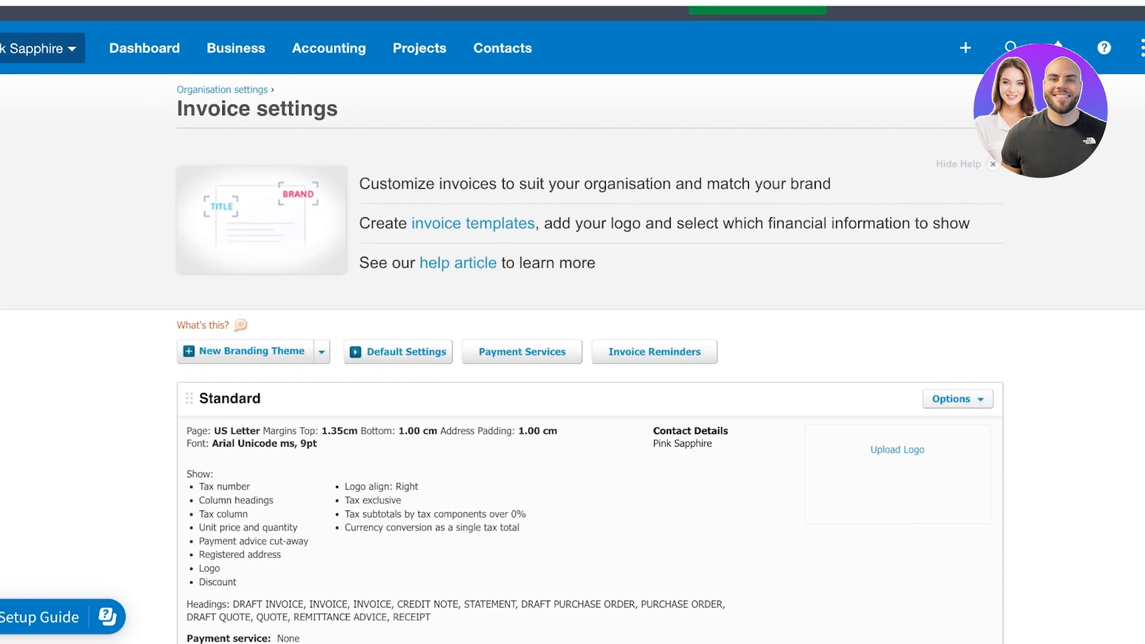
scroll(573, 322, down, 3)
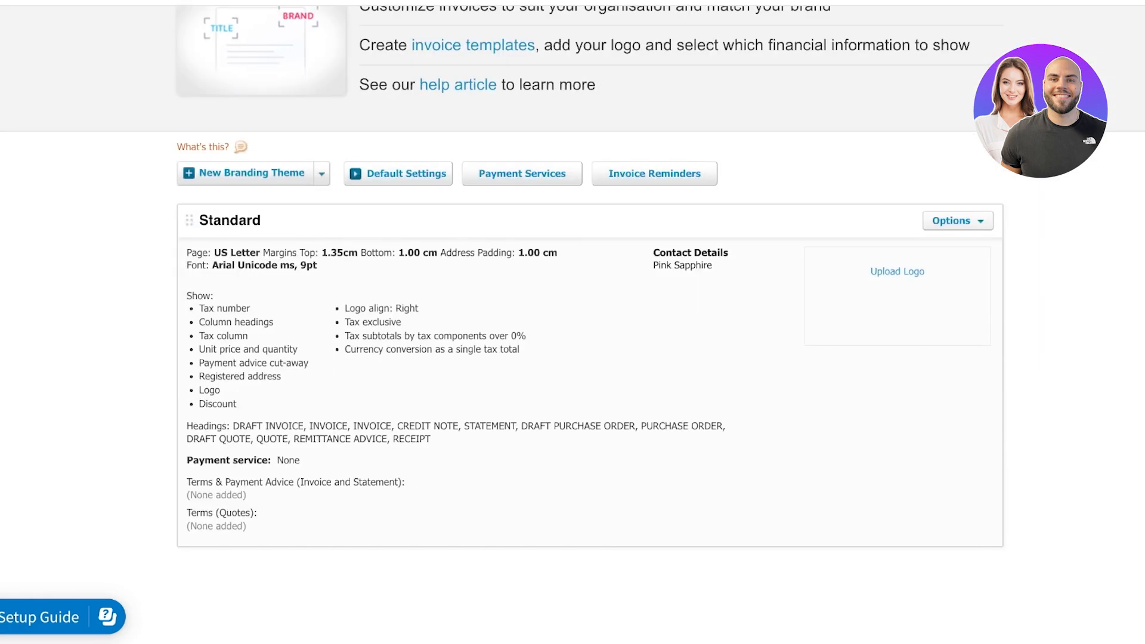
click(956, 221)
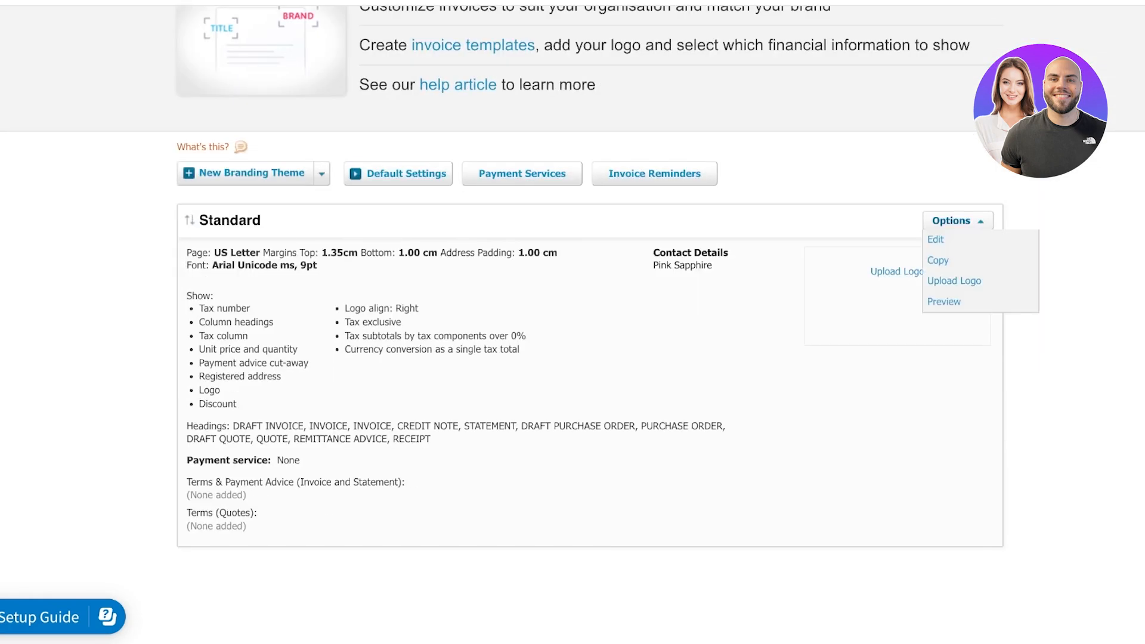
click(935, 239)
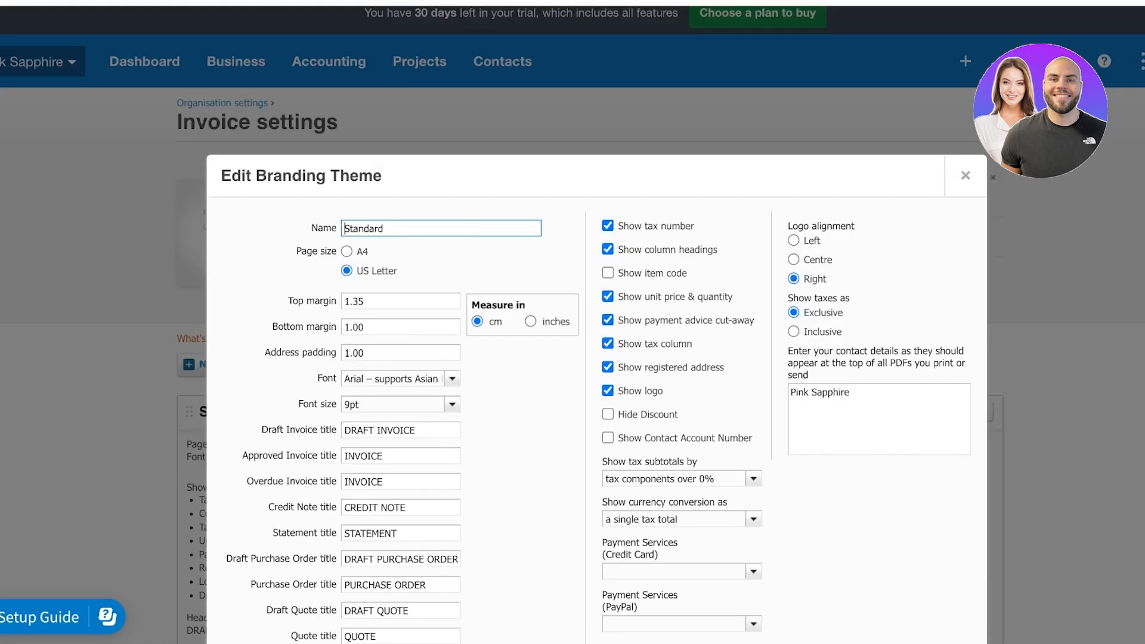
drag(384, 229, 343, 228)
text(Pink Sapphire Standard Theme)
Use A4 pages, hide tax number and payment advice cut-away, right-align logo, inclusive taxes
click(347, 252)
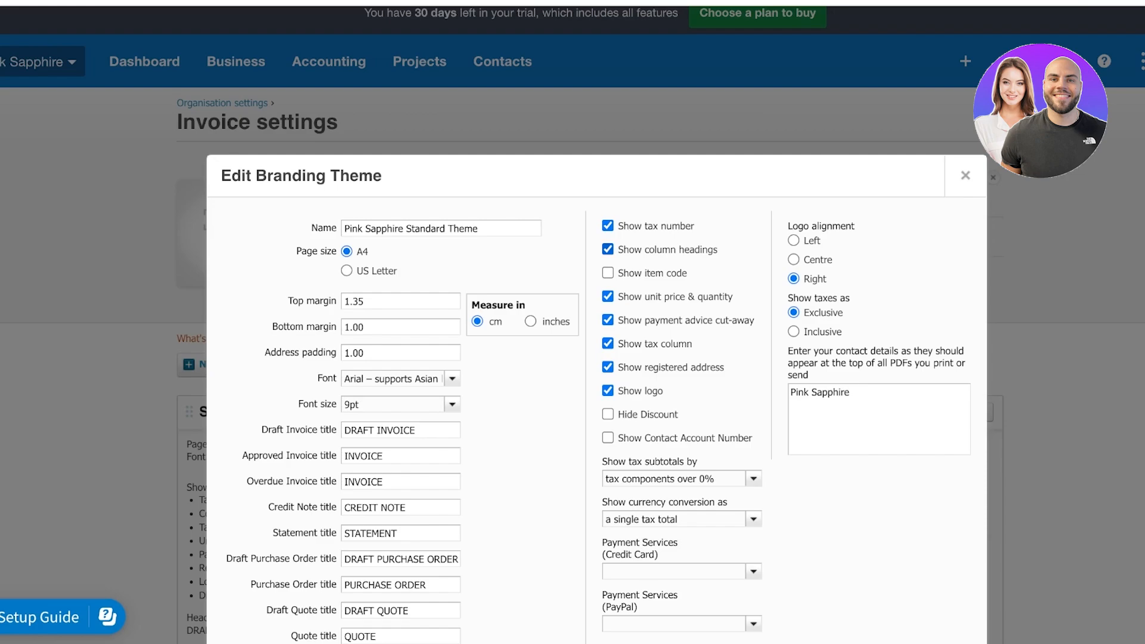
click(607, 226)
scroll(608, 298, down, 1)
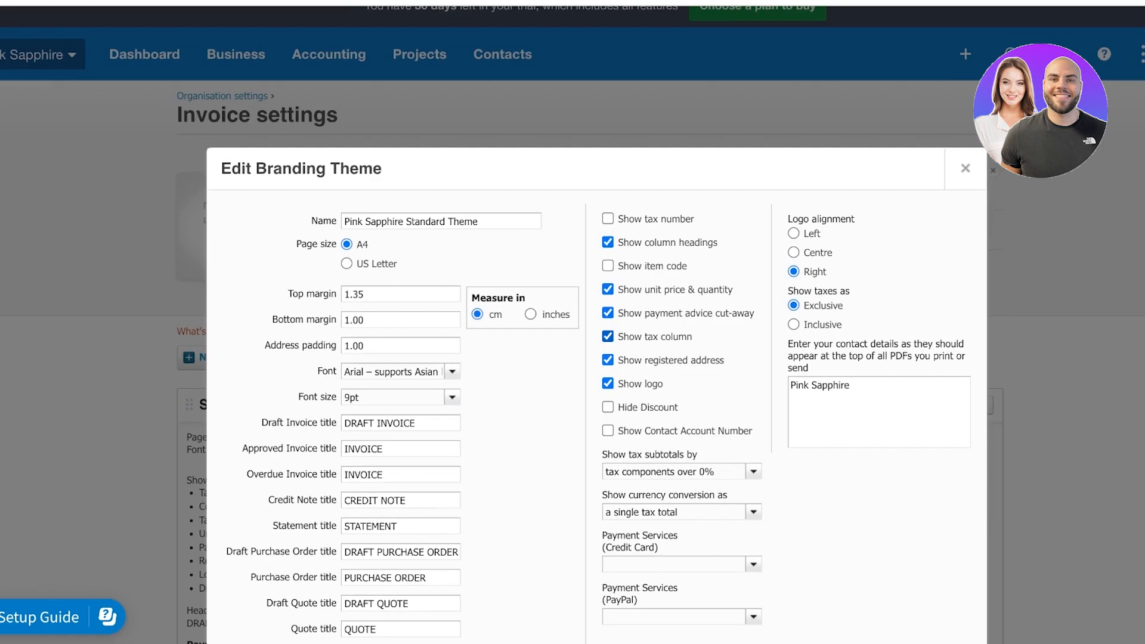
click(607, 312)
click(607, 336)
click(607, 337)
click(793, 233)
click(793, 271)
click(793, 324)
Check the credit card payment service and terms fields, then save the branding theme
scroll(792, 324, down, 3)
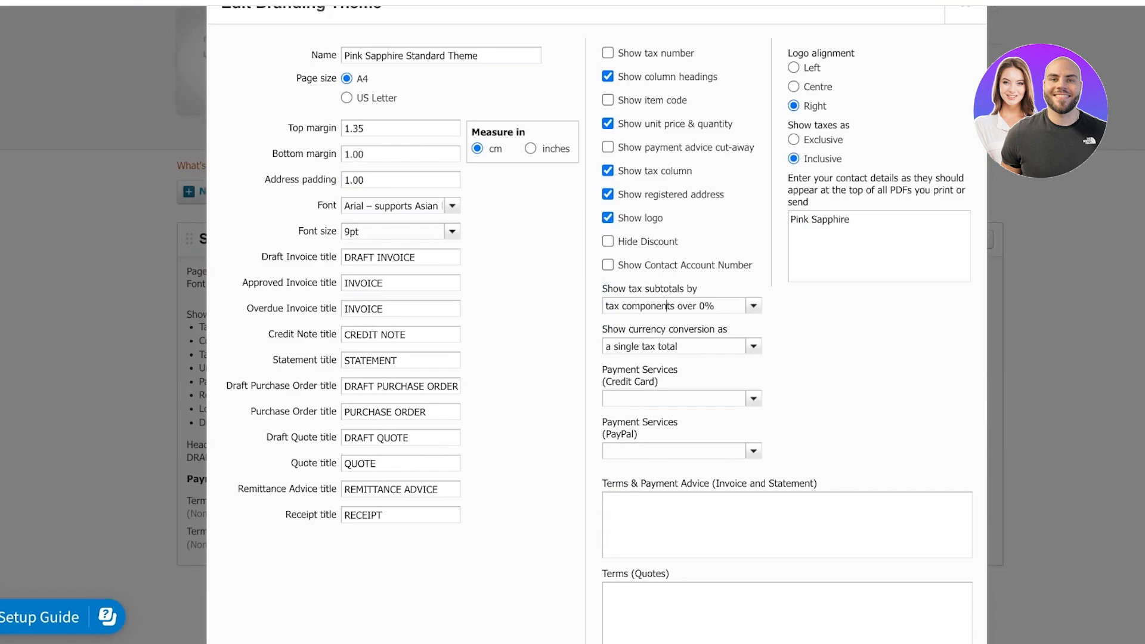
scroll(666, 245, down, 1)
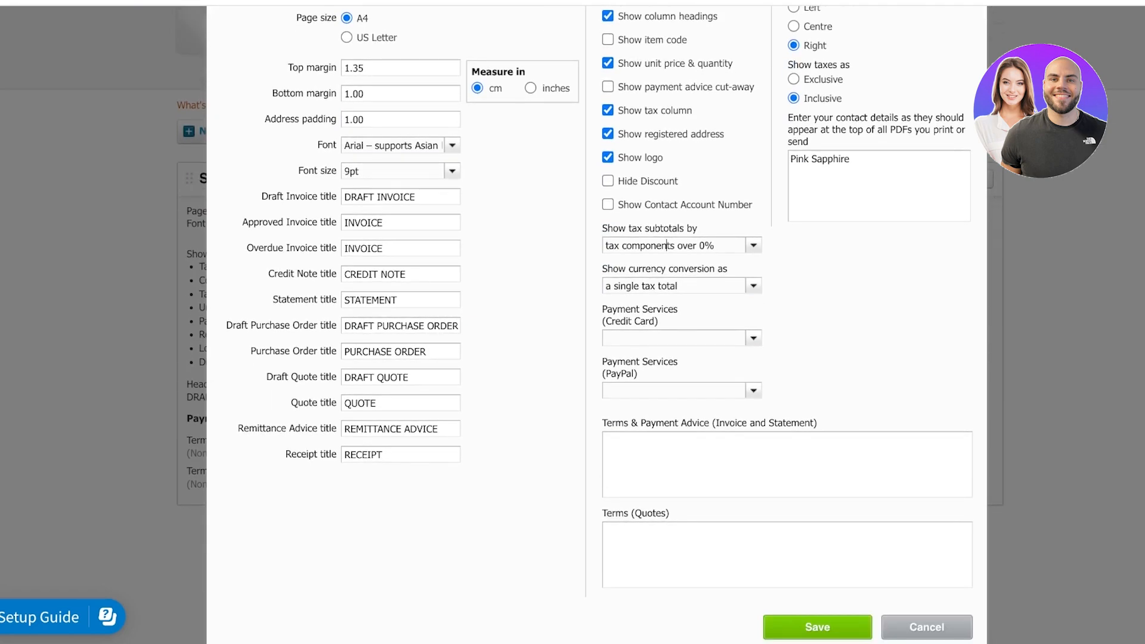
click(673, 338)
click(753, 338)
click(753, 338)
click(786, 464)
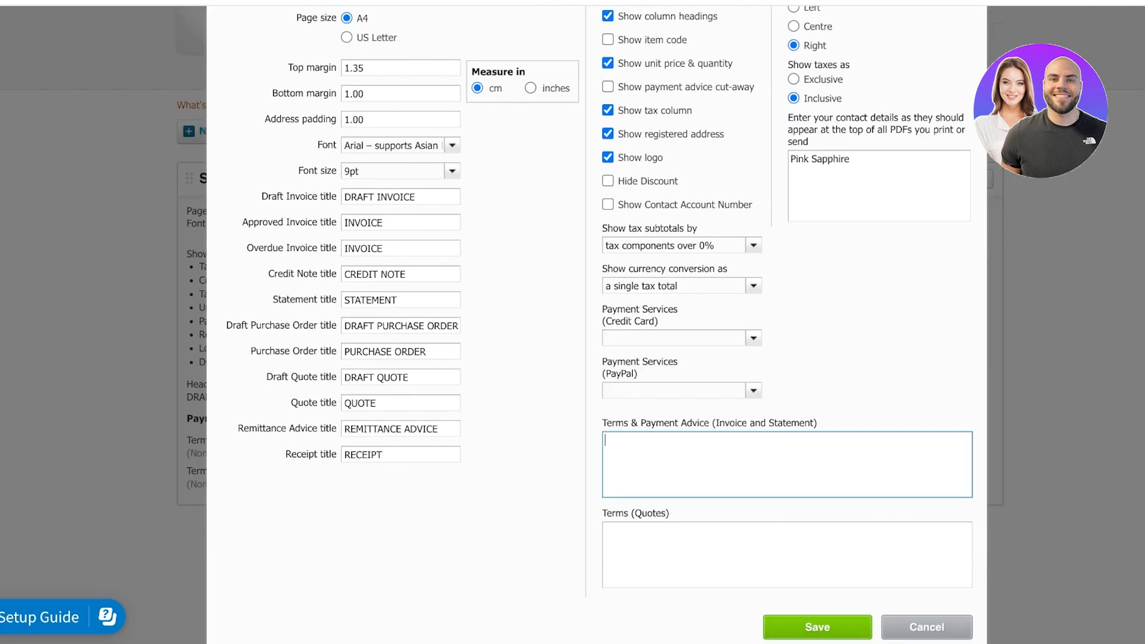
scroll(572, 325, up, 1)
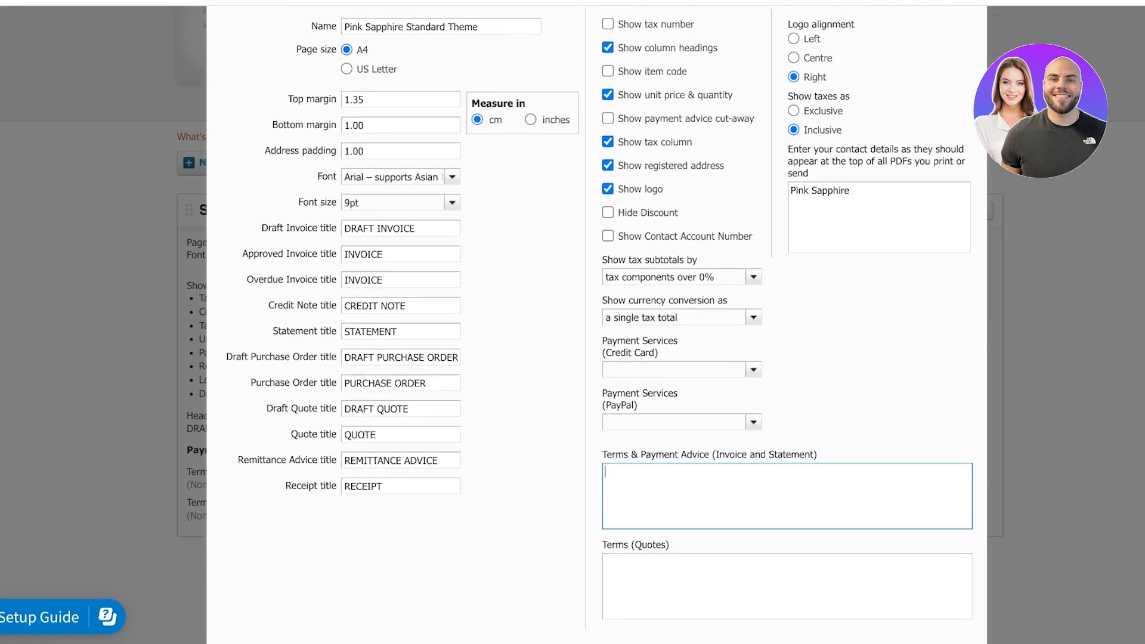
scroll(572, 322, down, 1)
click(817, 627)
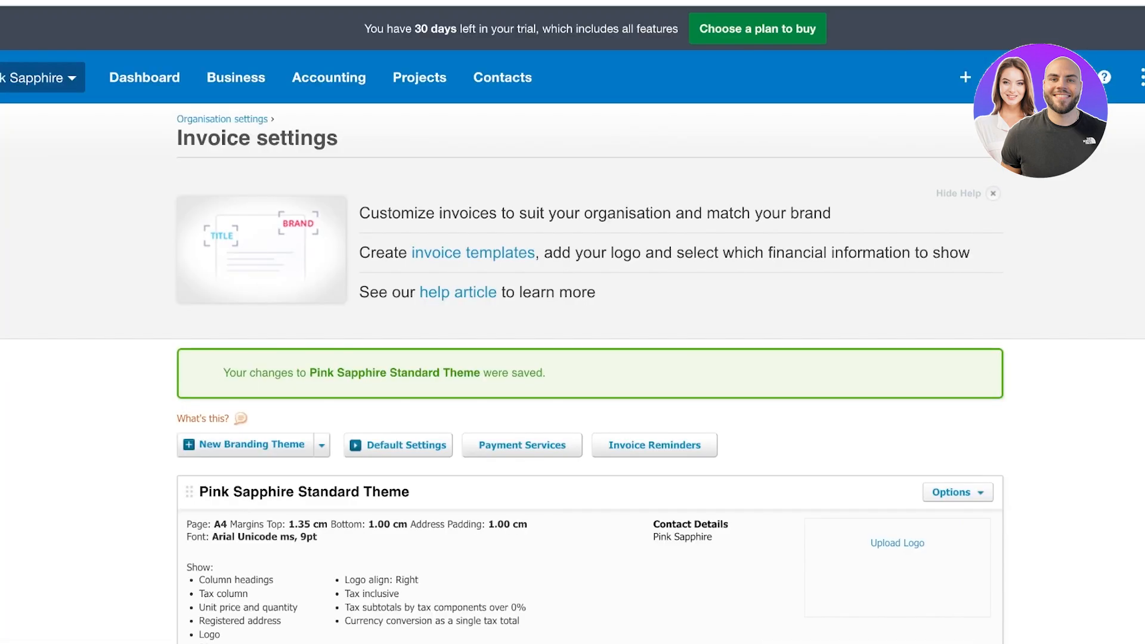
scroll(573, 322, down, 3)
scroll(572, 322, up, 3)
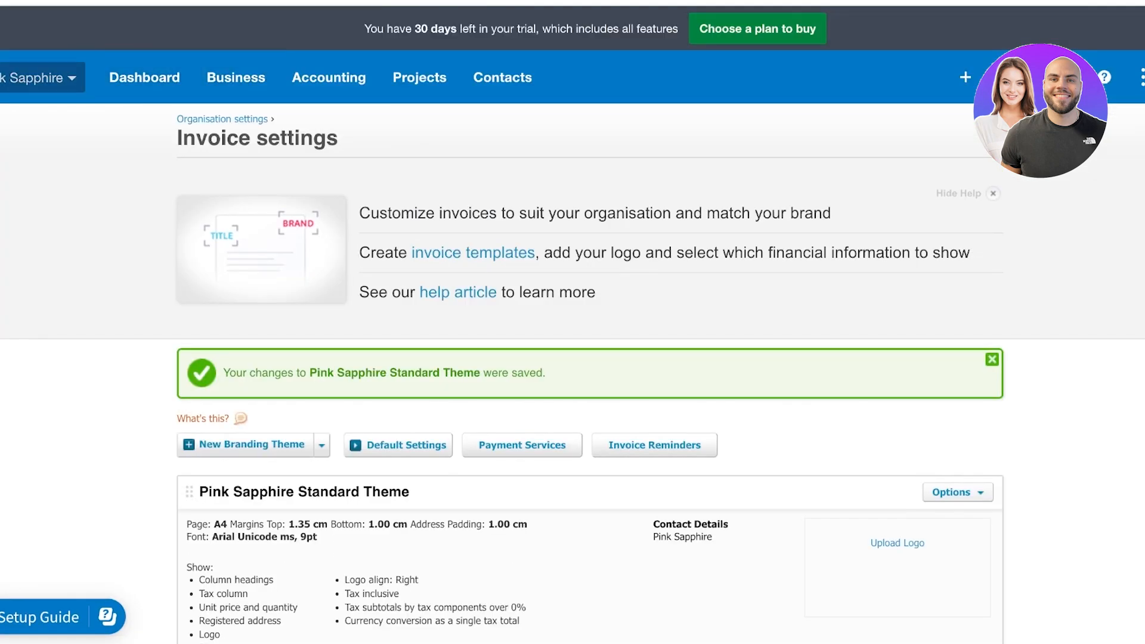
Go to organisation settings and browse the Payment services page, where no service is set up
click(40, 78)
click(19, 275)
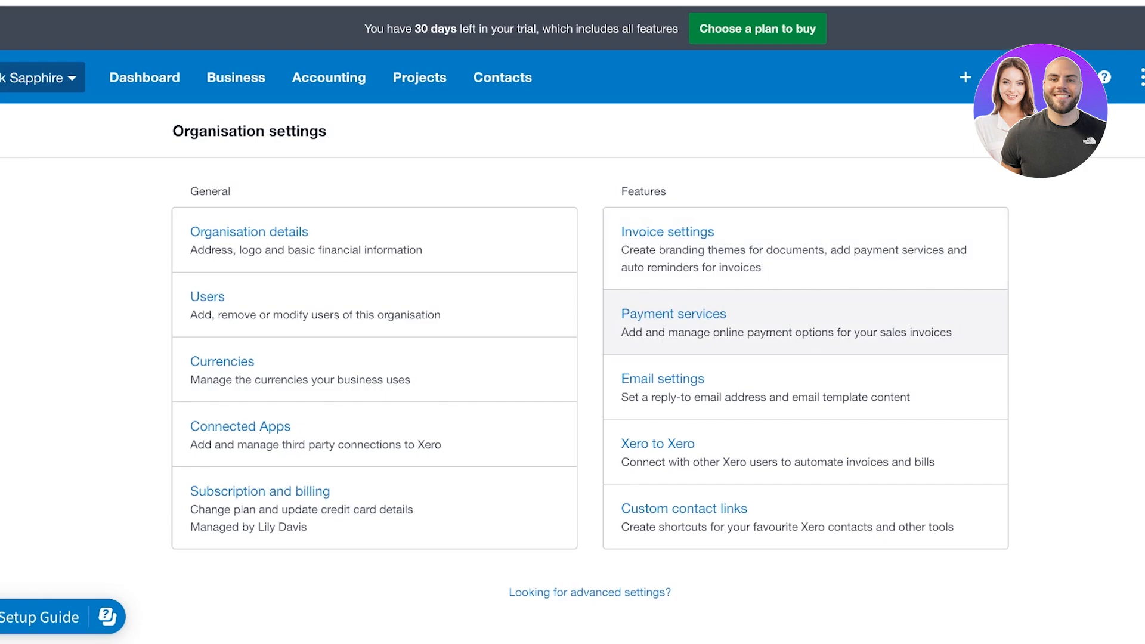
click(674, 314)
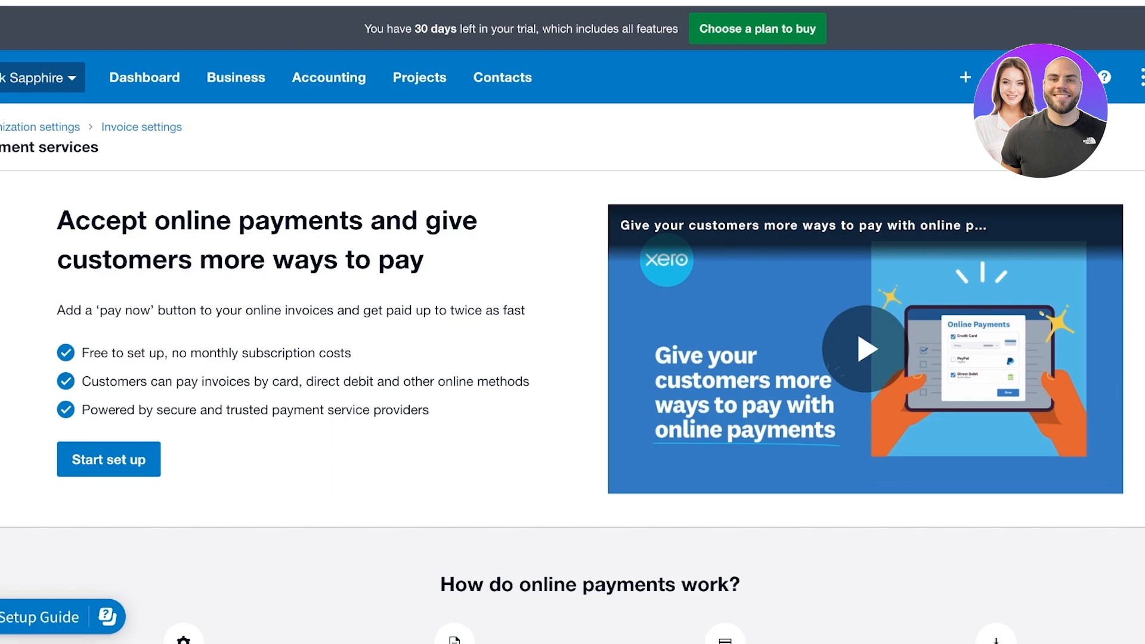
scroll(864, 349, down, 5)
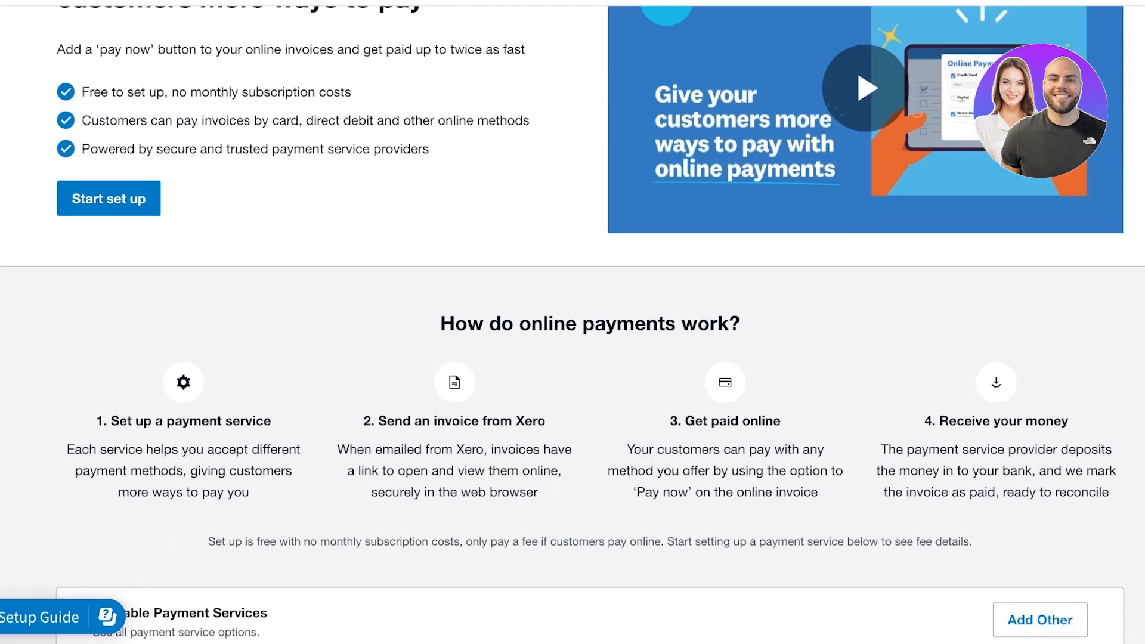
scroll(572, 322, down, 1)
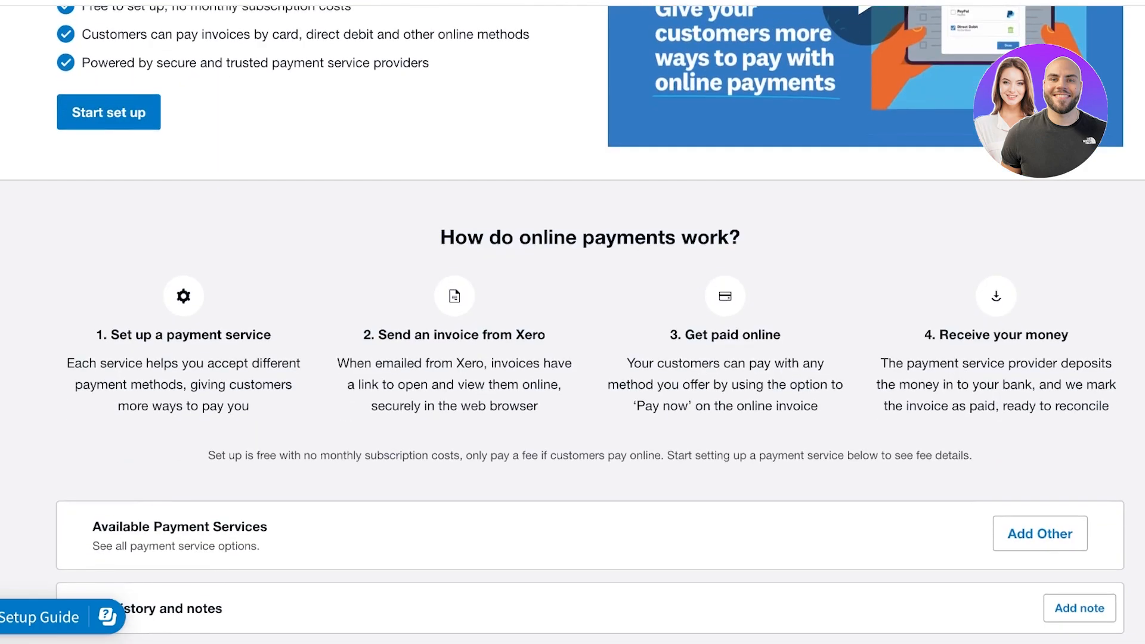
scroll(572, 322, up, 6)
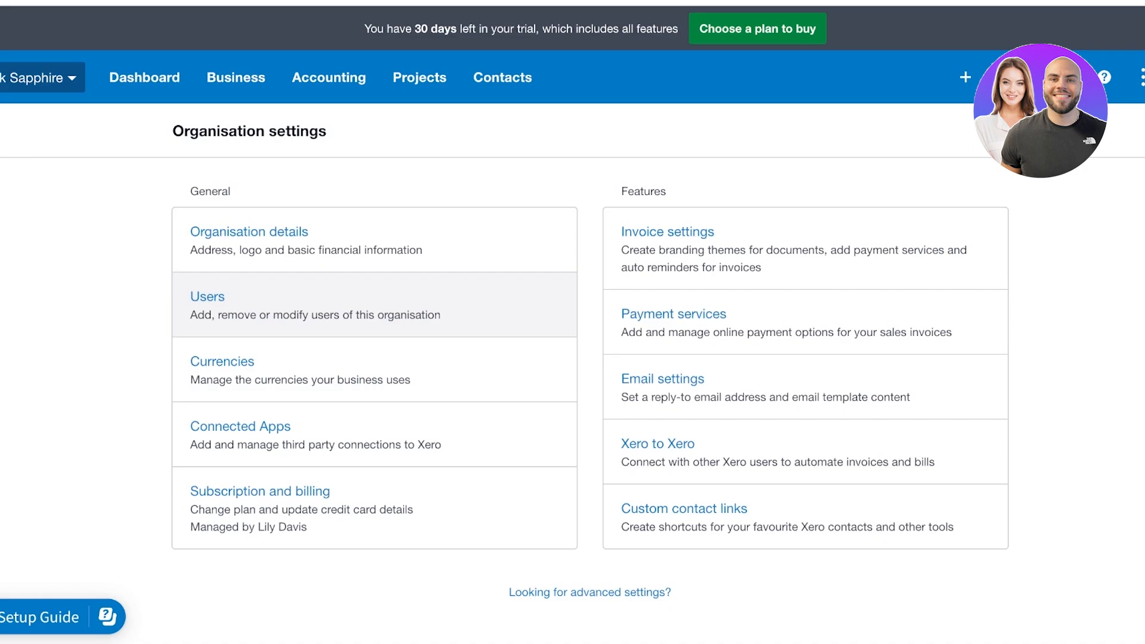
Browse the Business, Accounting, Projects and Contacts menus, then go to All contacts
click(235, 78)
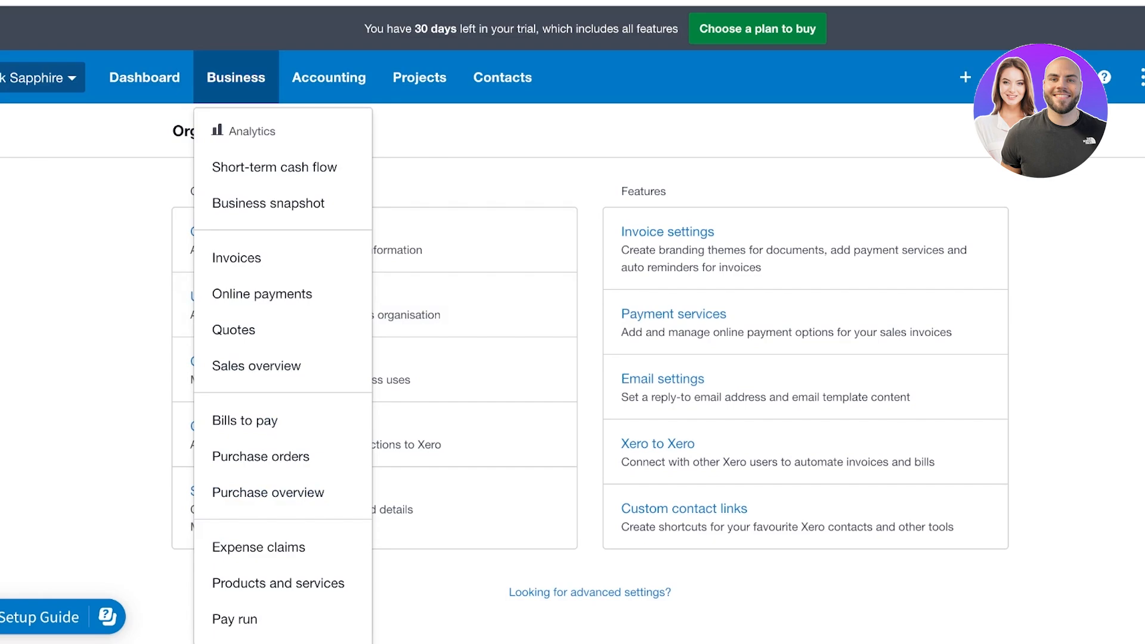
click(328, 78)
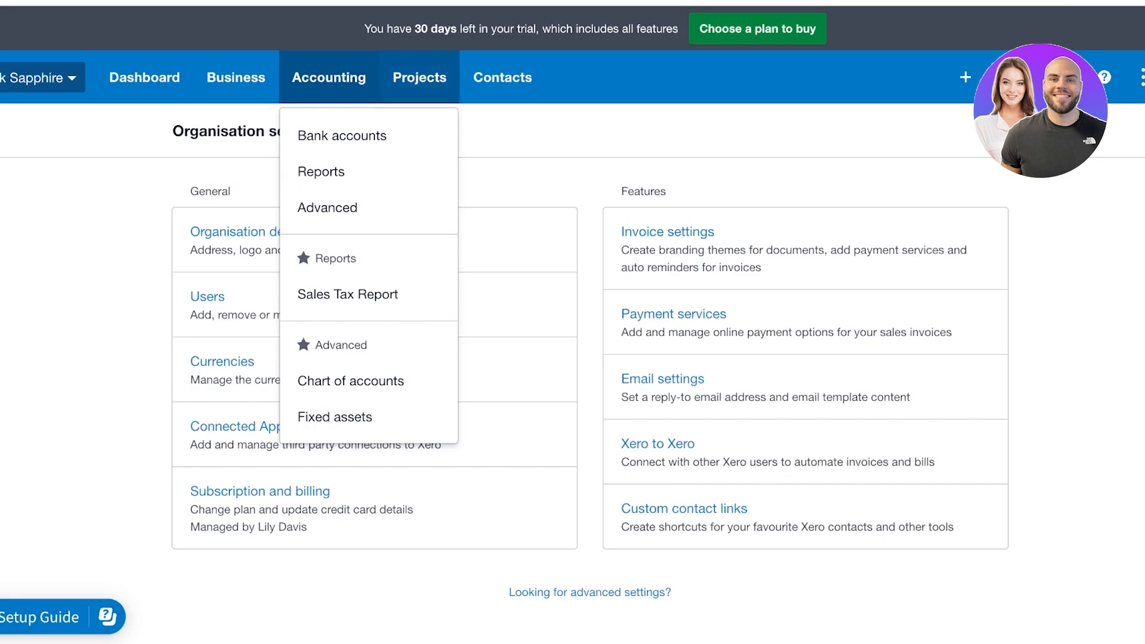
click(419, 77)
click(502, 77)
click(328, 77)
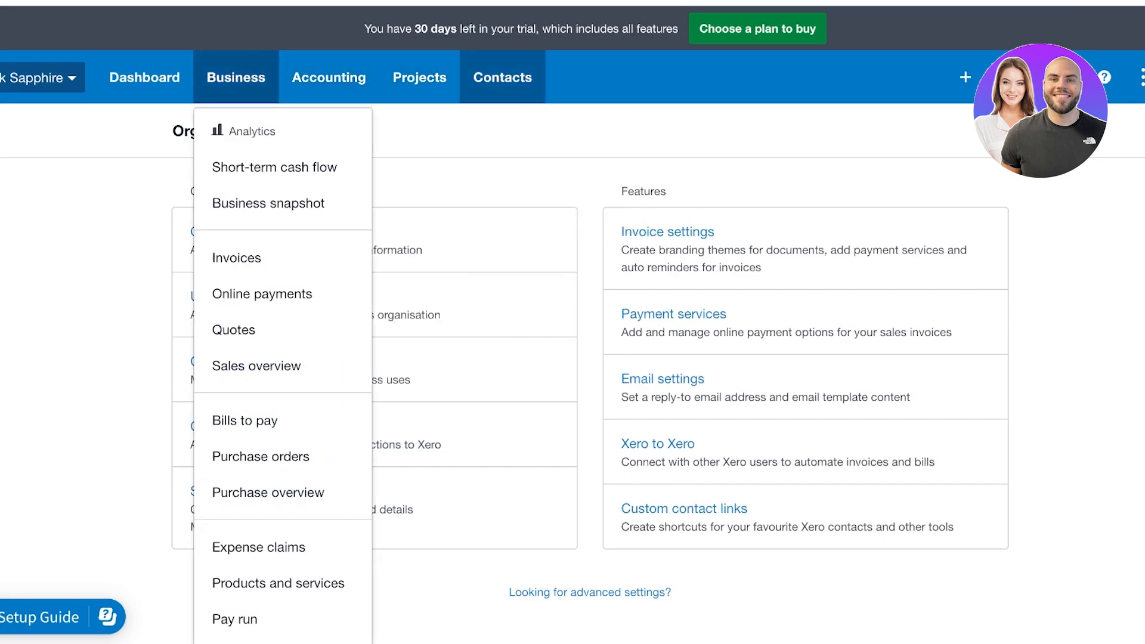
click(502, 78)
click(514, 136)
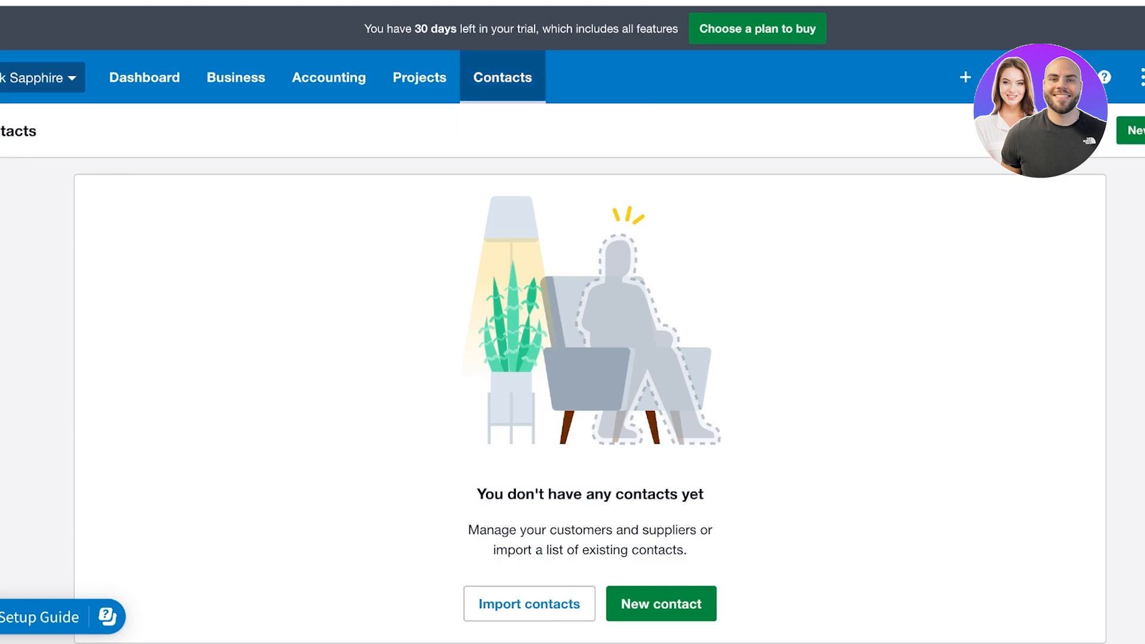
Start a new contact from the empty contacts list
click(502, 77)
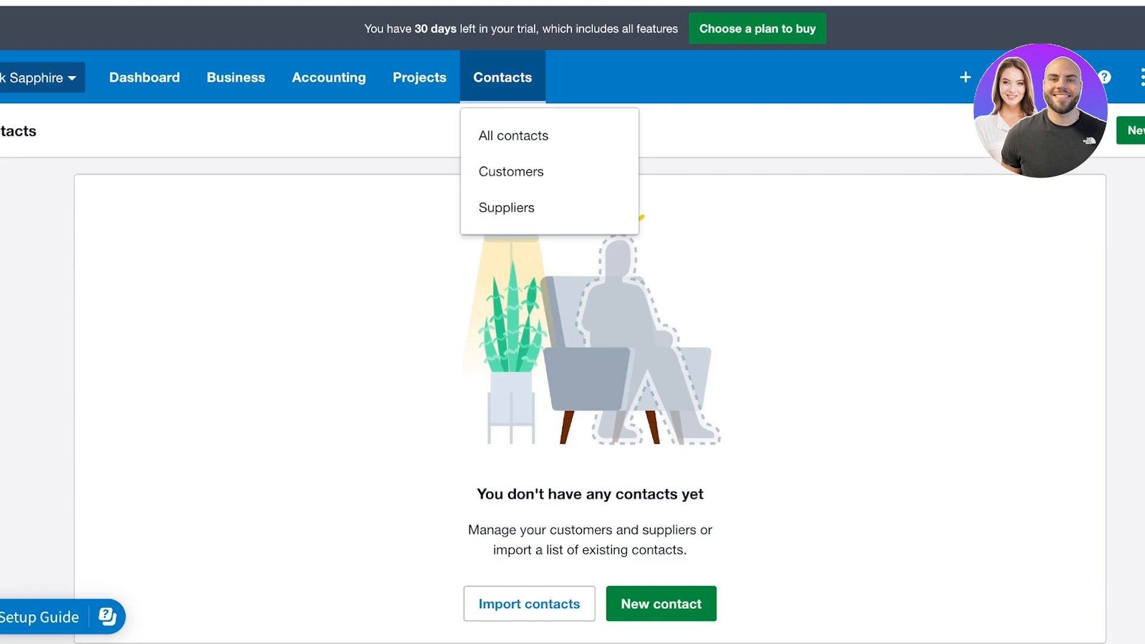
click(739, 250)
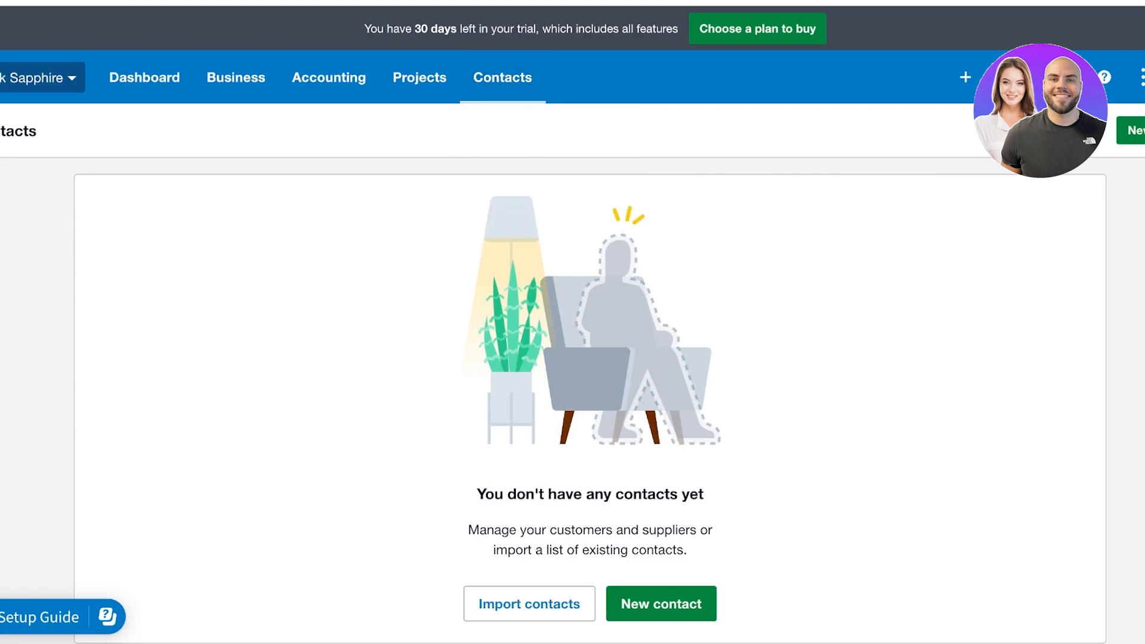
click(661, 604)
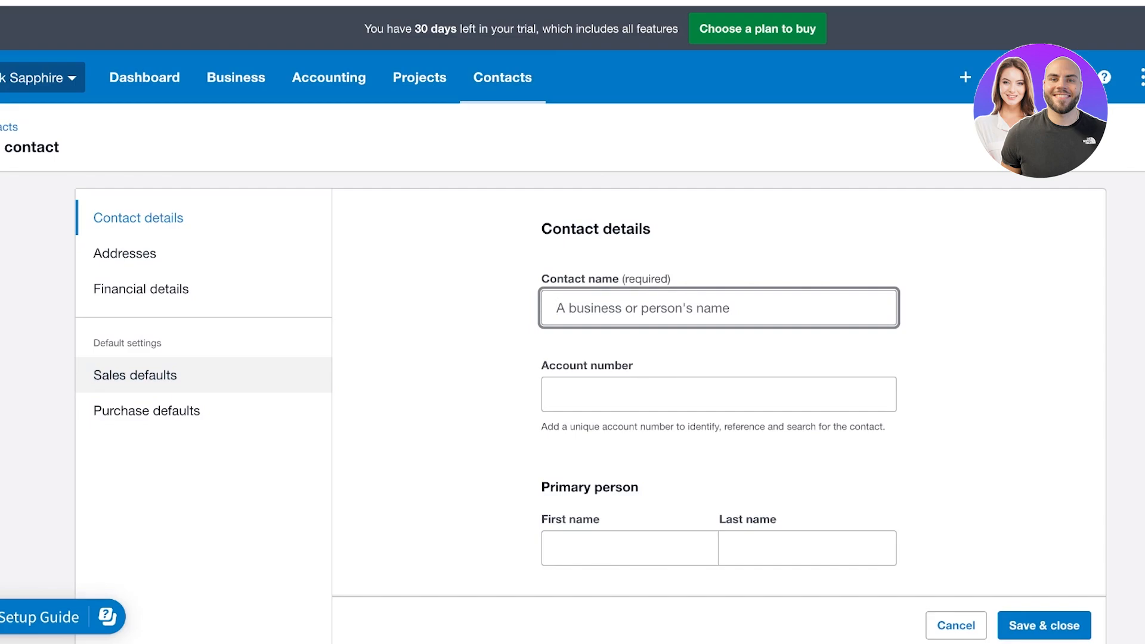
Enter the new contact's name and its account number
text(Mettal Caore)
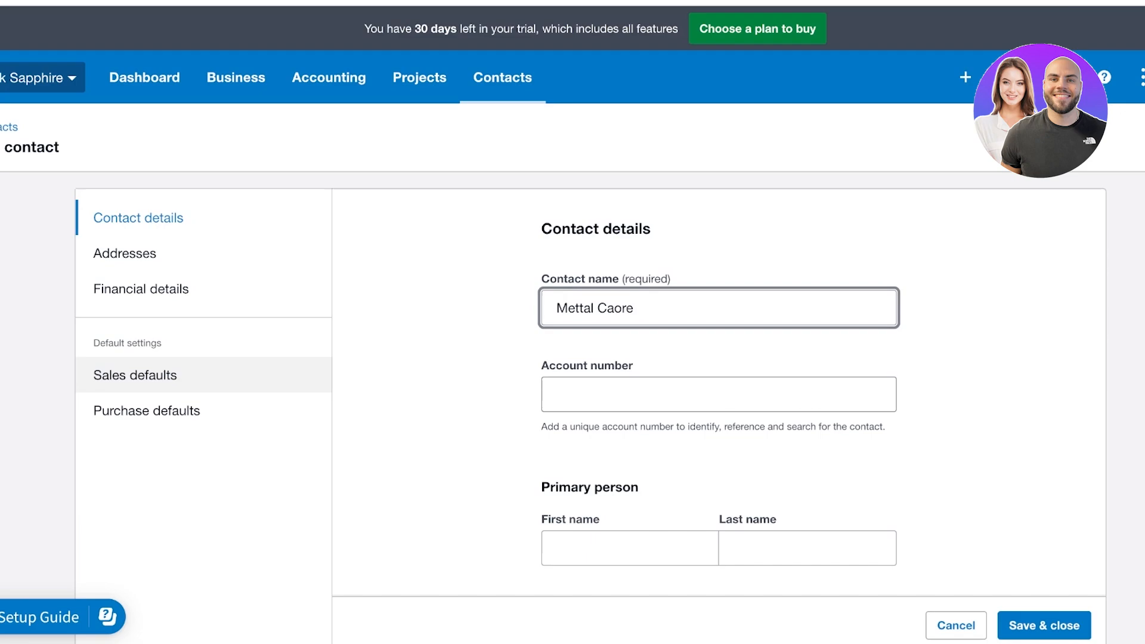
key(Tab)
text(01211)
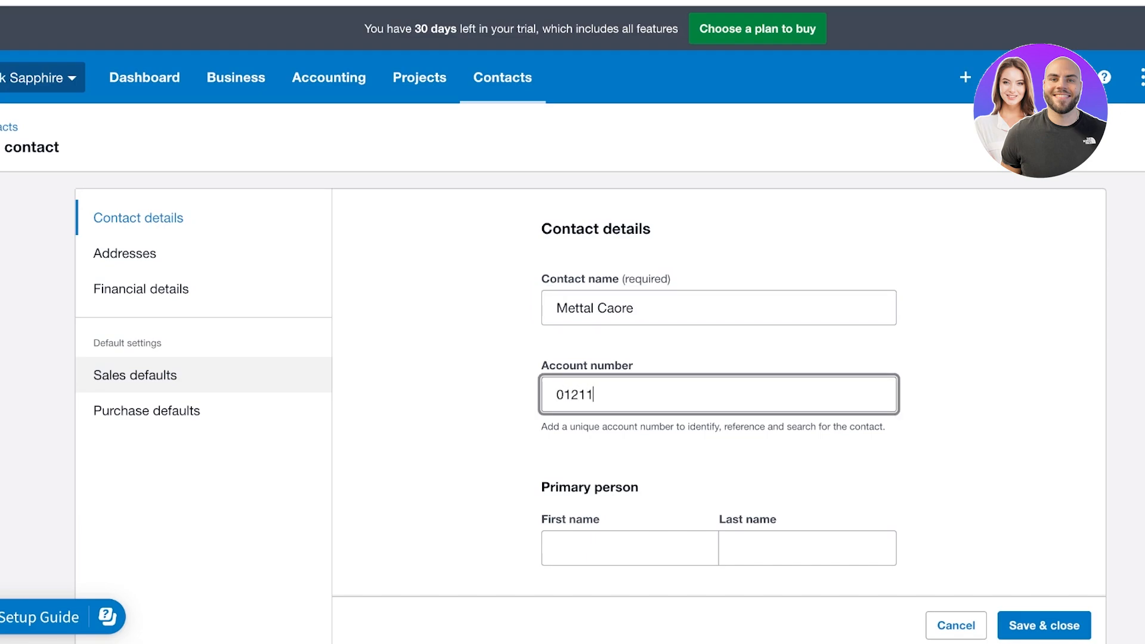
scroll(719, 334, down, 7)
scroll(719, 334, up, 1)
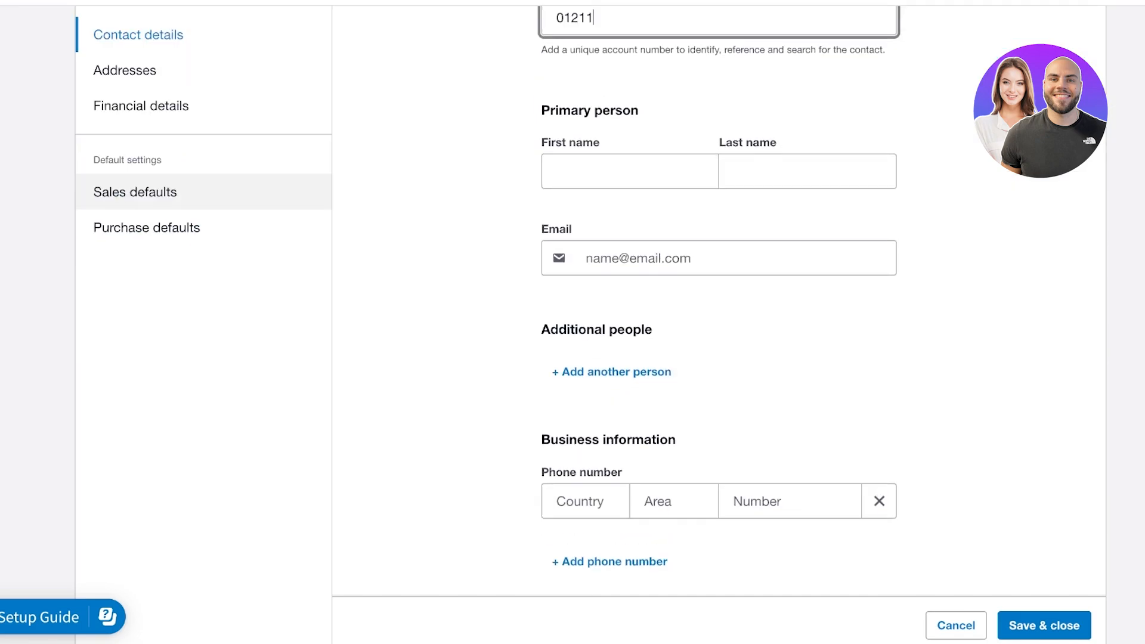
Fill in the primary person's first name, last name and e-mail address
click(630, 180)
scroll(719, 334, up, 3)
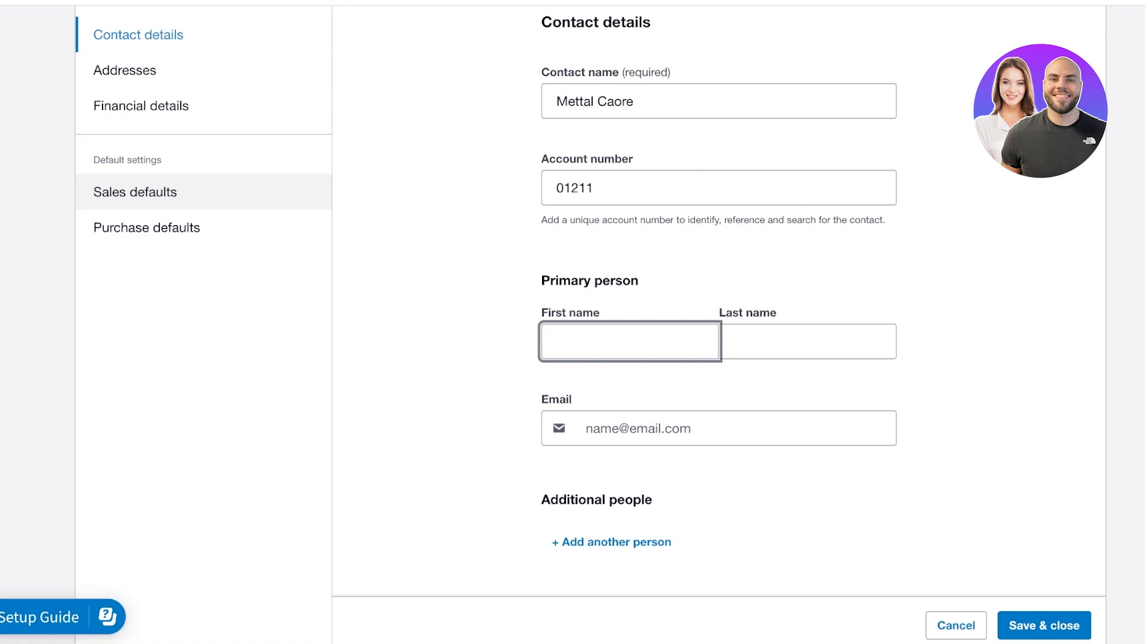
text(A)
key(BackSpace)
text(A)
key(BackSpace)
key(Tab)
key(Tab)
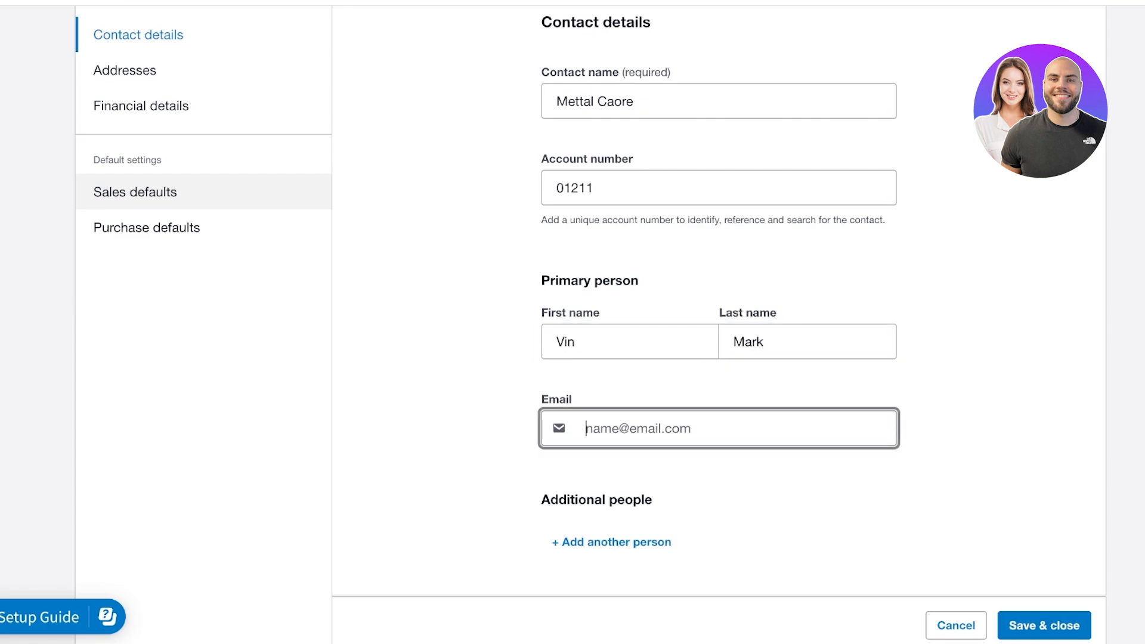
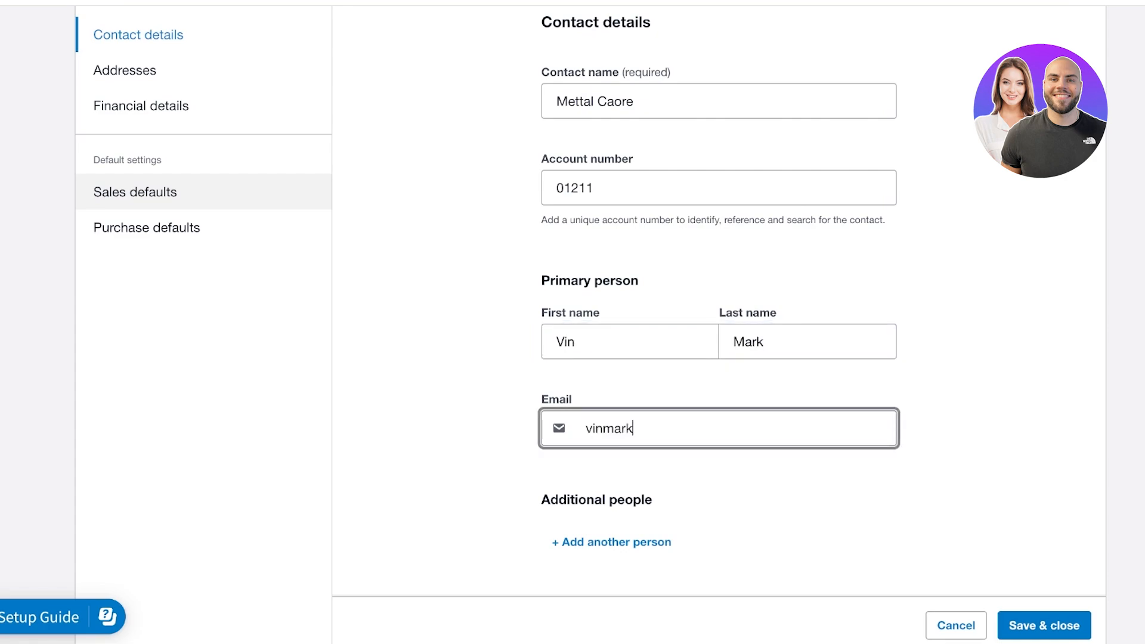
Remove the empty phone number row and check the sales account list without changing it
scroll(718, 298, down, 1)
scroll(718, 298, down, 5)
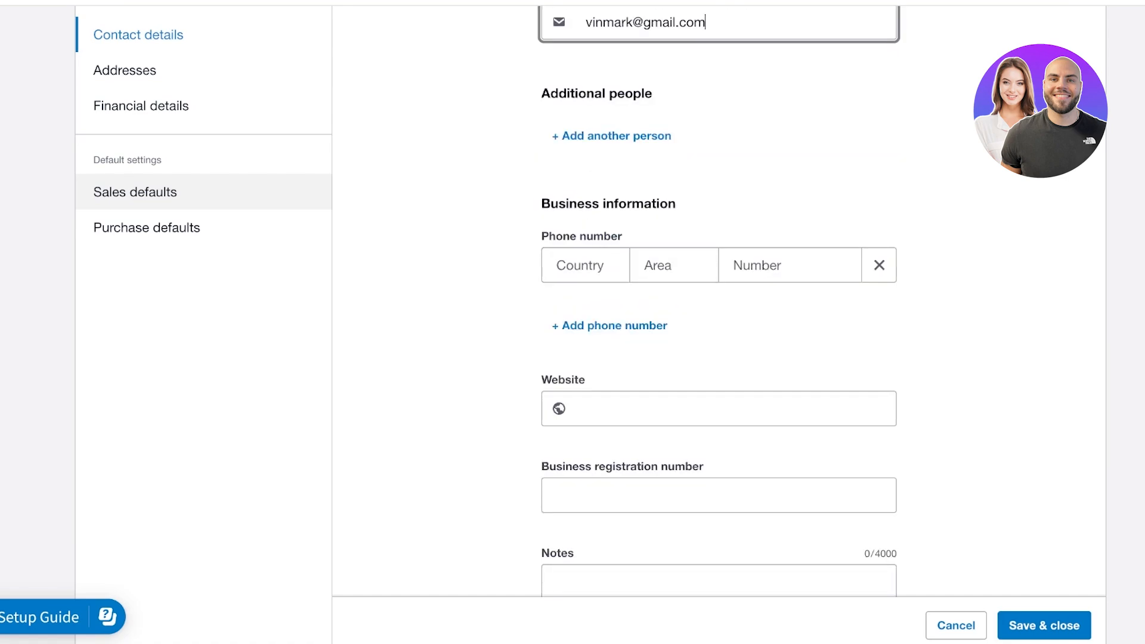
click(879, 266)
scroll(718, 299, down, 2)
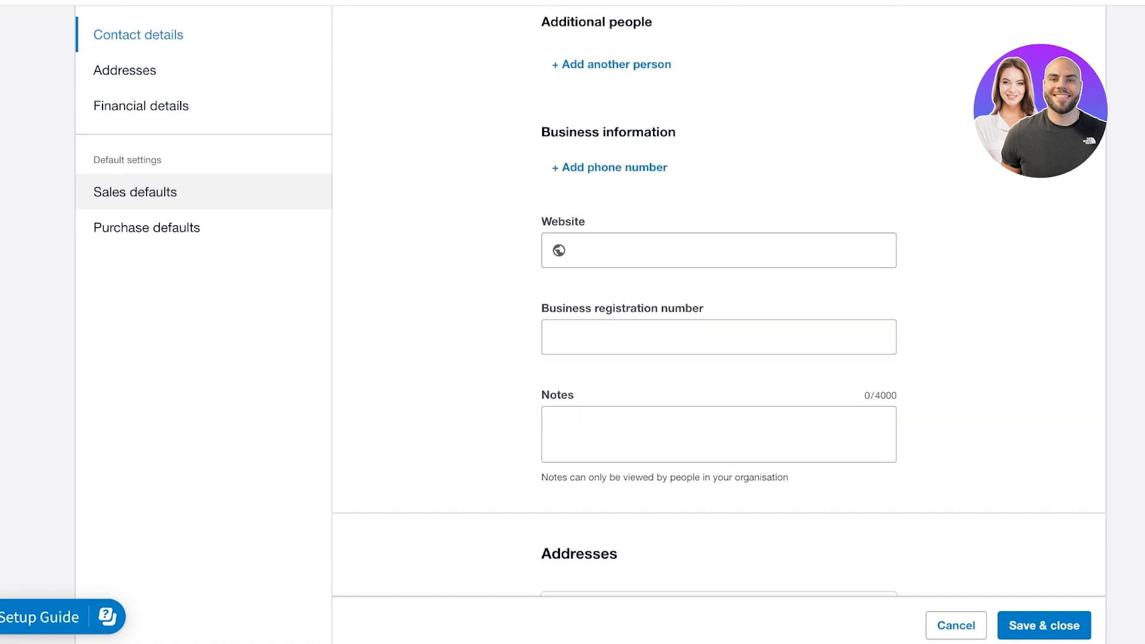
scroll(718, 299, down, 7)
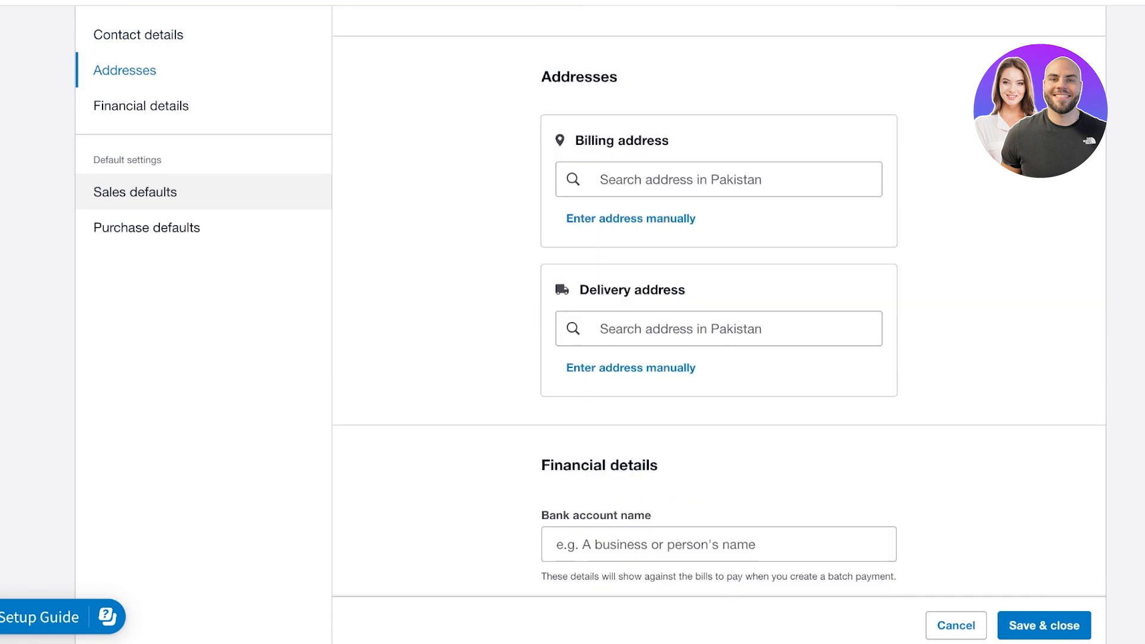
scroll(718, 298, down, 9)
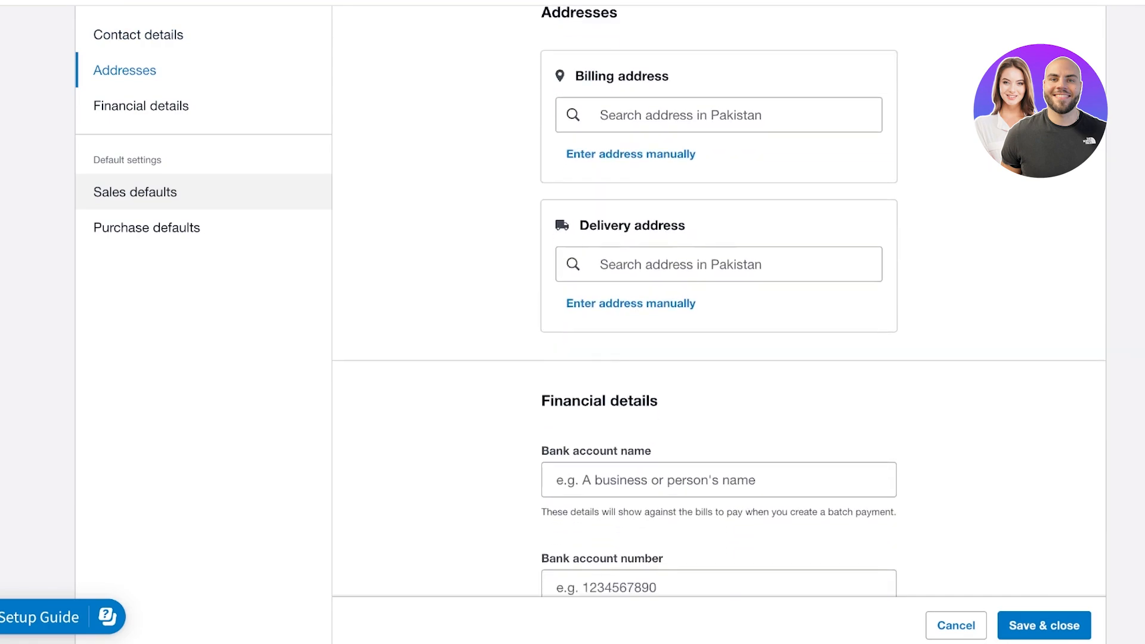
scroll(718, 301, down, 4)
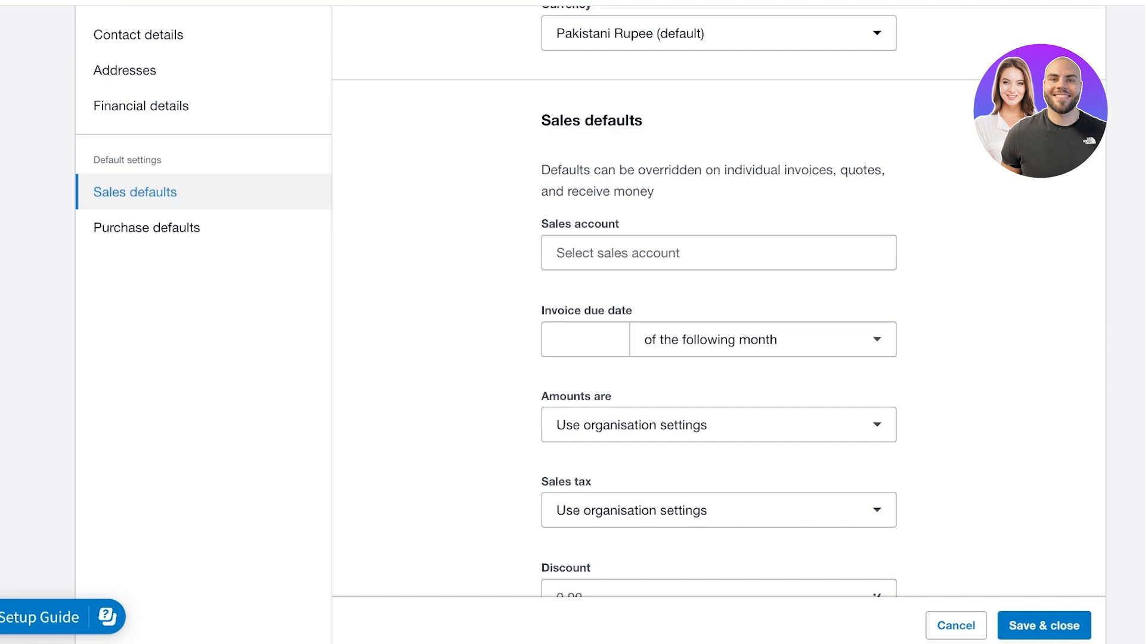
click(718, 253)
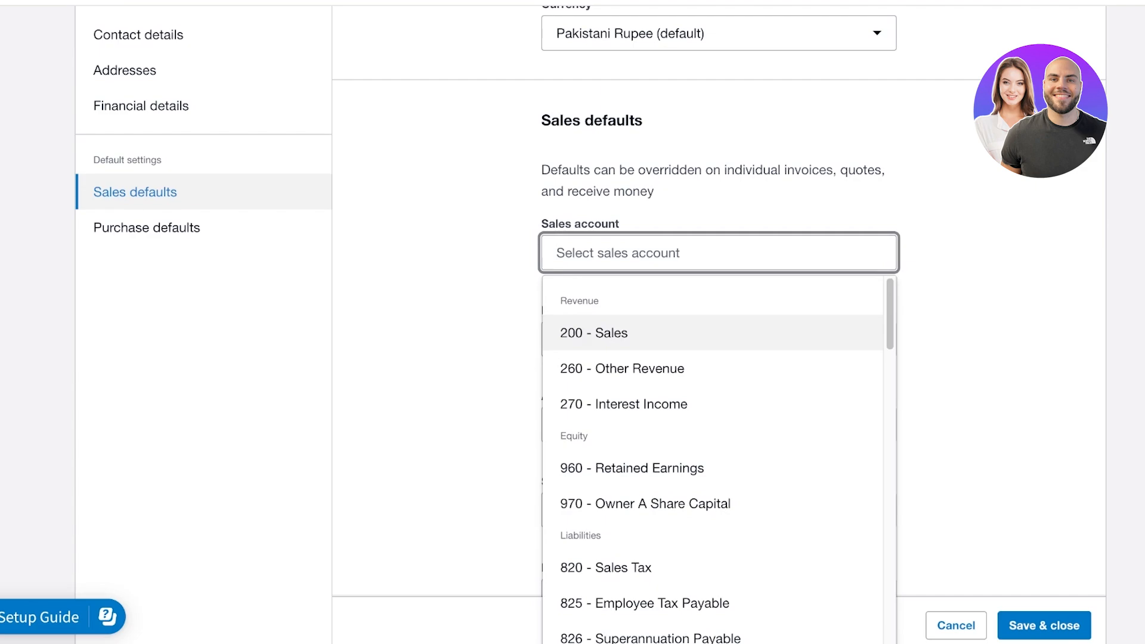
key(Escape)
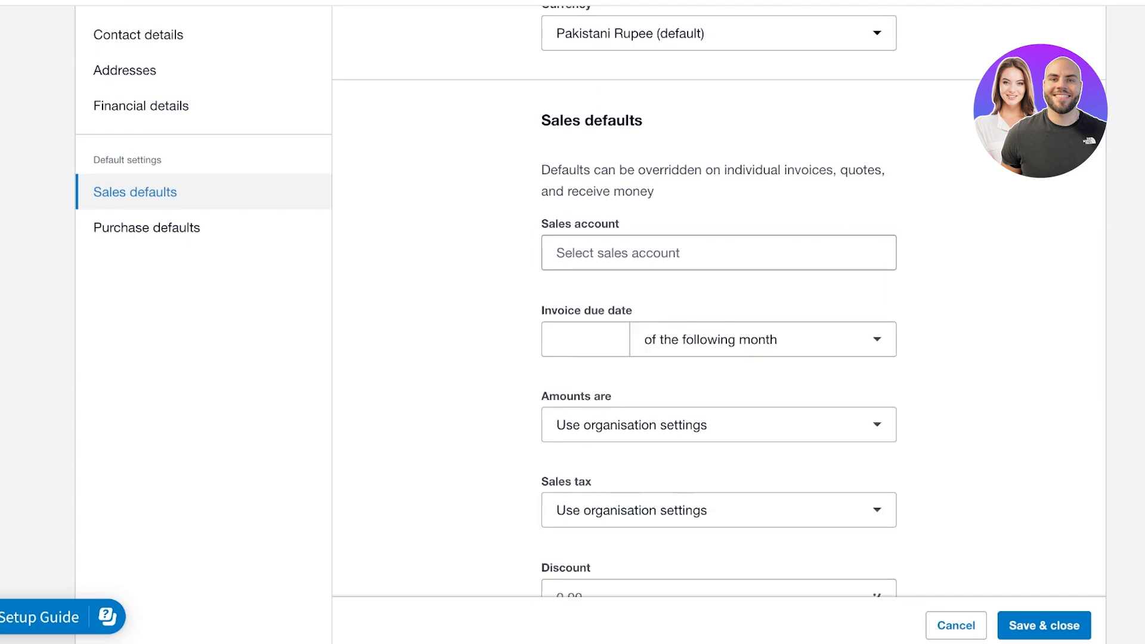
click(719, 253)
key(Escape)
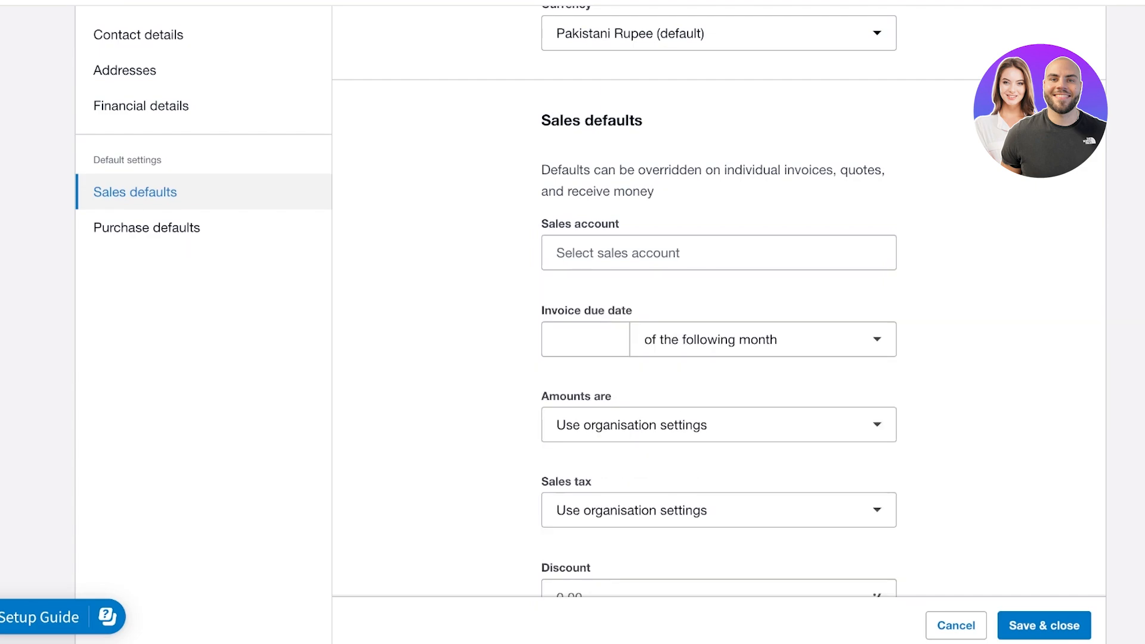
scroll(718, 339, down, 12)
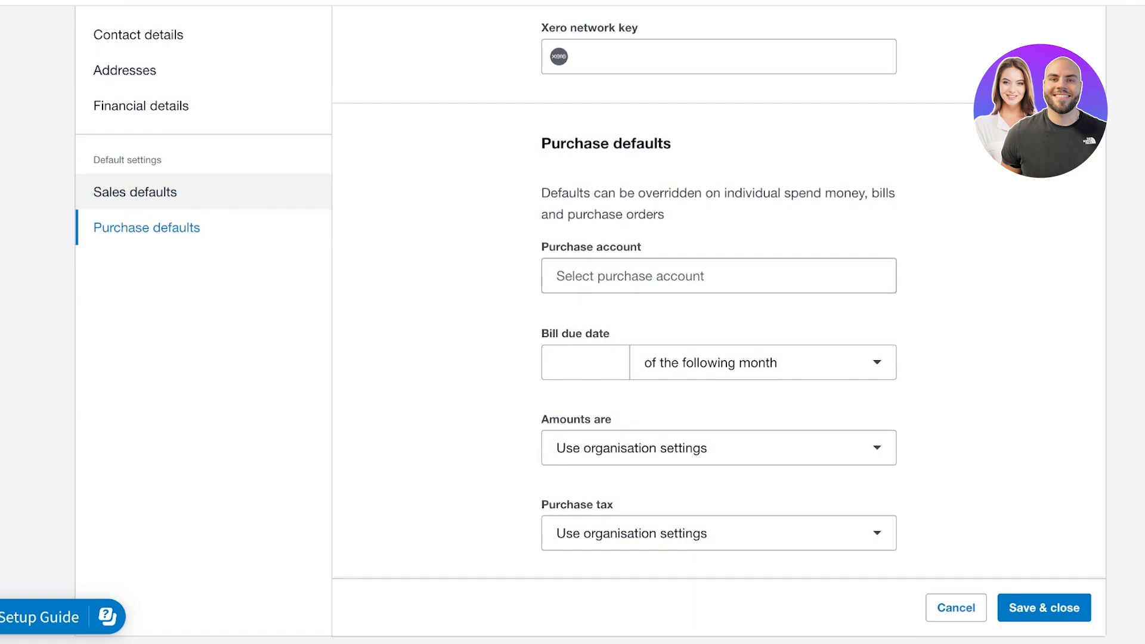
Set the purchase account to 310 - Cost of Goods Sold
click(719, 276)
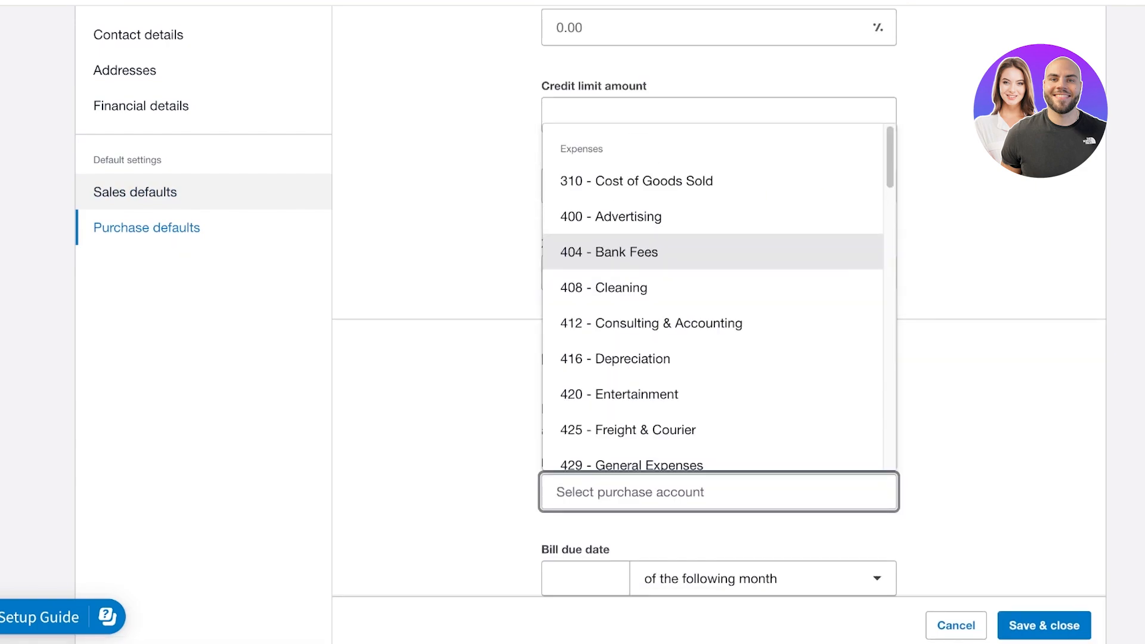
scroll(713, 288, down, 4)
click(146, 227)
click(135, 192)
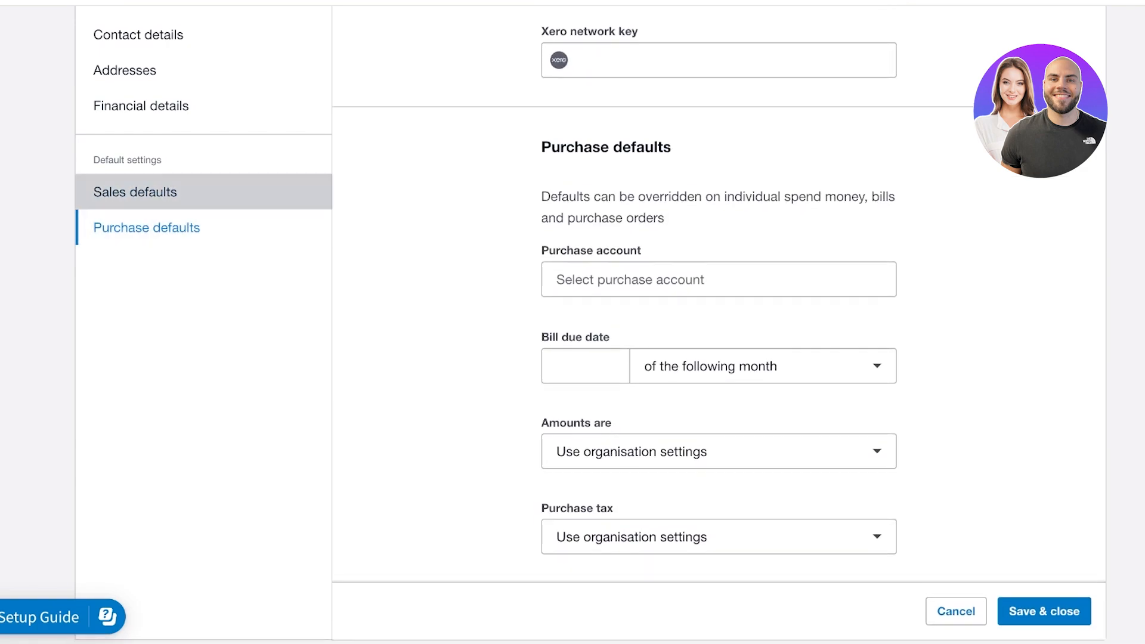
click(135, 192)
click(147, 227)
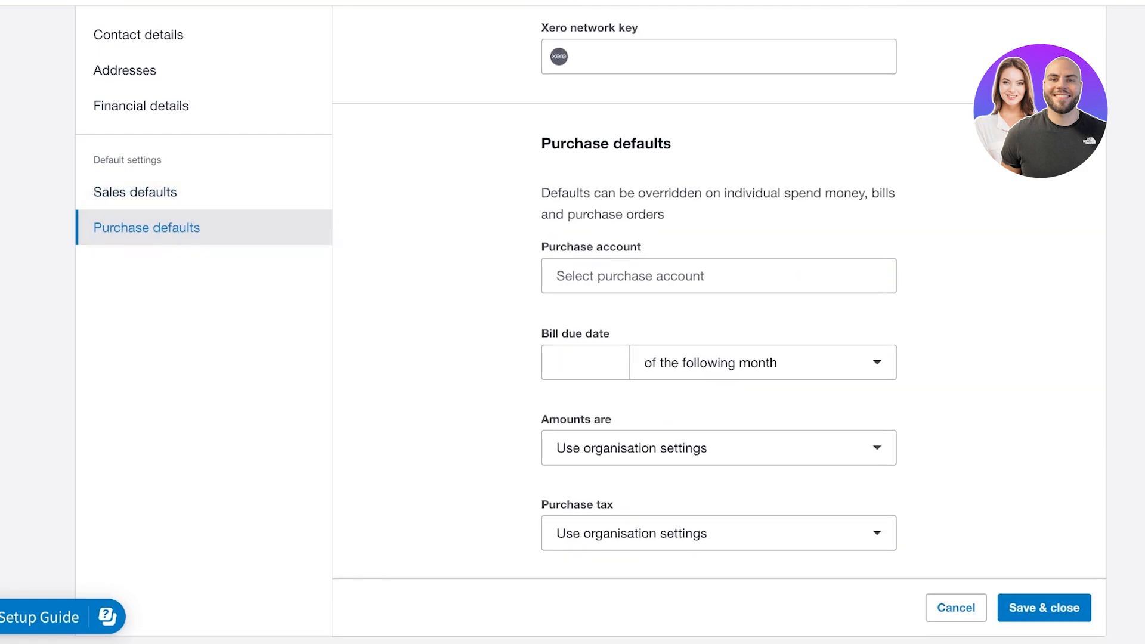
click(718, 276)
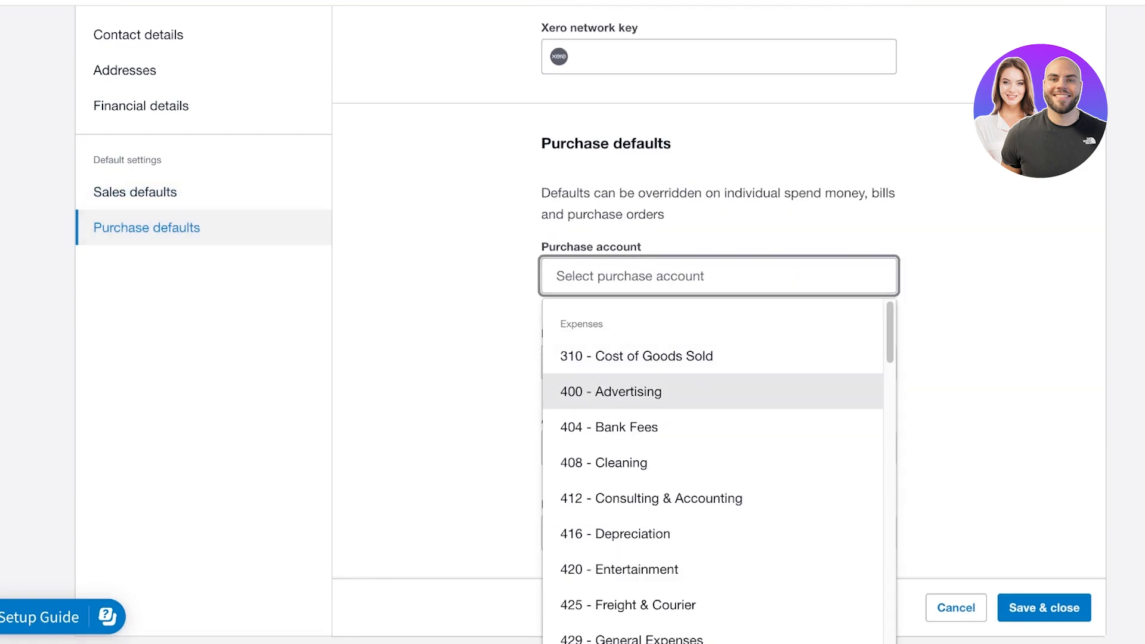
click(715, 358)
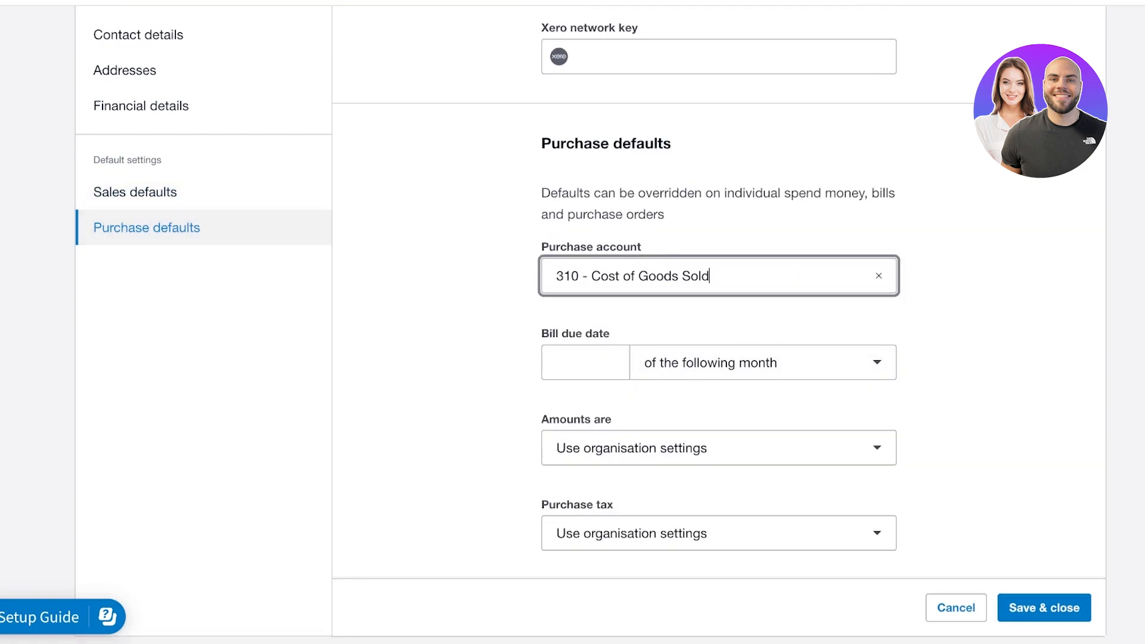
Make bills due on the 5th of the following month
click(585, 362)
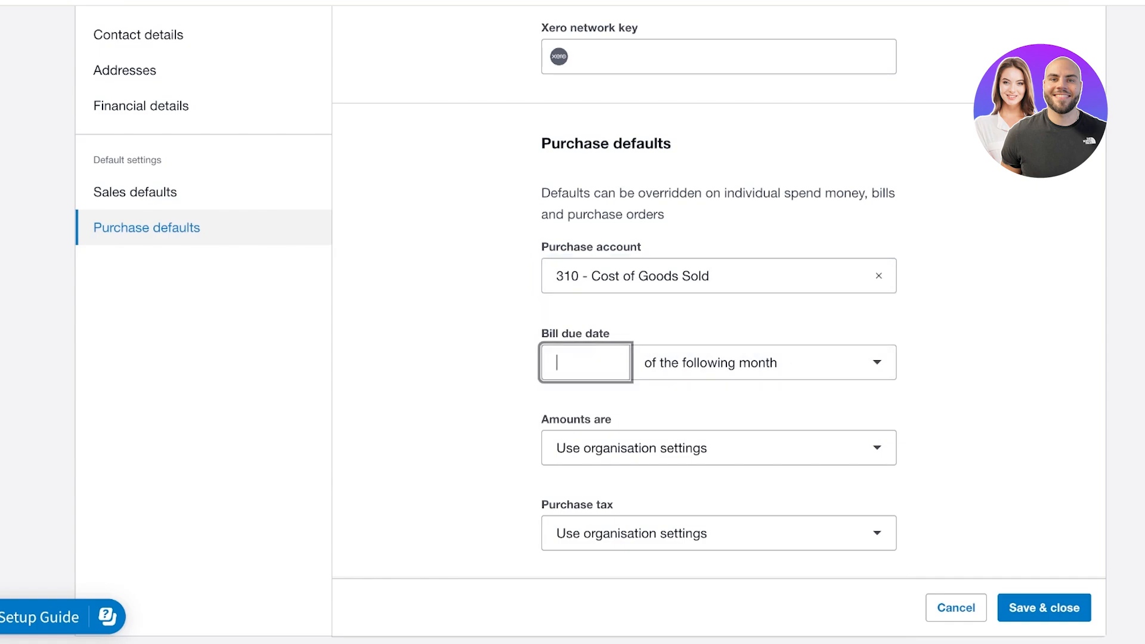
text(3)
key(BackSpace)
text(5)
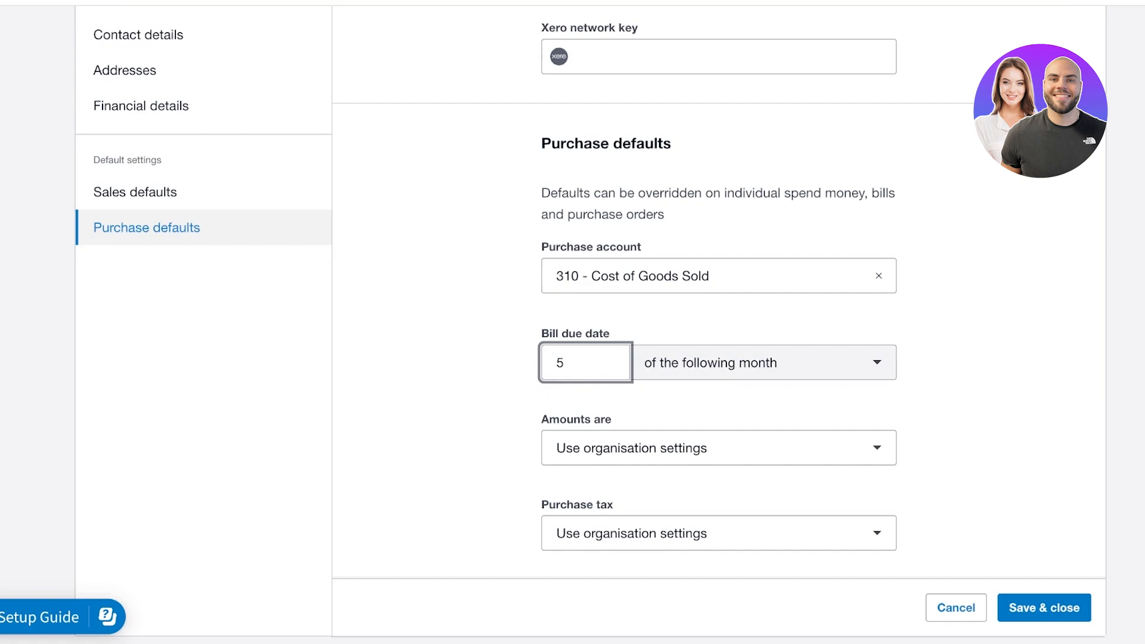
click(763, 362)
click(716, 414)
Set amounts to No tax and purchase tax to Tax Exempt, then save the contact
click(719, 448)
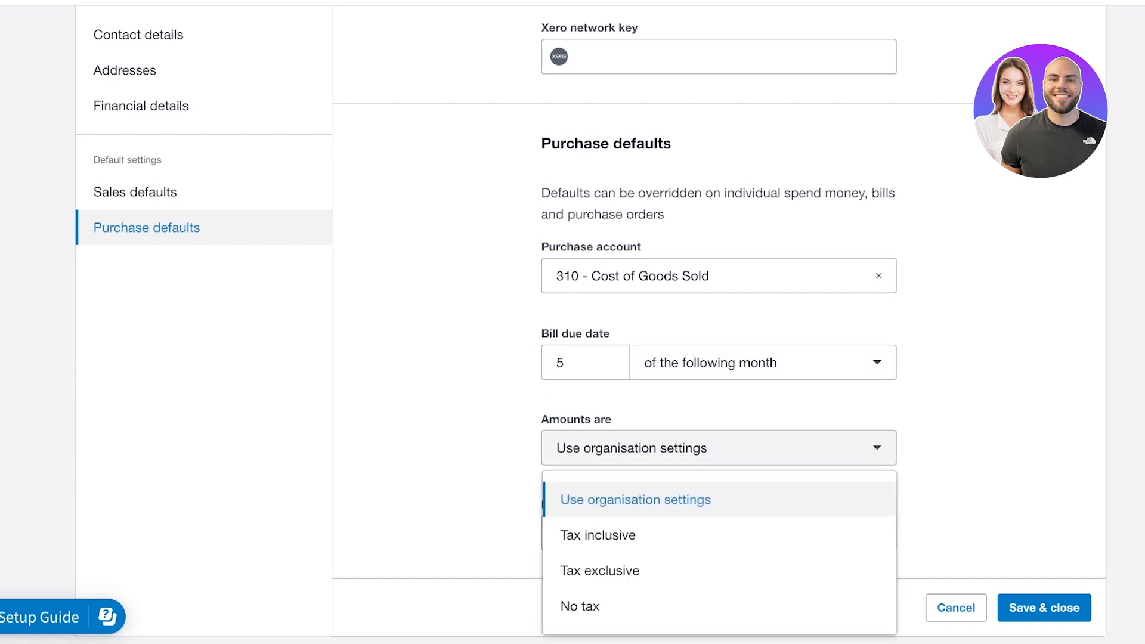
click(715, 498)
click(718, 448)
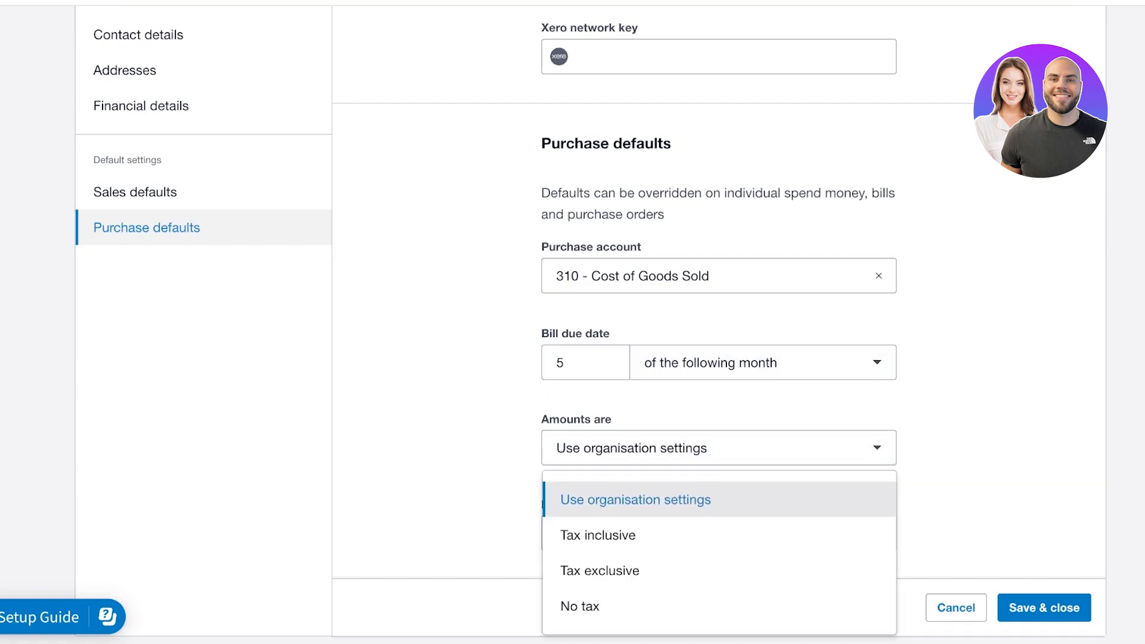
click(718, 499)
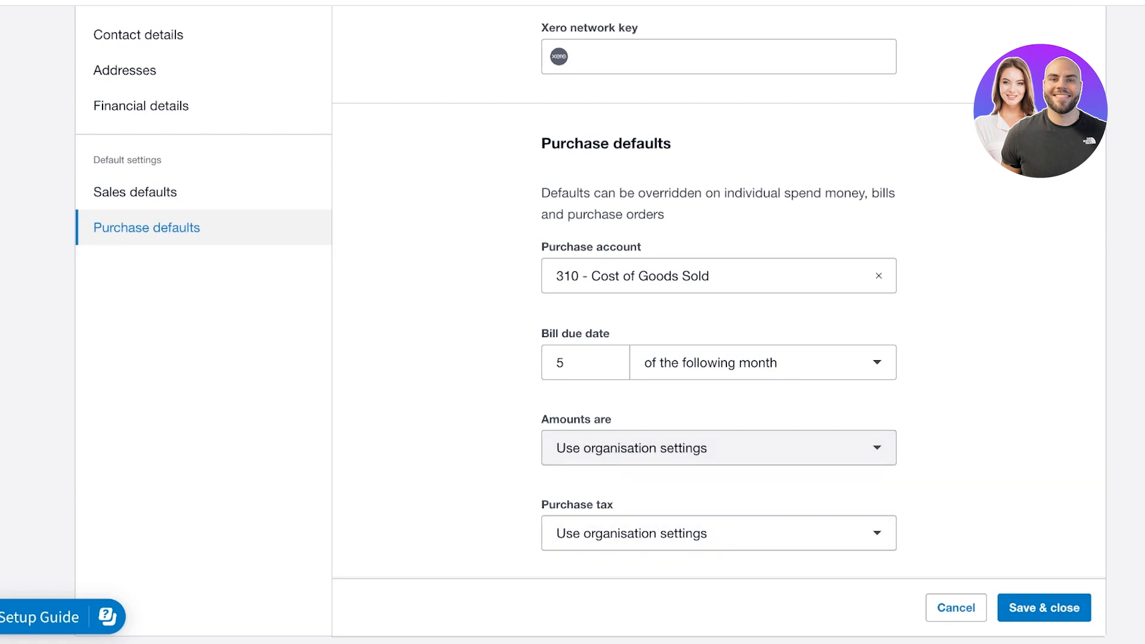
click(719, 447)
click(718, 602)
click(719, 533)
click(718, 478)
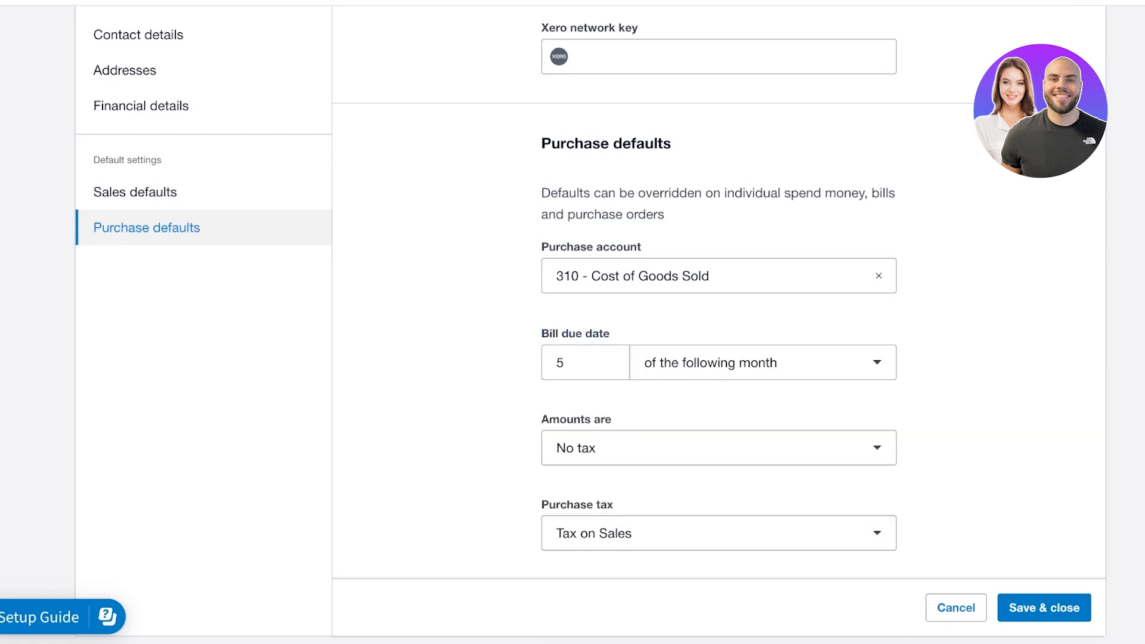
click(719, 533)
click(718, 409)
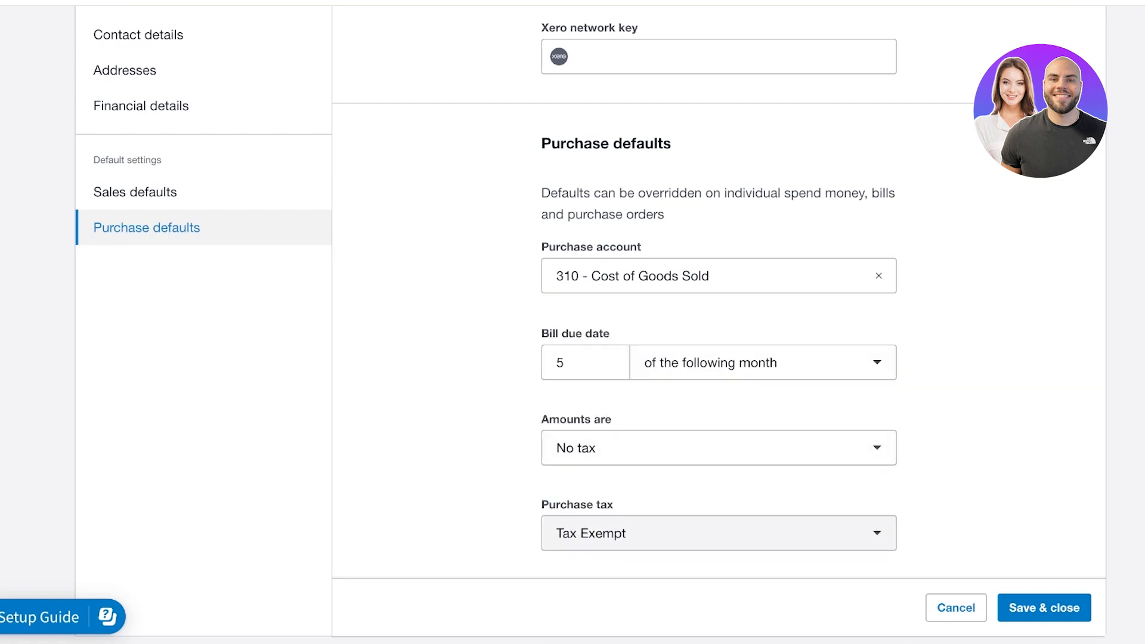
click(718, 533)
click(1044, 608)
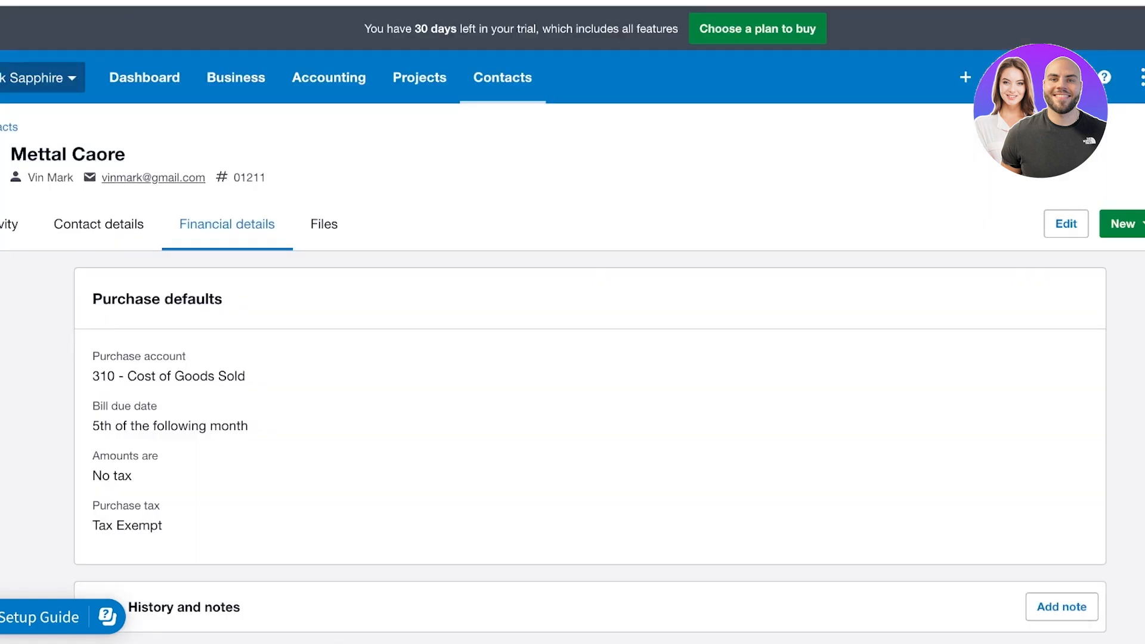
Glance at the app launcher and + Create new menu, then open Contacts > All contacts
click(1141, 76)
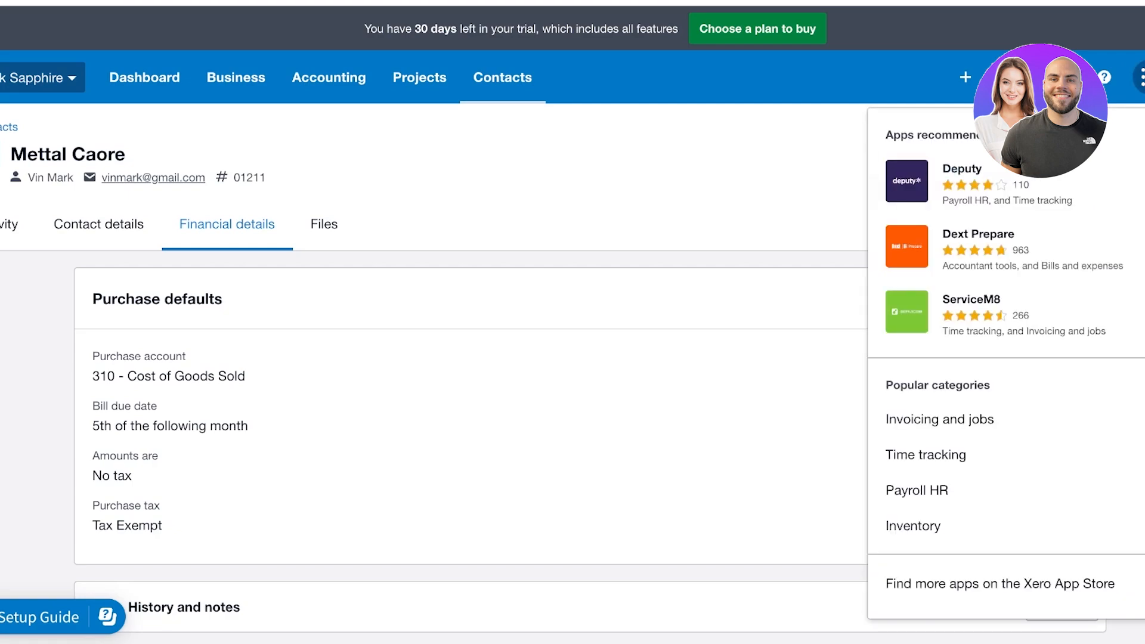
click(1141, 77)
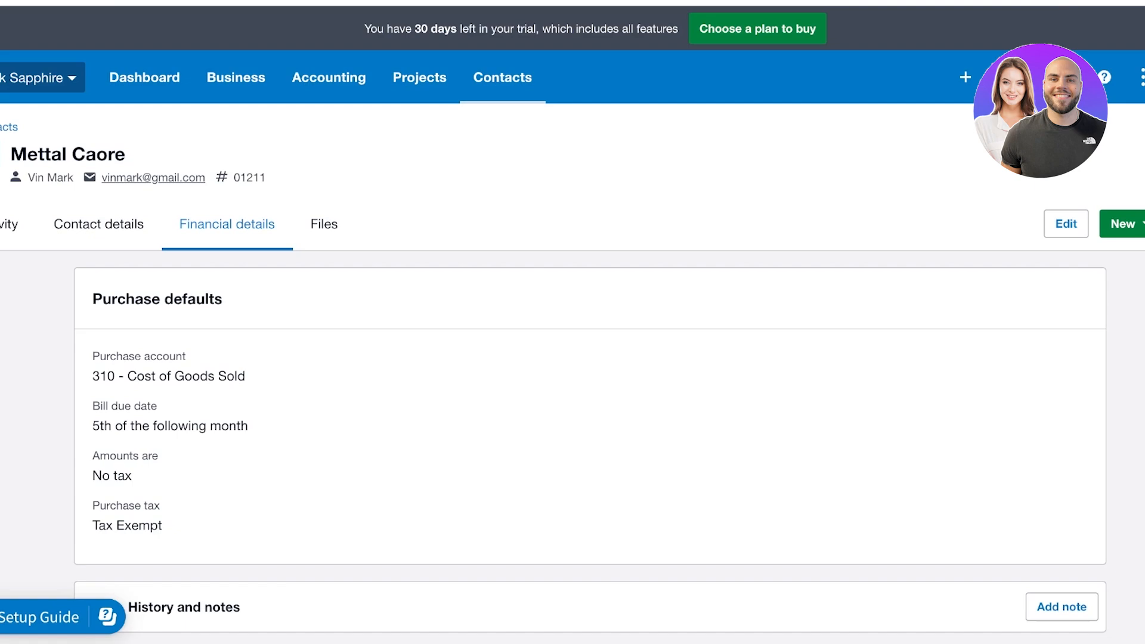
click(965, 77)
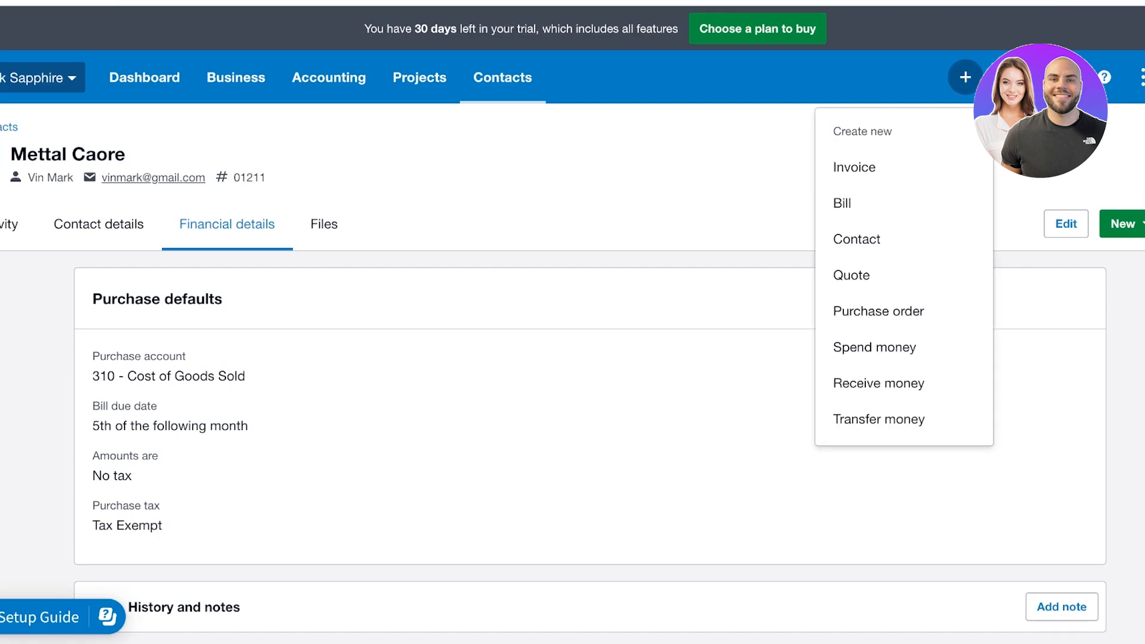
click(965, 77)
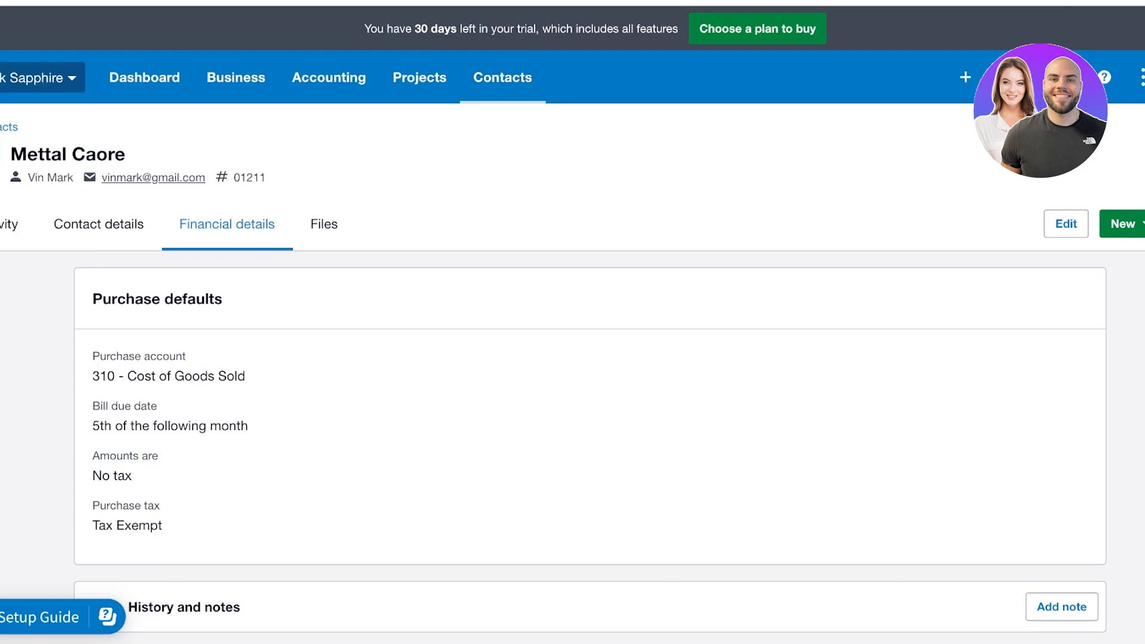
click(502, 78)
click(513, 136)
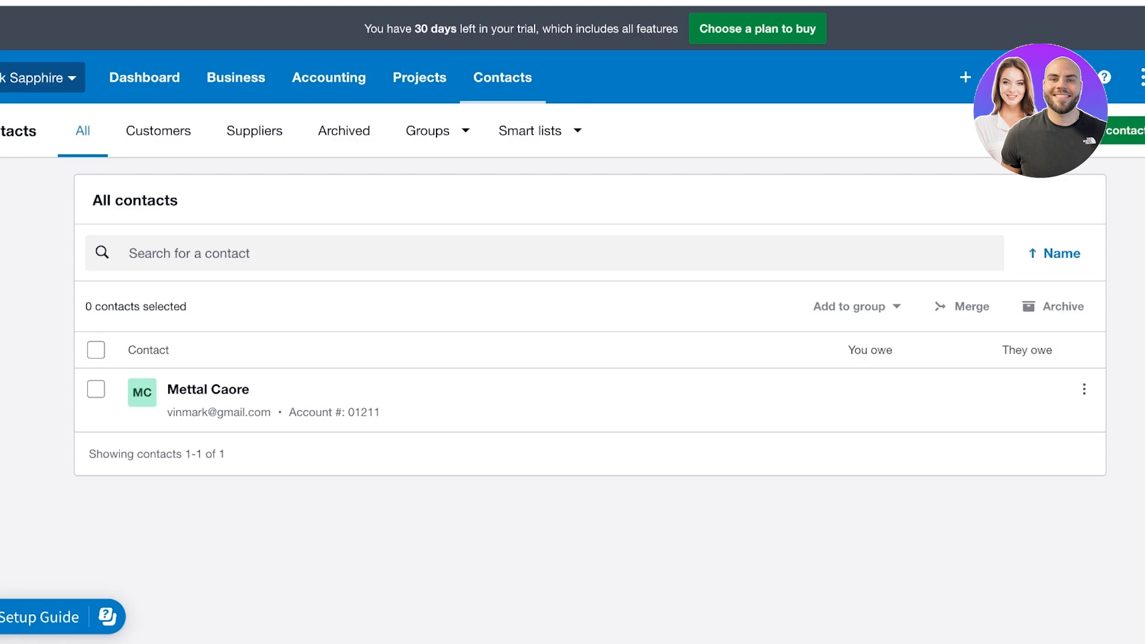
Start a new contact named 'Wendy Grocery Store' and scroll toward its defaults
click(1125, 131)
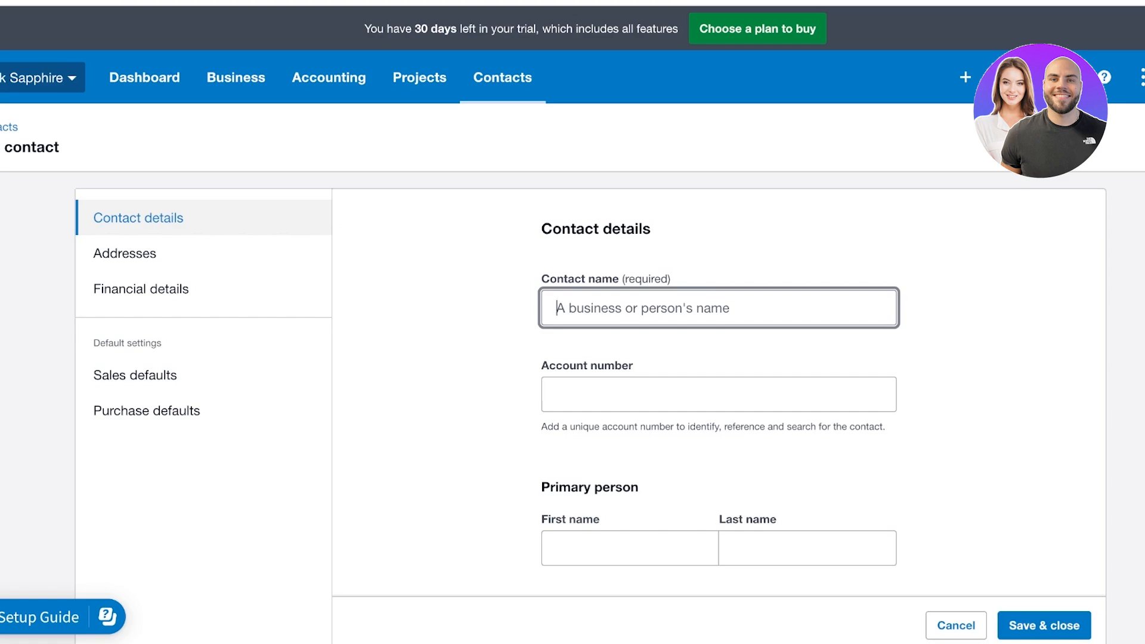
text(Wendy G)
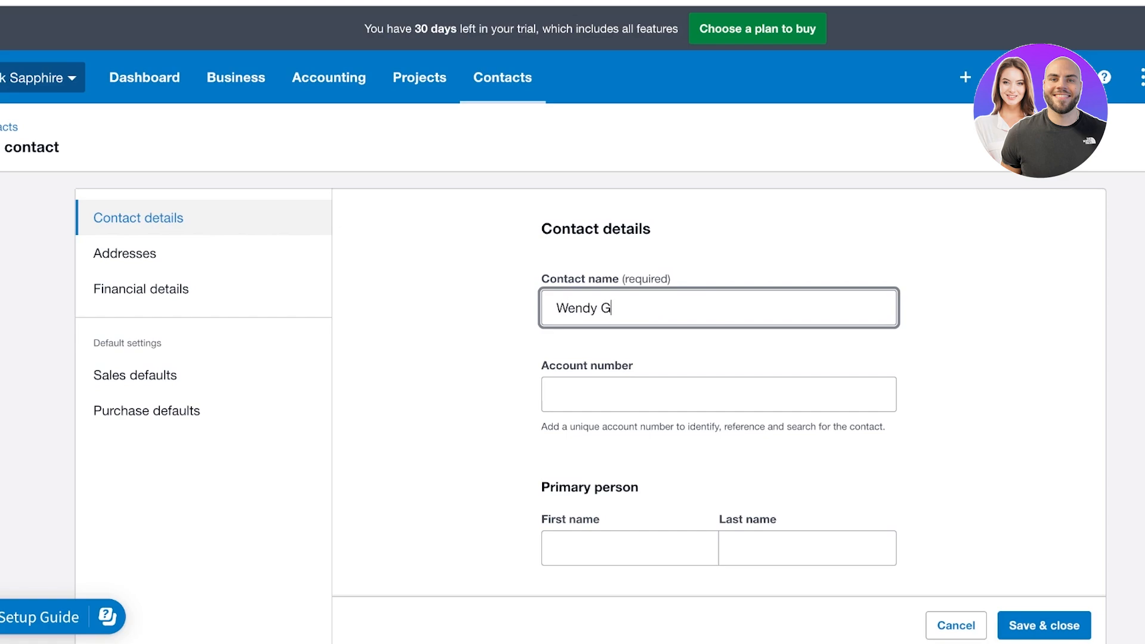
text(rocery Store)
scroll(718, 358, down, 5)
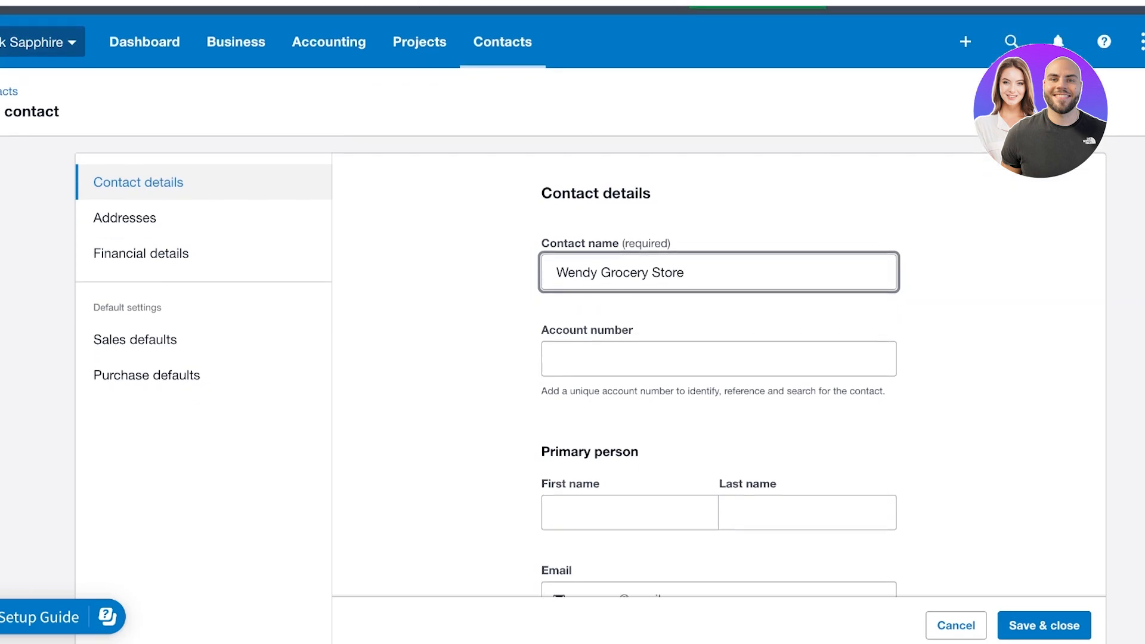
scroll(718, 358, up, 4)
scroll(718, 358, down, 2)
scroll(745, 363, down, 20)
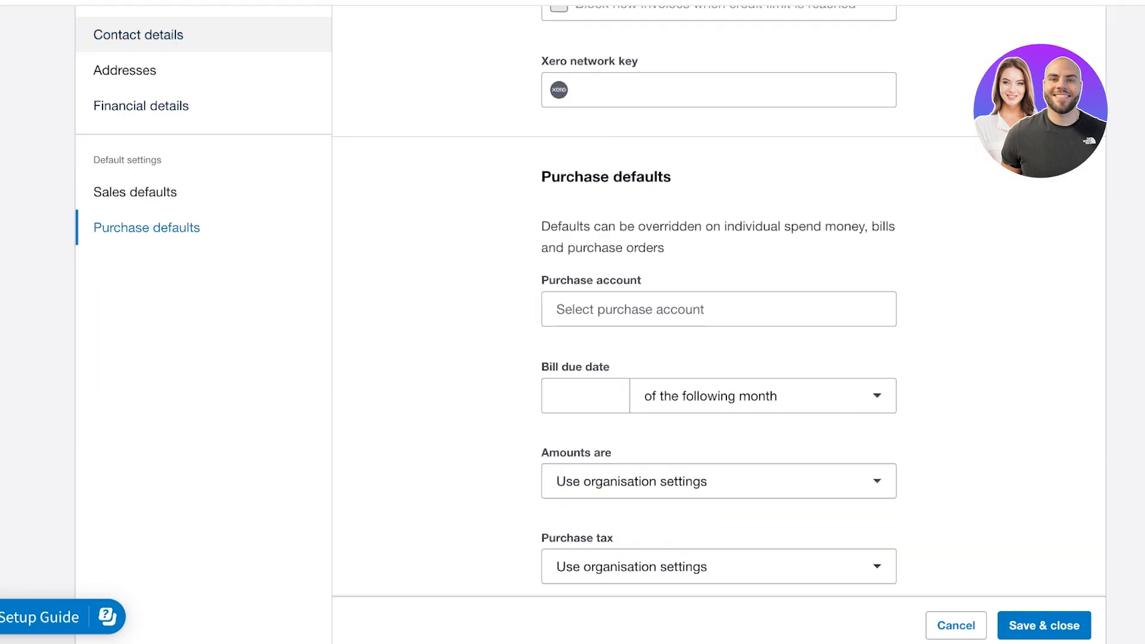
Set the sales account to 200 - Sales with invoices due 10 days after invoice date
click(135, 191)
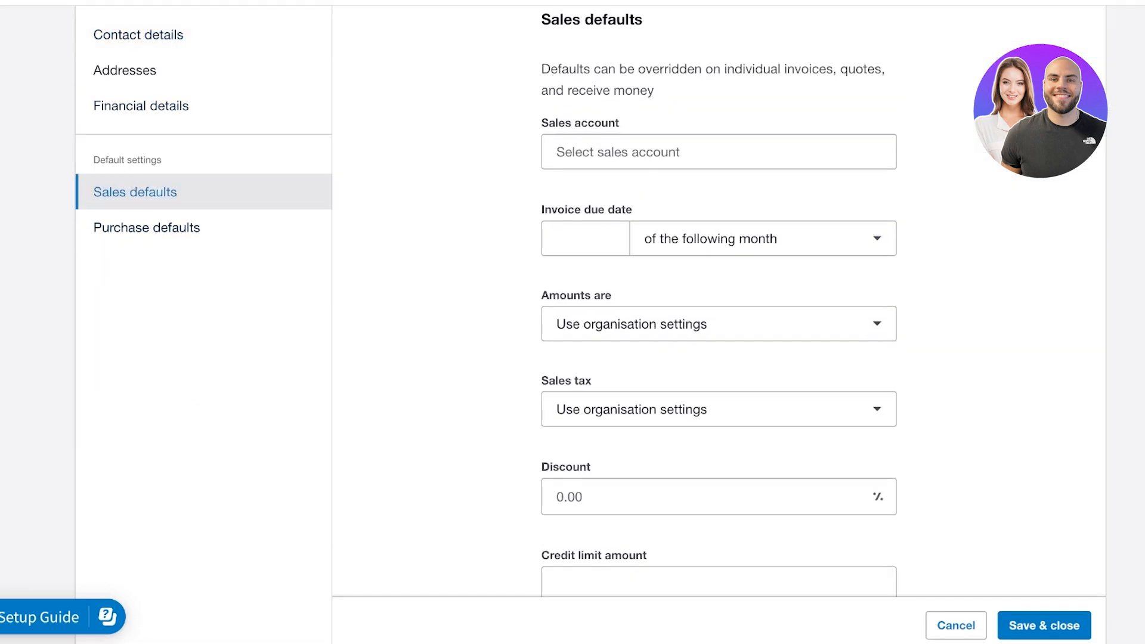
click(686, 152)
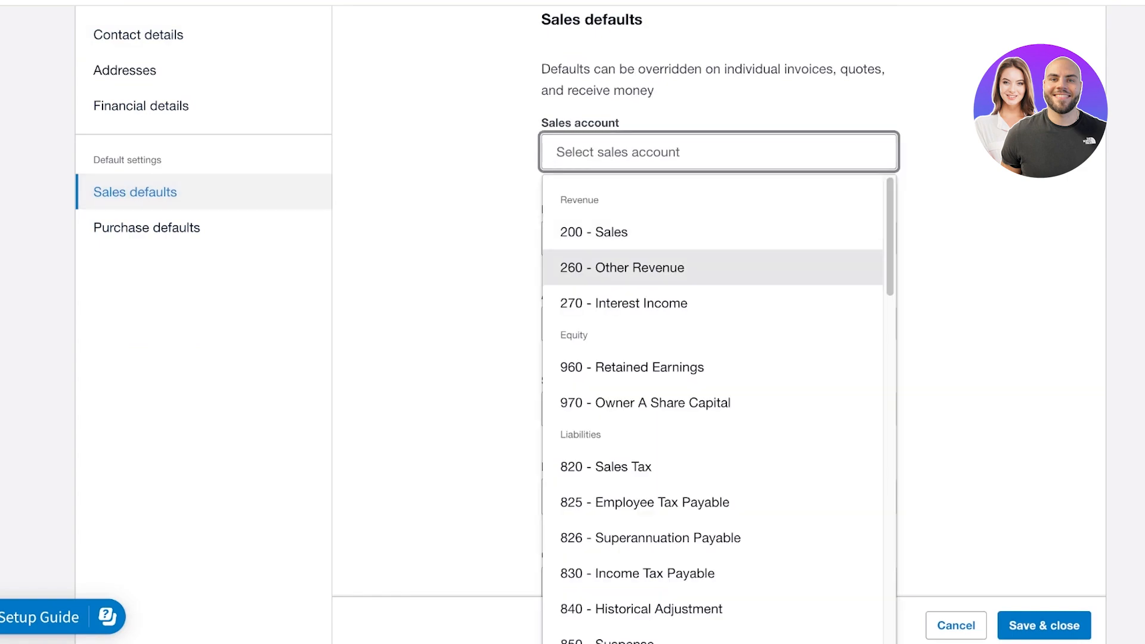
click(685, 234)
click(585, 238)
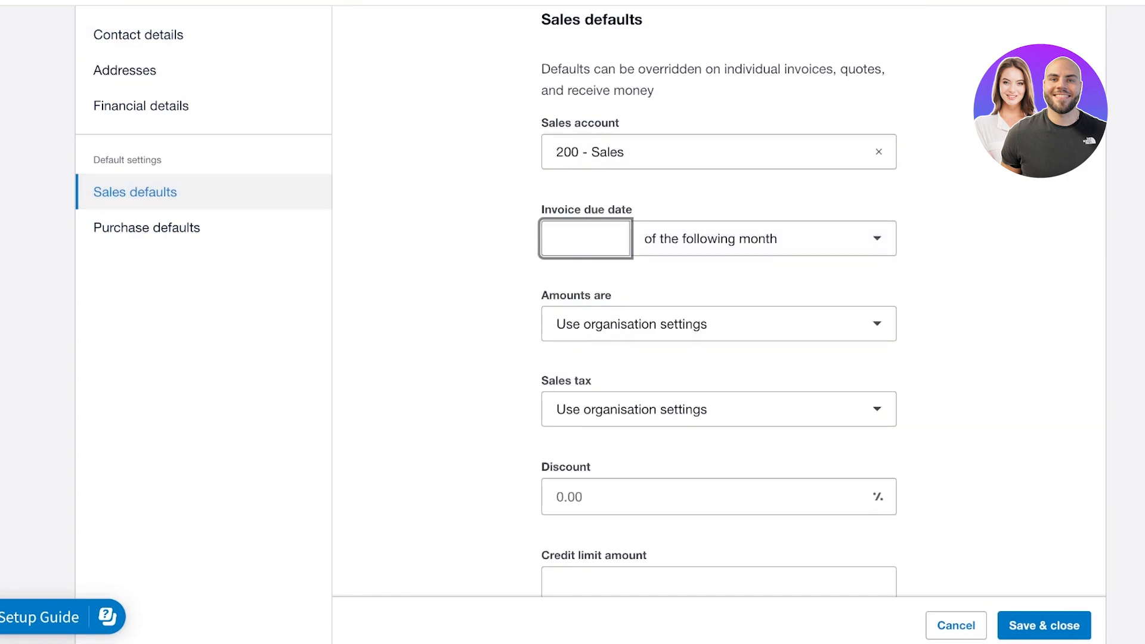
text(2)
click(763, 239)
click(730, 325)
double_click(559, 238)
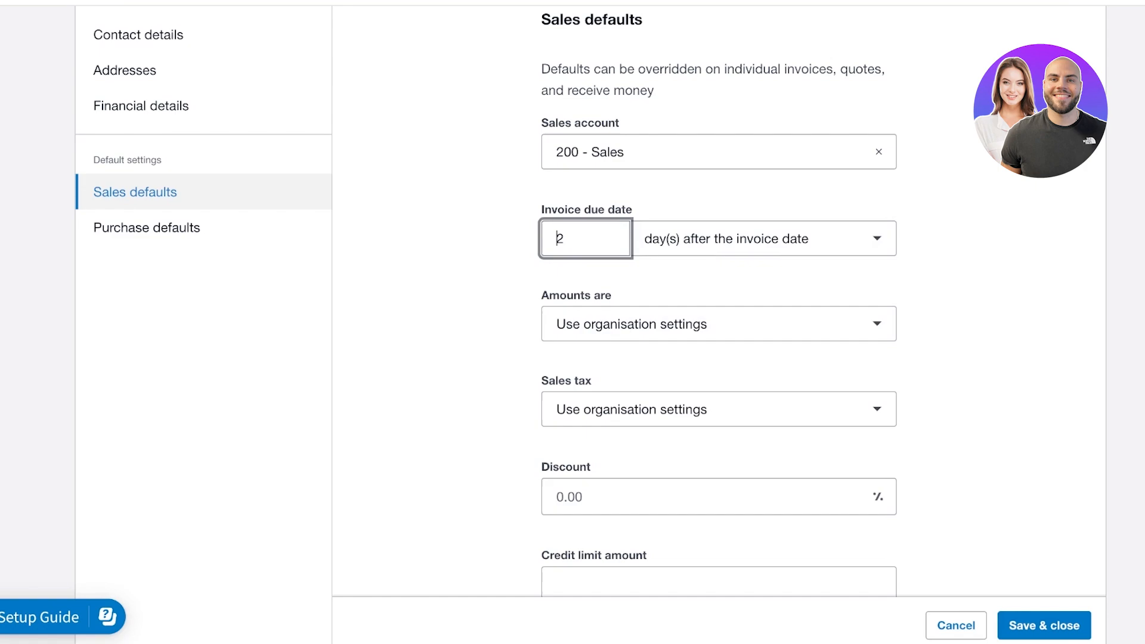
text(10)
Set a 1000 credit limit without blocking new invoices at the limit
click(719, 324)
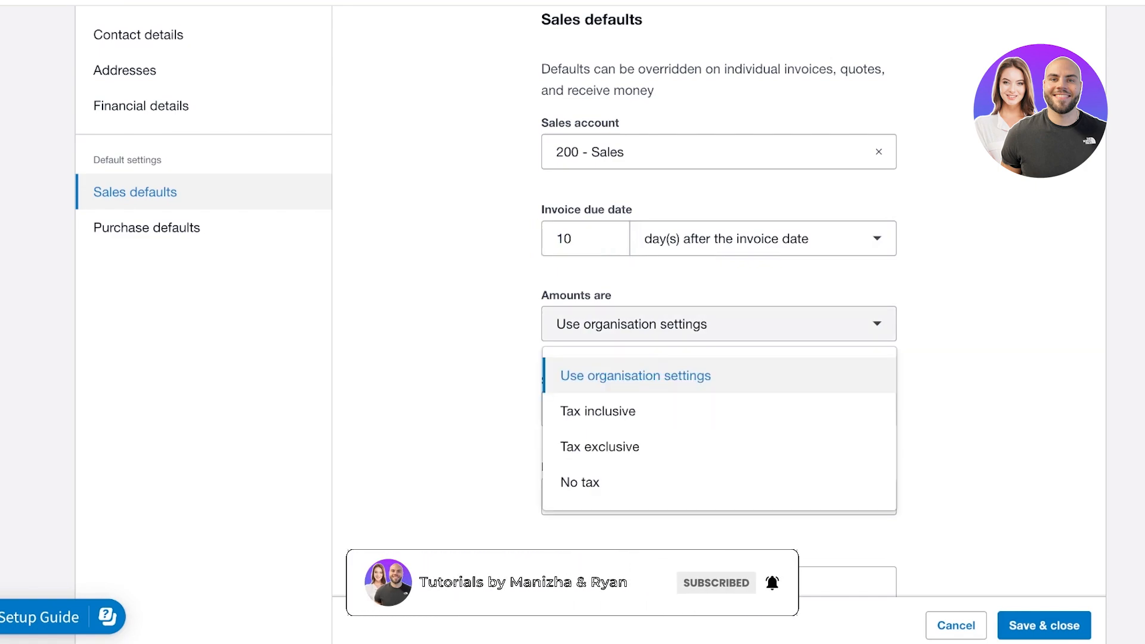
click(635, 374)
scroll(636, 375, down, 10)
scroll(636, 382, up, 8)
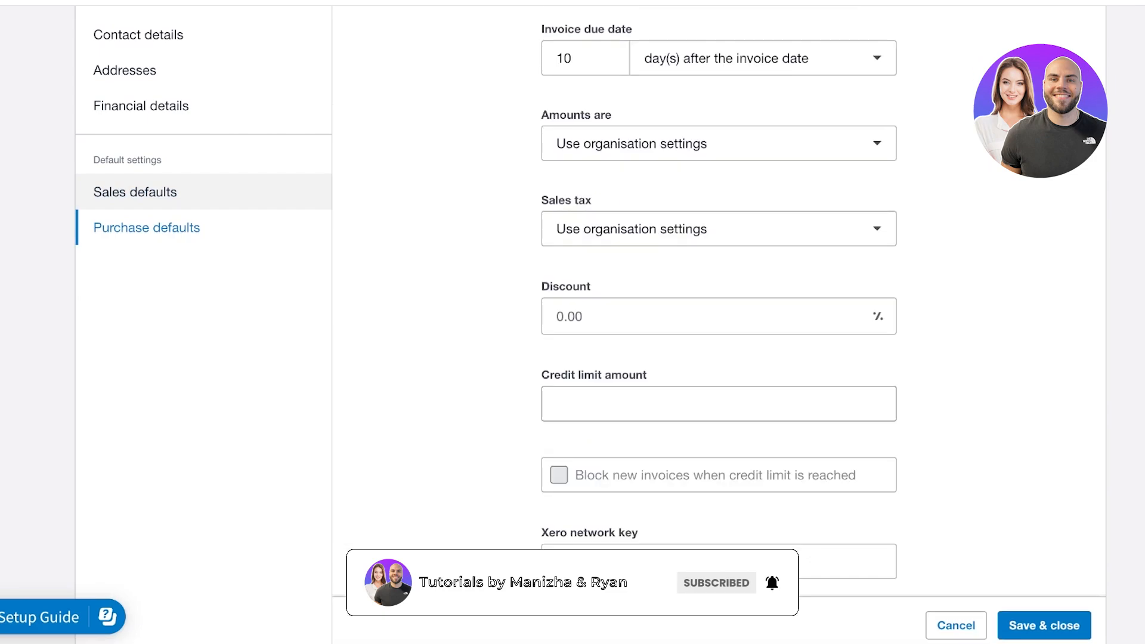
scroll(636, 382, up, 3)
text(2)
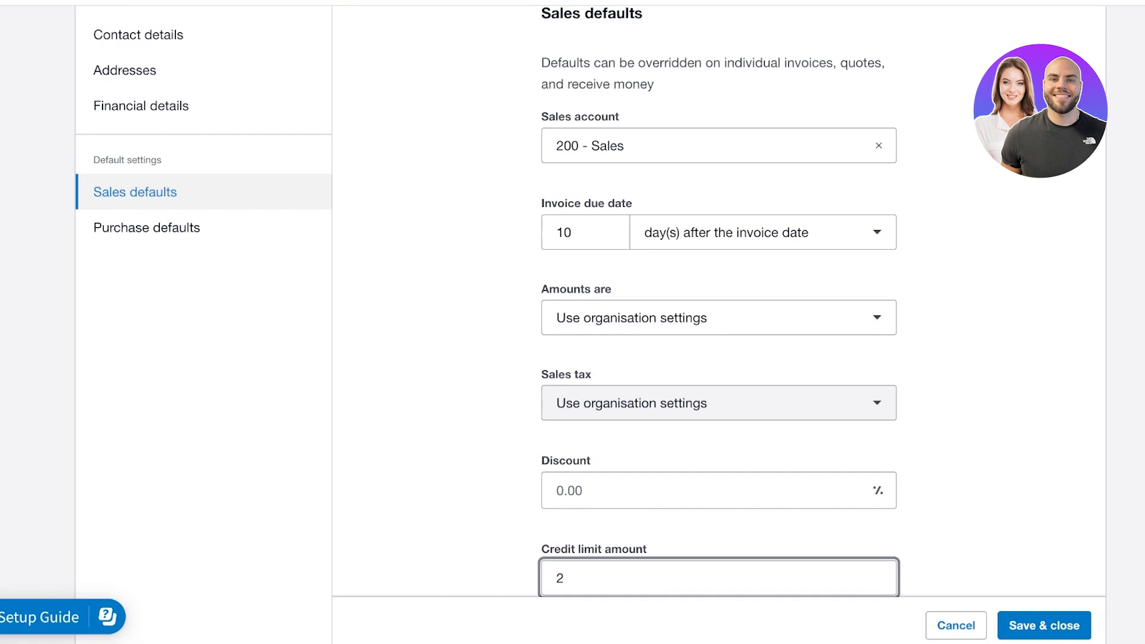
scroll(719, 358, down, 3)
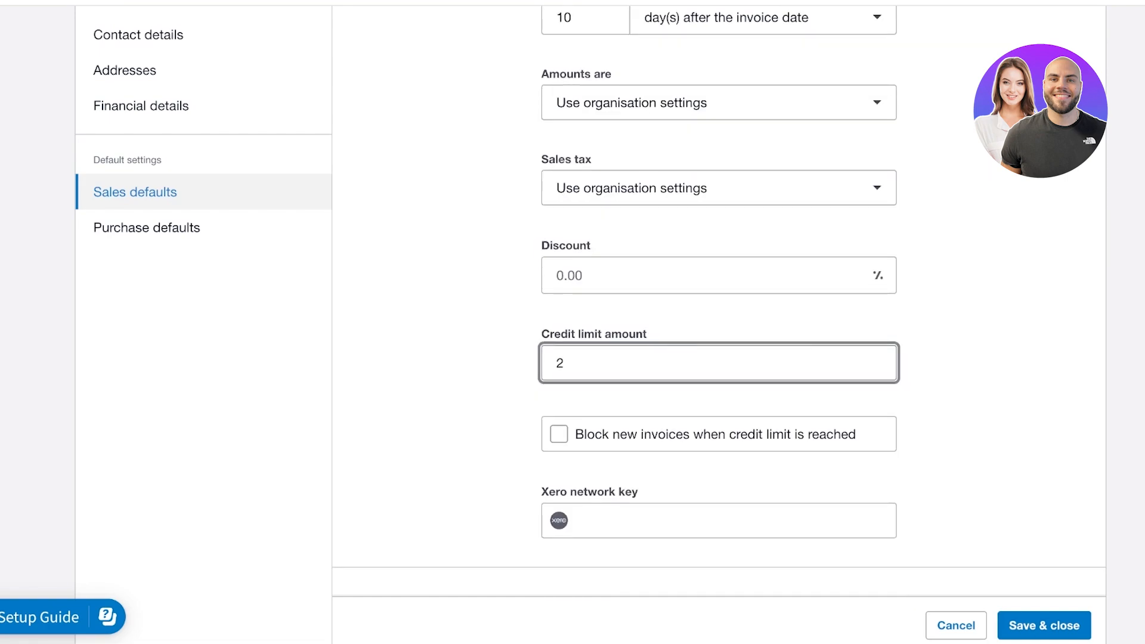
key(BackSpace)
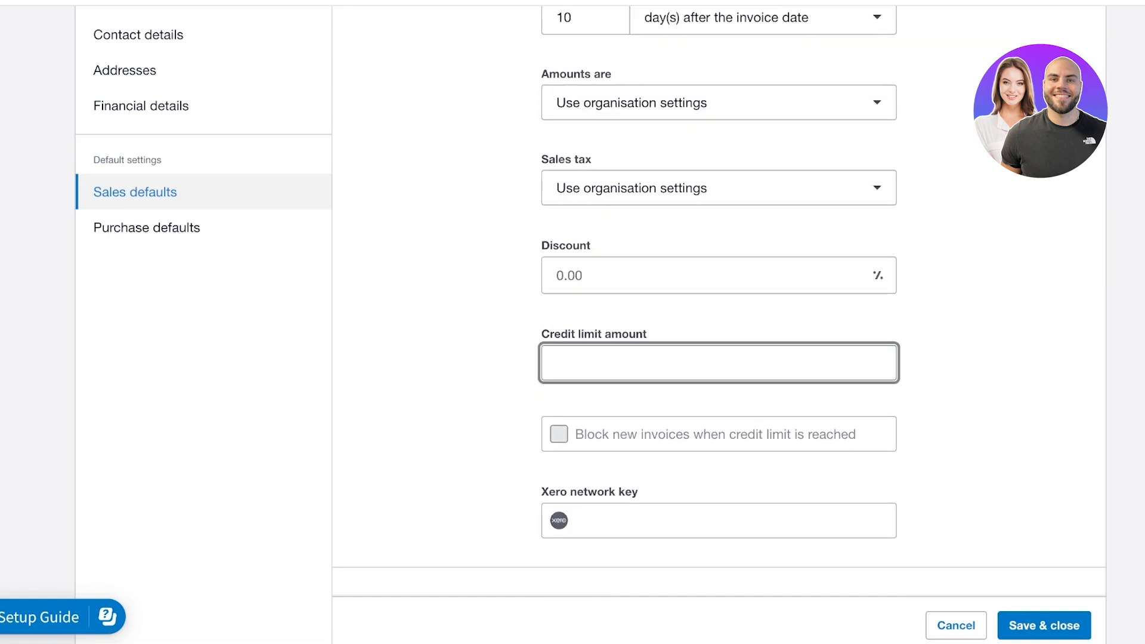
text(1000)
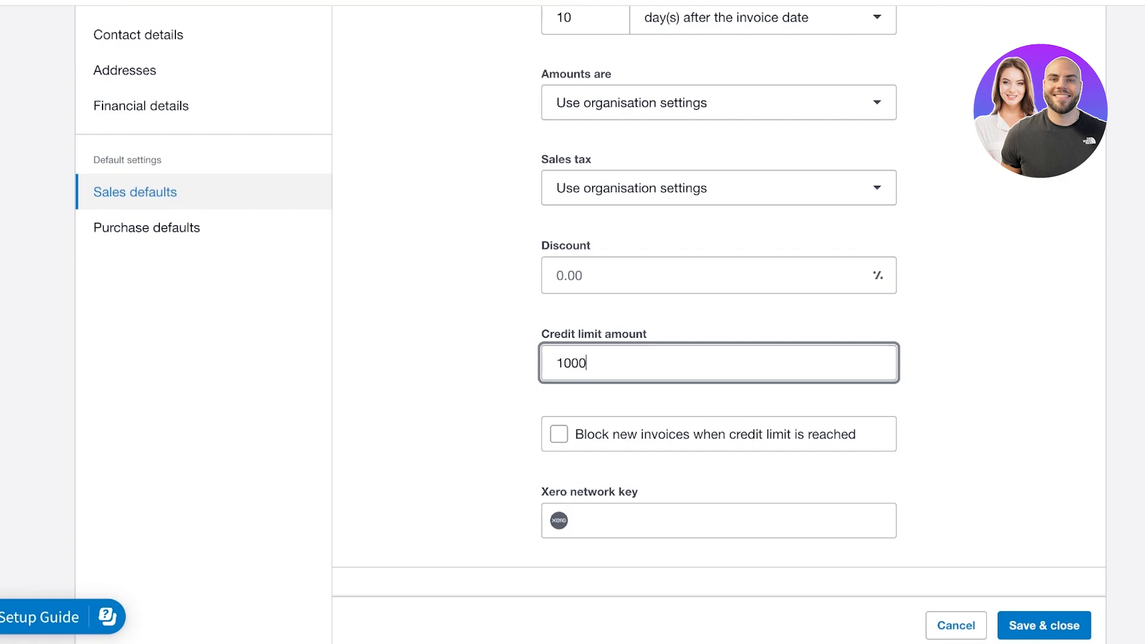
click(559, 434)
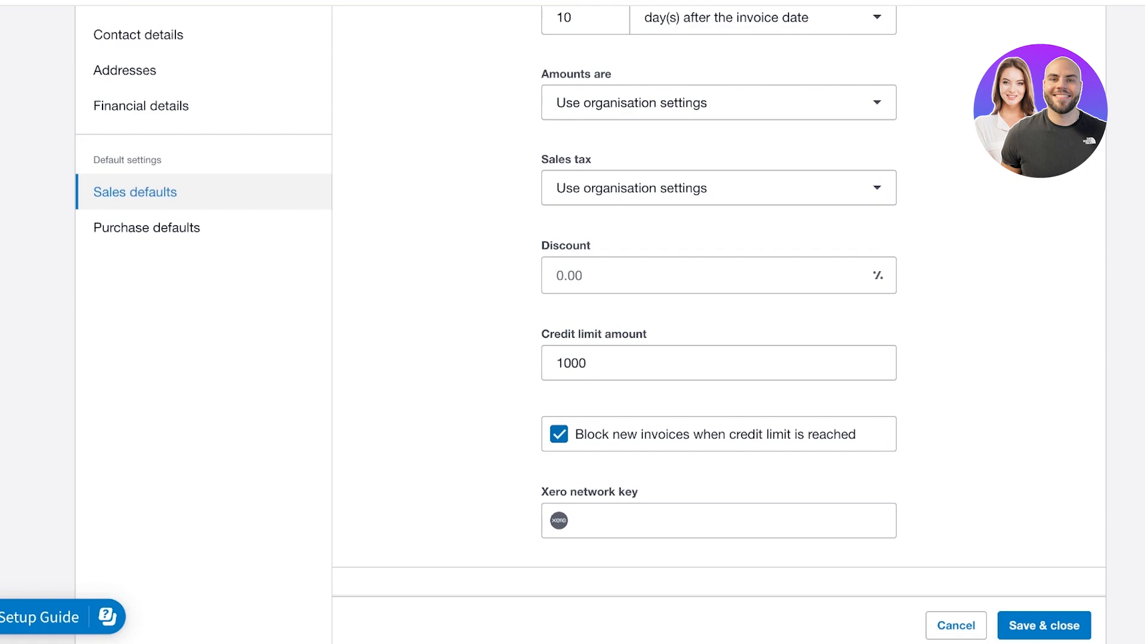
click(558, 434)
Enter a 10% discount and save the grocery store contact
click(710, 276)
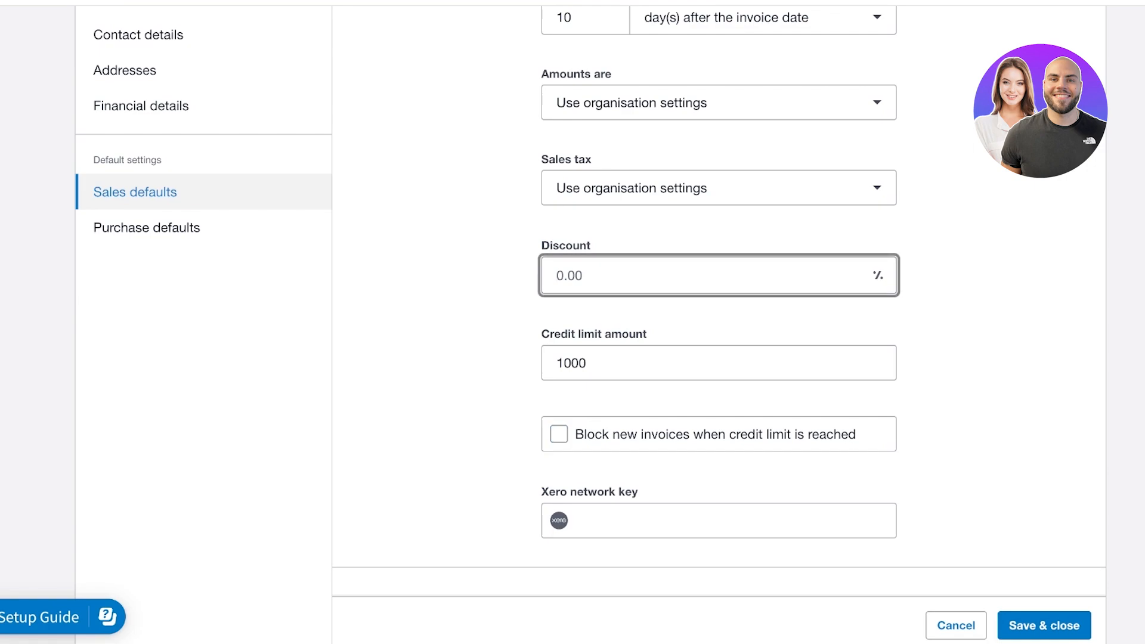
text(2)
key(BackSpace)
text(3)
key(Tab)
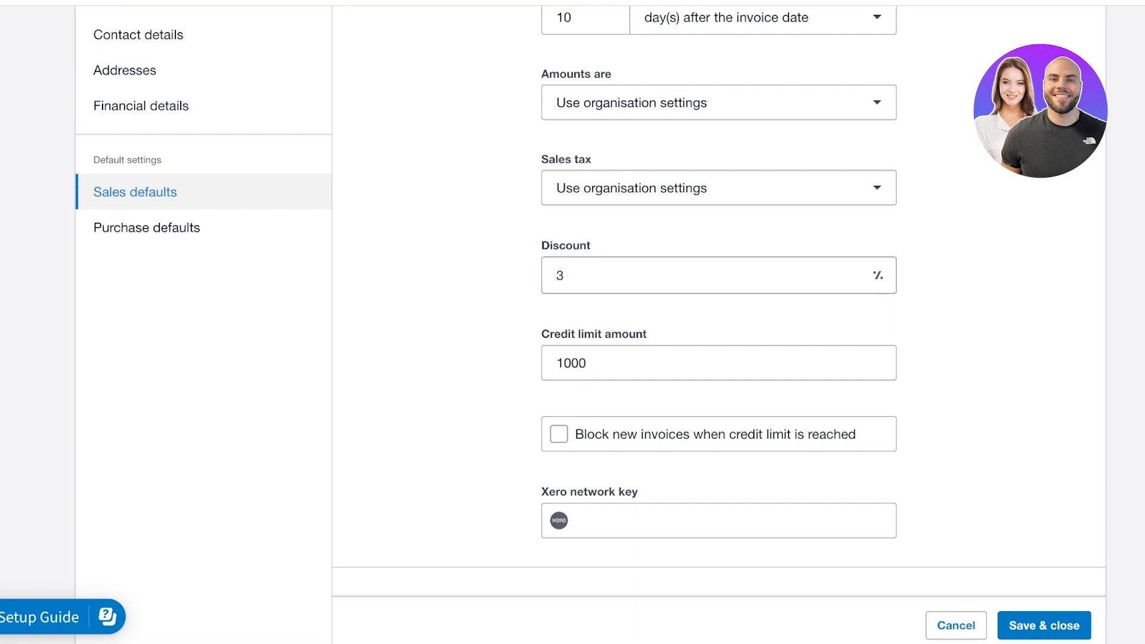
click(564, 275)
key(BackSpace)
text(10)
scroll(719, 298, up, 3)
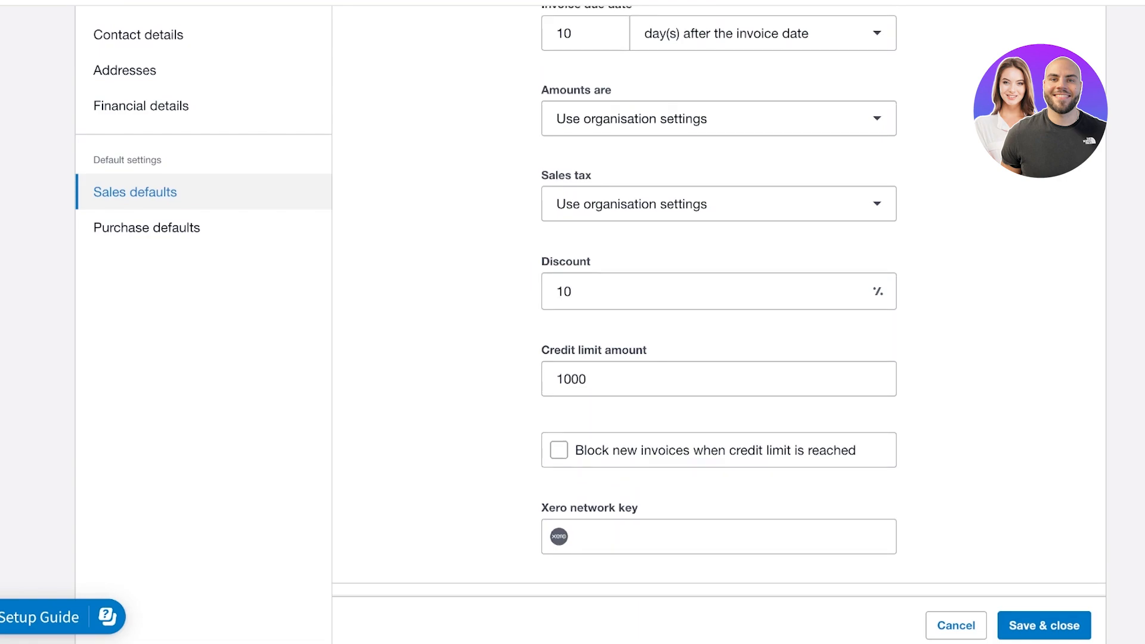
scroll(718, 298, down, 7)
scroll(719, 357, down, 3)
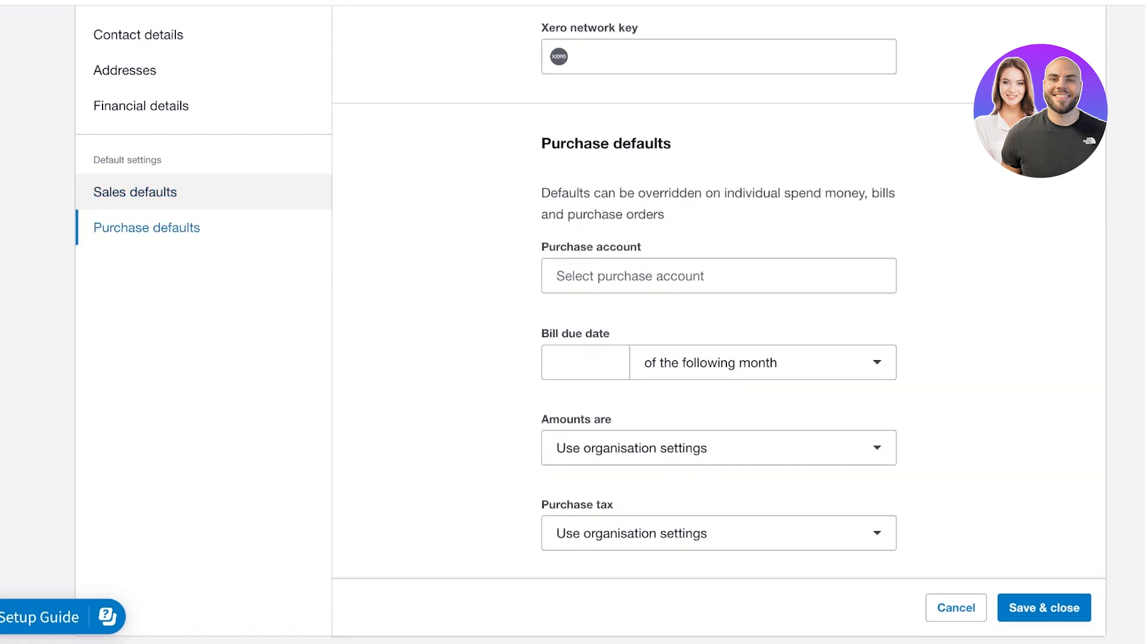
click(1043, 607)
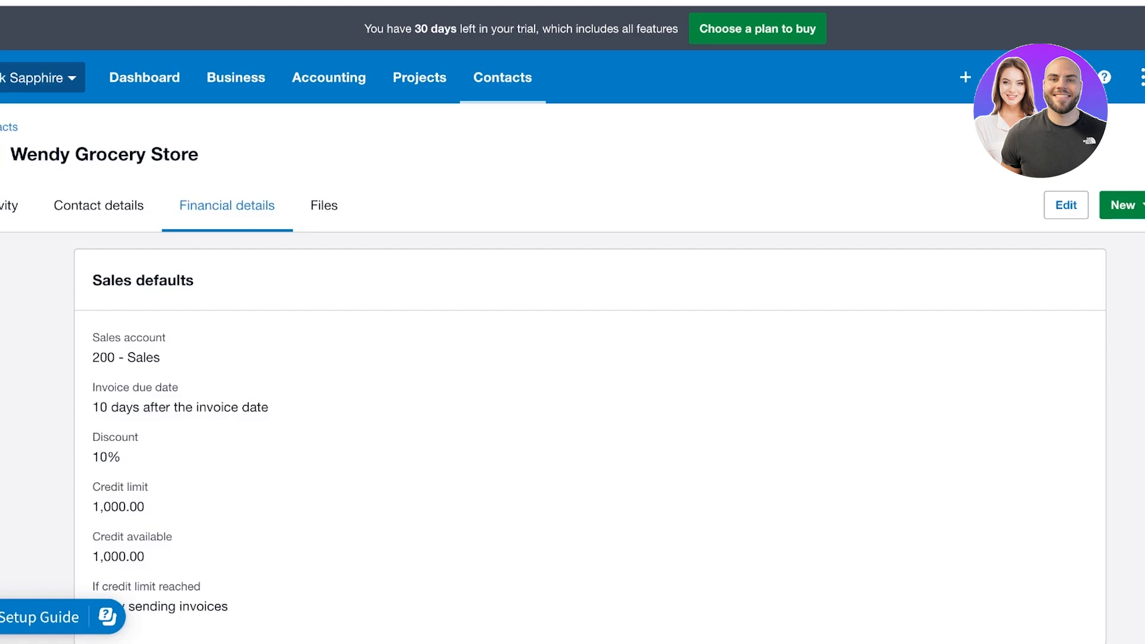
Browse the contact's Contact details, Financial details and Files tabs, then open Business
click(98, 205)
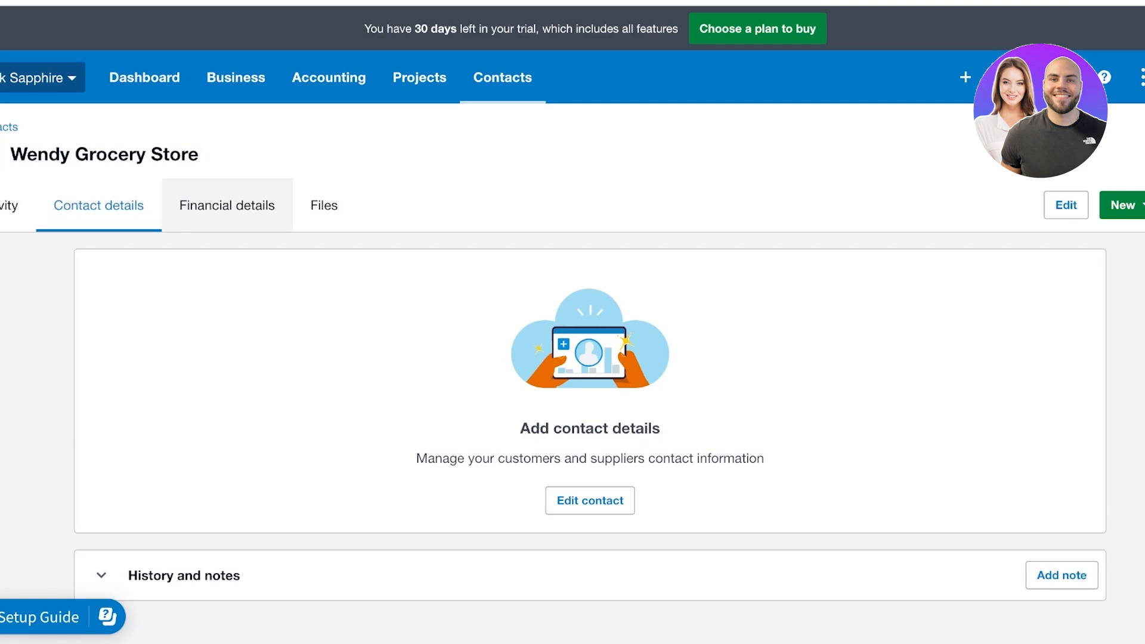
click(226, 205)
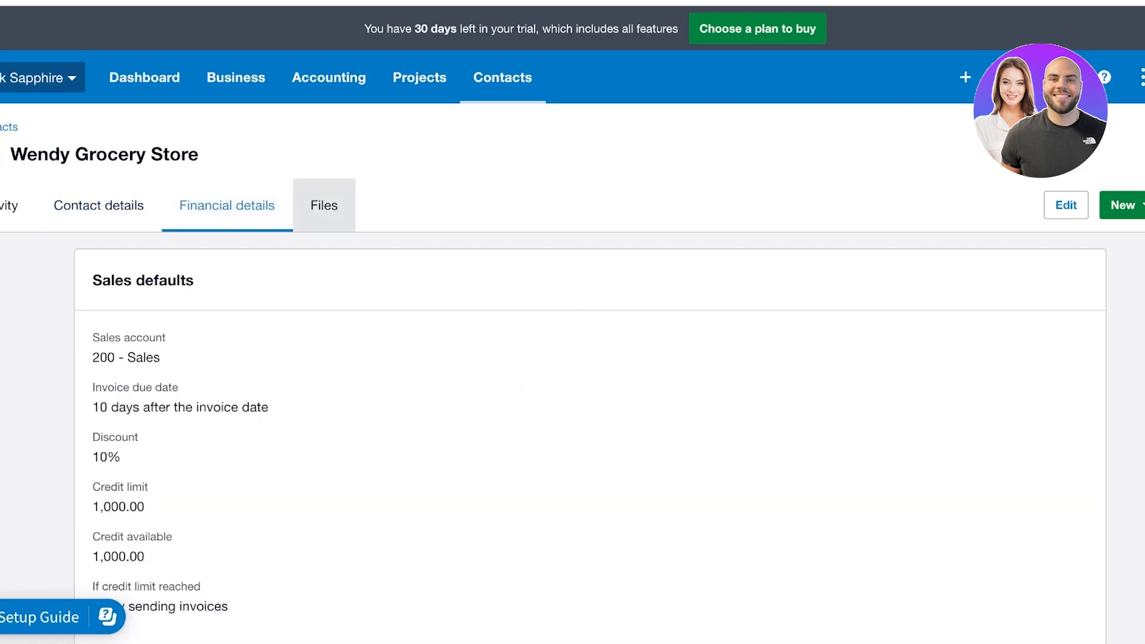
click(324, 205)
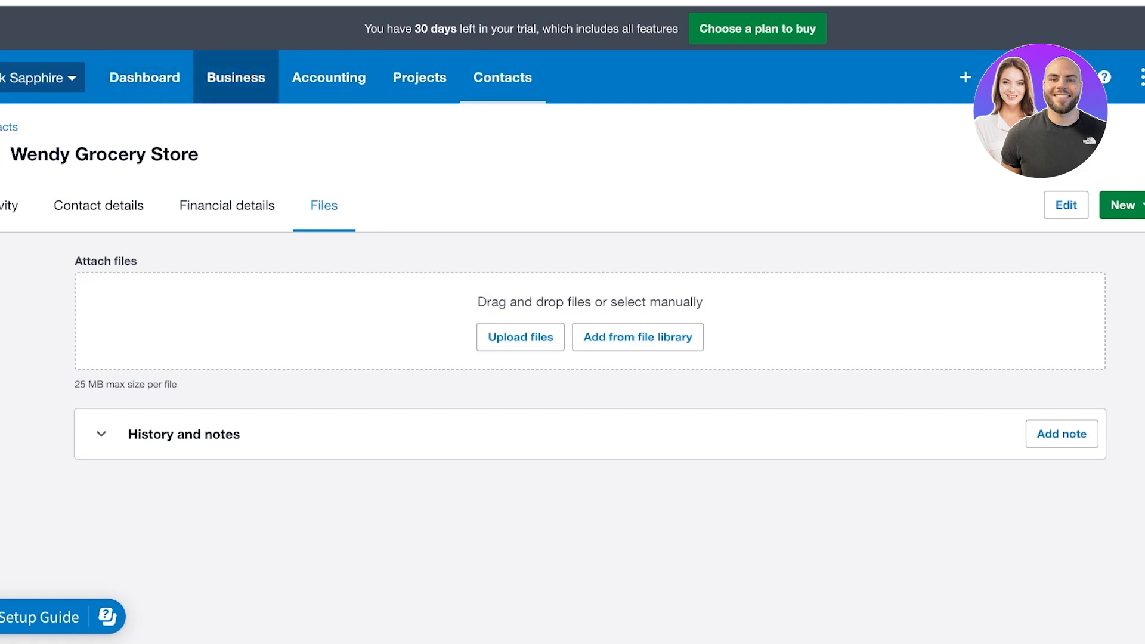
click(236, 78)
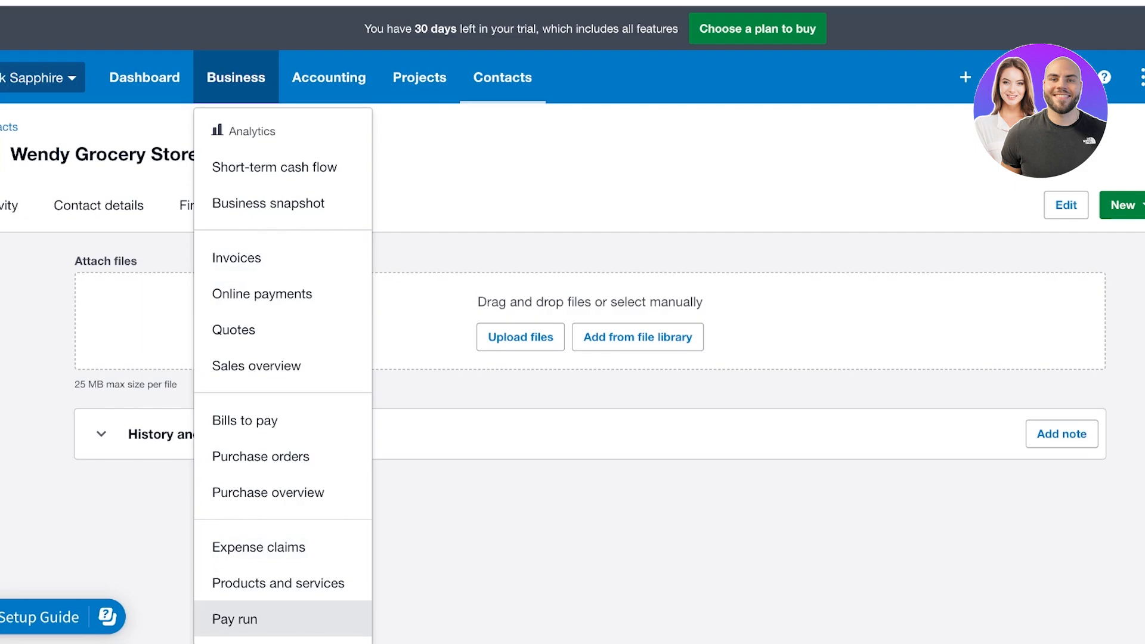
Visit the Pay run page, then go to Products and services
click(235, 619)
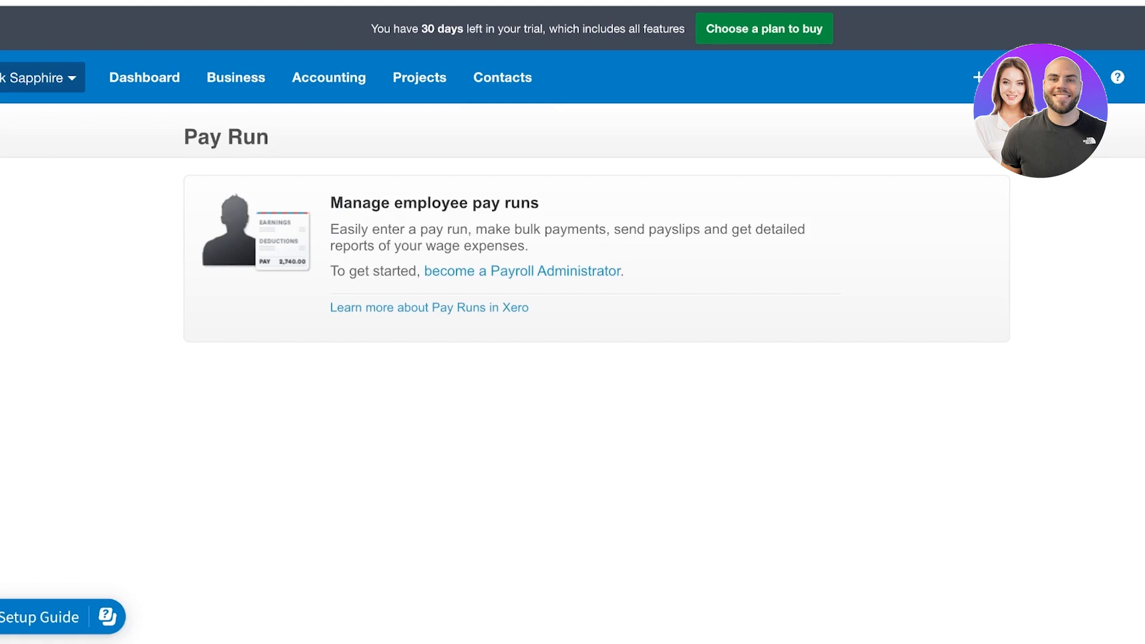
click(236, 78)
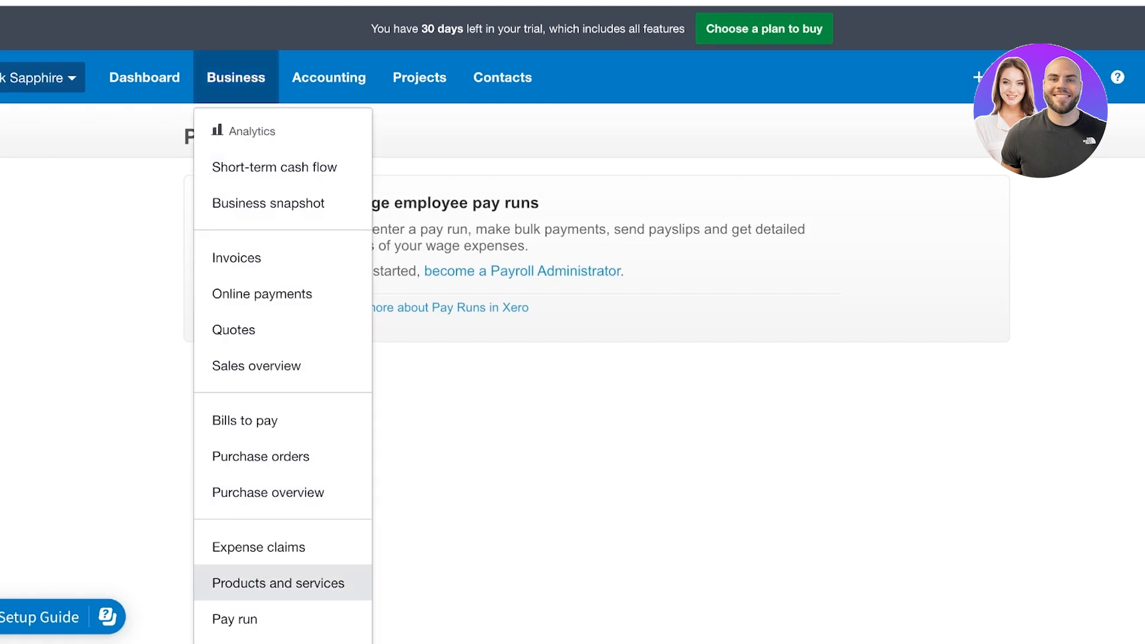
click(429, 507)
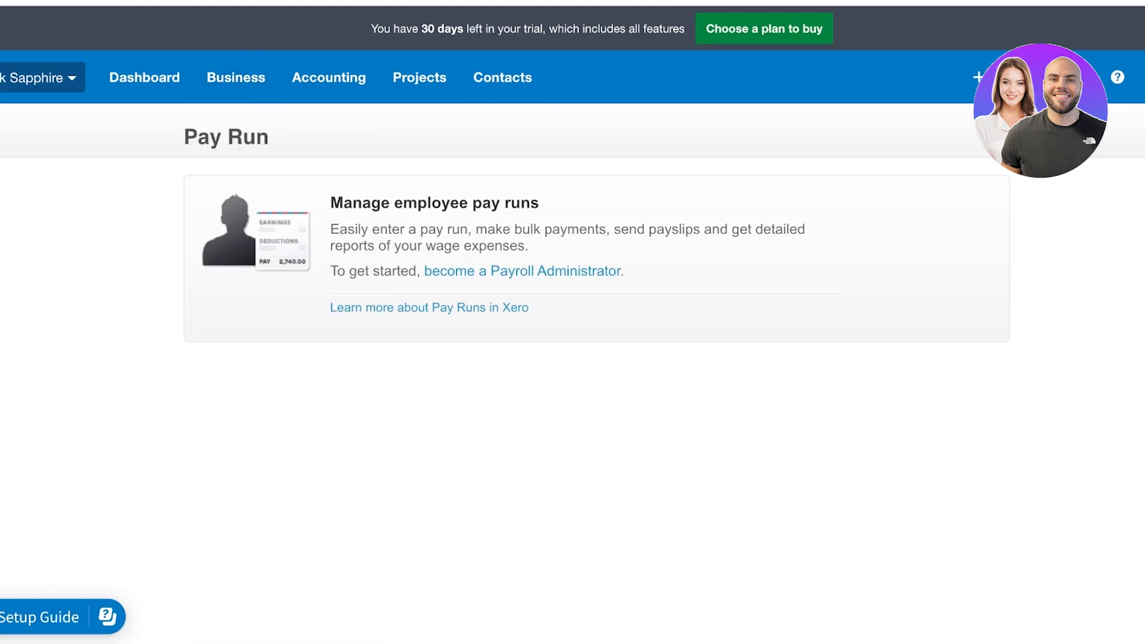
click(235, 77)
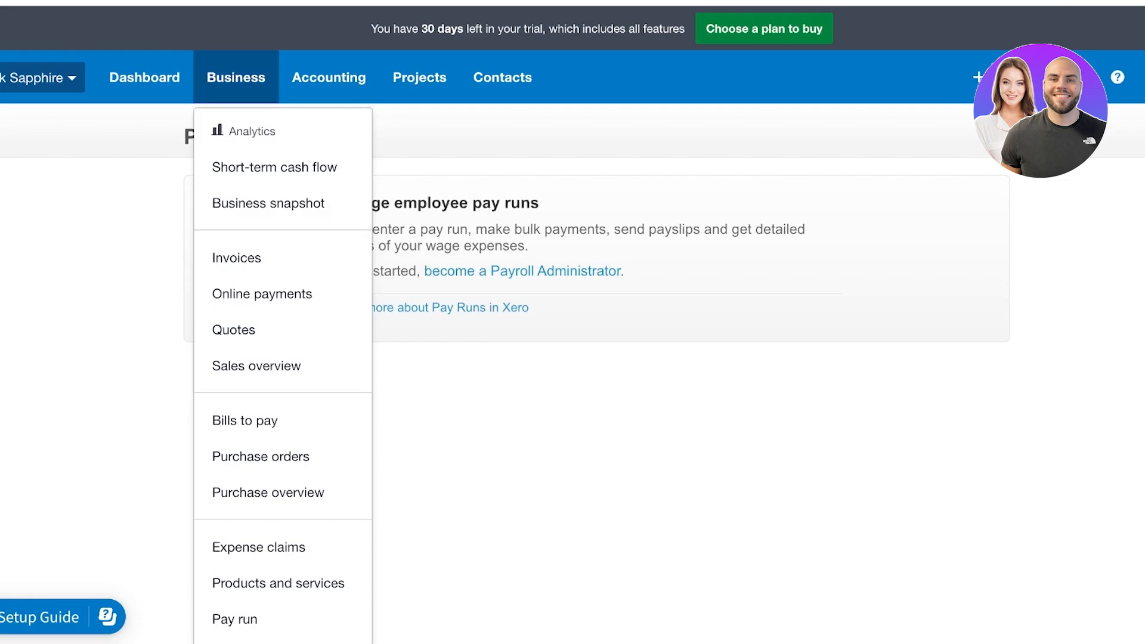
click(278, 583)
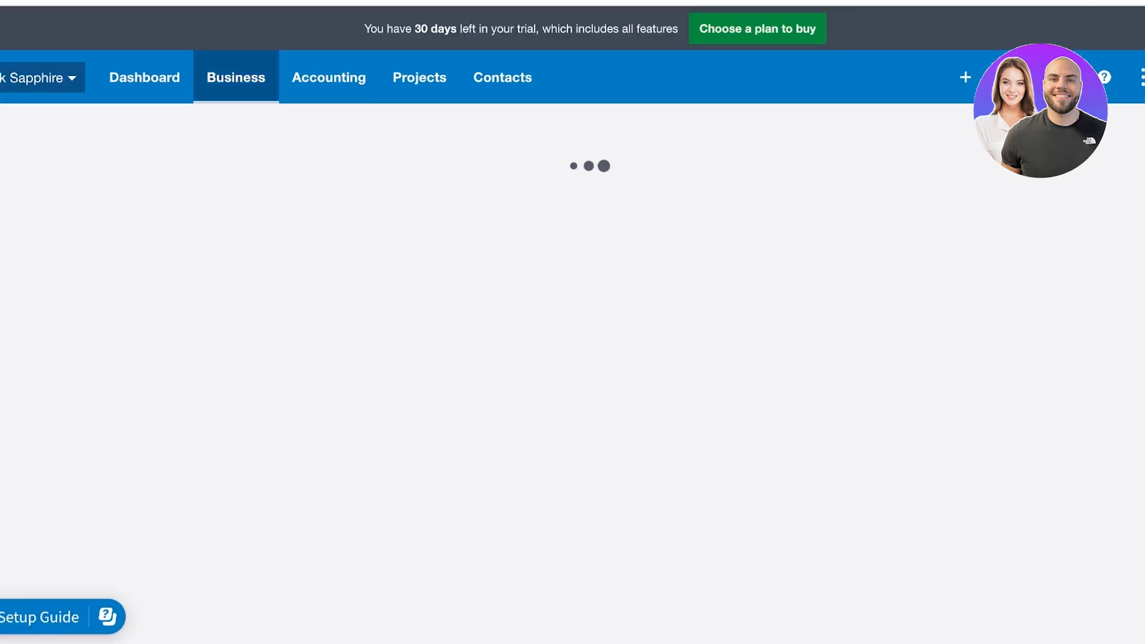
click(236, 77)
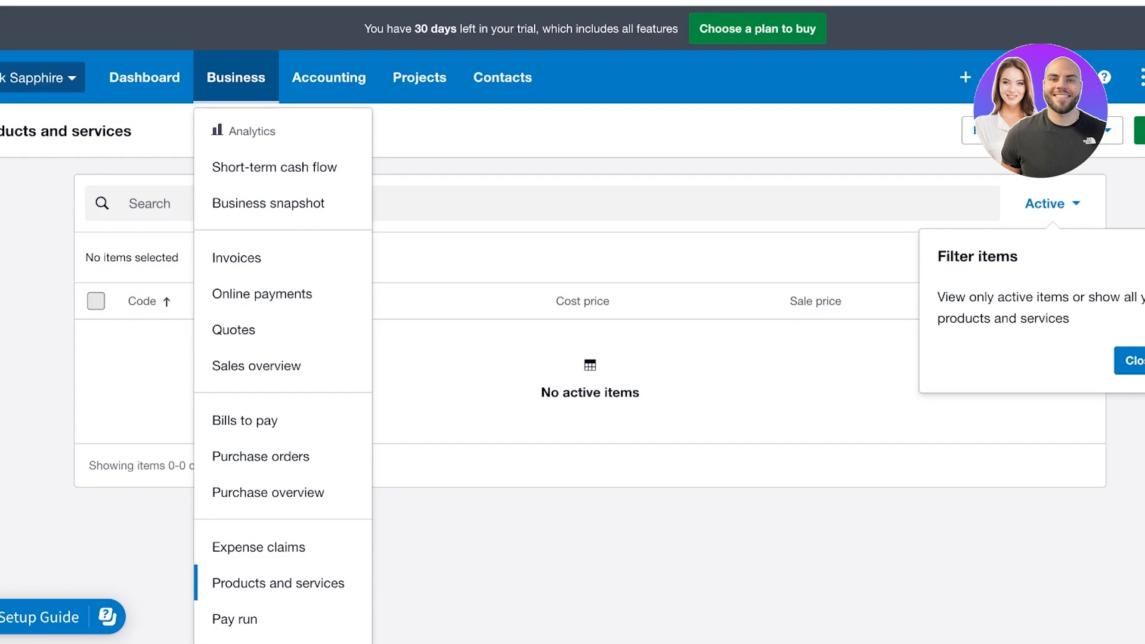
click(1132, 361)
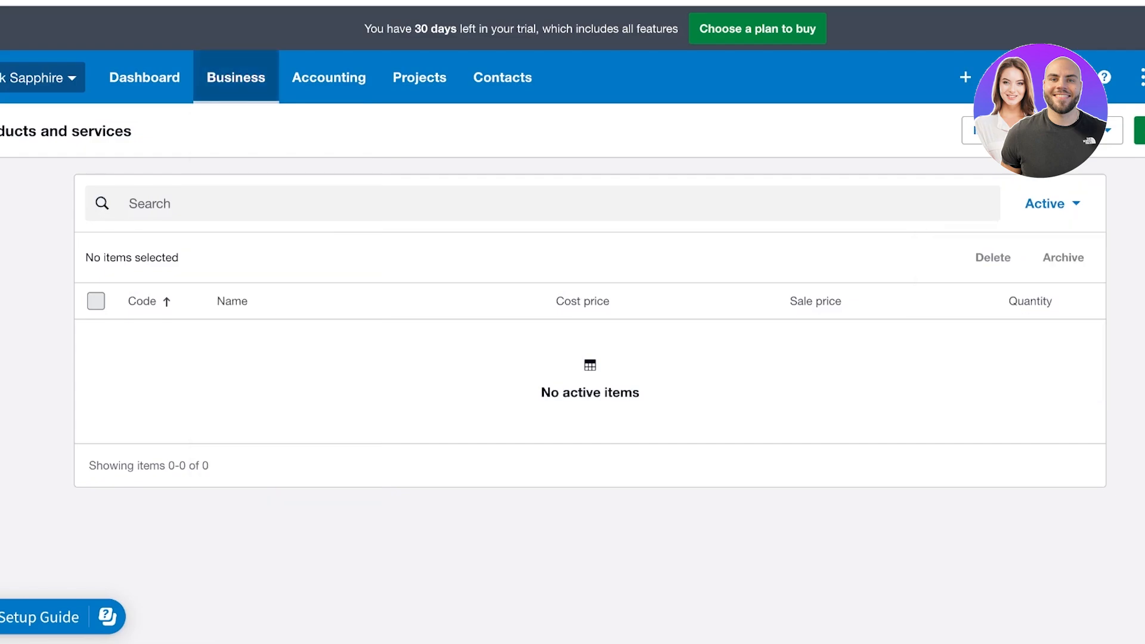
click(236, 78)
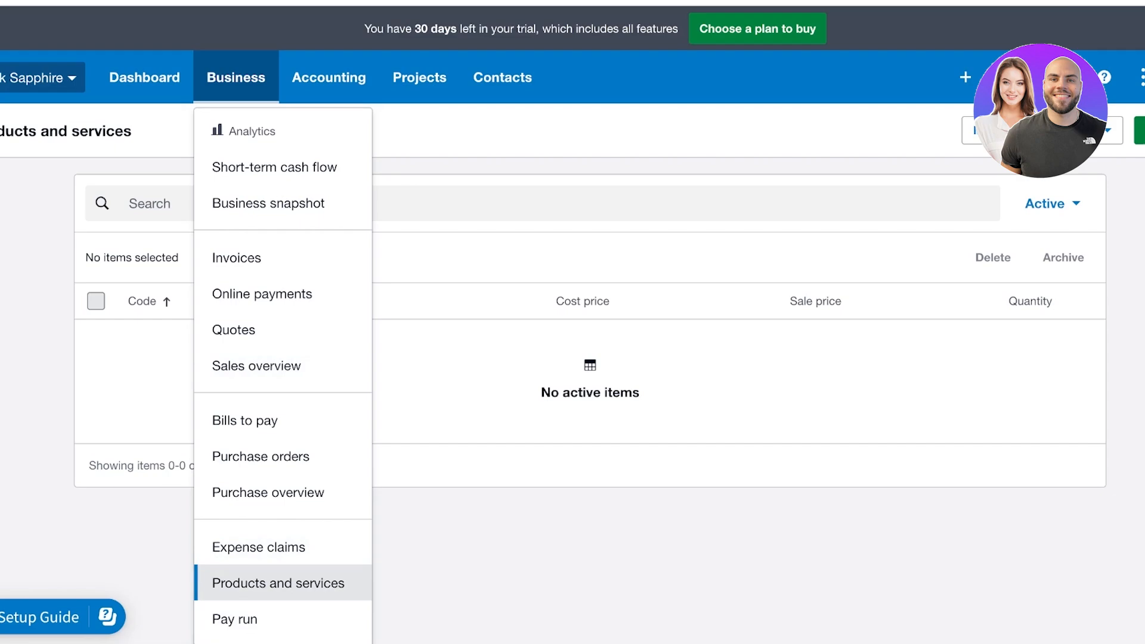
click(278, 582)
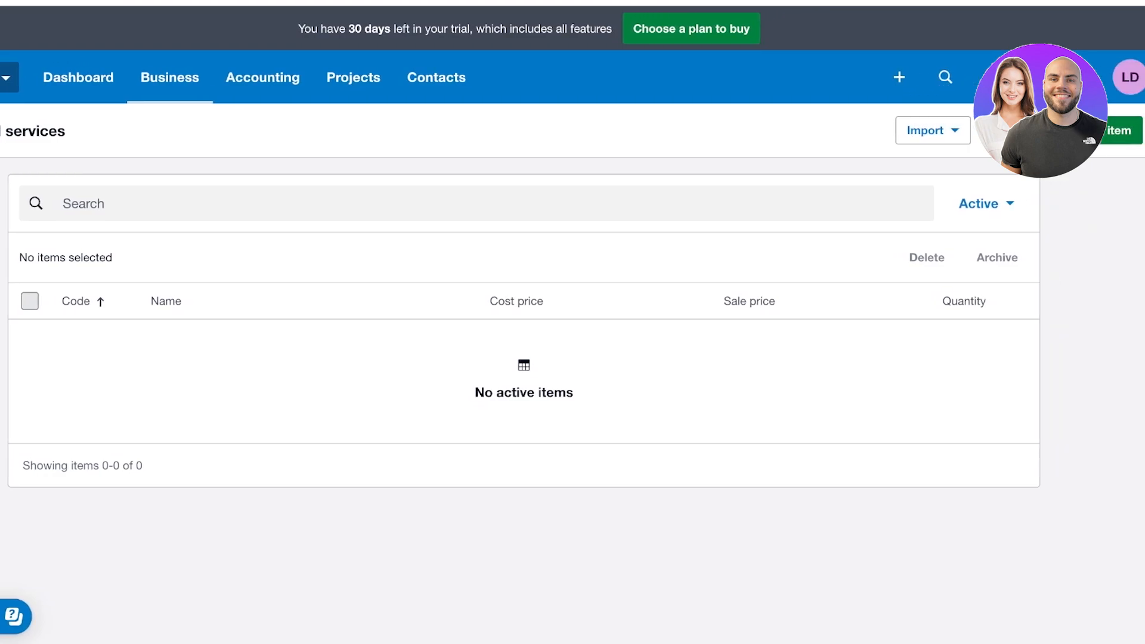
Check the Import options without importing, then start a new item
click(933, 130)
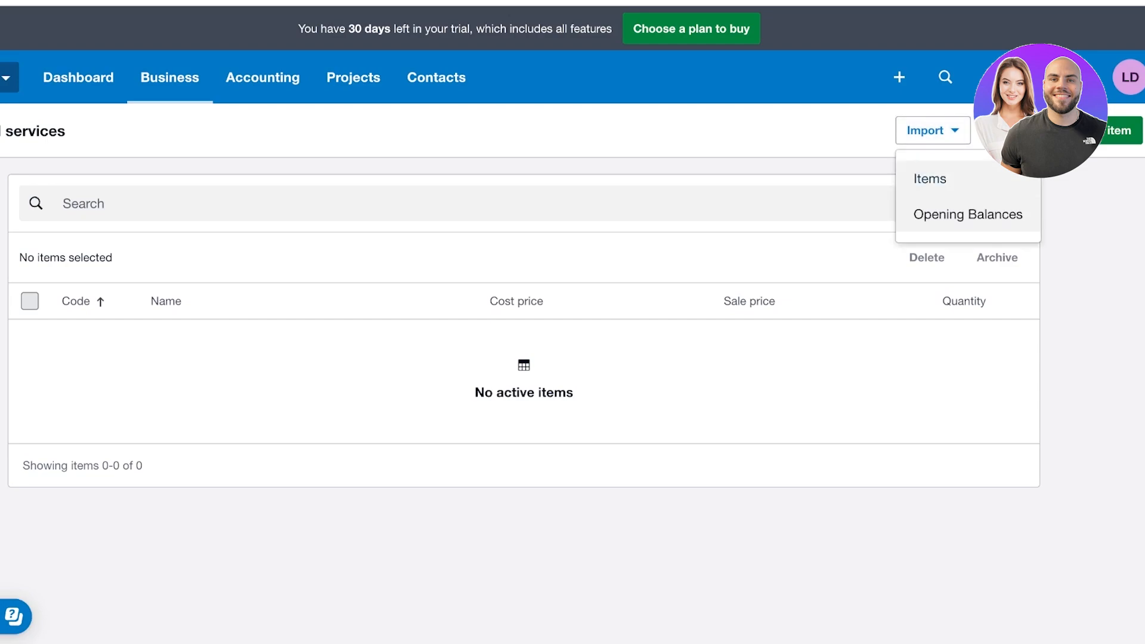
click(1079, 221)
click(1119, 131)
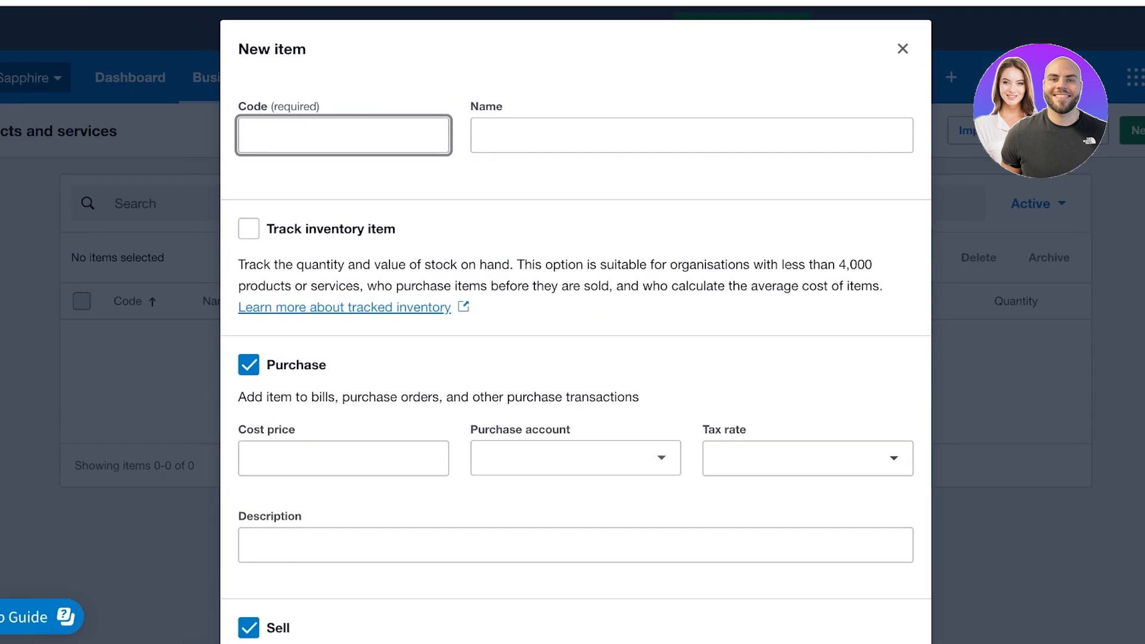
Give the item code 001 and the name 'Silver Sapphire Heart Necklace'
text(001)
click(692, 135)
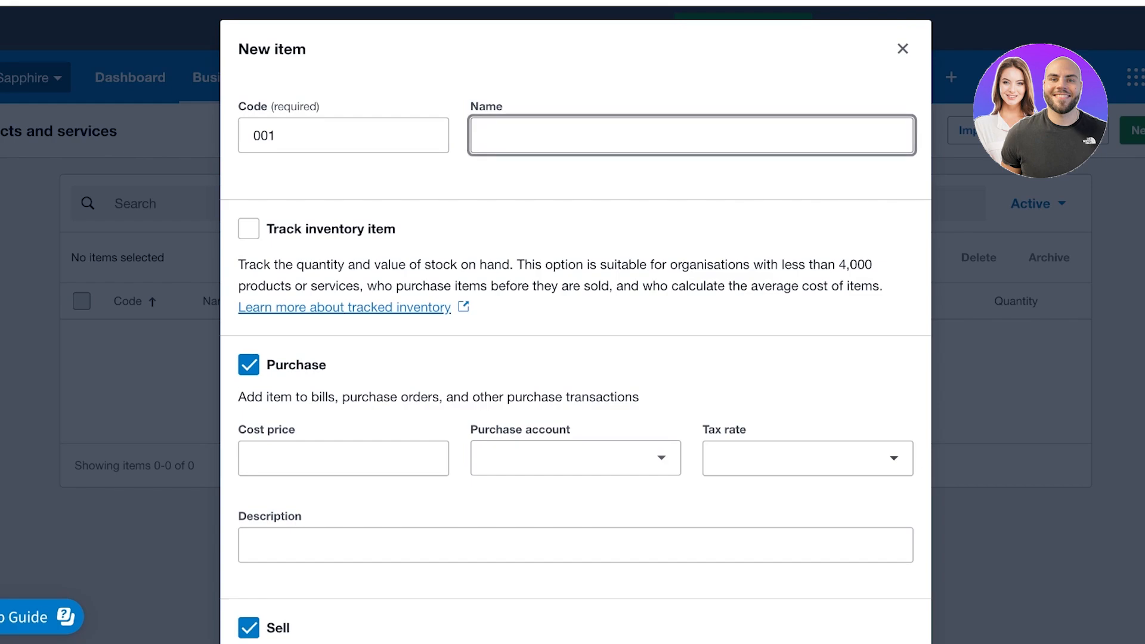
text(Silver Sapphier)
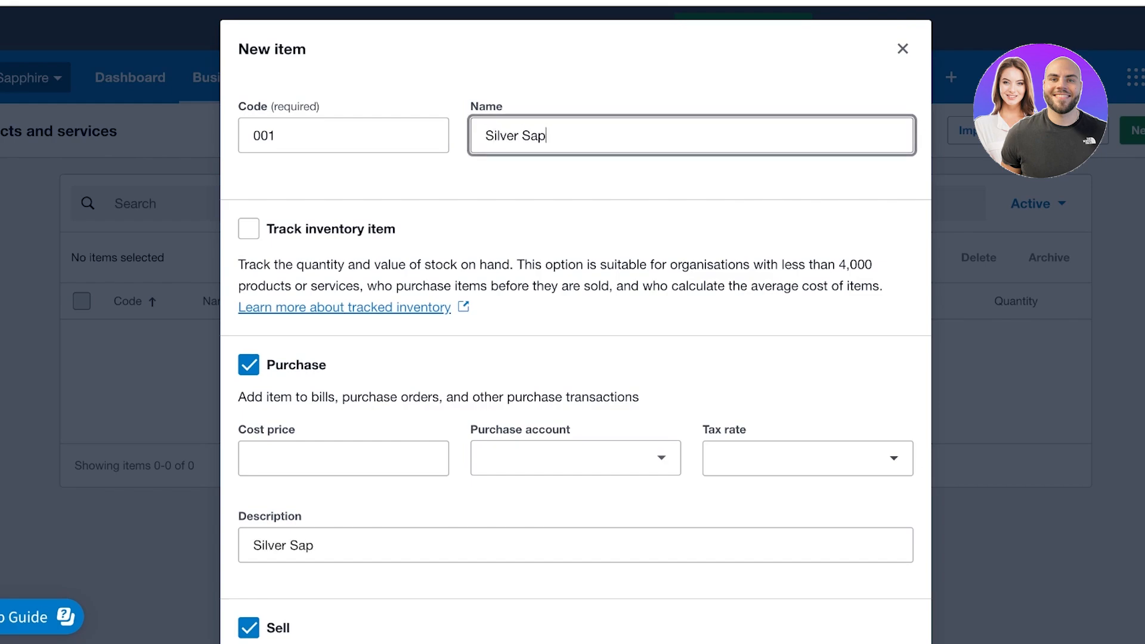
key(BackSpace)
key(BackSpace)
text(re Hear)
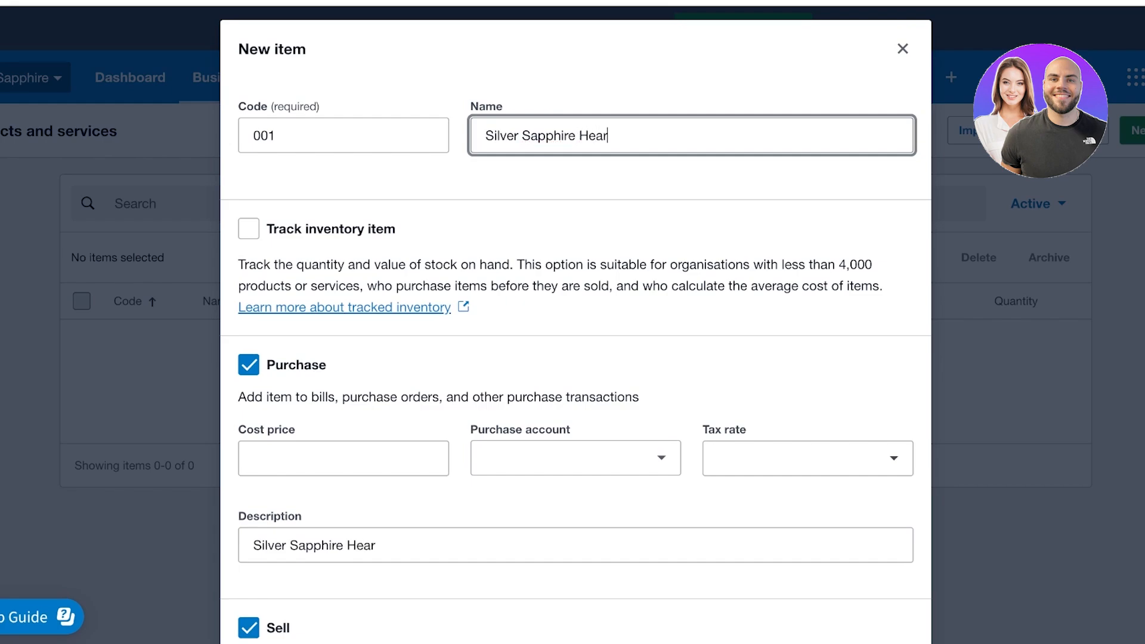
text(t Necklace)
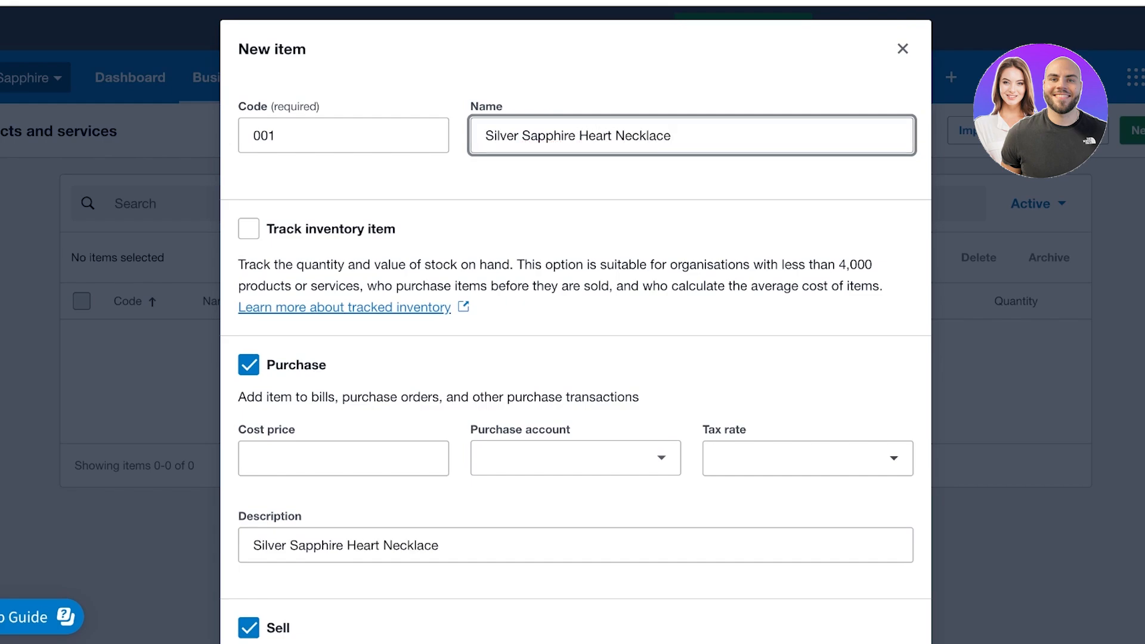
Track the item's stock in 630 - Inventory with a cost price of 10
click(249, 229)
click(343, 454)
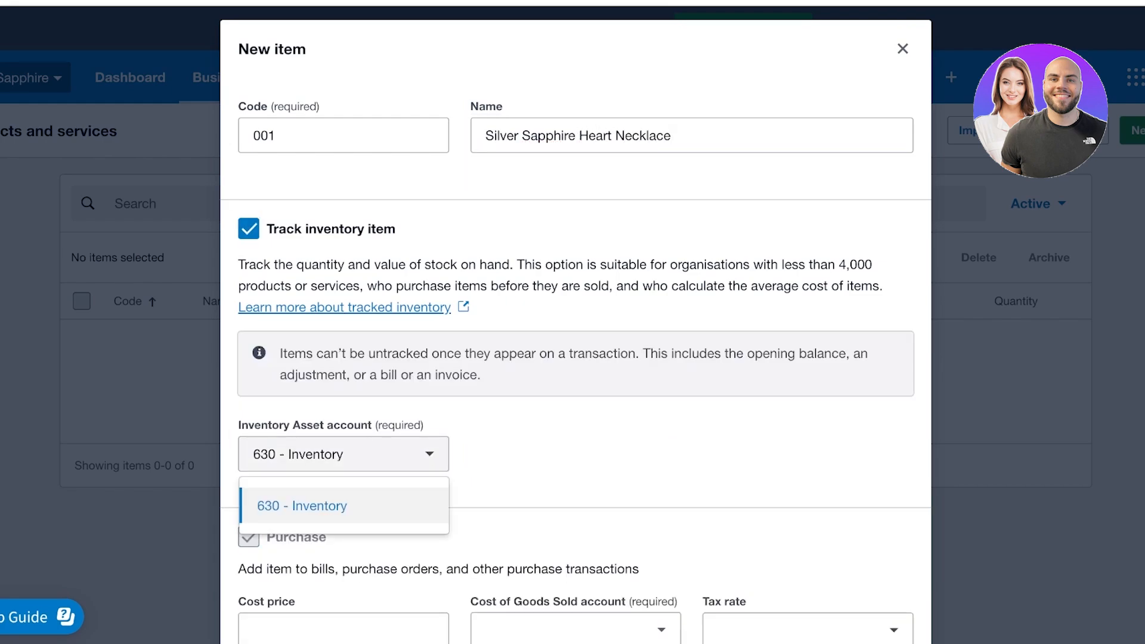
click(343, 505)
scroll(575, 381, down, 2)
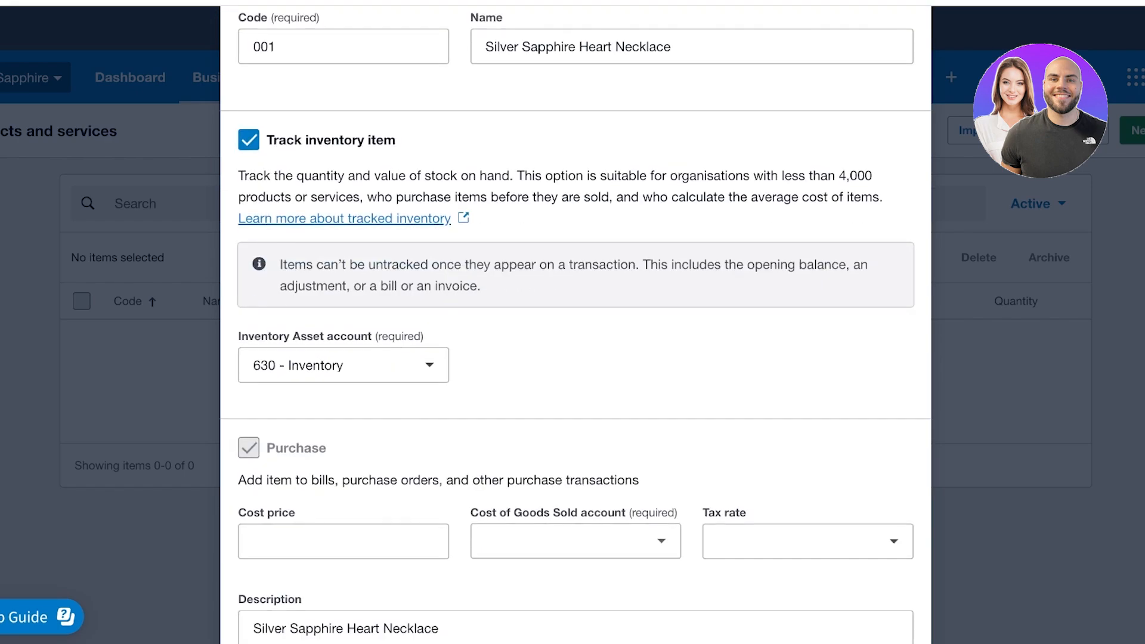
scroll(576, 381, down, 1)
click(343, 503)
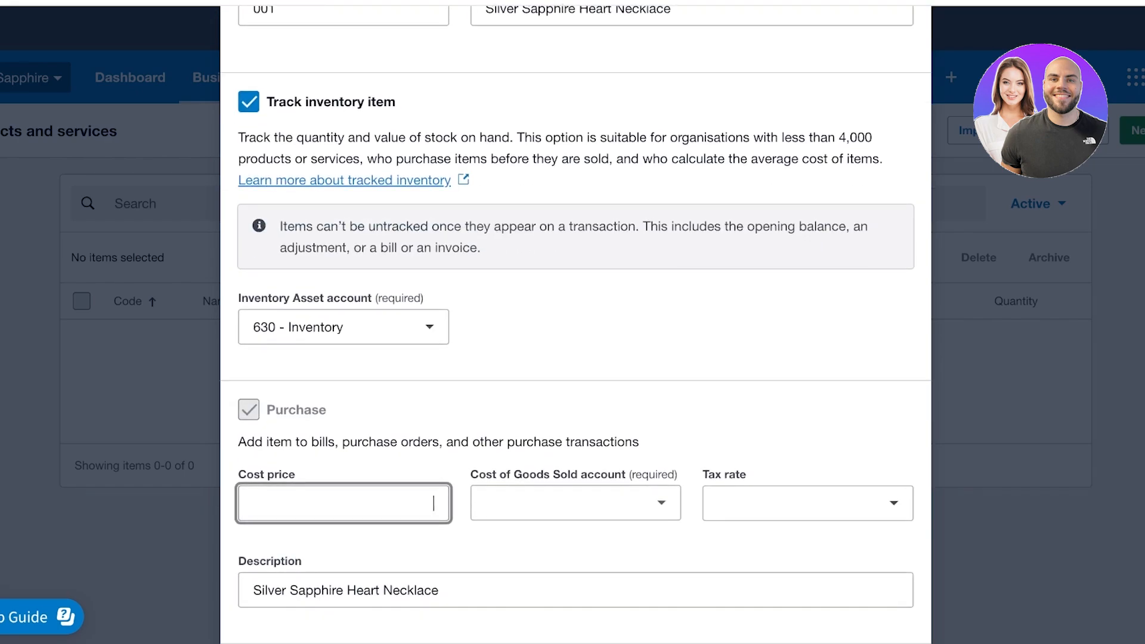
text(1q)
key(BackSpace)
text(0)
Choose 310 - Cost of Goods Sold as the cost account, keeping Tax on Purchases
click(575, 503)
click(745, 382)
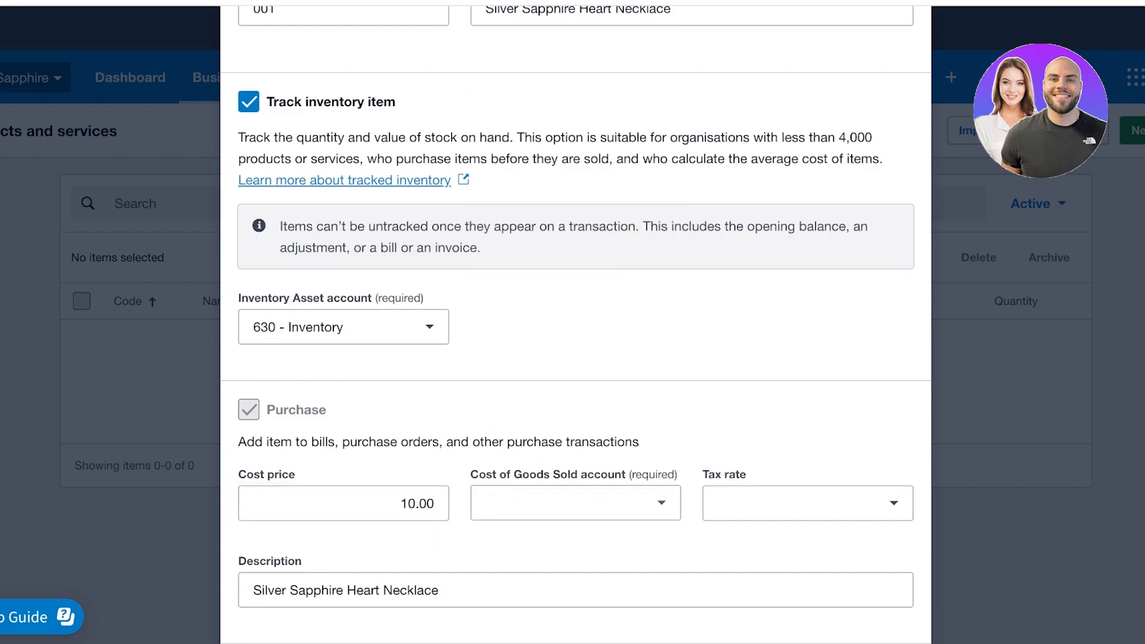
scroll(576, 381, down, 3)
scroll(576, 322, down, 1)
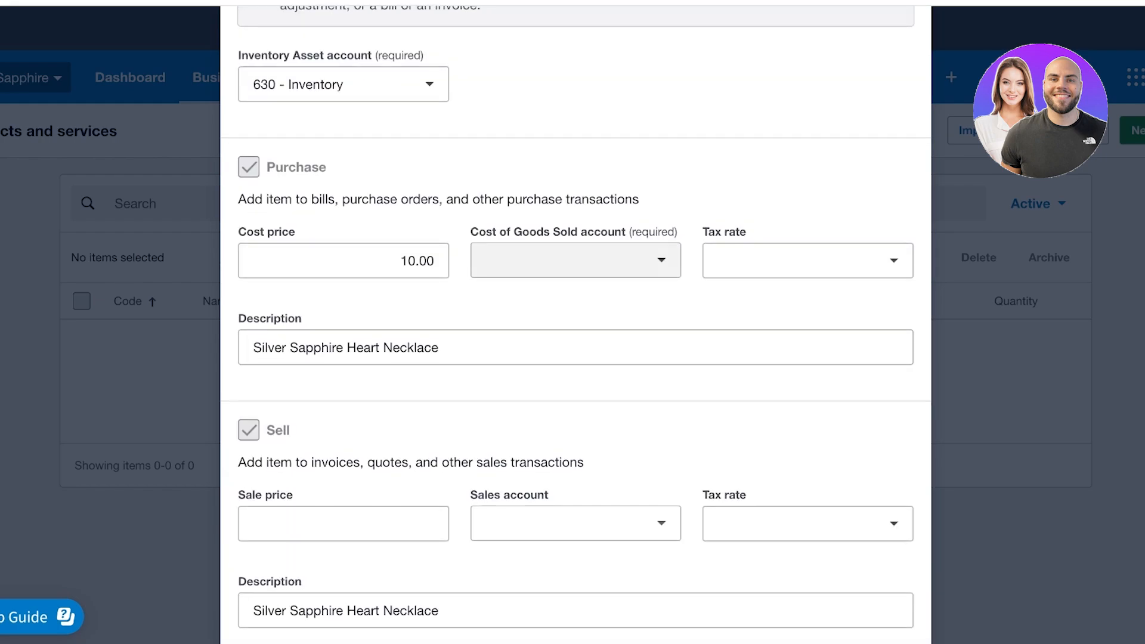
click(576, 260)
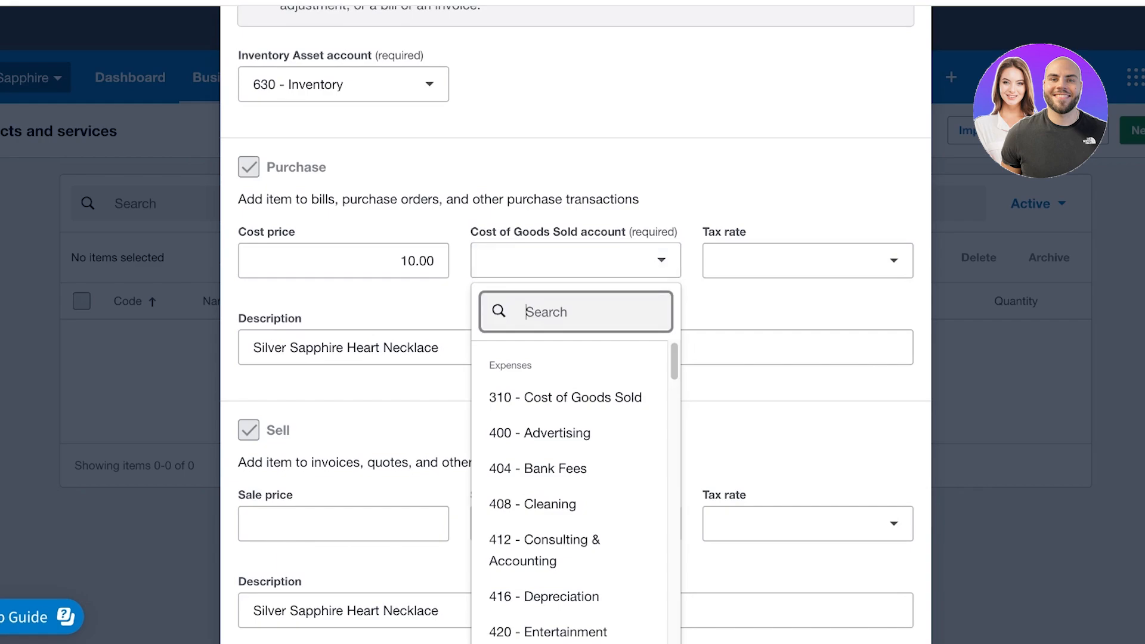
click(565, 397)
click(807, 261)
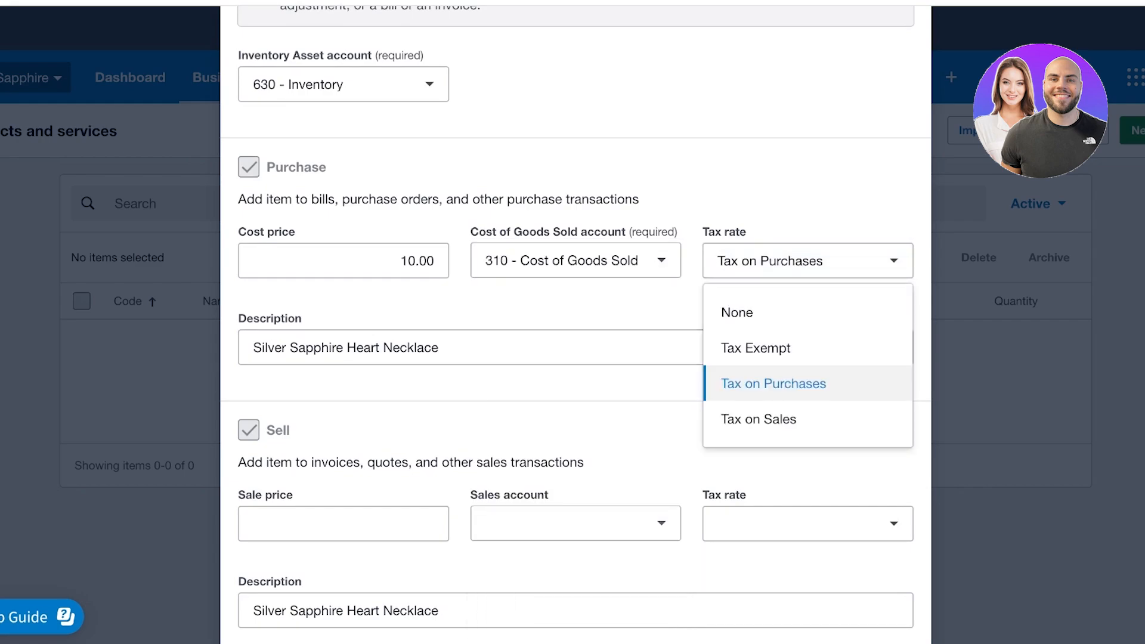
click(662, 385)
scroll(662, 384, down, 2)
click(343, 414)
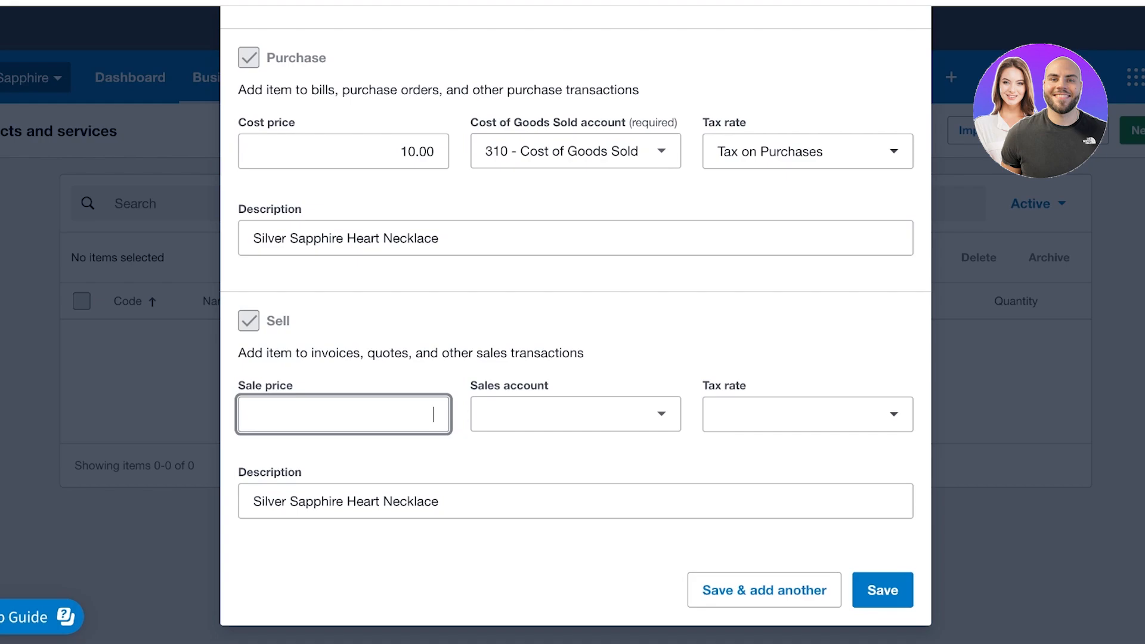
Enter a 60.00 sale price and choose 200 - Sales as the sales account
text(60)
key(Tab)
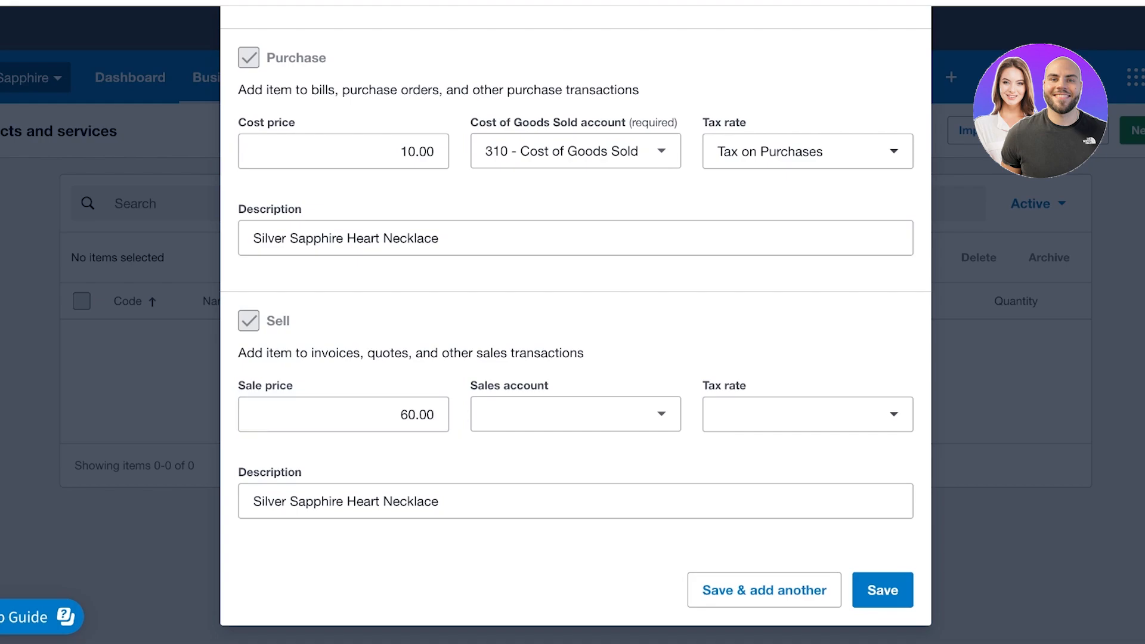
click(575, 414)
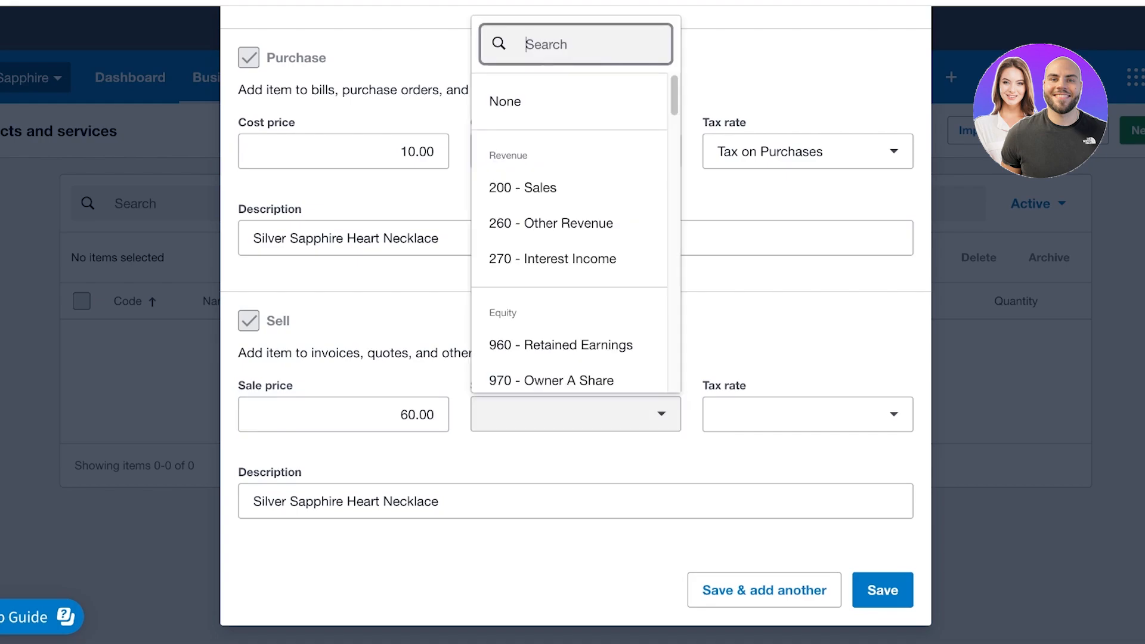
drag(395, 353, 401, 353)
scroll(398, 353, up, 8)
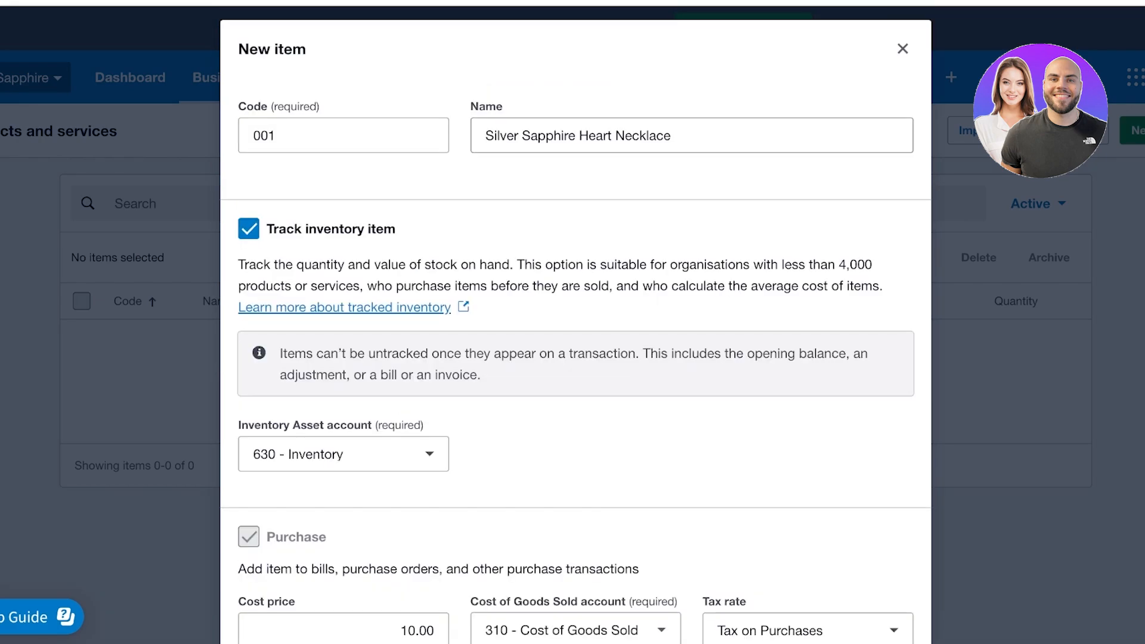
scroll(397, 353, down, 7)
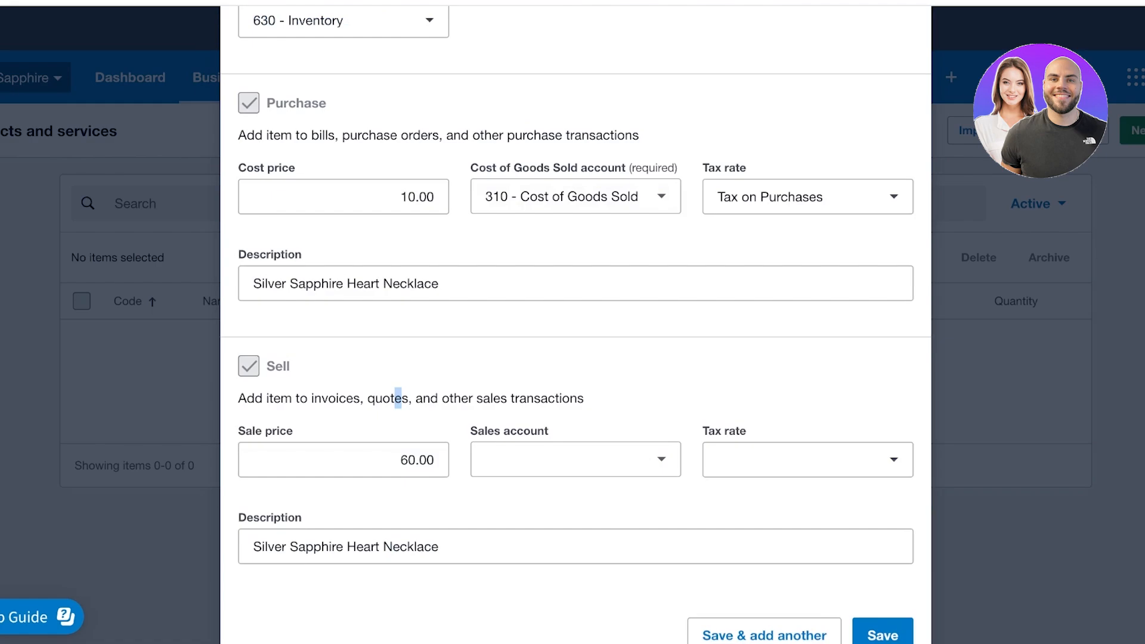
click(397, 398)
scroll(576, 325, up, 8)
scroll(575, 325, down, 8)
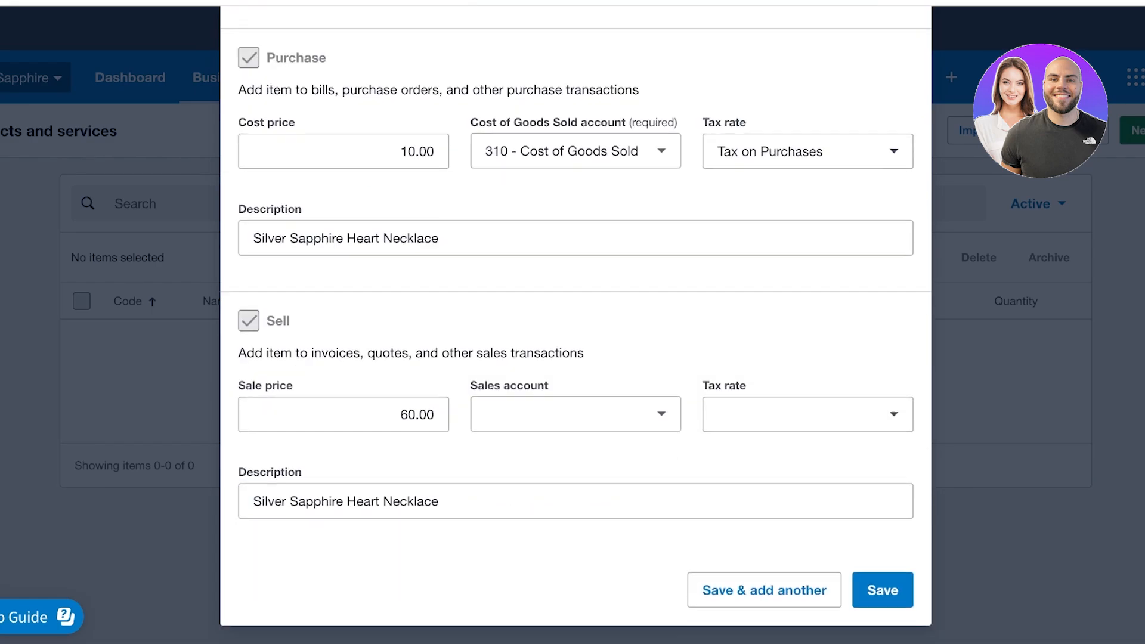
click(575, 414)
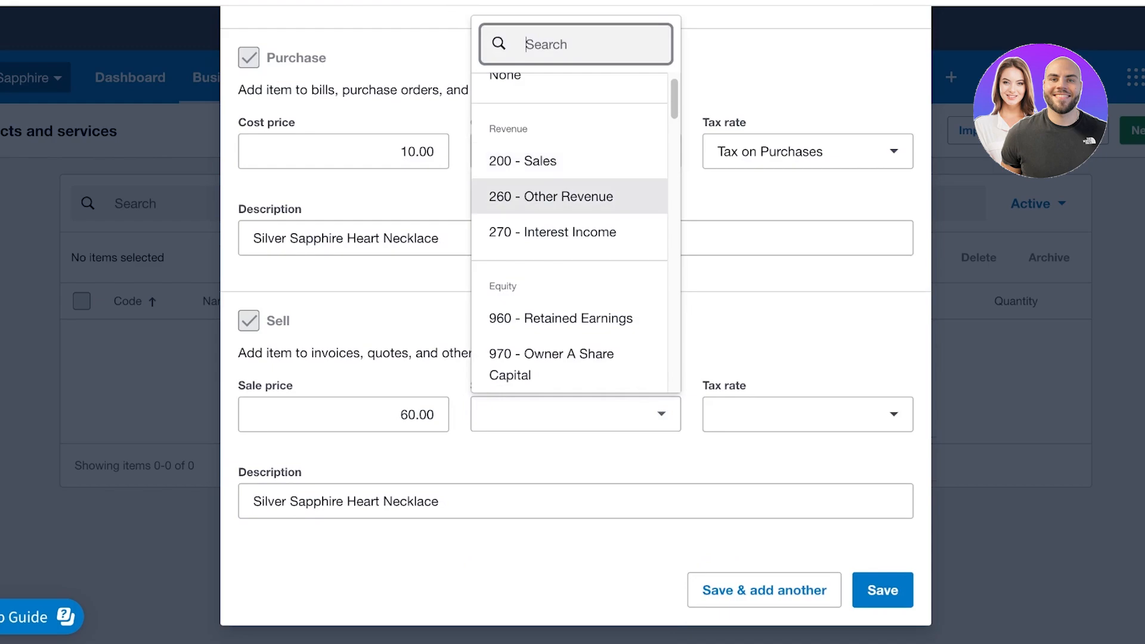
click(398, 415)
click(575, 413)
scroll(570, 161, down, 1)
scroll(569, 119, up, 1)
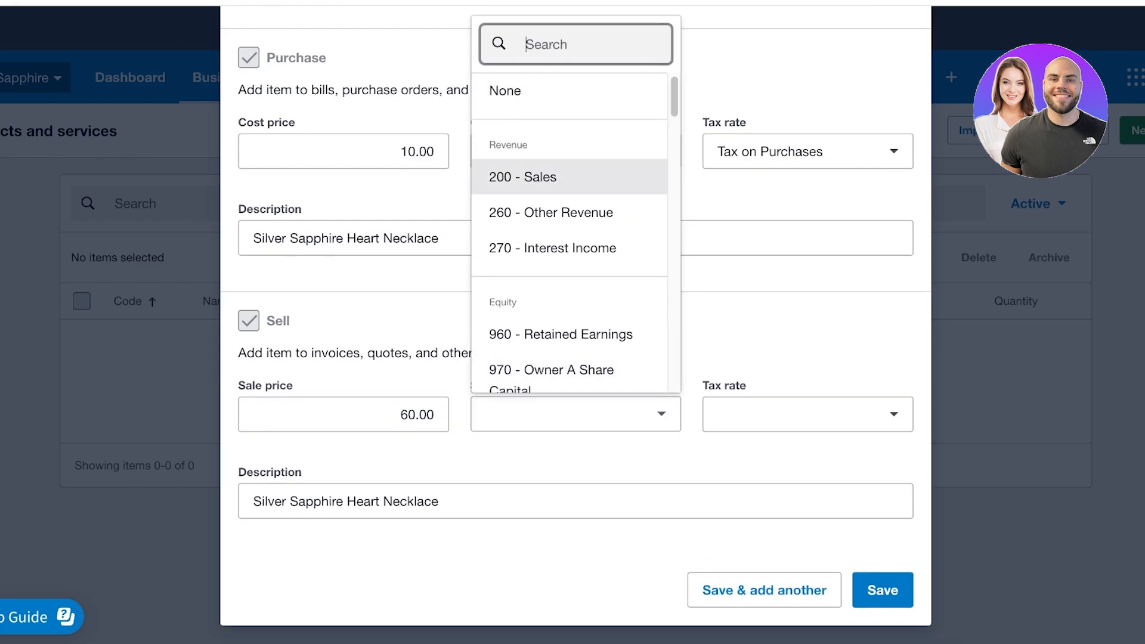
click(522, 177)
Set the sales tax rate to None and save the necklace item
click(807, 413)
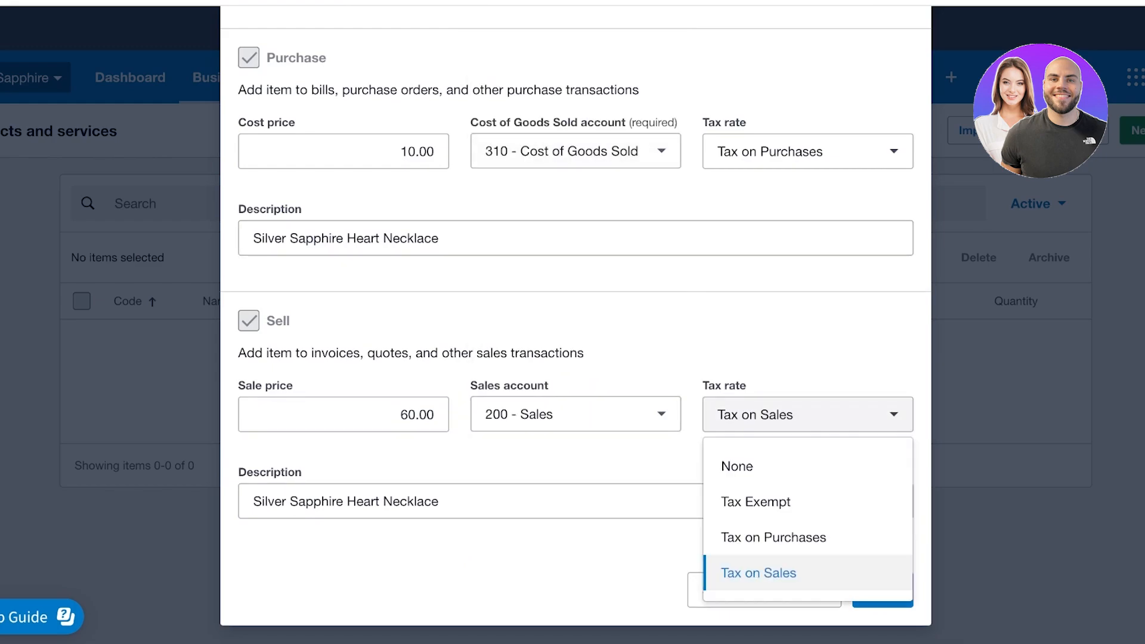
click(775, 466)
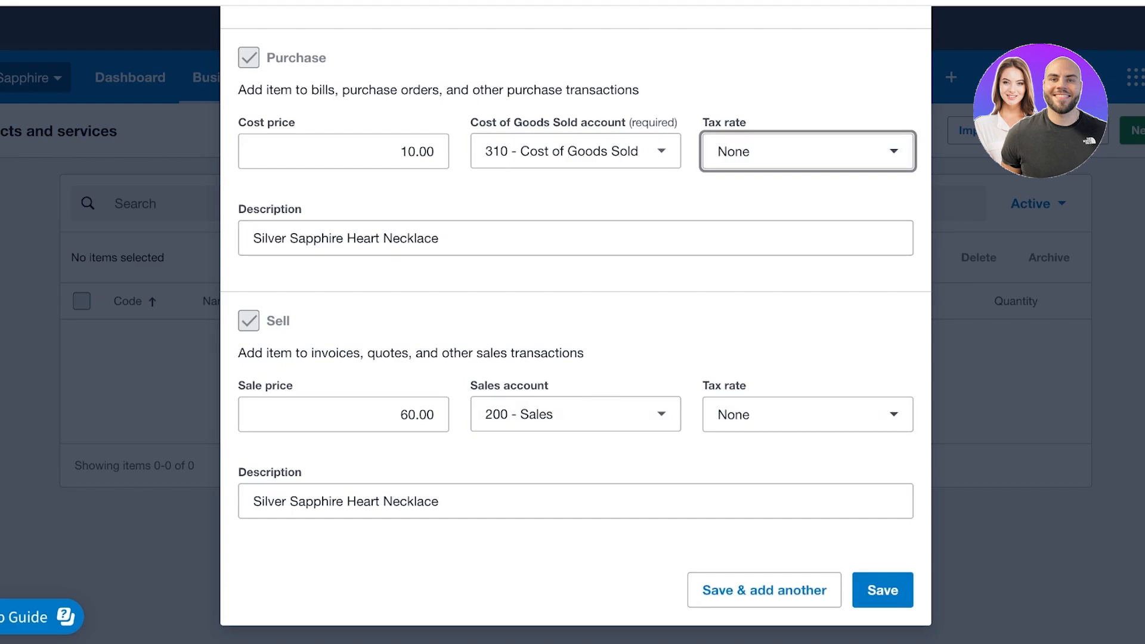
click(882, 590)
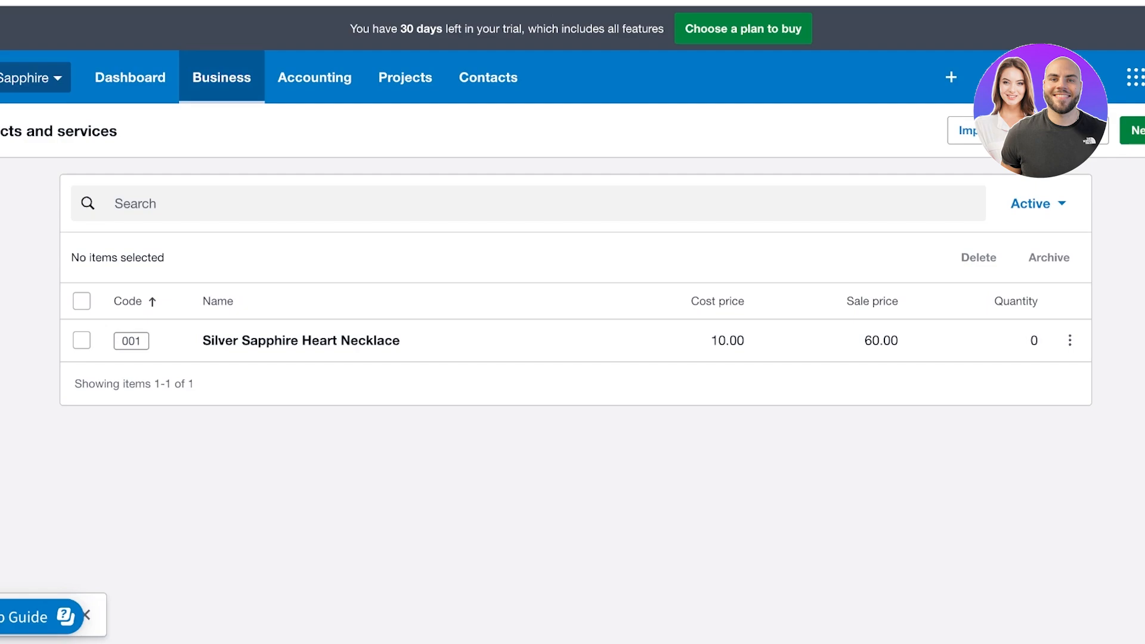
Open Expense claims from the Business menu
click(221, 77)
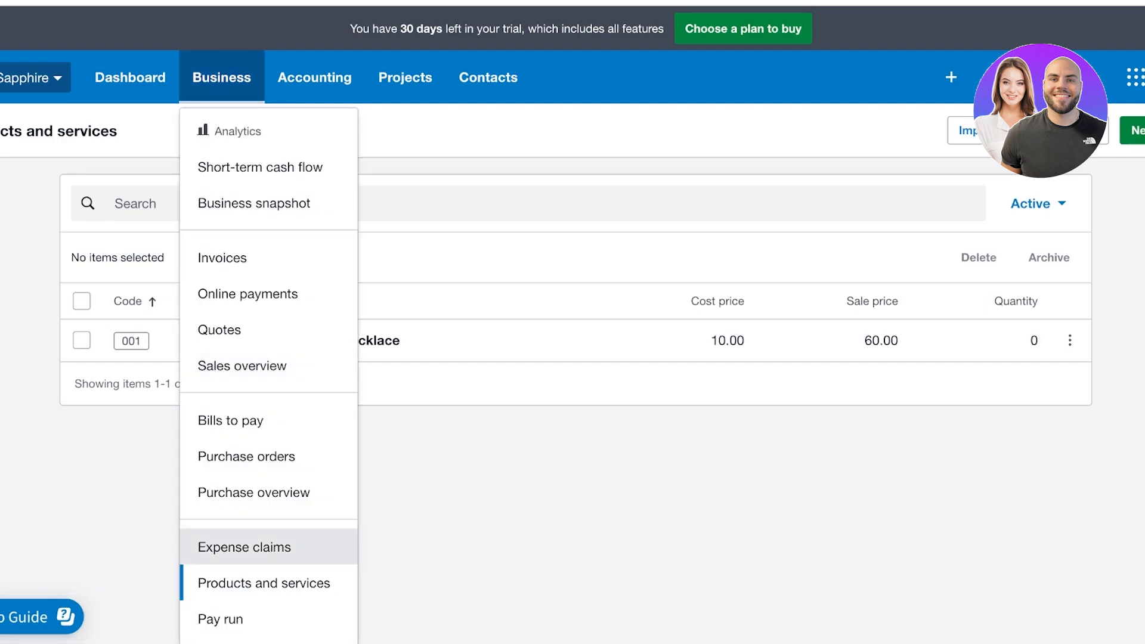
click(237, 545)
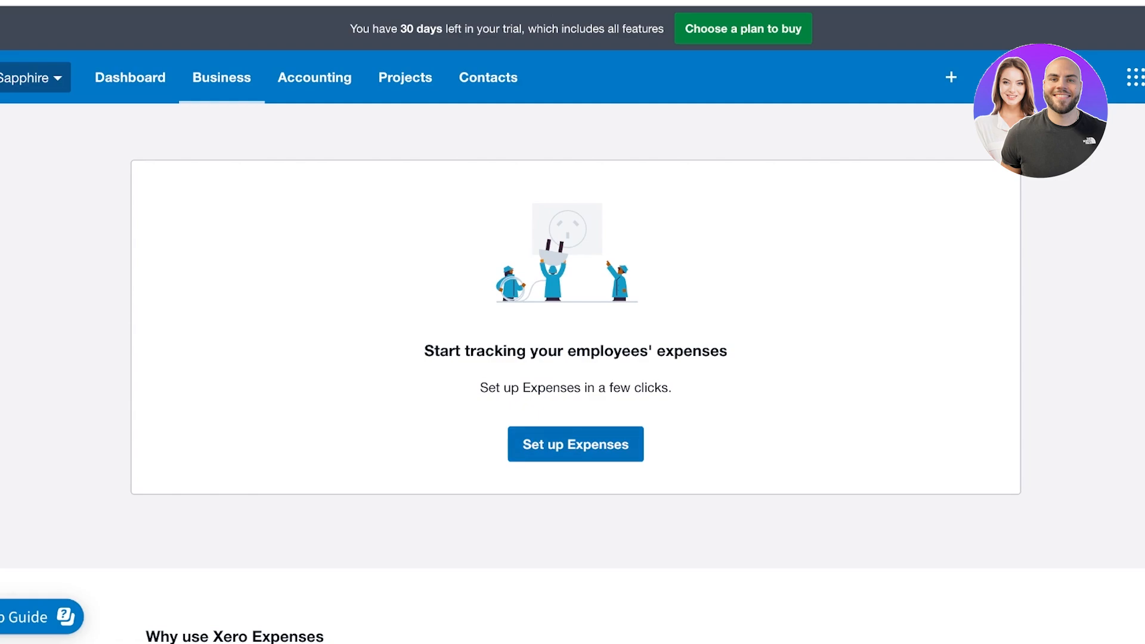
Start the Expenses setup, skip receipt analysis, and browse the account type filters
click(576, 444)
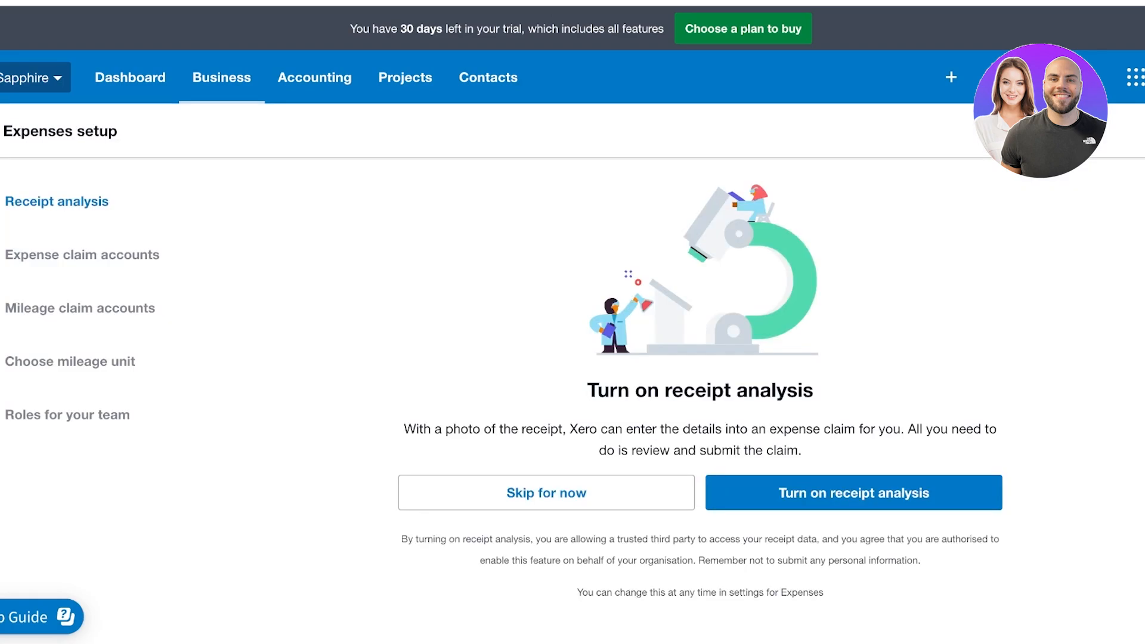
scroll(572, 322, down, 2)
click(546, 394)
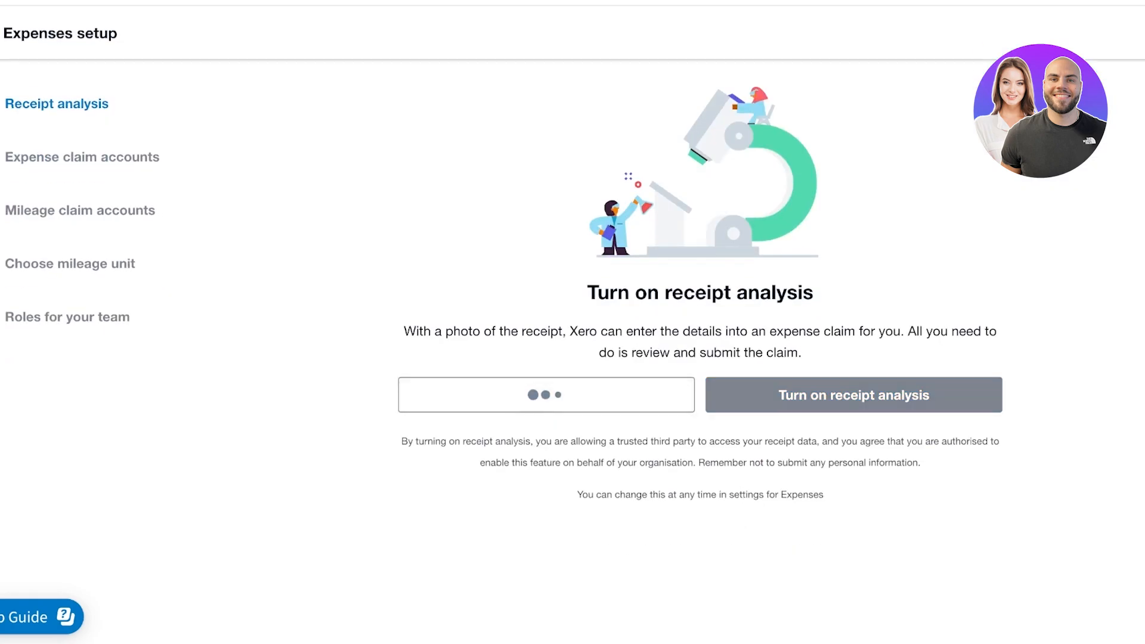
scroll(572, 334, down, 1)
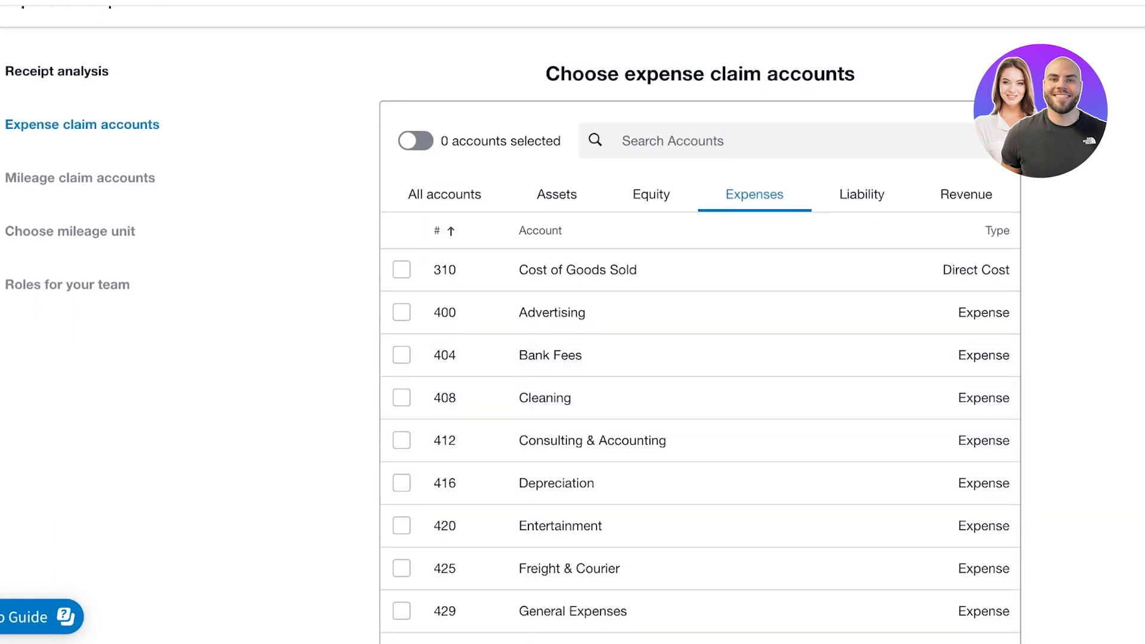
scroll(703, 197, down, 1)
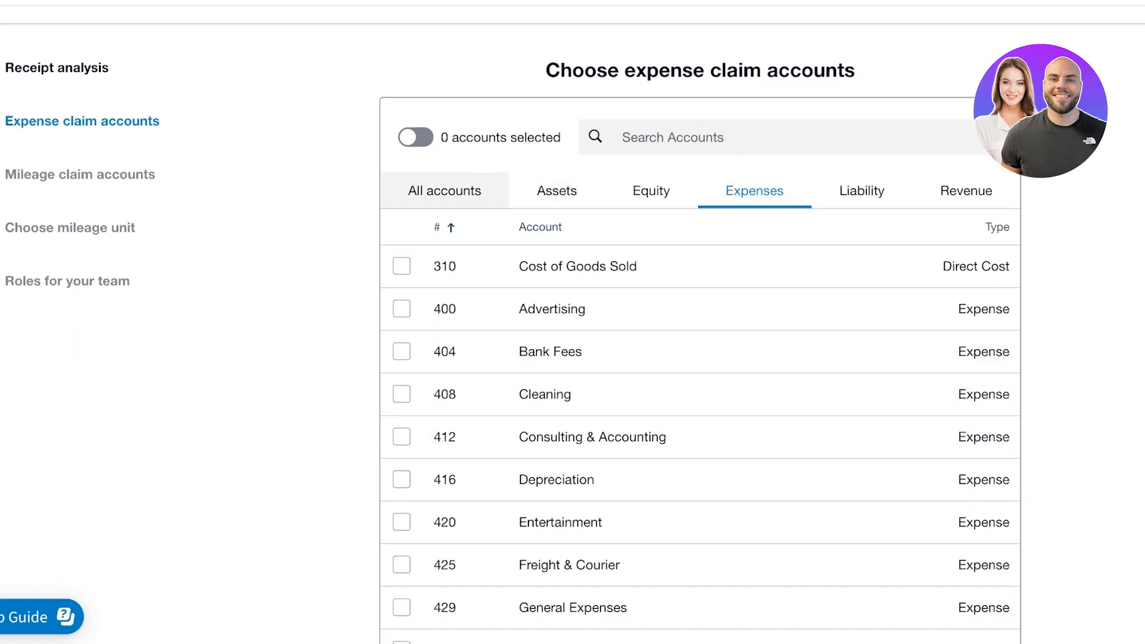
click(444, 190)
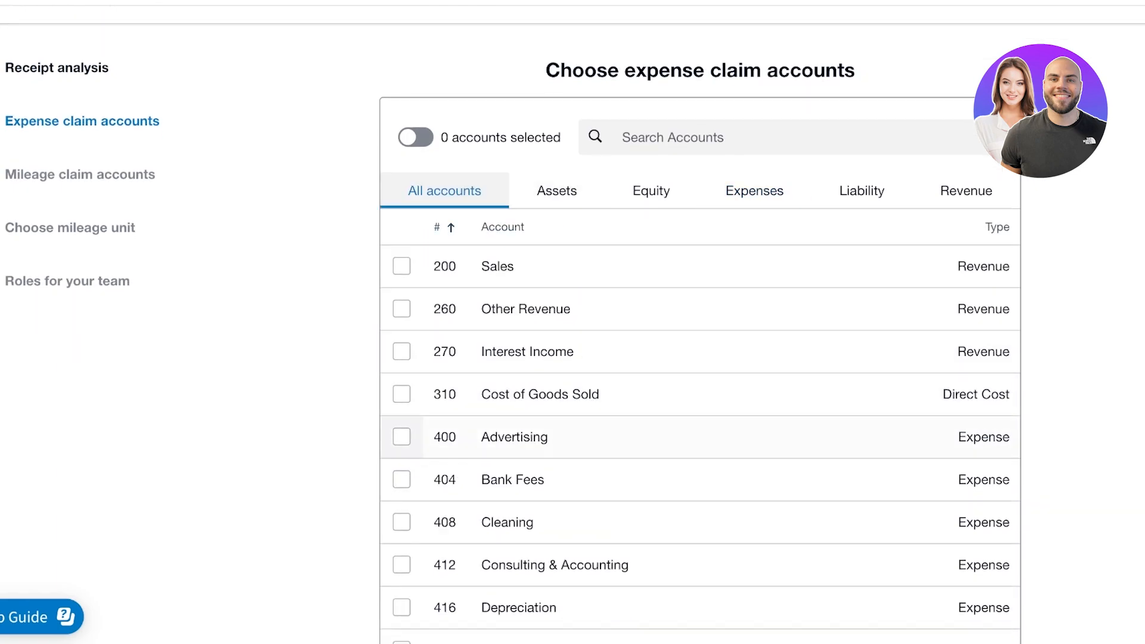
click(557, 191)
click(651, 226)
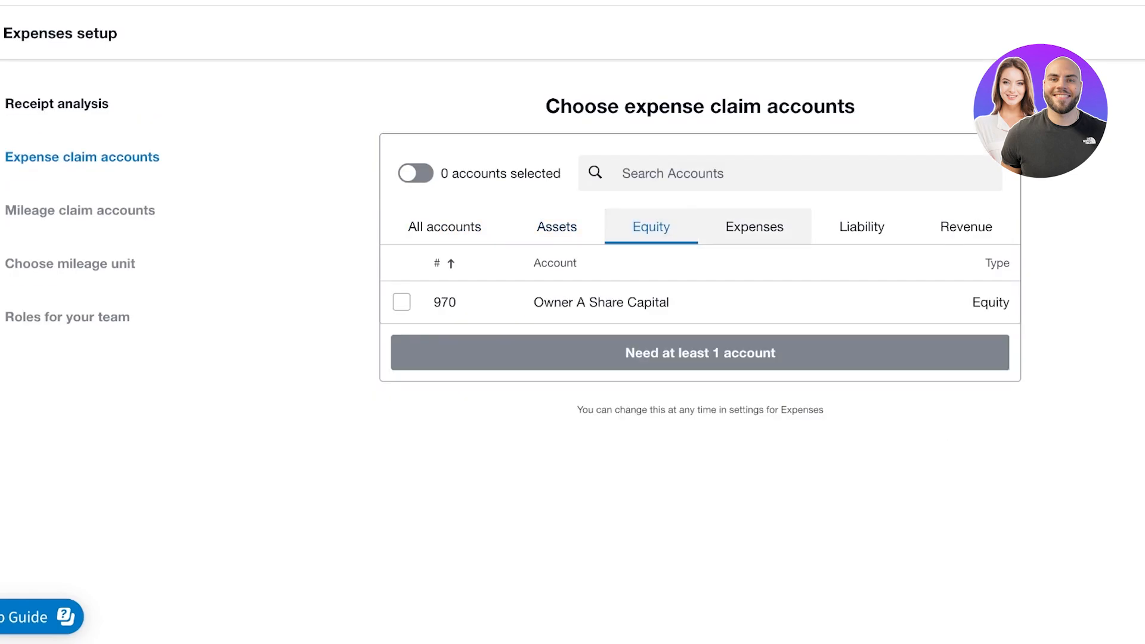
click(754, 226)
click(444, 227)
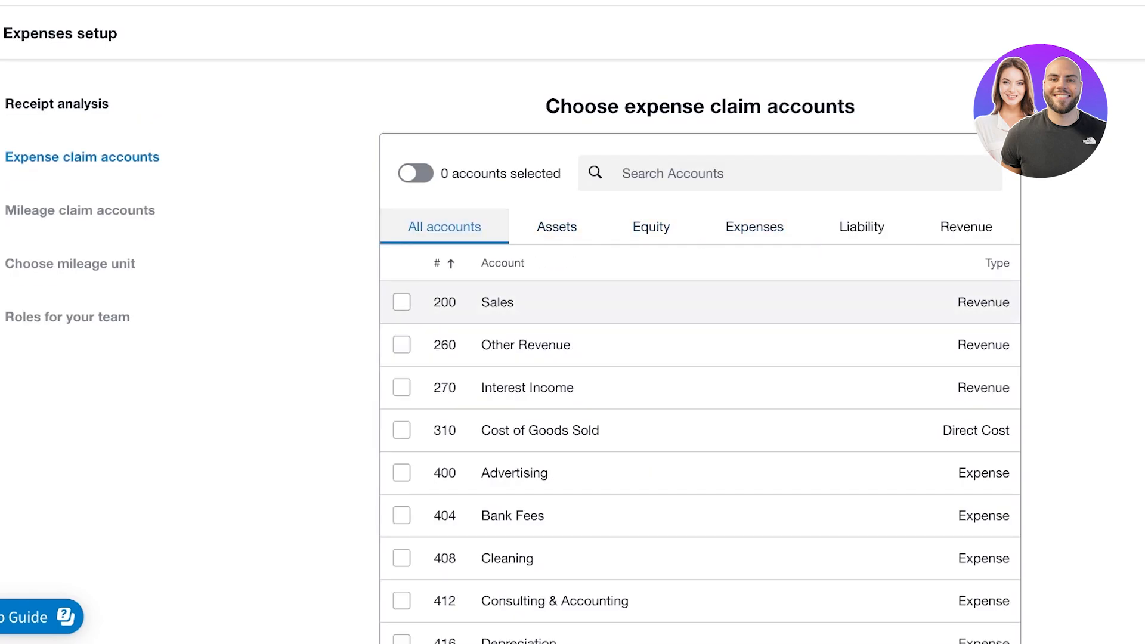
Tick claim accounts 310, 400, 404, 425 and 429 in the expense-filtered list
click(401, 301)
scroll(401, 280, down, 2)
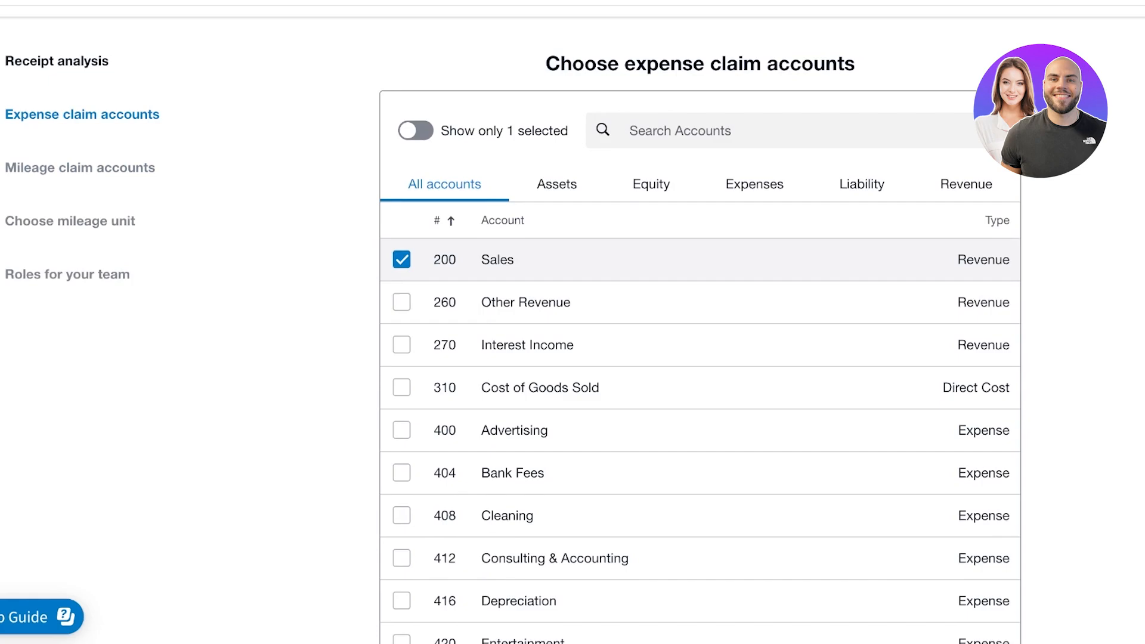
scroll(401, 333, up, 3)
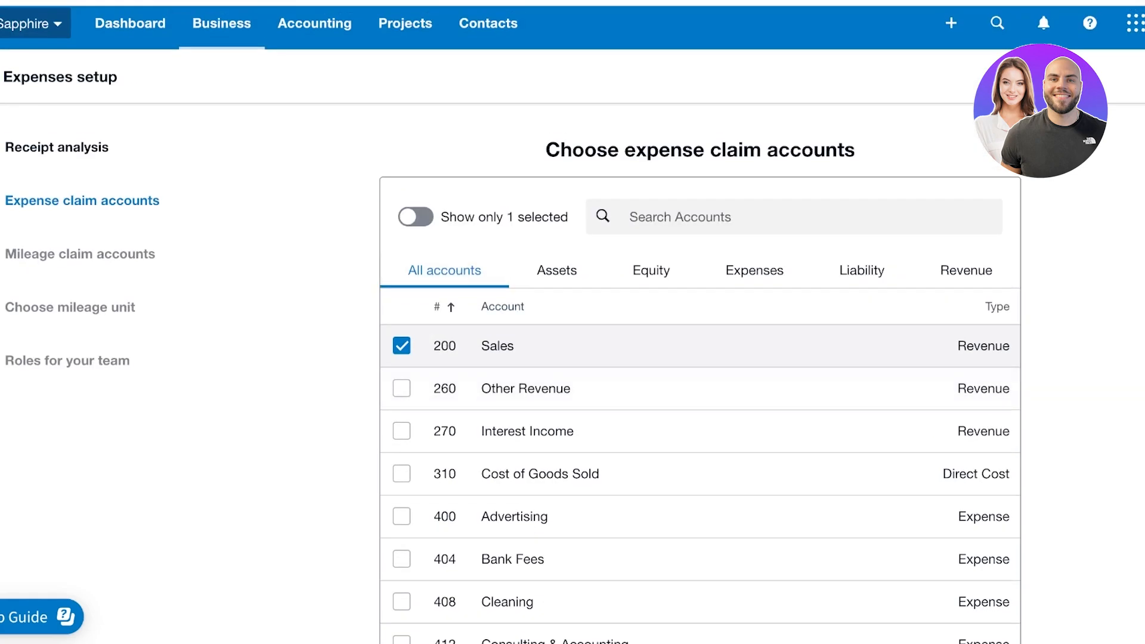
click(401, 345)
click(754, 270)
click(401, 345)
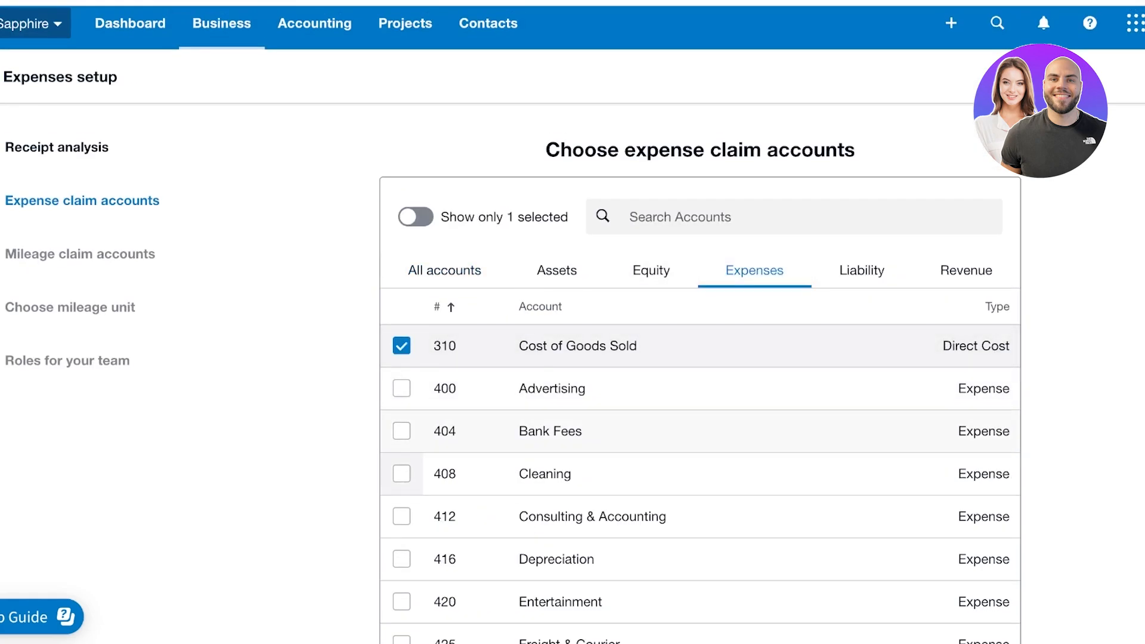
scroll(401, 352, down, 1)
click(401, 352)
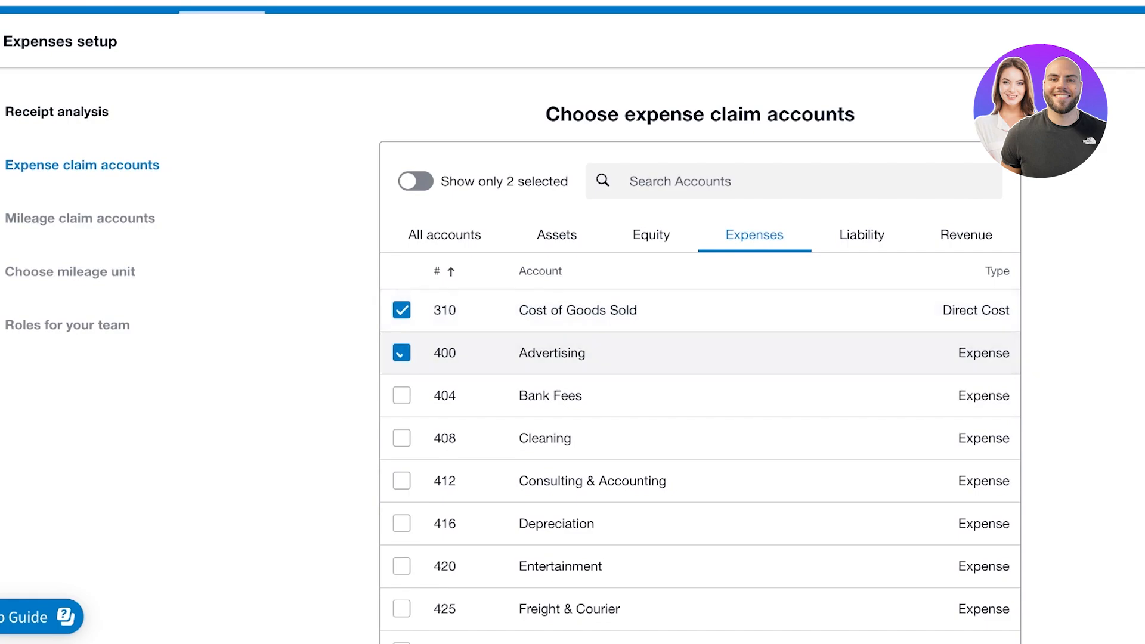
scroll(401, 351, down, 1)
click(401, 363)
scroll(401, 358, down, 3)
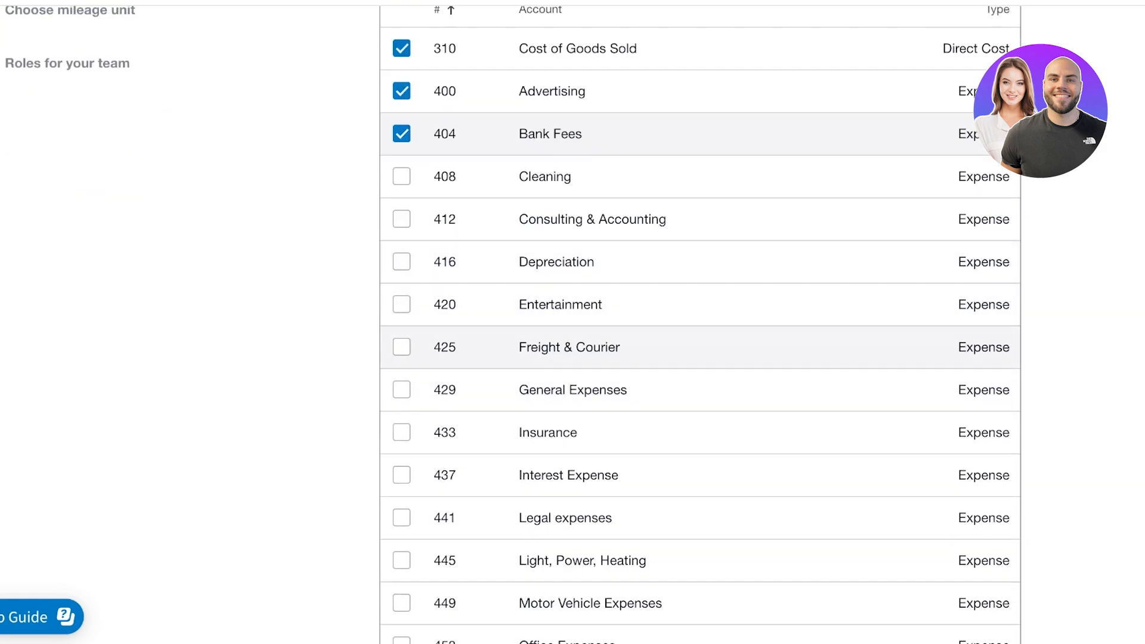
click(401, 346)
click(401, 390)
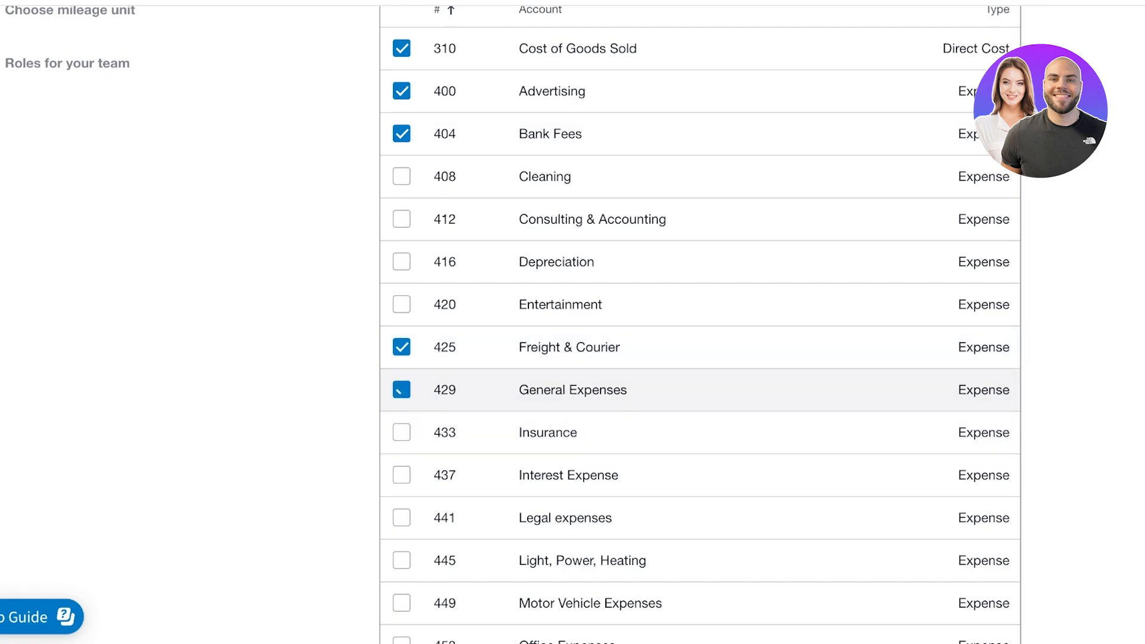
Tick 449 Motor Vehicle Expenses and 469 Rent as the remaining claim accounts
scroll(596, 418, down, 3)
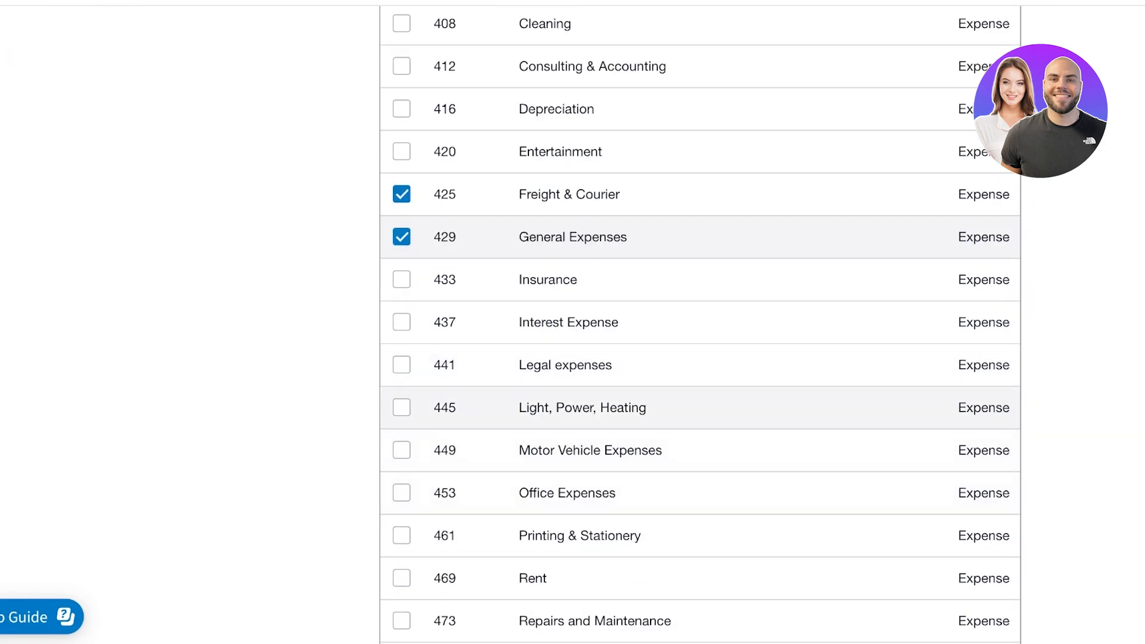
click(401, 450)
scroll(417, 465, down, 1)
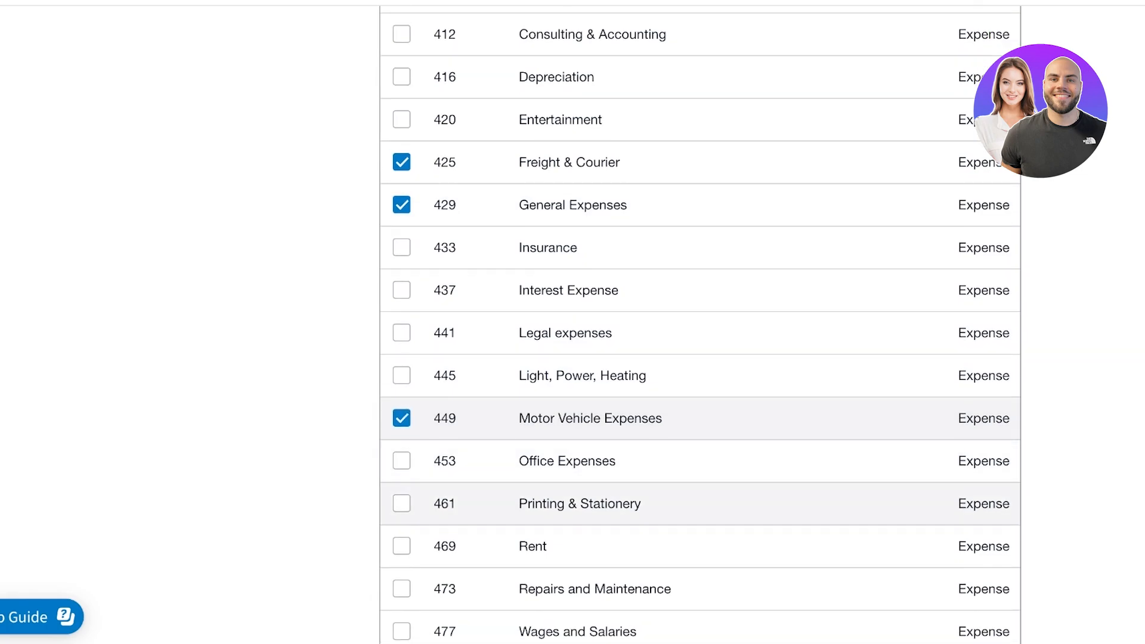
scroll(401, 471, down, 1)
scroll(401, 471, down, 1)
click(402, 472)
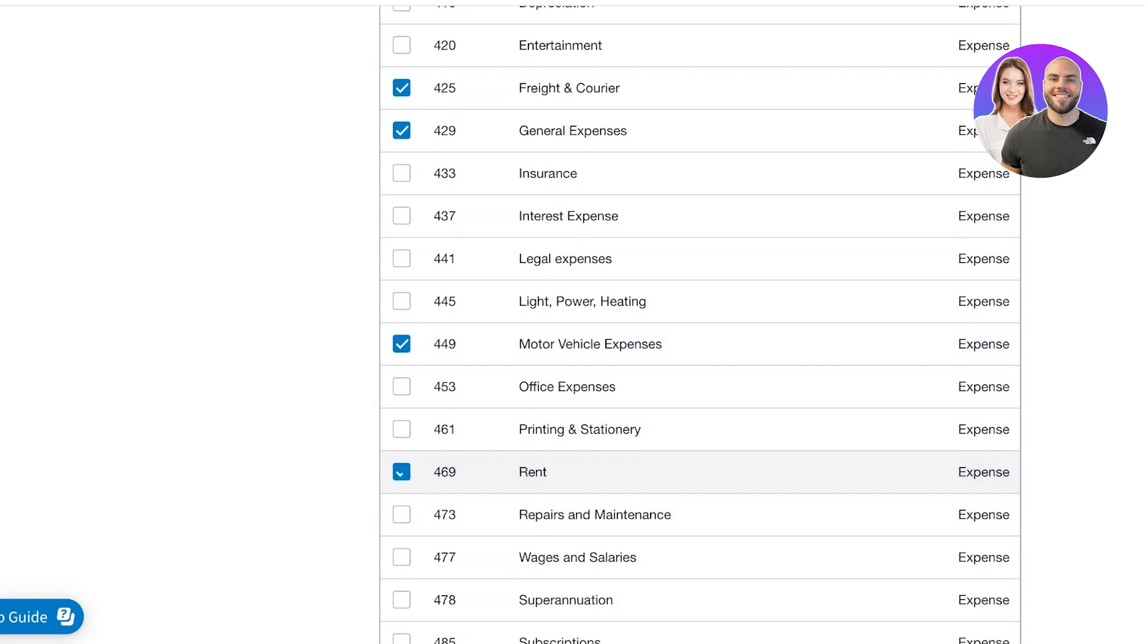
scroll(401, 472, down, 5)
scroll(596, 391, up, 4)
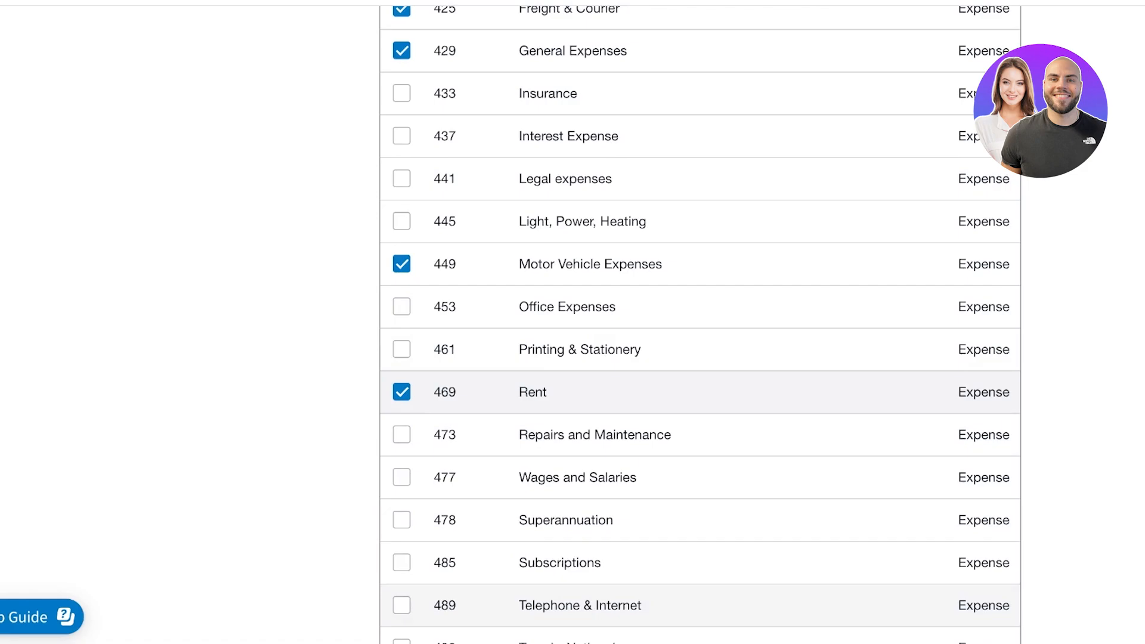
scroll(700, 325, up, 2)
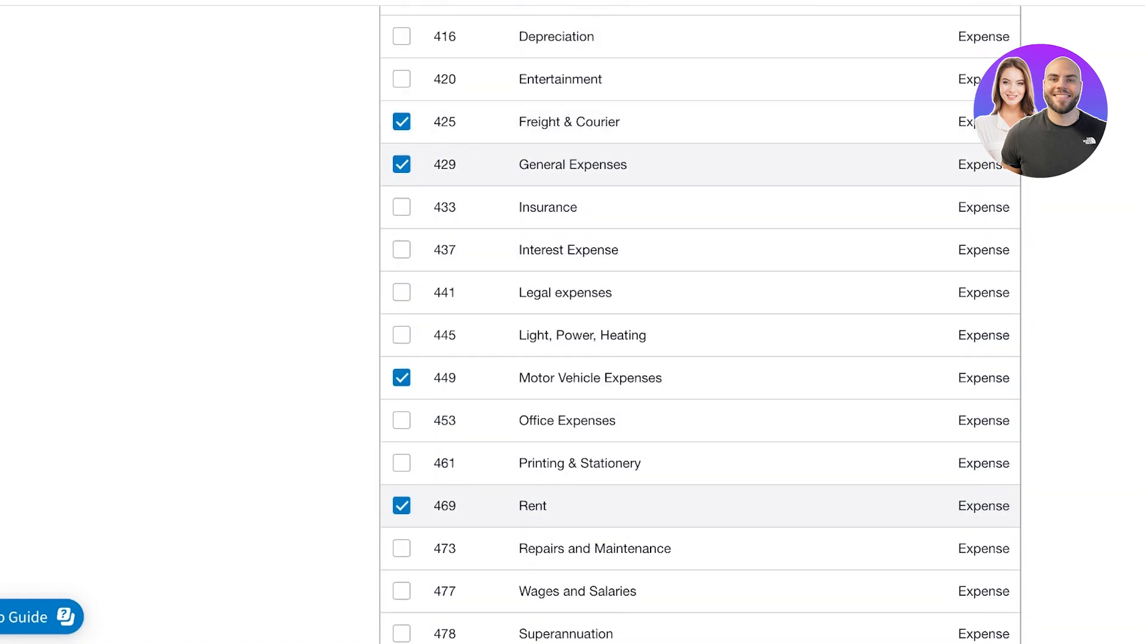
scroll(700, 325, up, 3)
scroll(700, 325, down, 6)
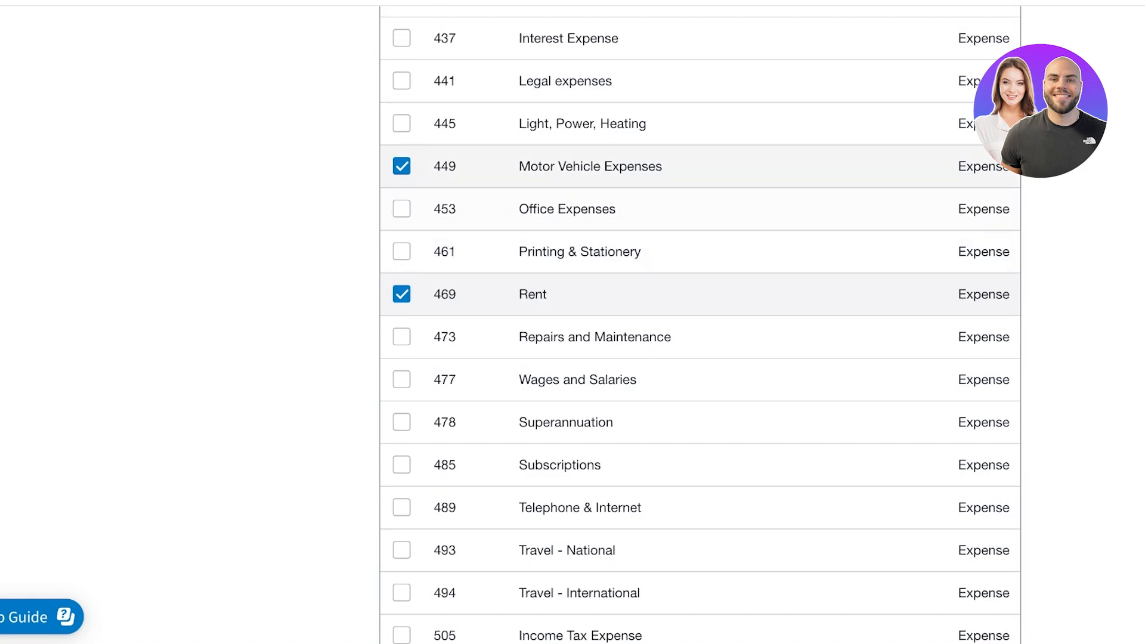
scroll(700, 325, down, 2)
scroll(700, 325, up, 13)
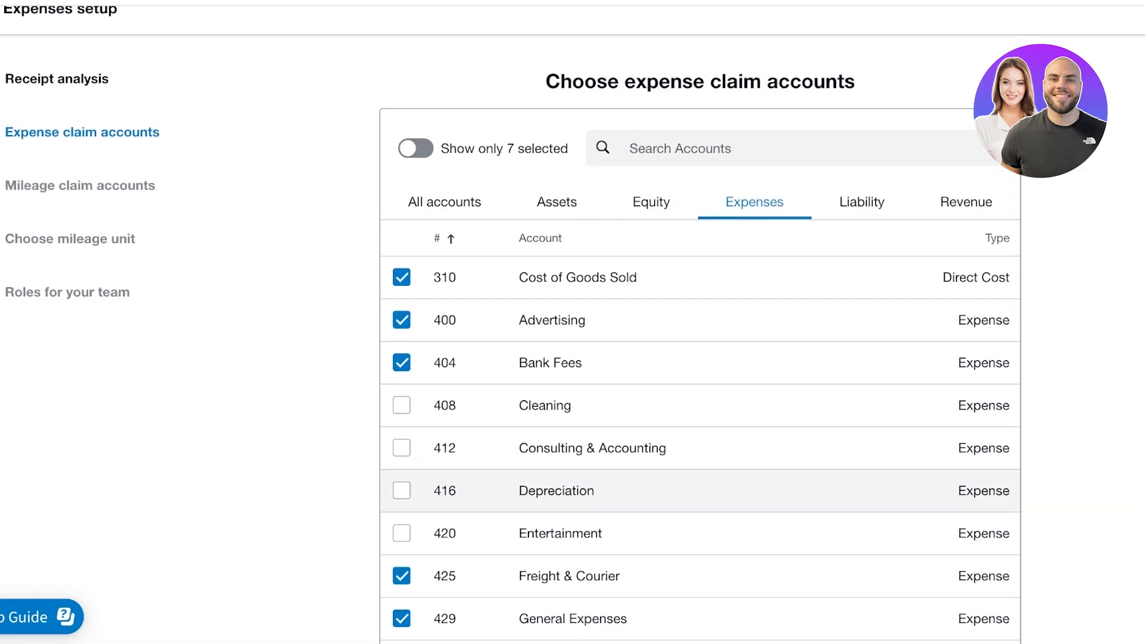
scroll(699, 326, up, 2)
scroll(700, 325, down, 15)
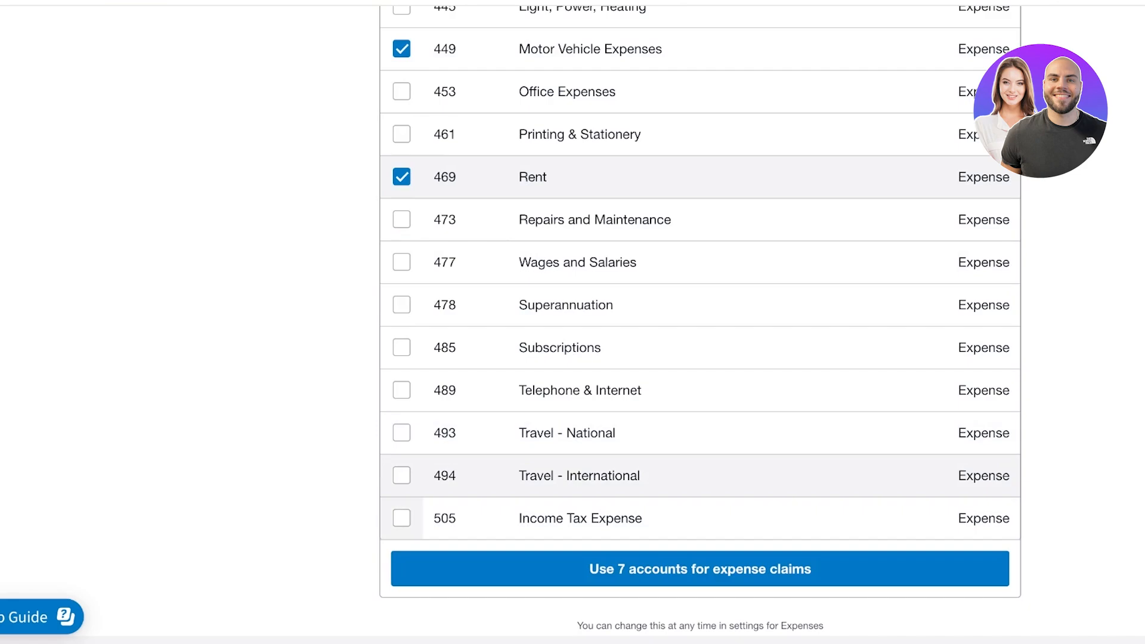
Confirm the seven accounts and pick 310 Cost of Goods Sold and 400 Advertising for mileage claims
click(700, 569)
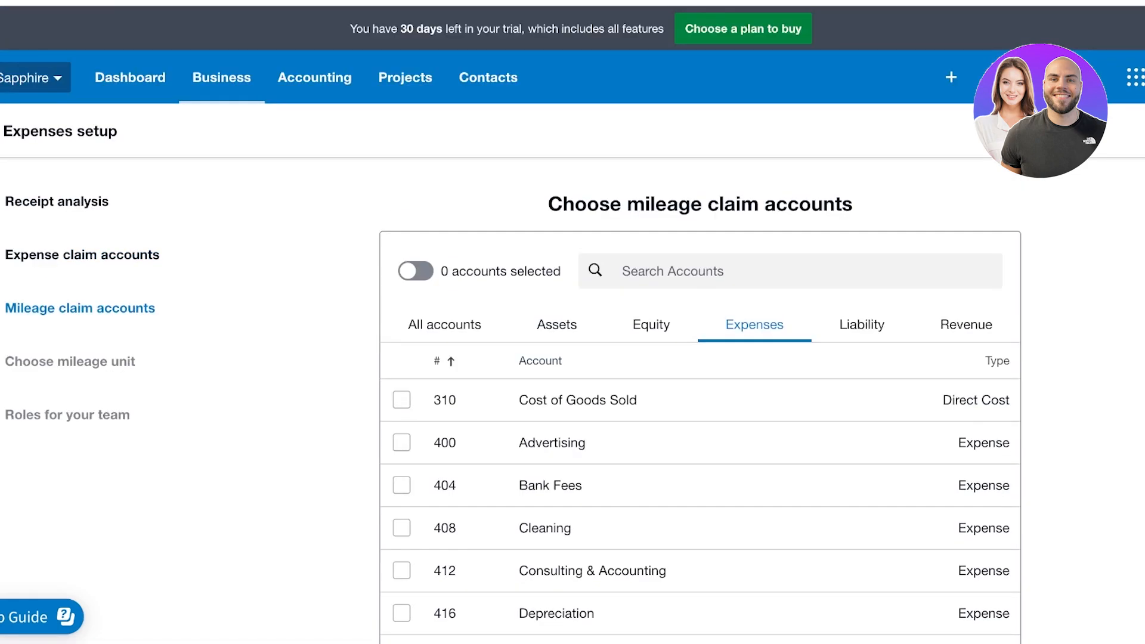
scroll(685, 322, down, 1)
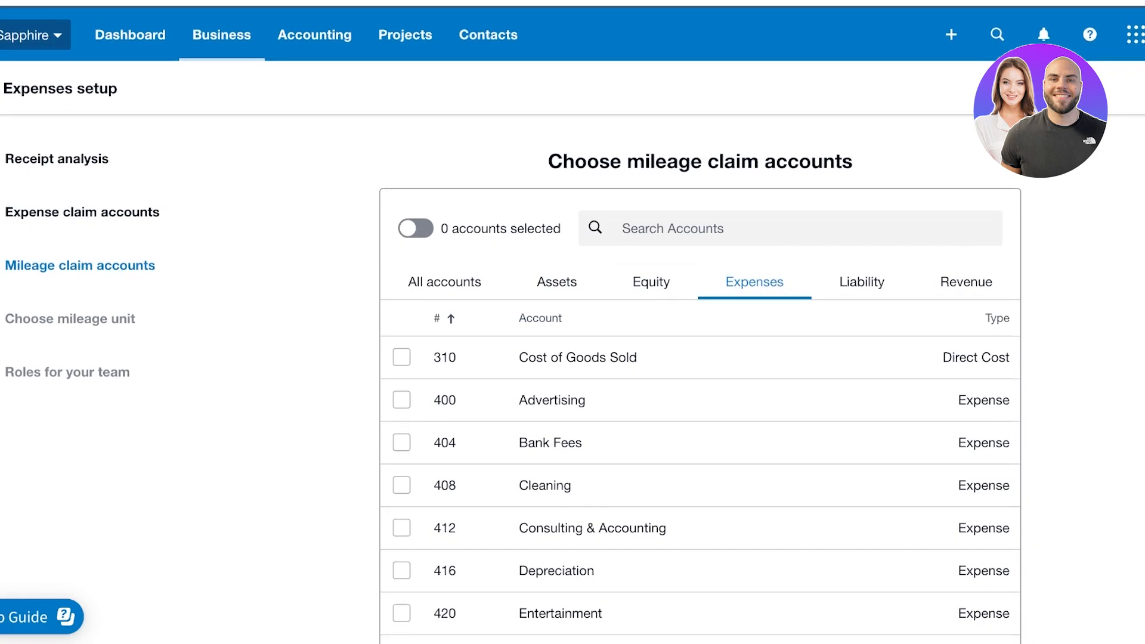
scroll(685, 322, down, 5)
scroll(685, 322, up, 6)
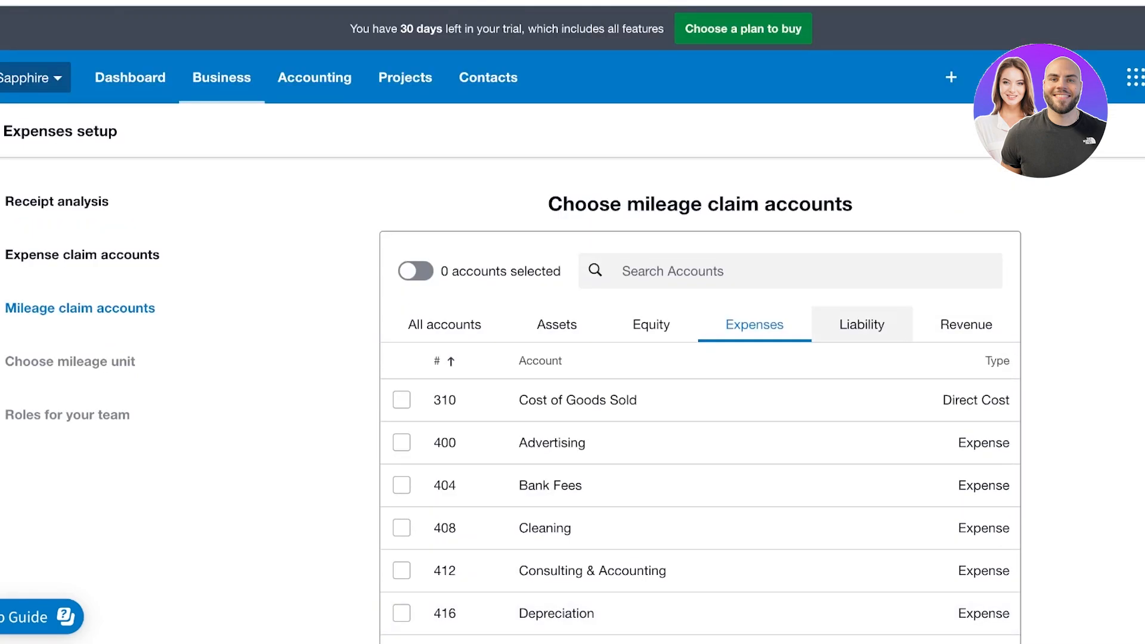
click(861, 325)
click(754, 324)
scroll(754, 325, down, 3)
click(401, 241)
click(401, 283)
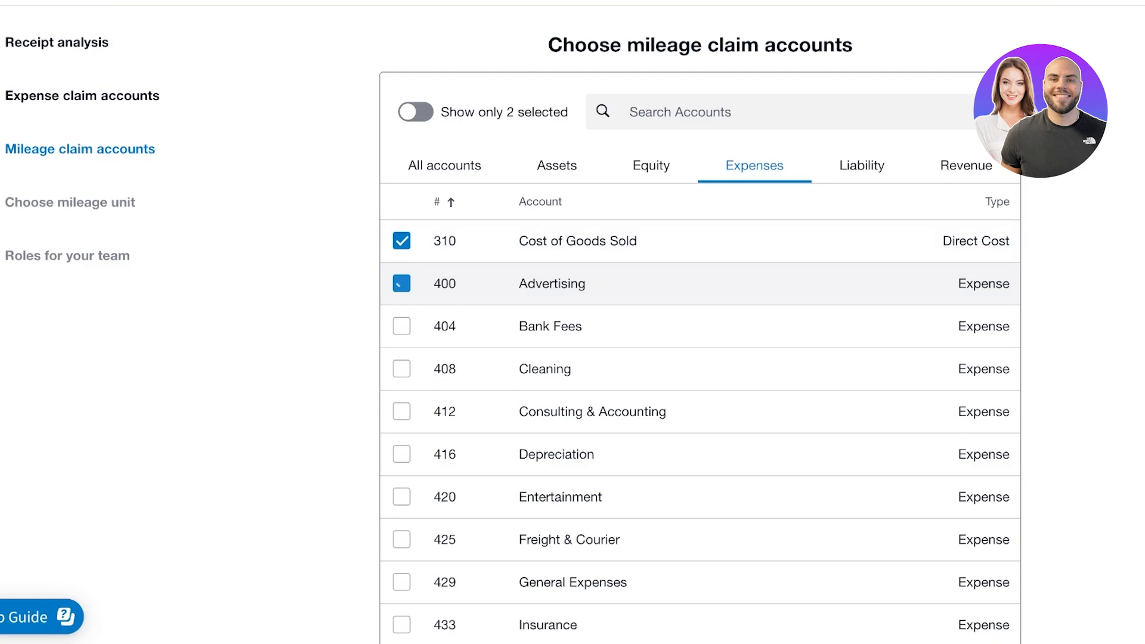
scroll(699, 389, down, 12)
click(699, 568)
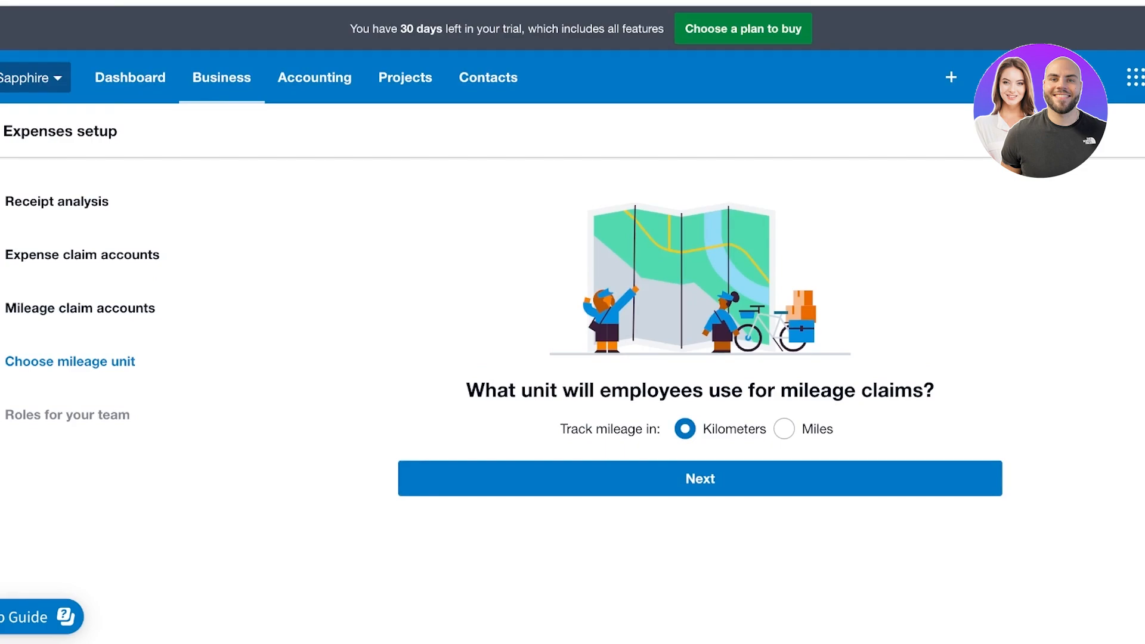
Keep Kilometers as the mileage unit and limit expenses roles to just yourself
click(783, 429)
click(685, 429)
click(700, 478)
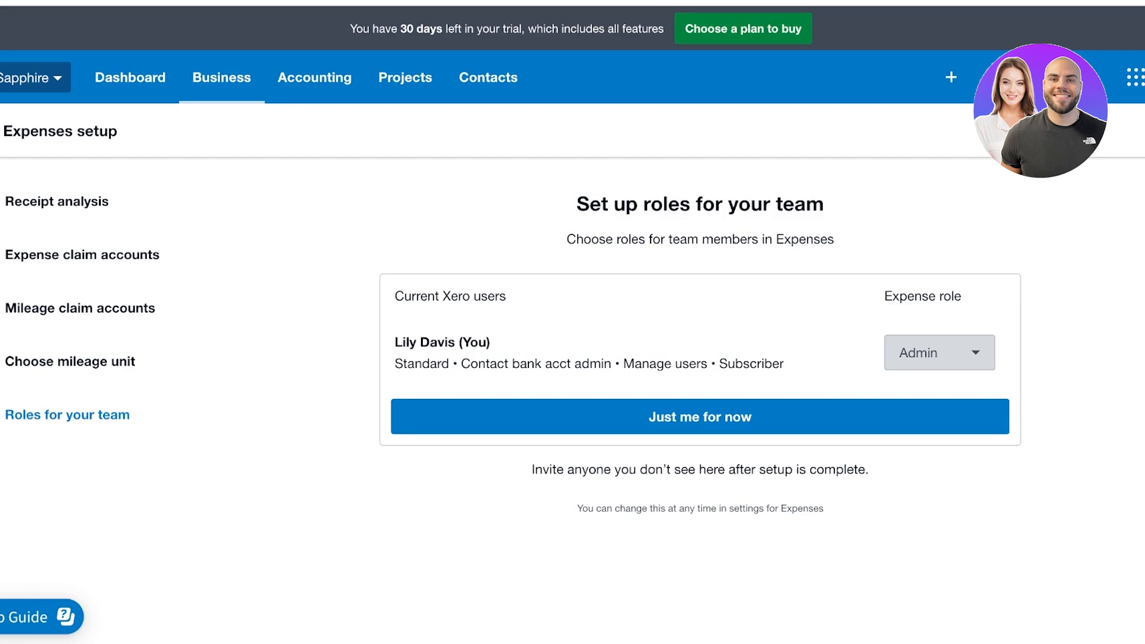
click(699, 417)
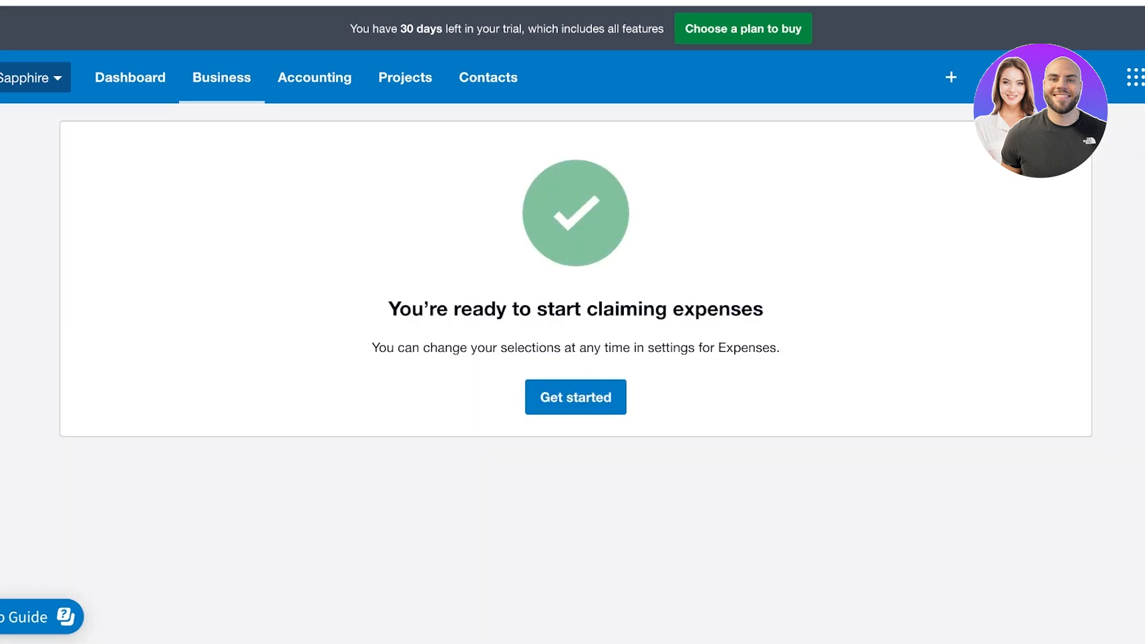
Visit the Purchases overview, then the Purchase orders list, and finally Bills to pay
click(222, 77)
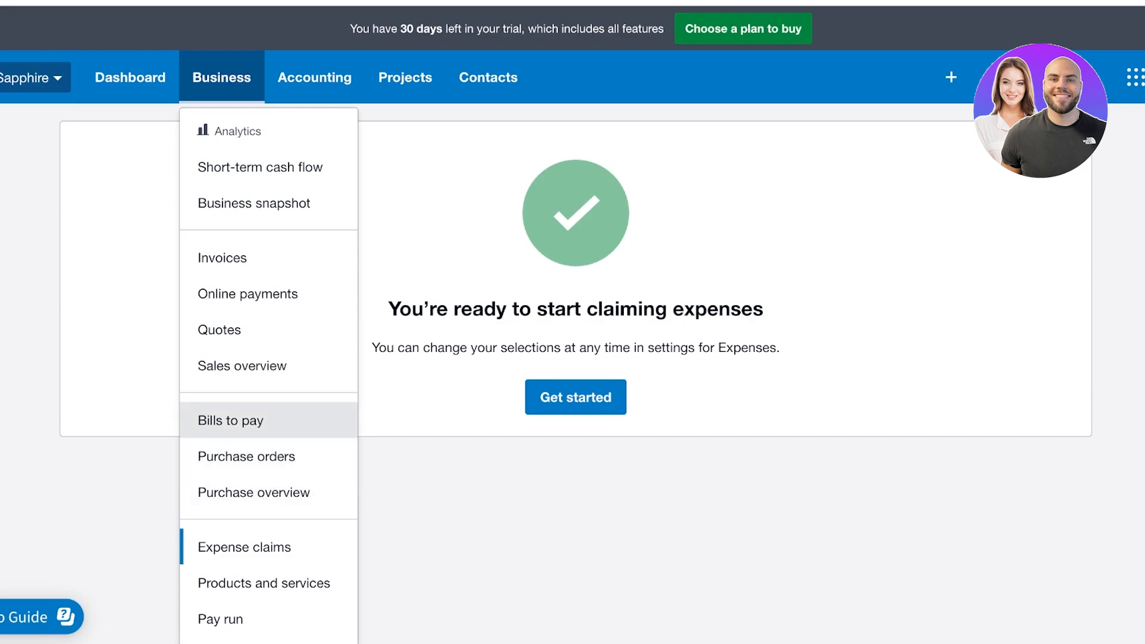
click(254, 493)
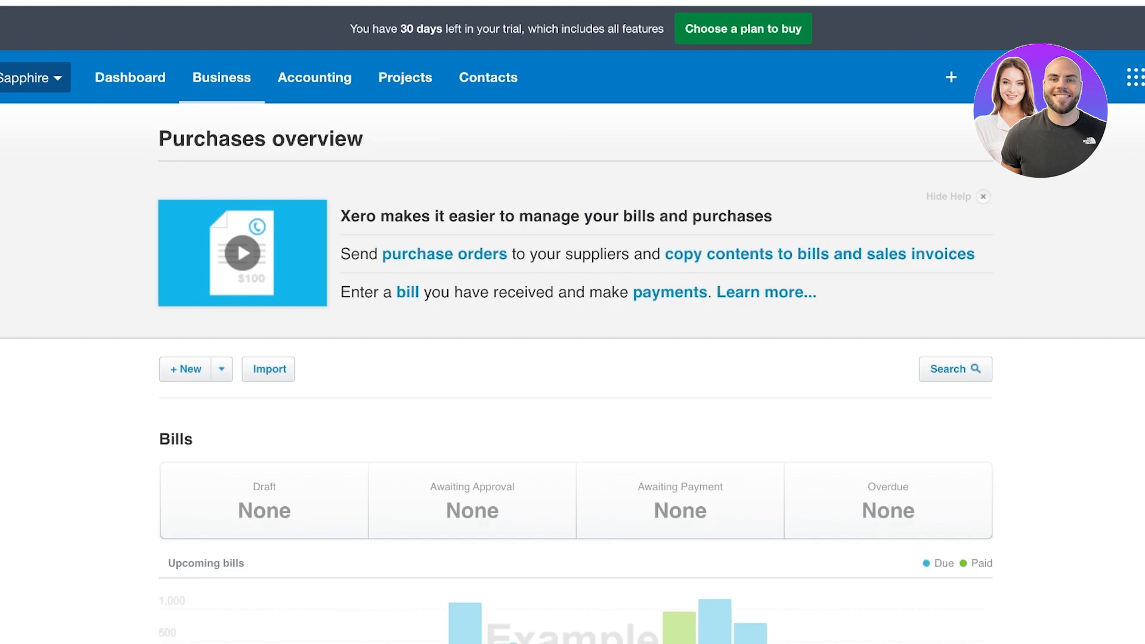
scroll(573, 358, down, 4)
scroll(572, 358, up, 4)
click(221, 78)
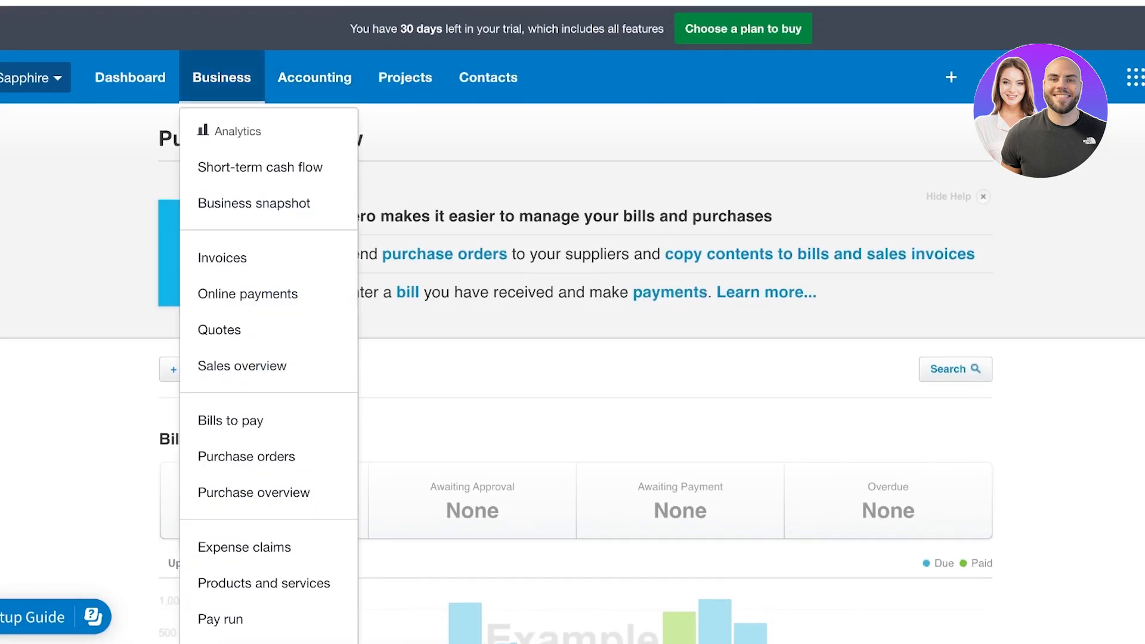
click(246, 456)
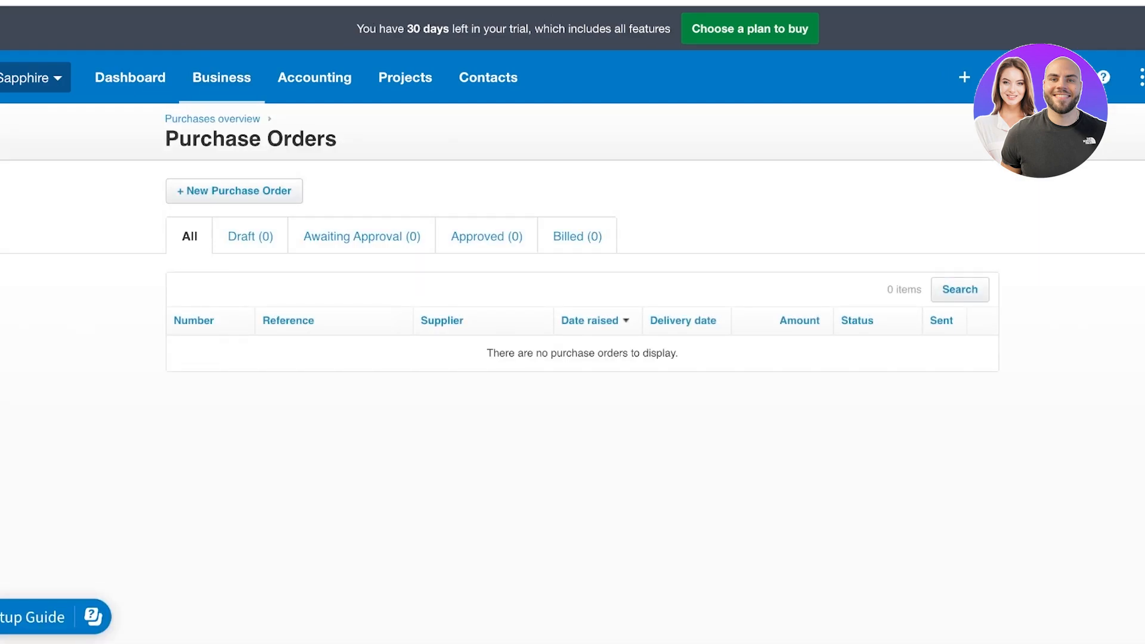
click(221, 77)
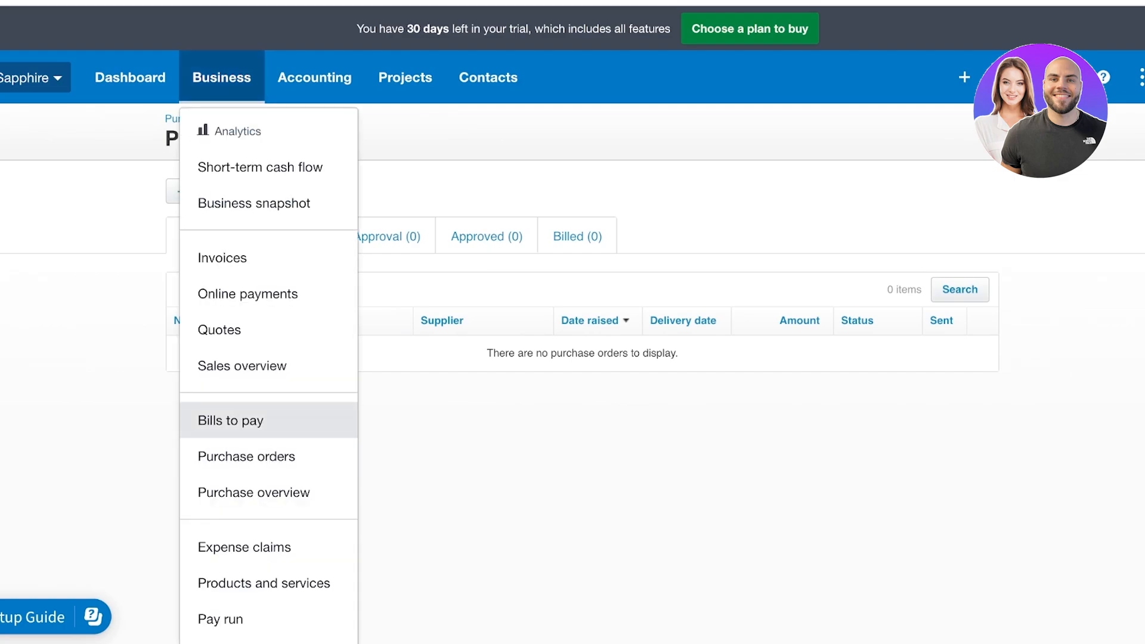
click(231, 420)
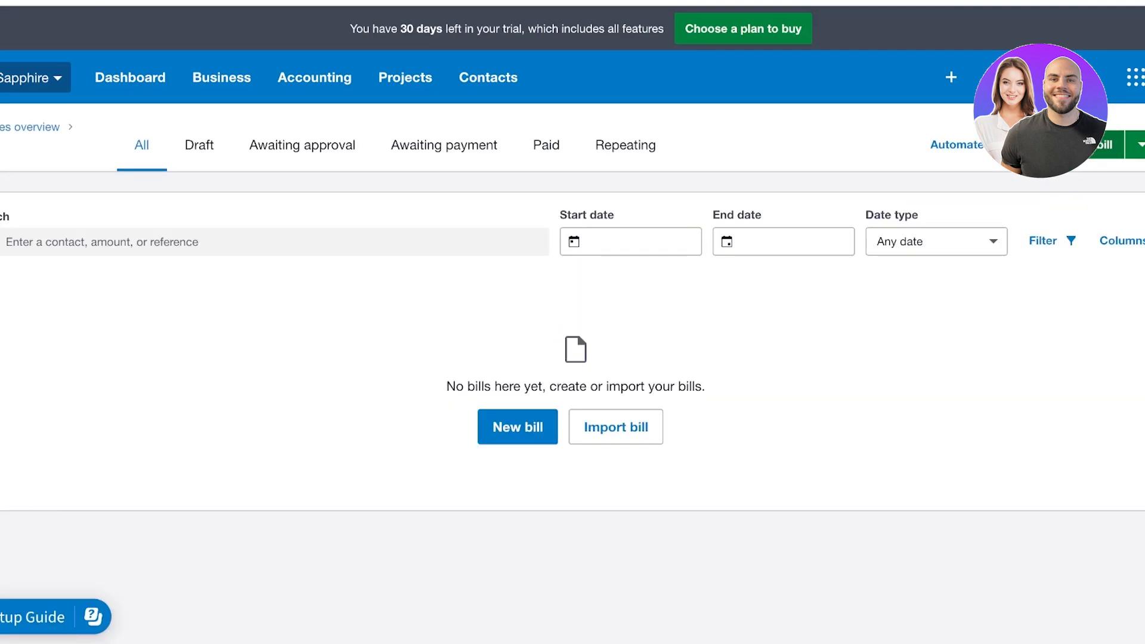
Preview the new bill form and the bill import instructions, returning to Bills each time
click(517, 427)
scroll(572, 357, down, 3)
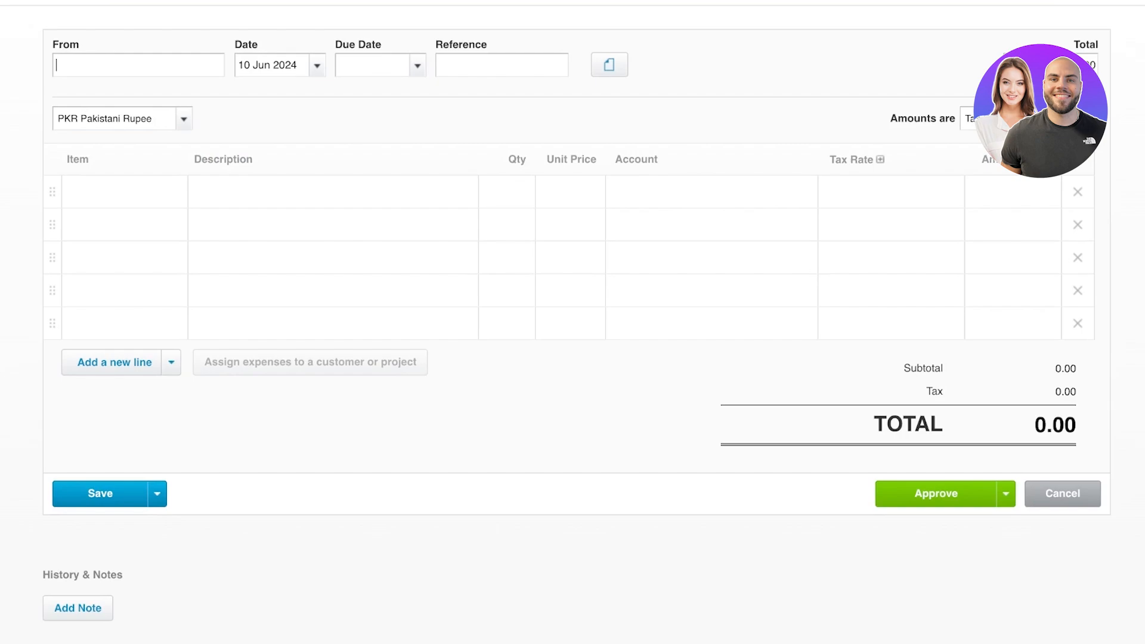
key(alt+Left)
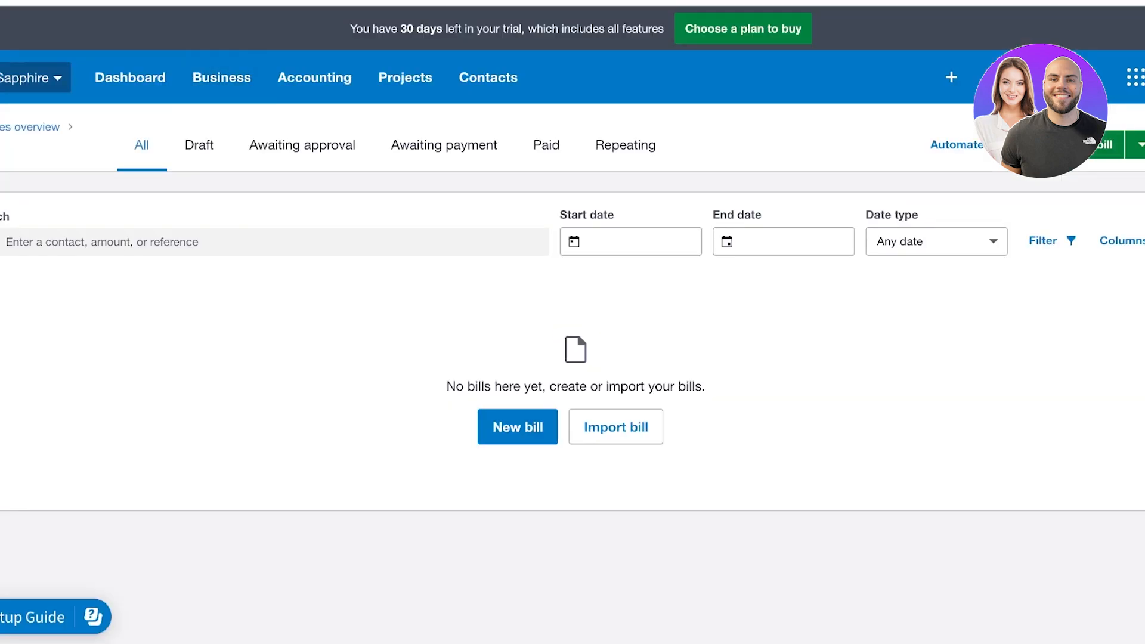
click(615, 426)
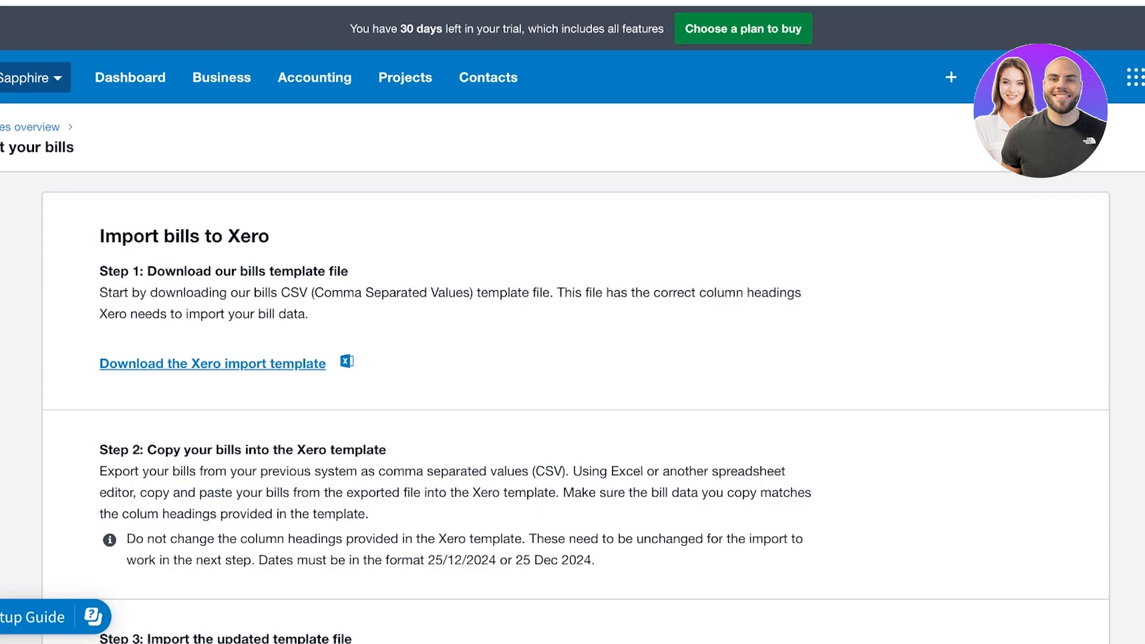
scroll(575, 382, down, 6)
scroll(575, 381, up, 6)
key(alt+Left)
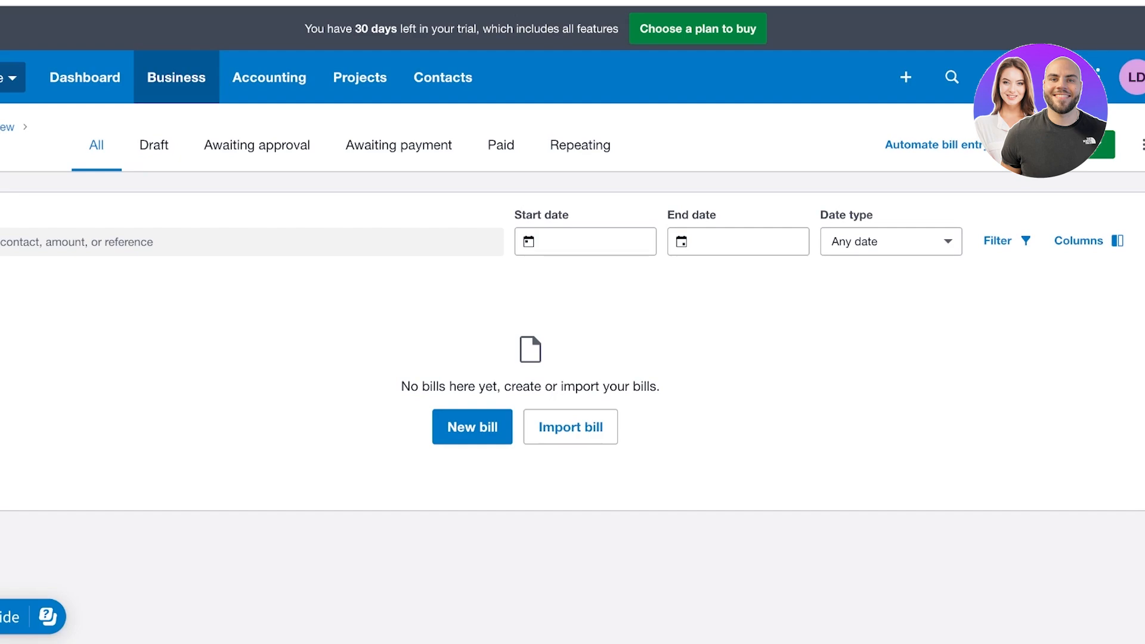
Check the Bills list's extra options menu, then go to the Quotes list
click(1142, 144)
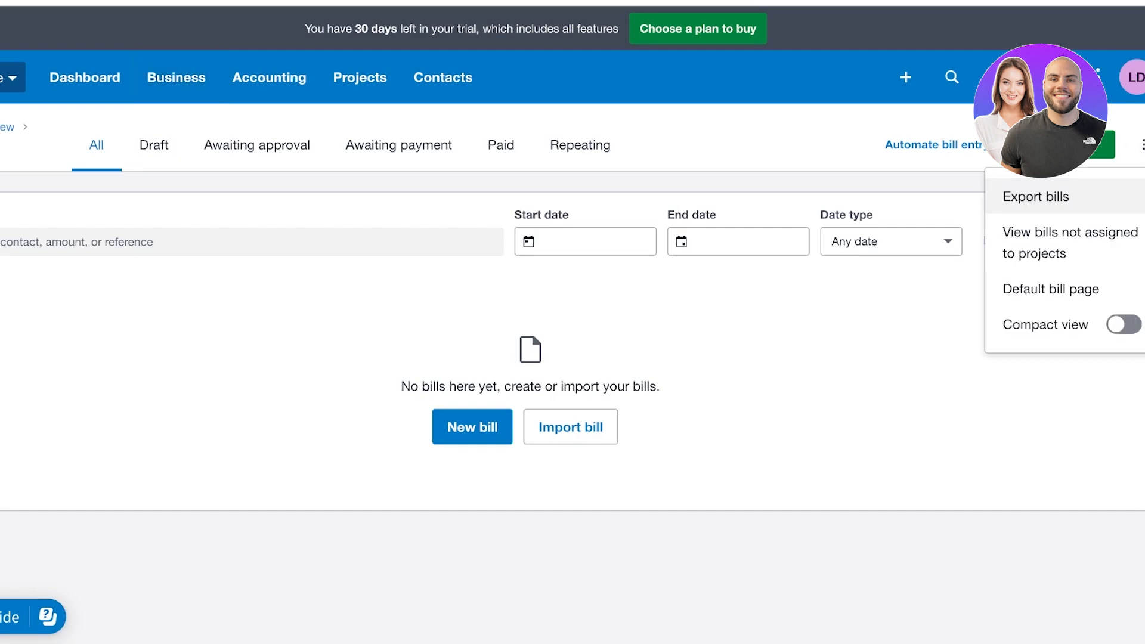
key(Escape)
click(1142, 144)
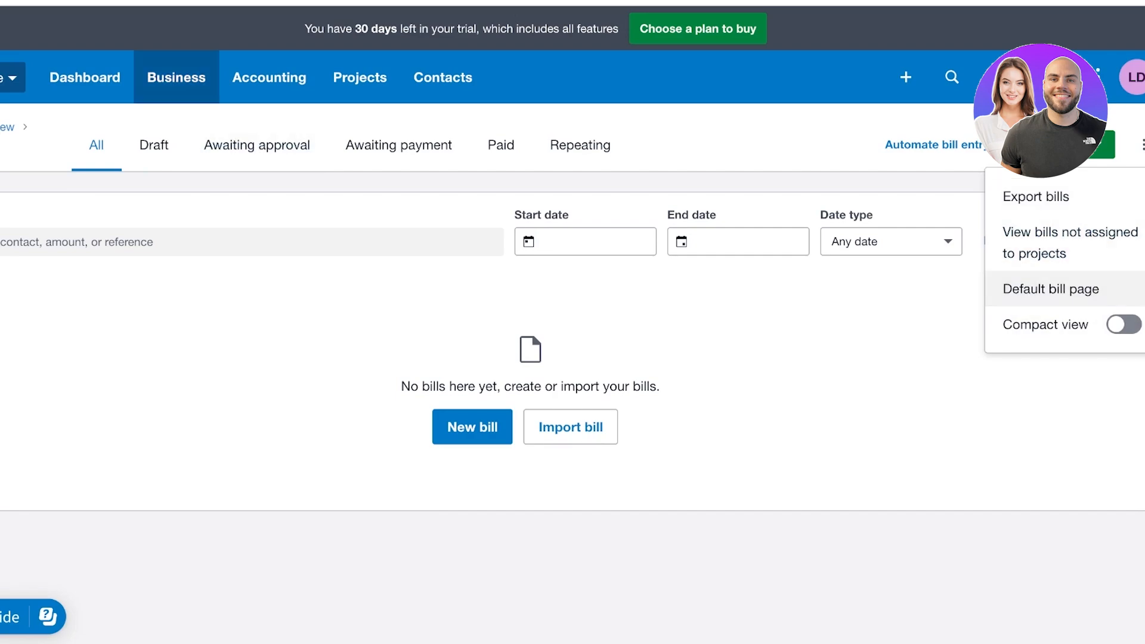
click(176, 77)
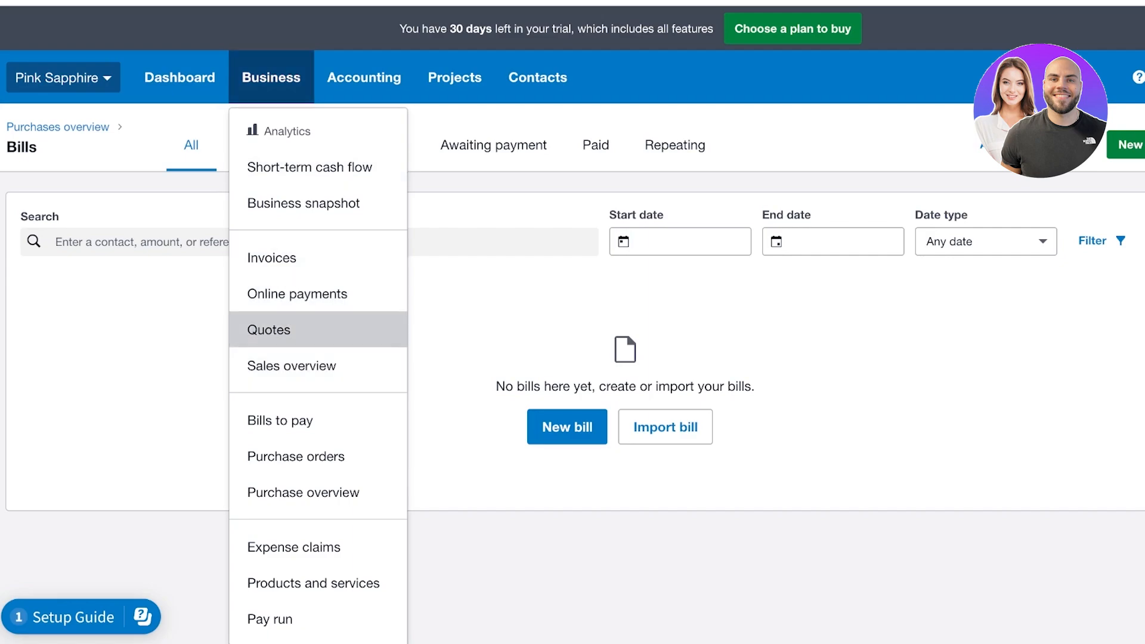
click(269, 330)
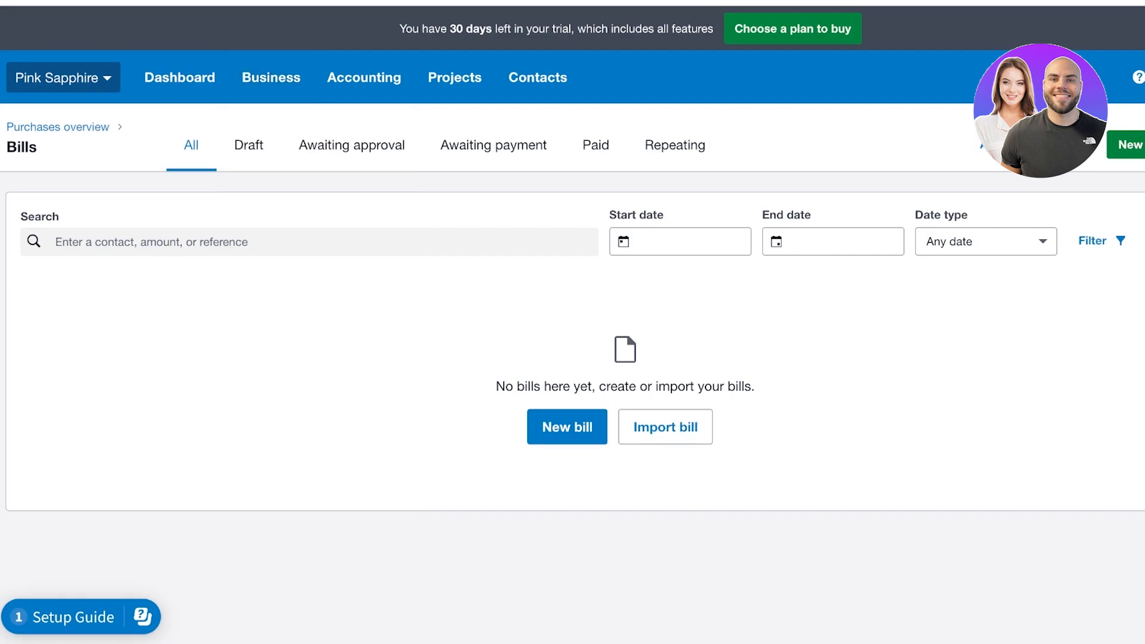
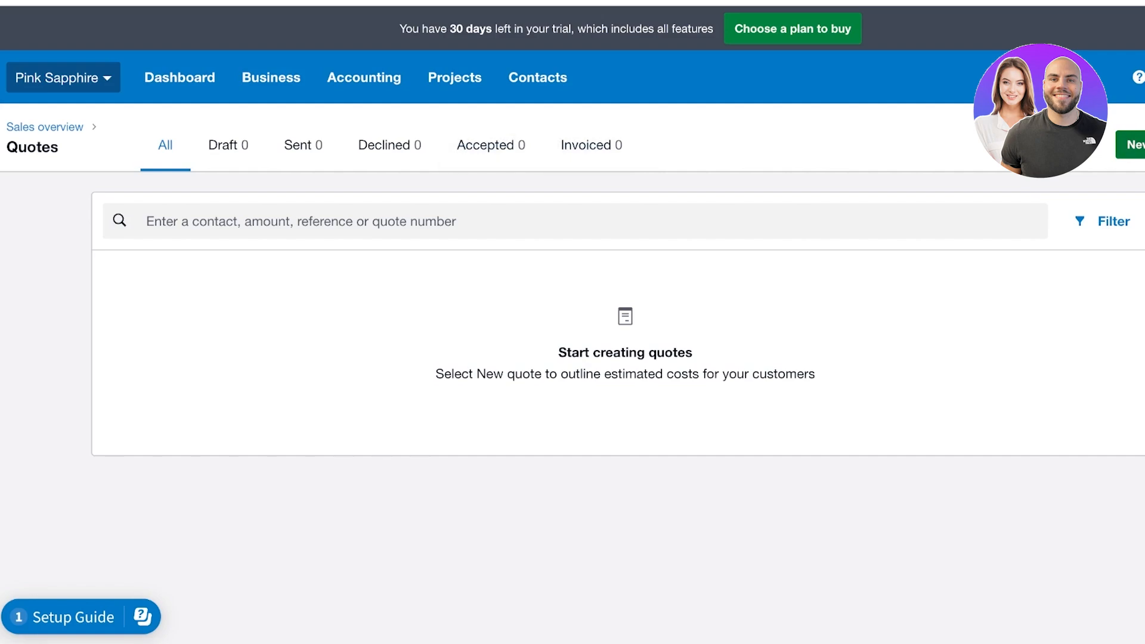
Start quote QU-0001 and look over its blank form, clicking into the first line's description
click(1134, 145)
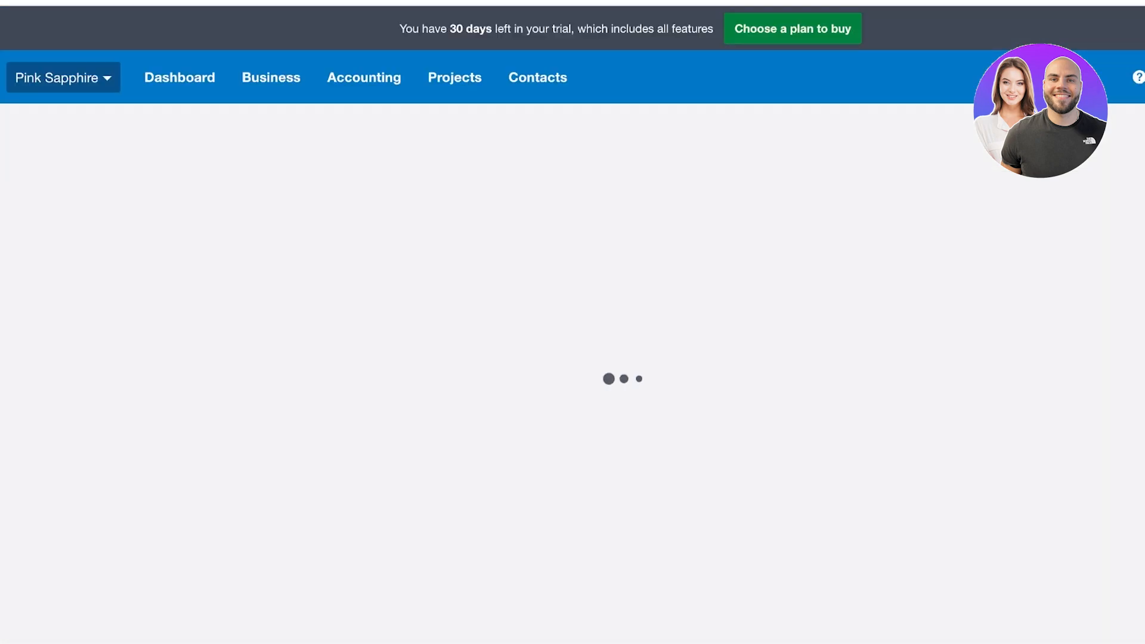
scroll(572, 358, down, 2)
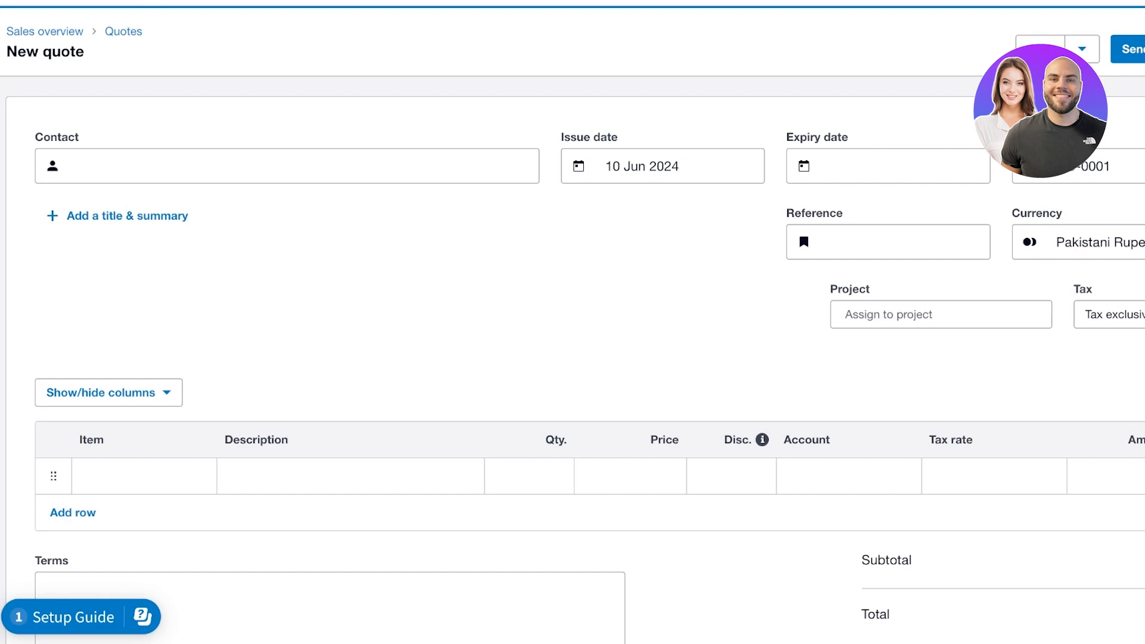
scroll(572, 358, up, 2)
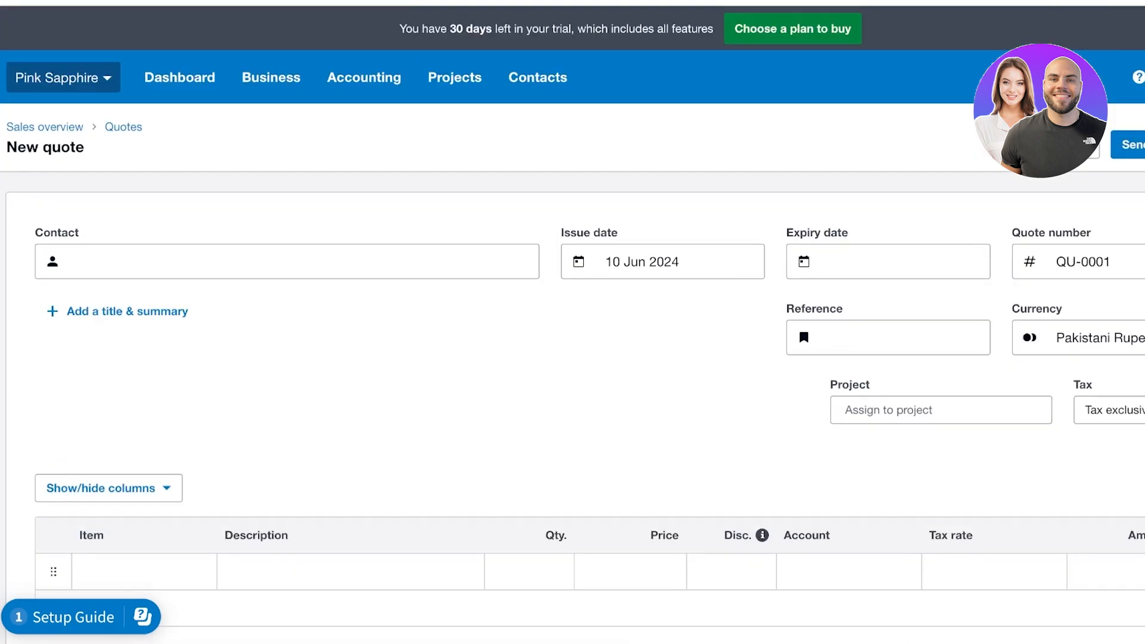
scroll(529, 334, down, 4)
click(381, 333)
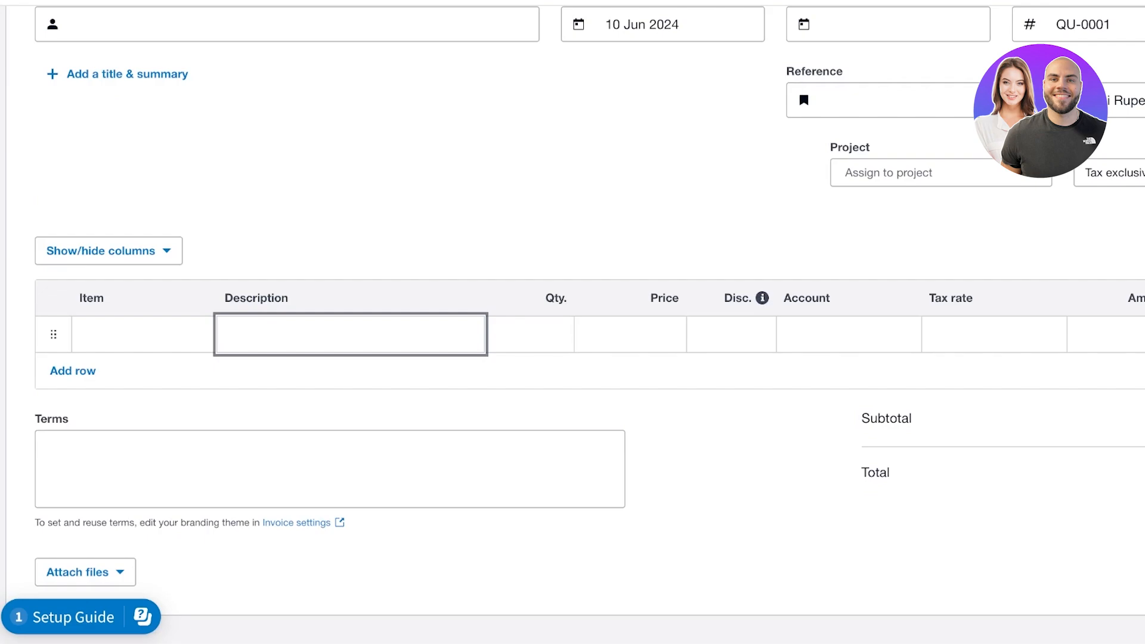
scroll(382, 268, up, 4)
click(271, 78)
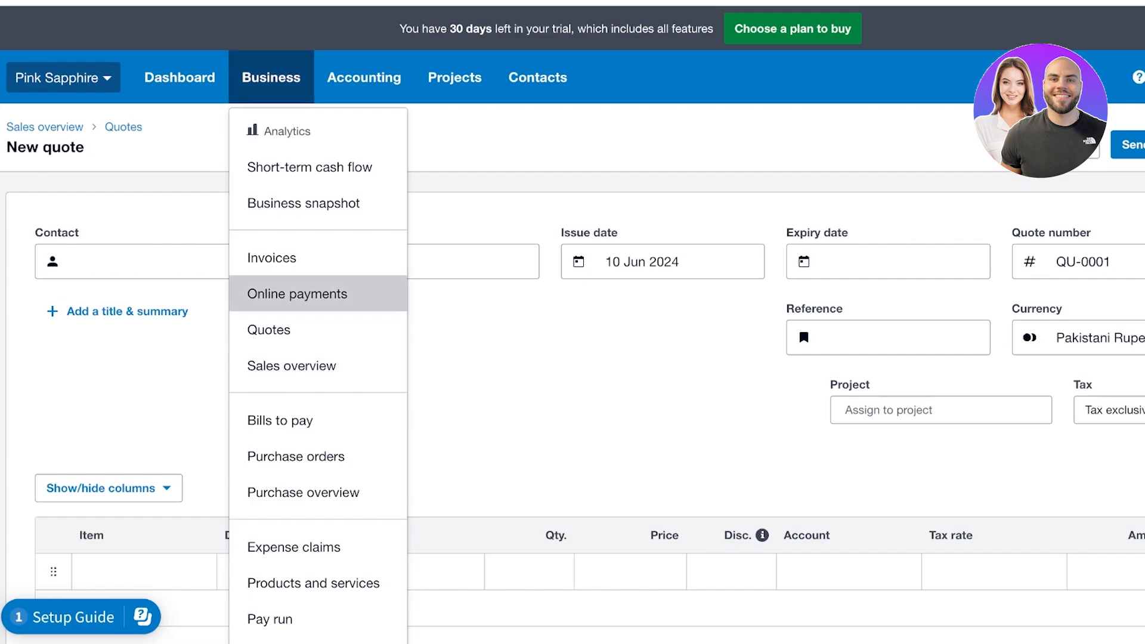
Visit the Online payments page, then the empty Invoices list, and start a new invoice
click(297, 293)
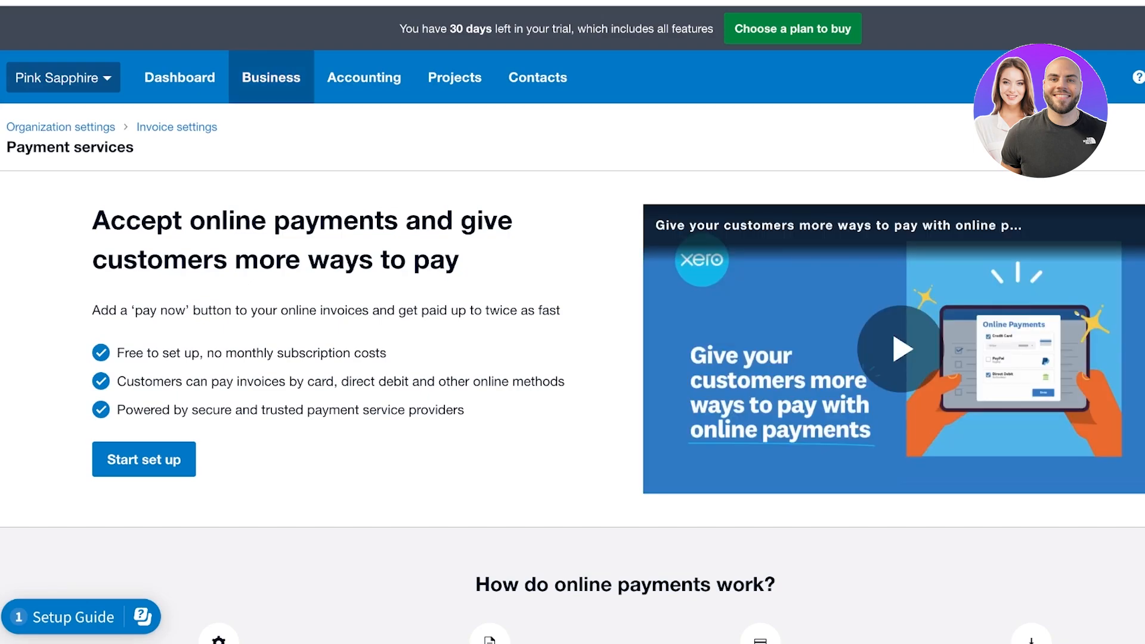
click(271, 77)
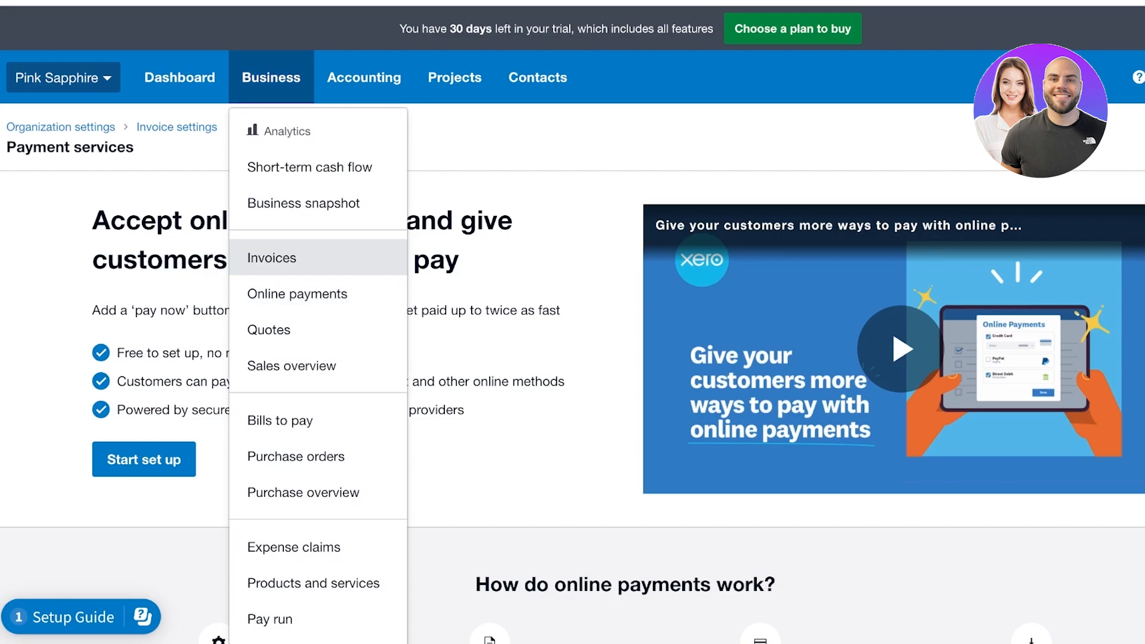
click(272, 257)
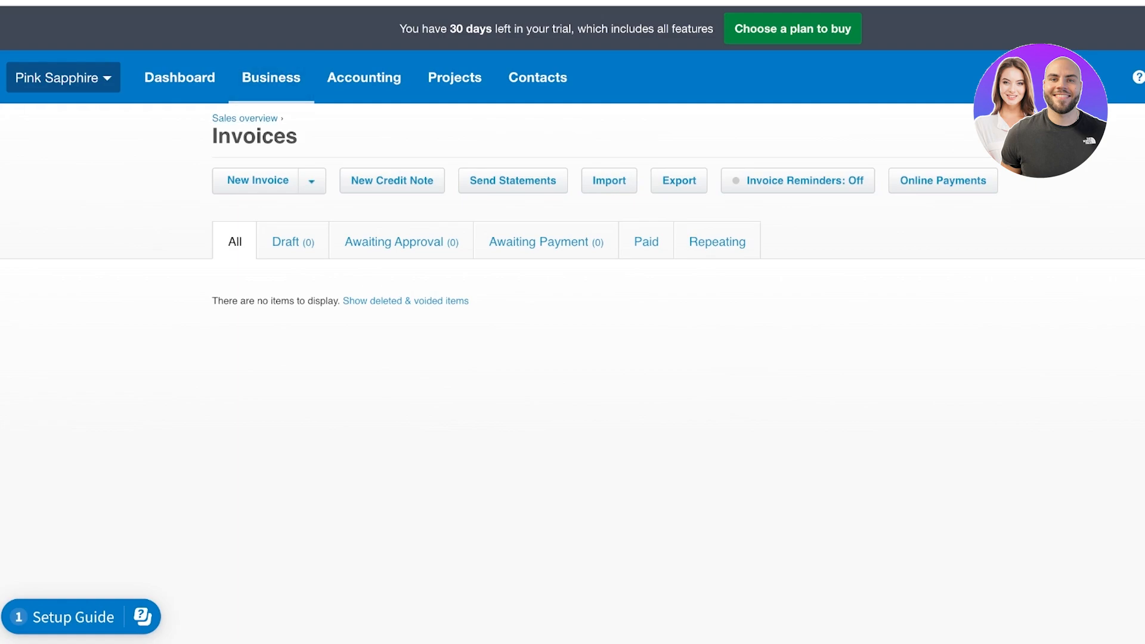
click(258, 180)
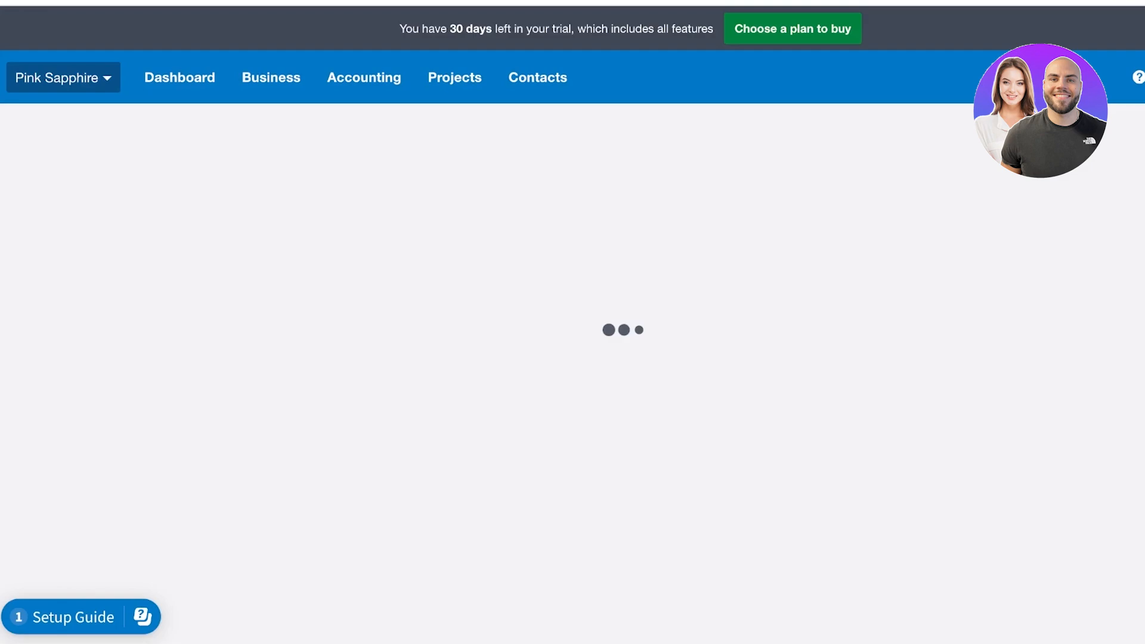
Address the draft invoice to the existing contact via the To field search
scroll(572, 369, down, 1)
scroll(572, 370, down, 3)
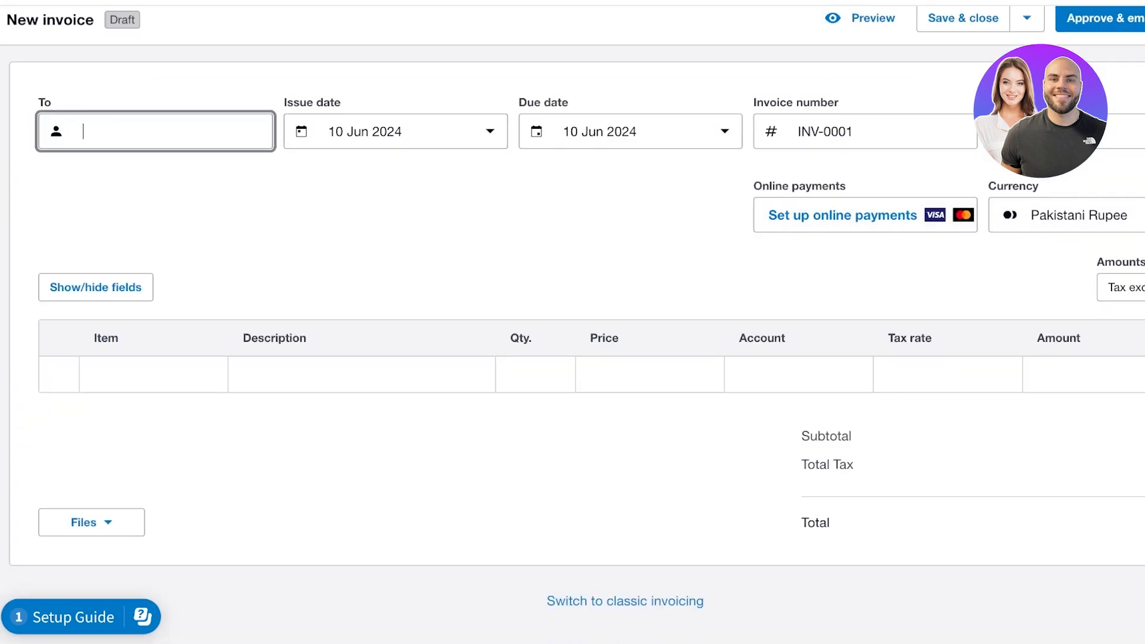
text(e)
key(BackSpace)
text(A[)
key(BackSpace)
key(BackSpace)
text(L)
key(BackSpace)
text(Me)
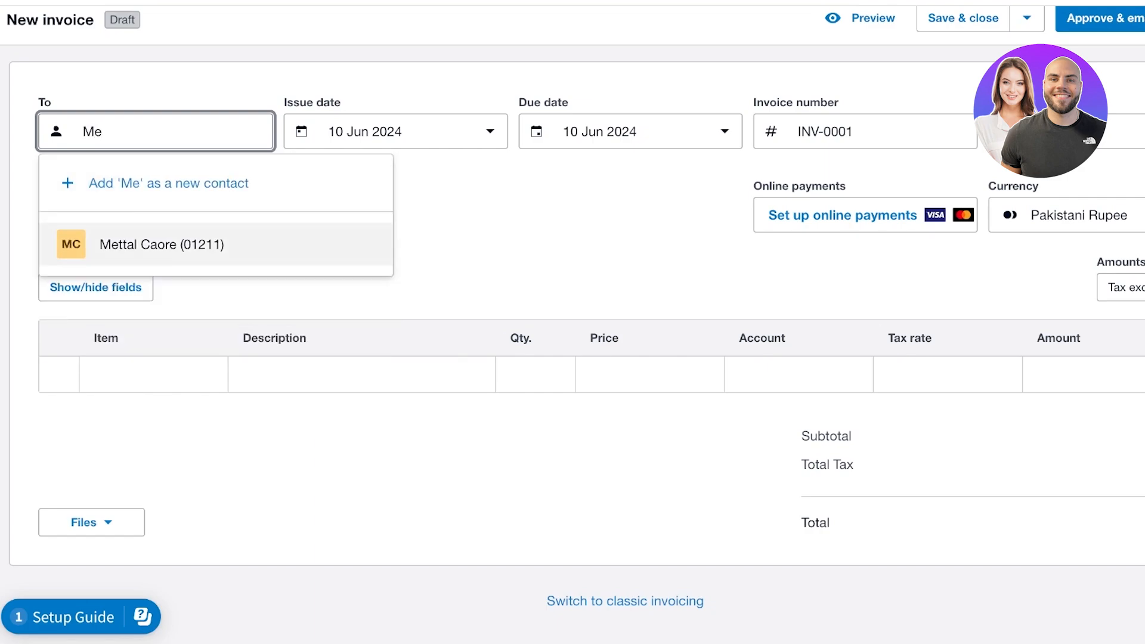
key(BackSpace)
key(BackSpace)
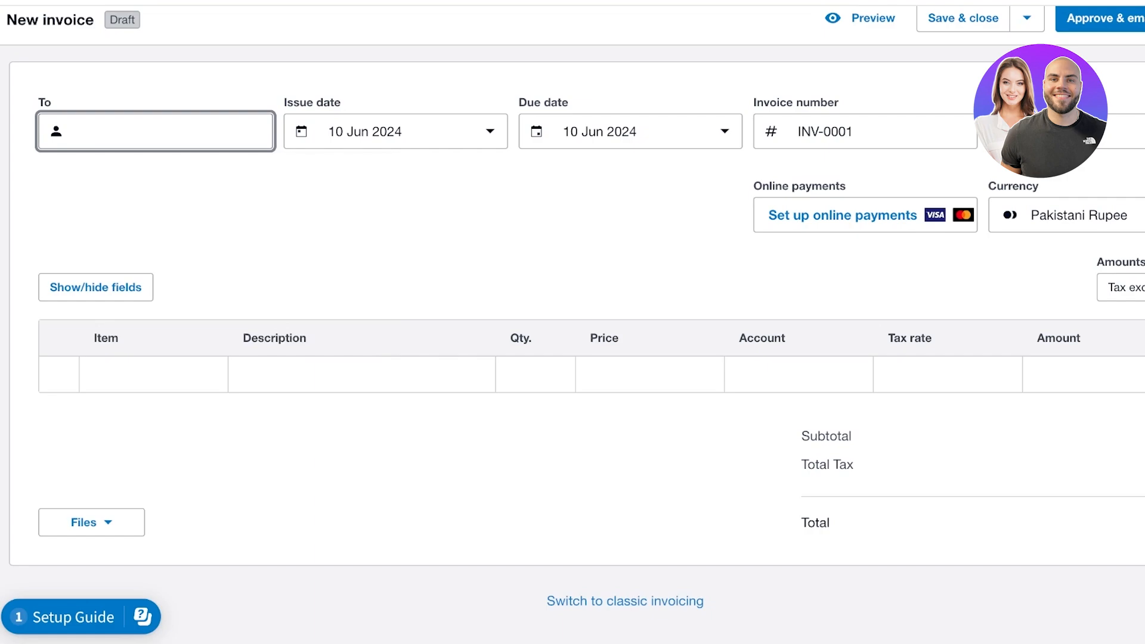
text(a)
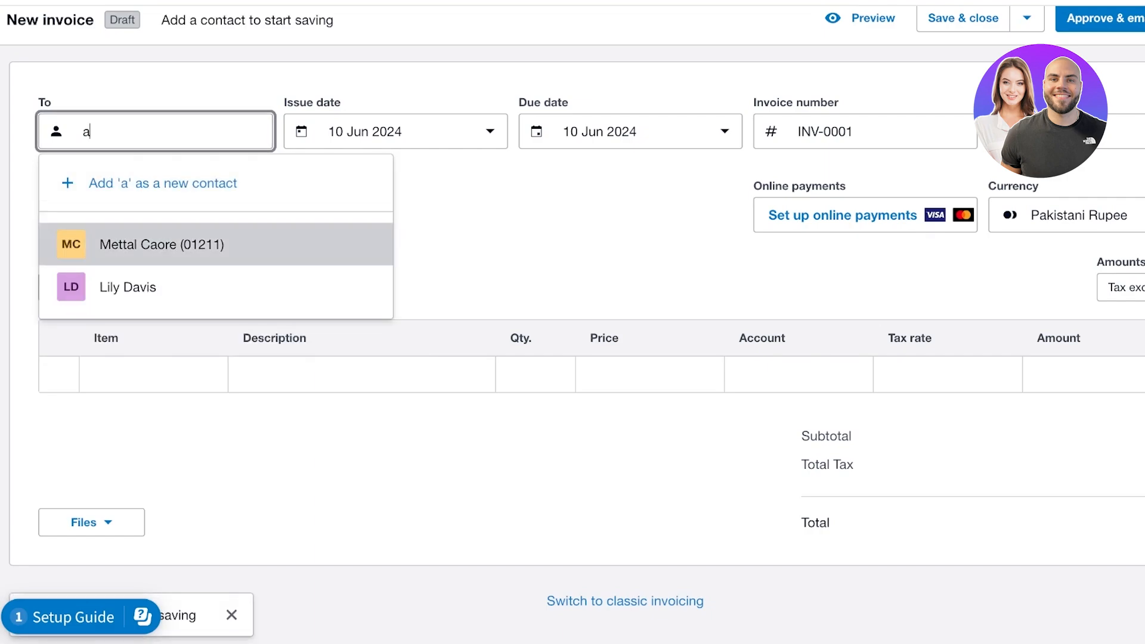
key(Return)
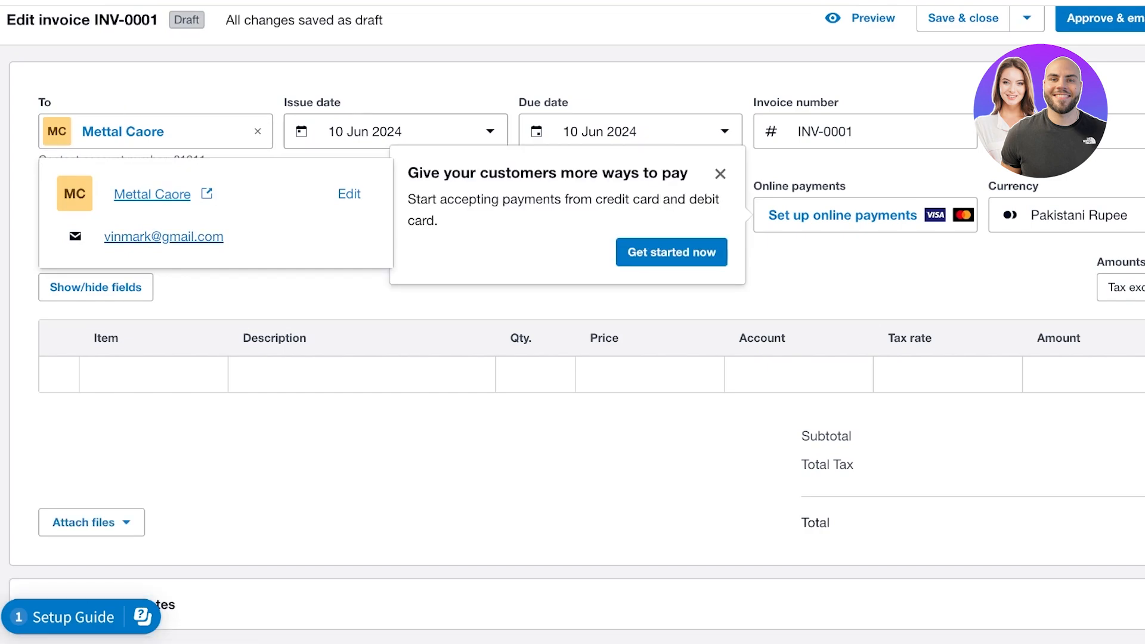
click(720, 174)
Make the invoice due in 14 days, on 24 Jun 2024
click(379, 131)
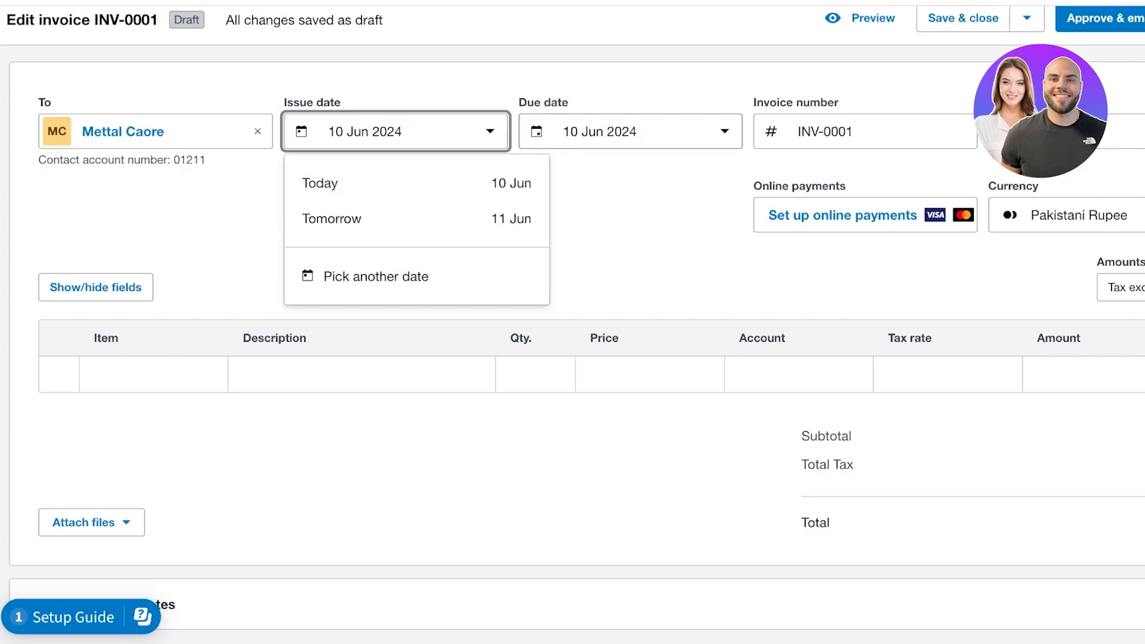
click(641, 132)
scroll(641, 298, down, 1)
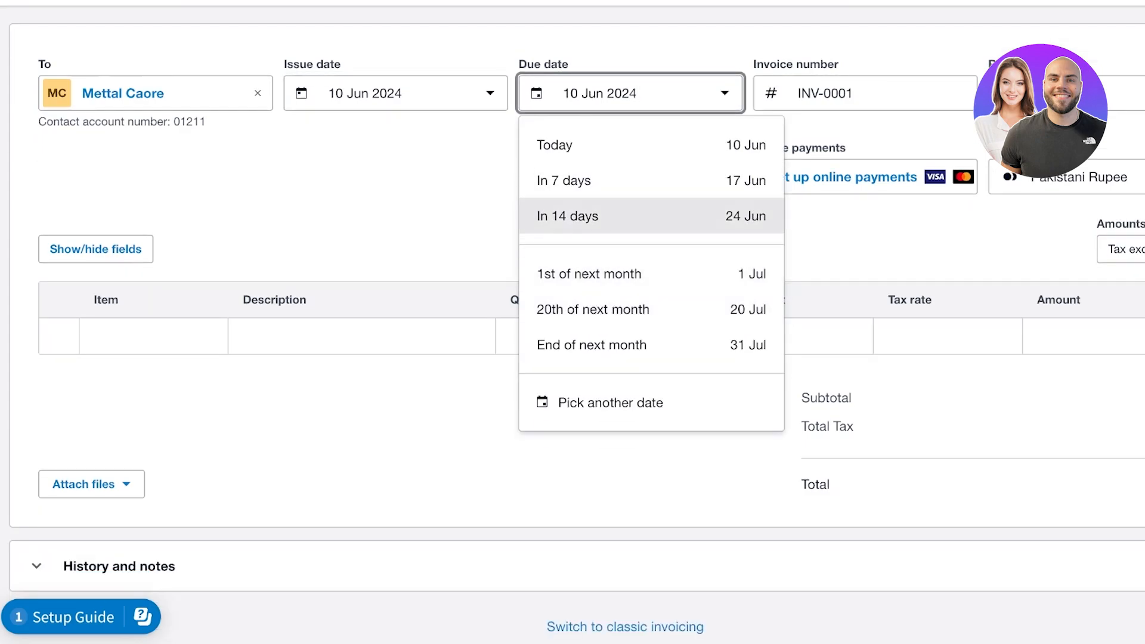
click(596, 216)
scroll(596, 298, up, 3)
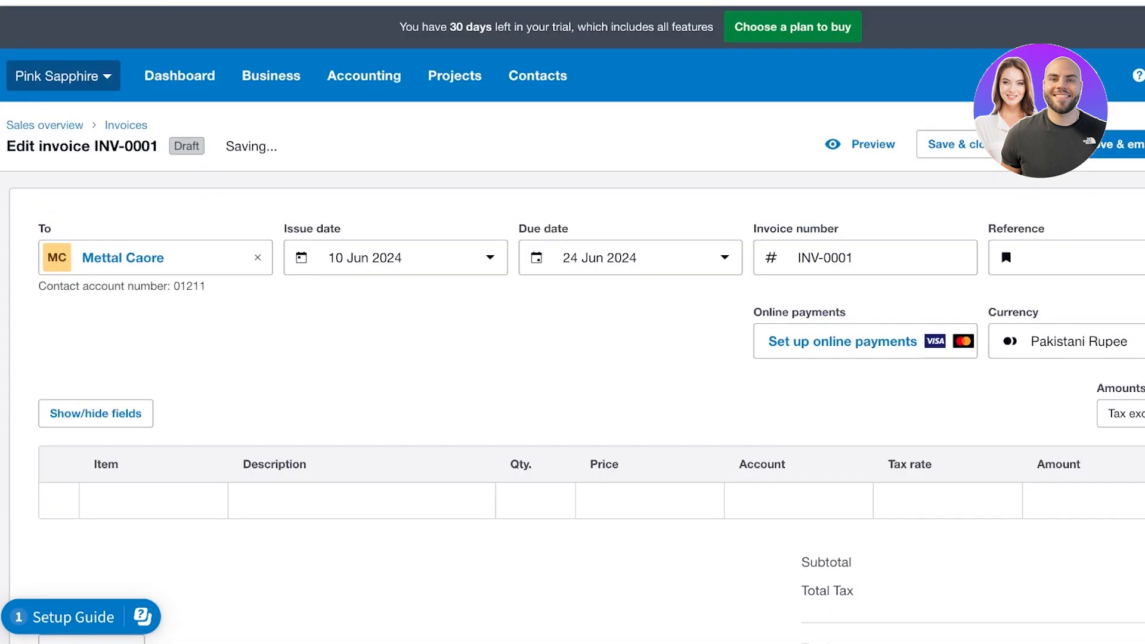
scroll(719, 258, right, 1)
Set the invoice currency to United States Dollar
click(718, 257)
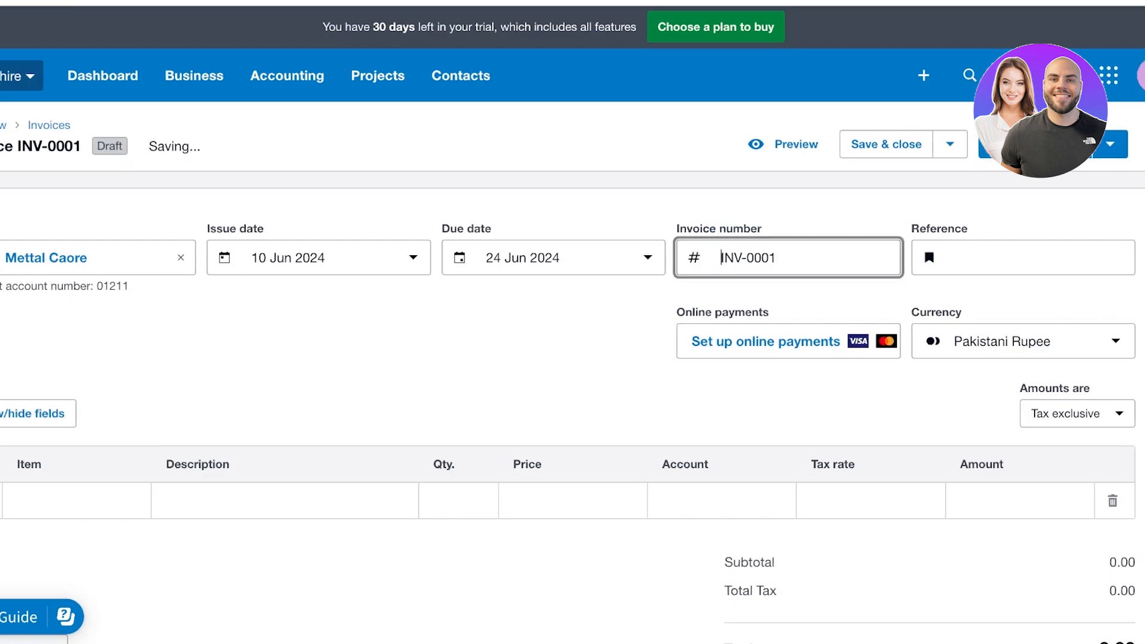
click(956, 257)
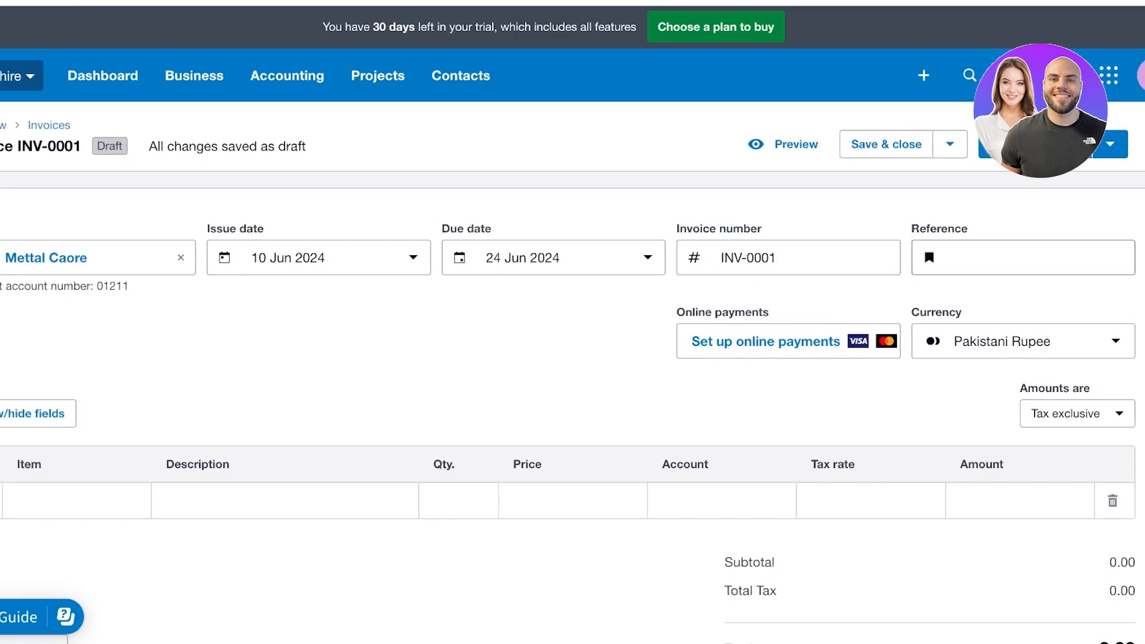
text(s)
key(BackSpace)
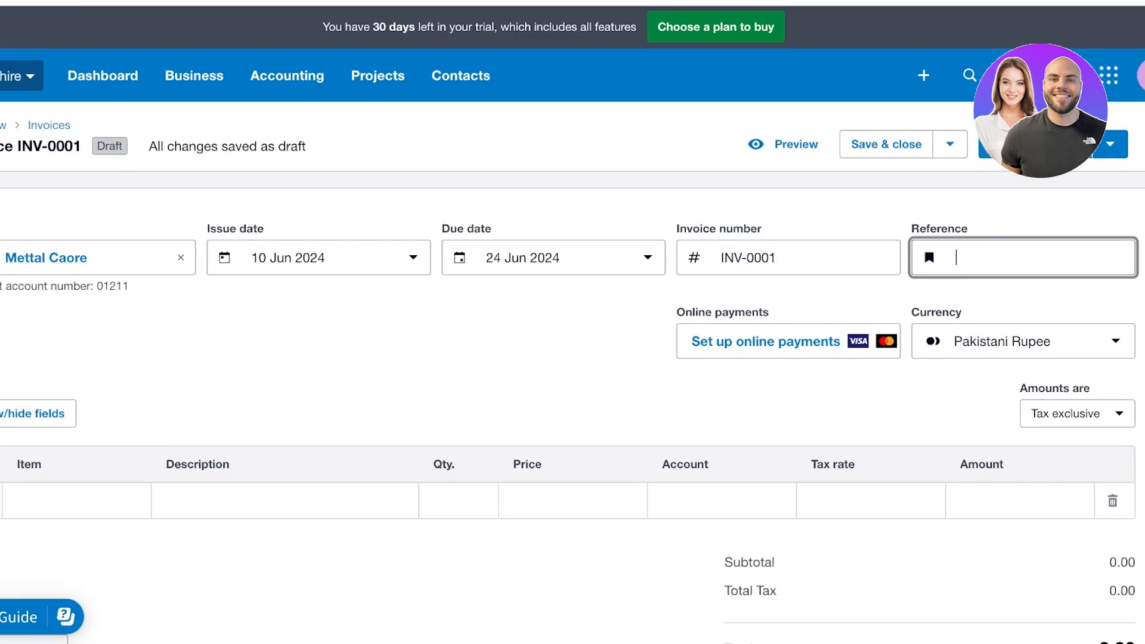
click(1023, 341)
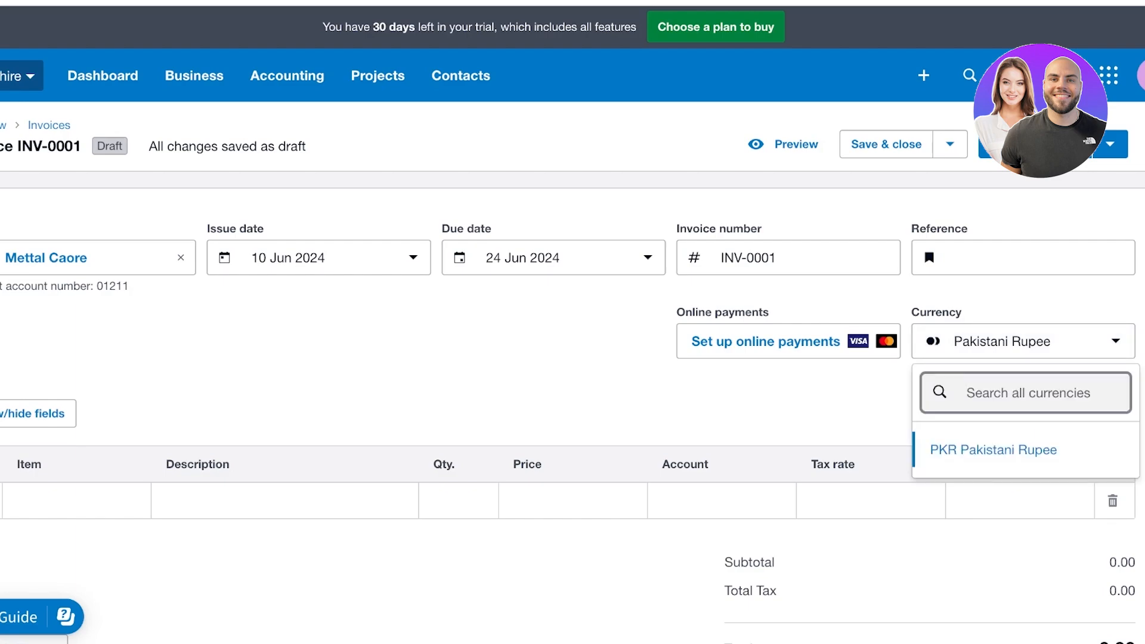
text(US)
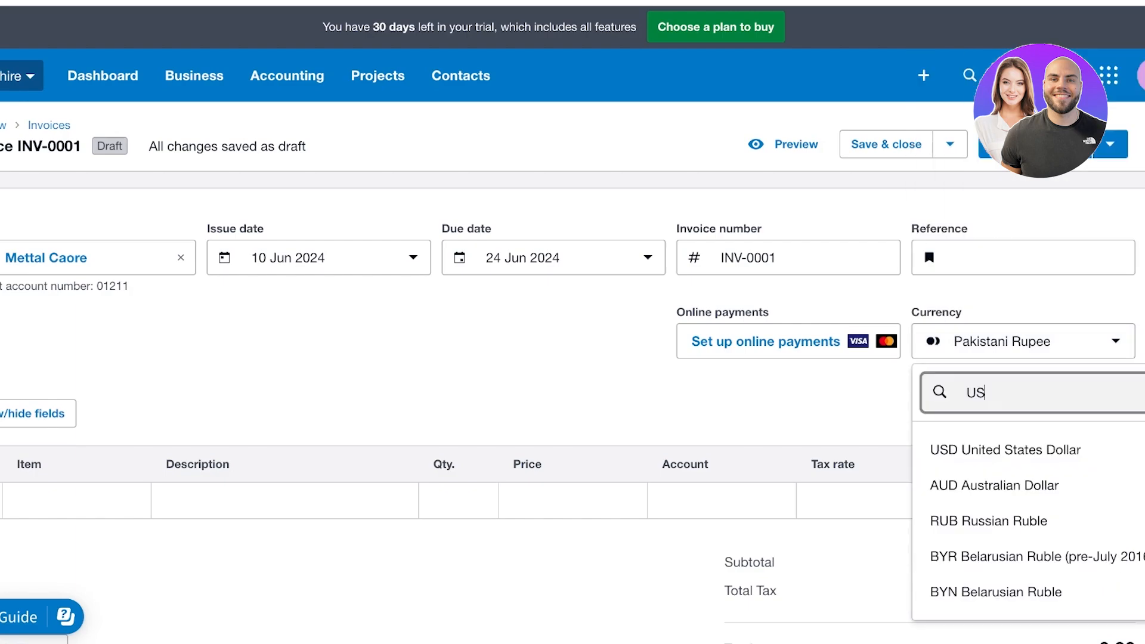
key(Return)
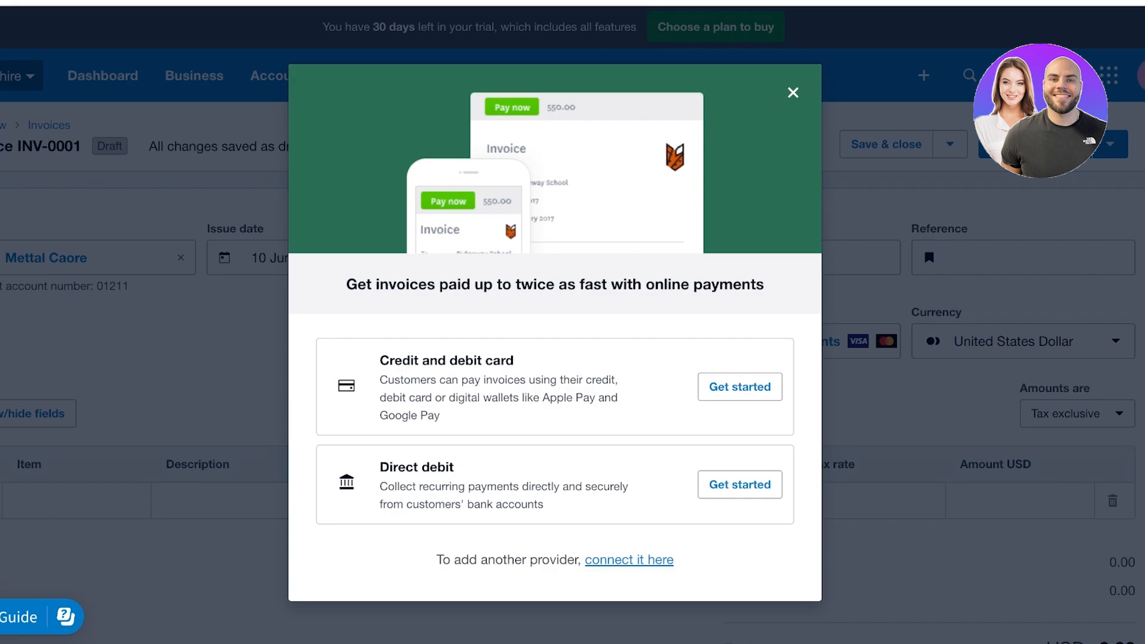
Add a Silver Sapphire Heart Necklace at 60.00 to the first invoice line
click(792, 93)
scroll(572, 322, down, 3)
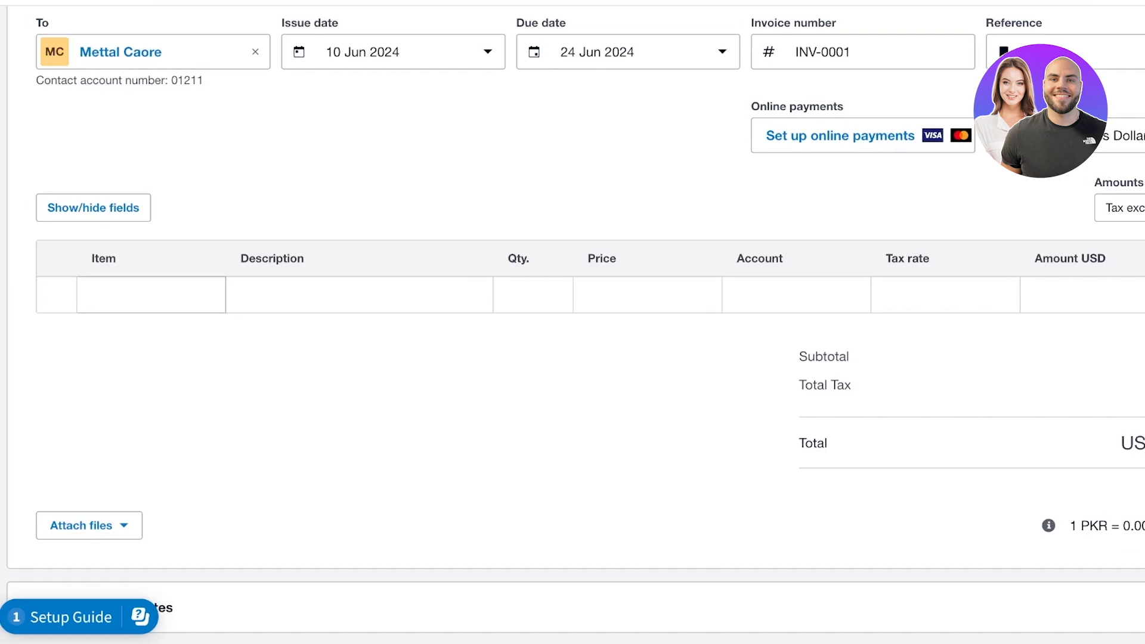
click(113, 294)
key(Escape)
click(150, 294)
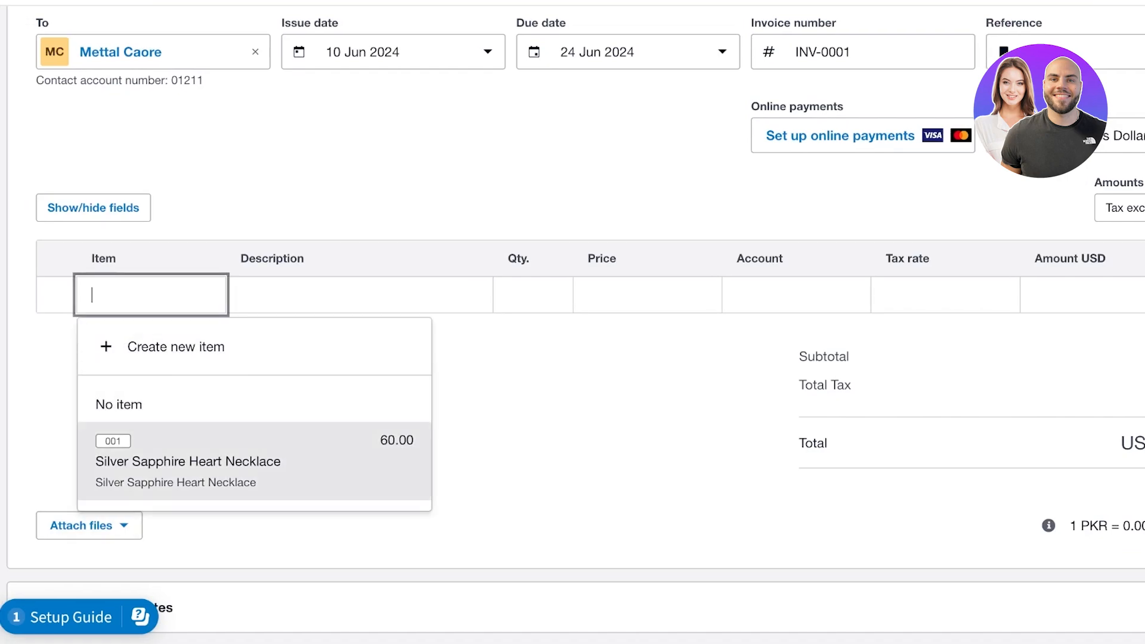
click(187, 462)
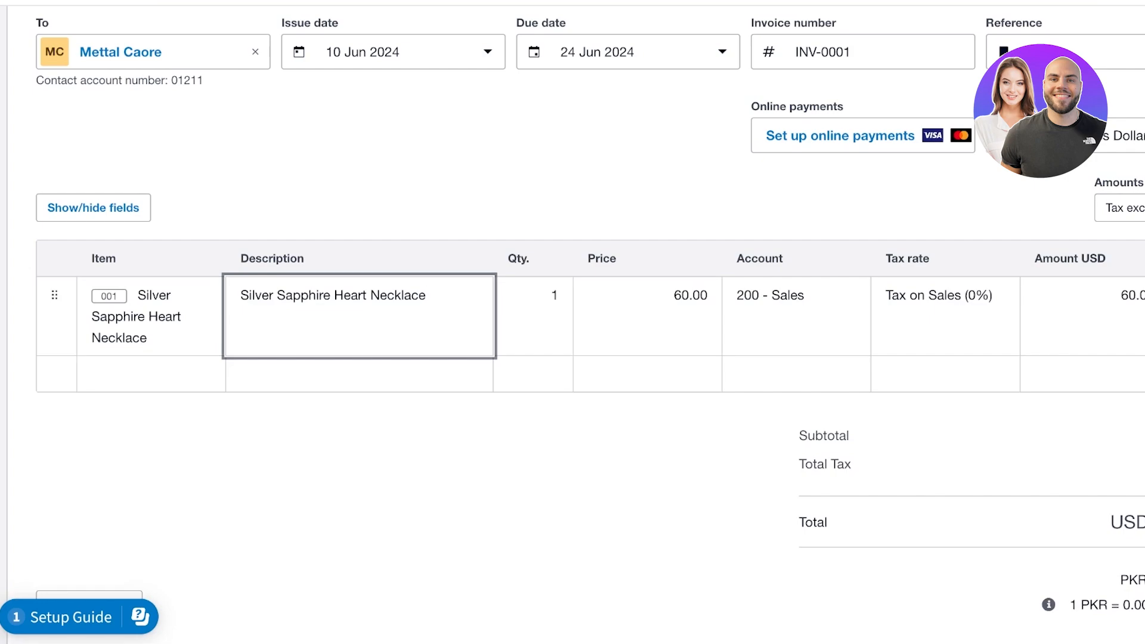
Set the necklace line's quantity to 2000, making the total USD 120,000
click(549, 295)
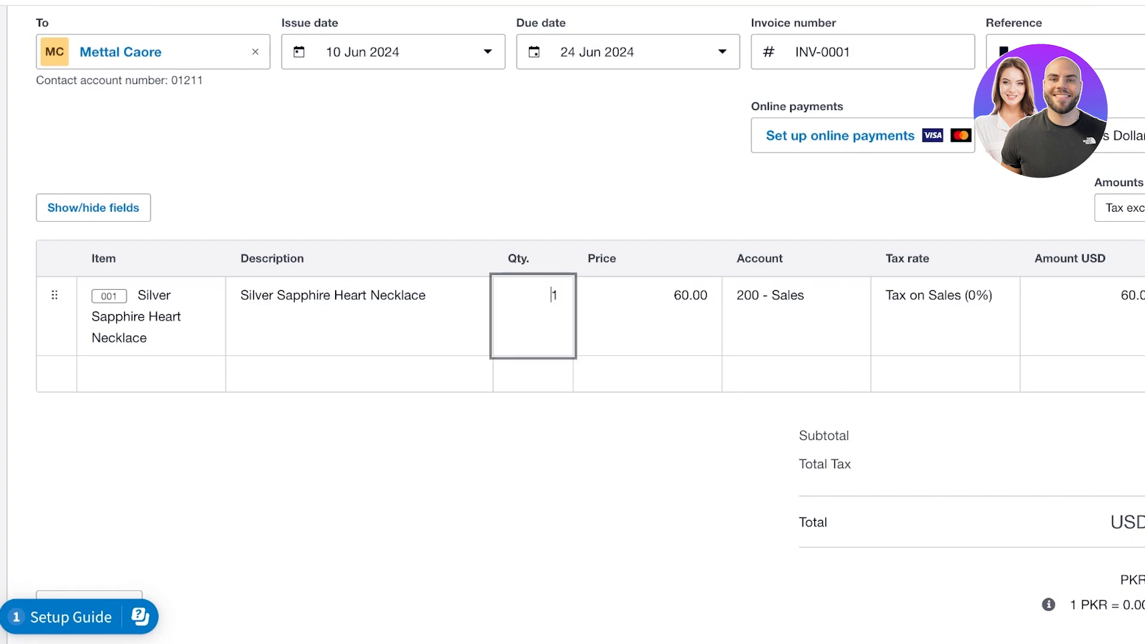
double_click(550, 295)
click(550, 295)
text(200)
key(Delete)
text(0)
click(647, 454)
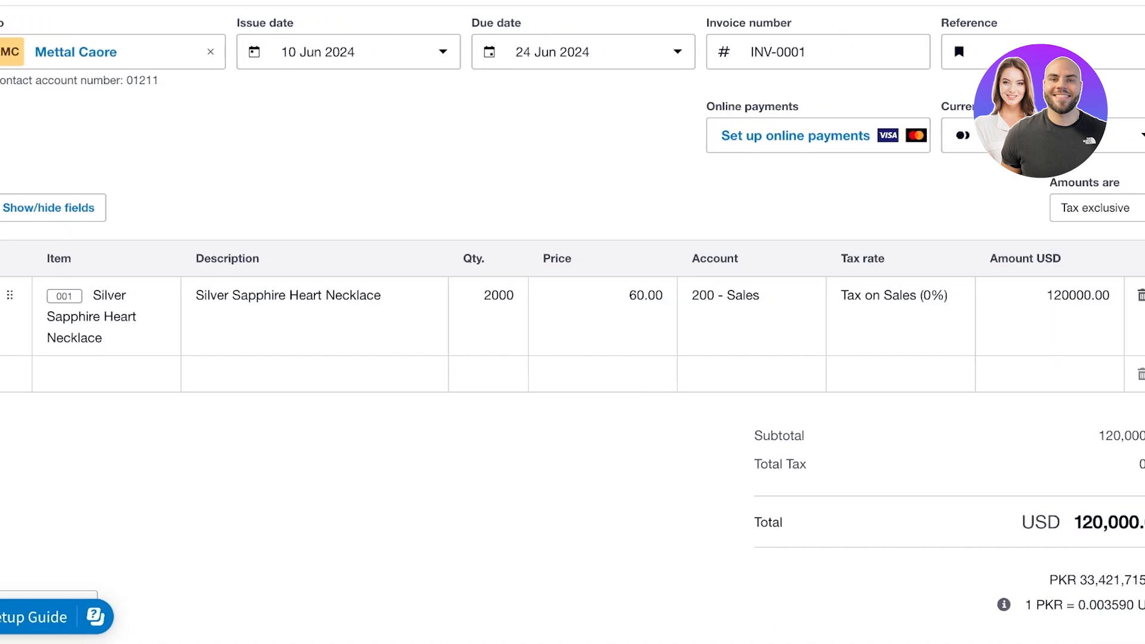
click(910, 295)
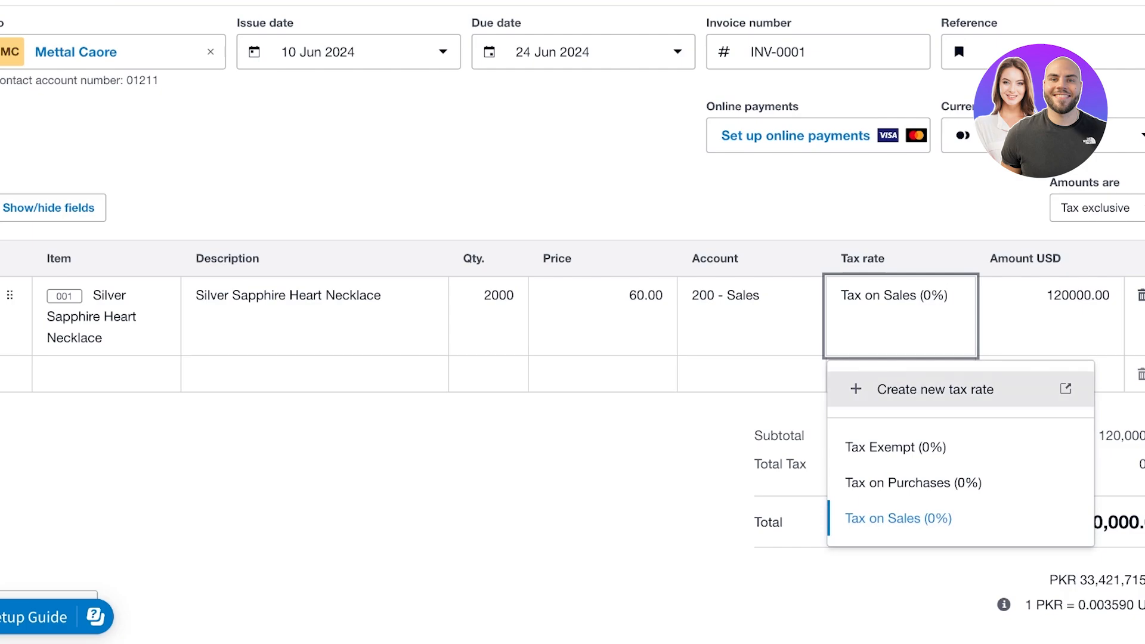
Add and save a new tax rate named Sales Tac with one percentage component
click(944, 296)
click(944, 295)
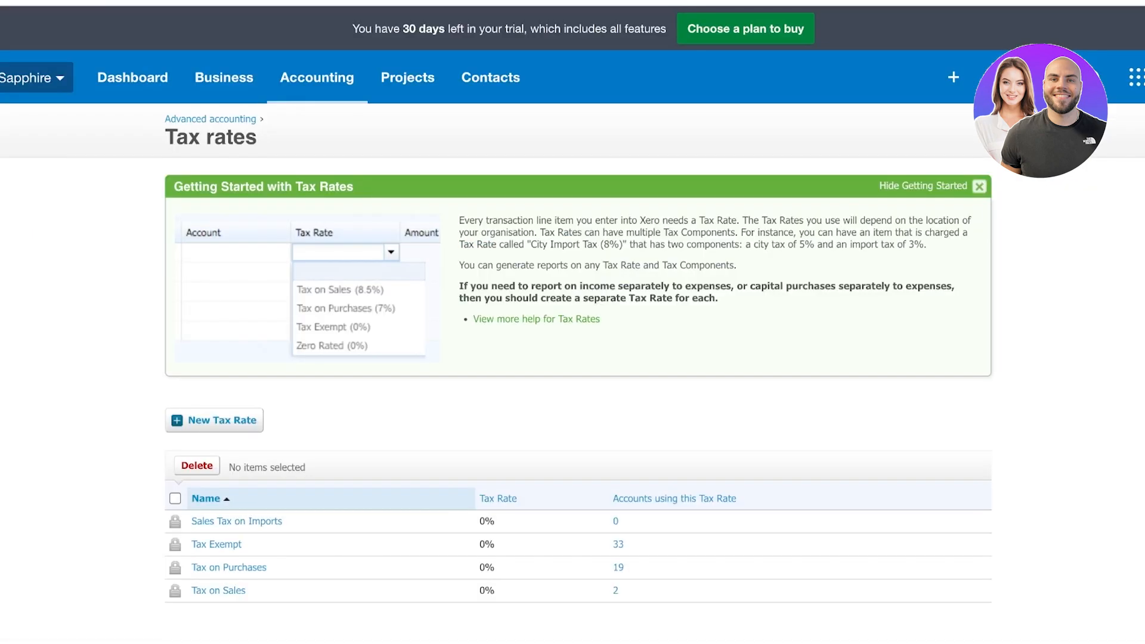
click(214, 420)
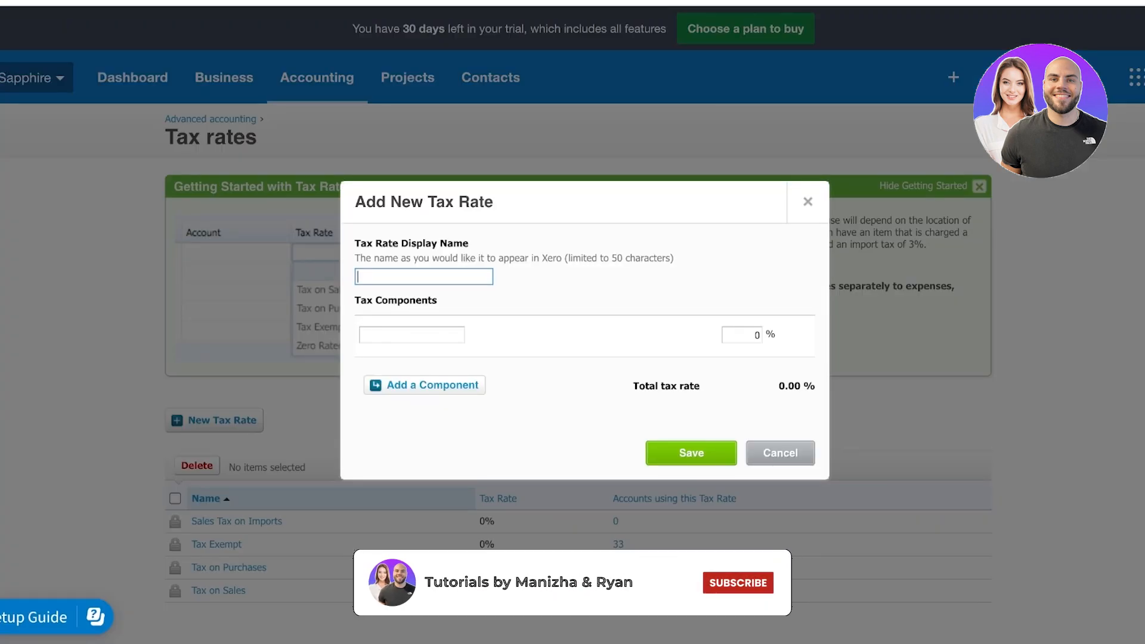
text(Sales Tax)
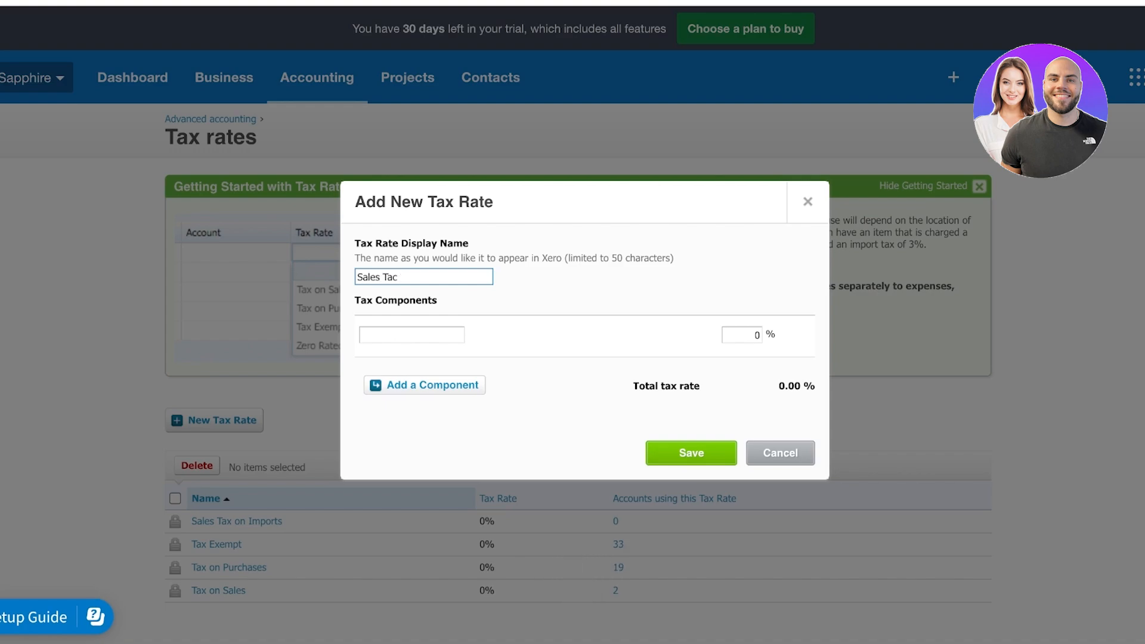
double_click(756, 335)
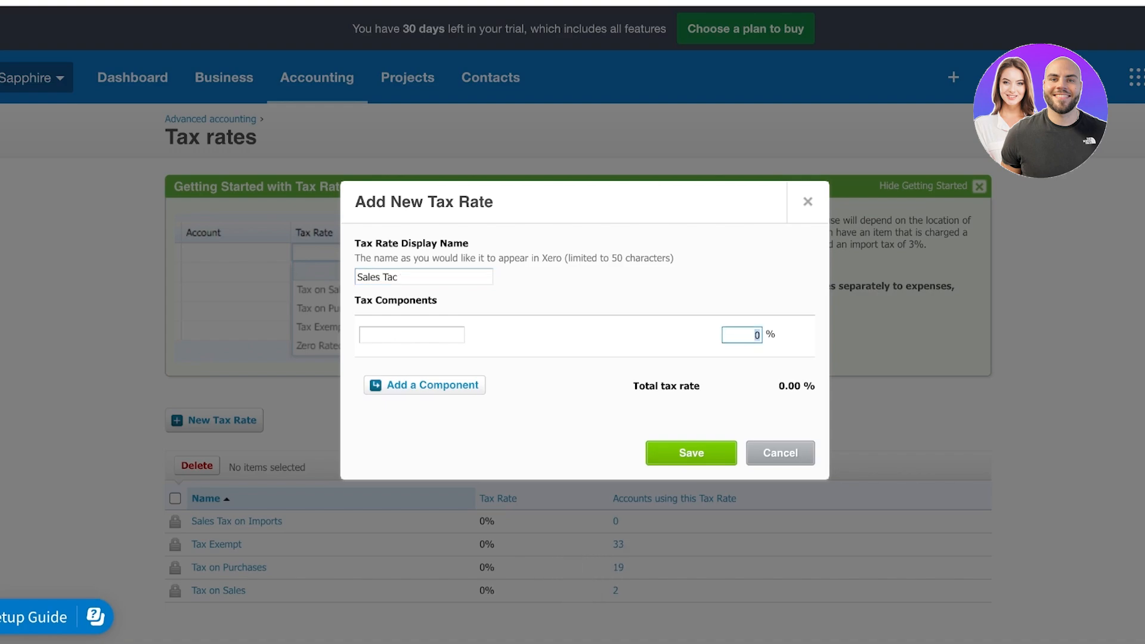
text(2)
click(690, 452)
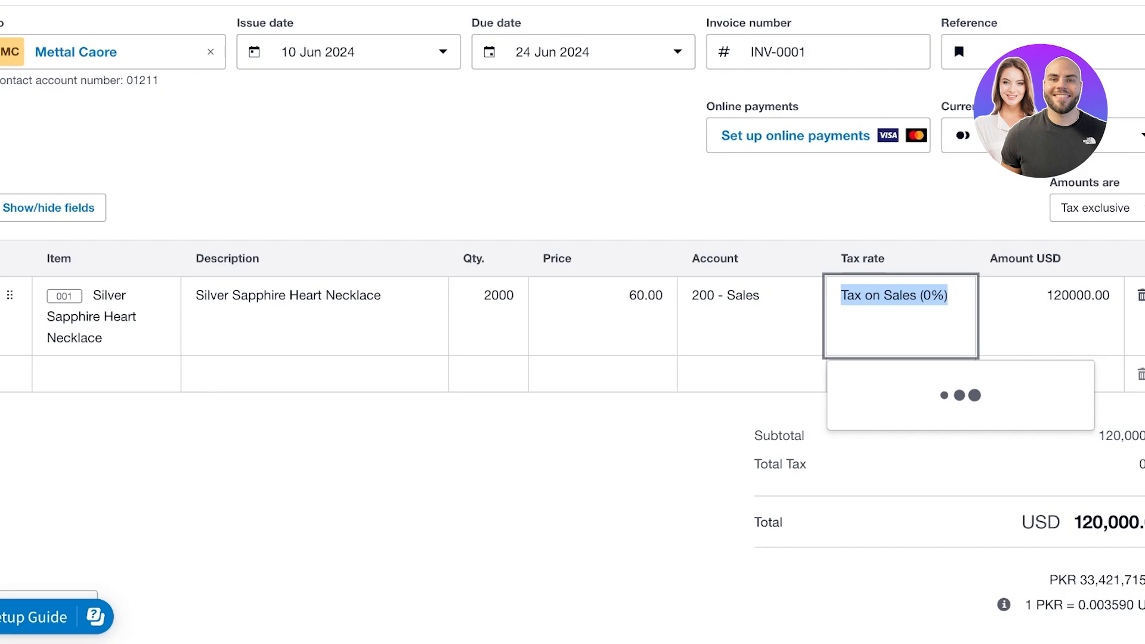
Apply Sales Tac (3%) to the necklace line, adding 3,600 tax for a USD 123,600 total
key(Down)
key(Return)
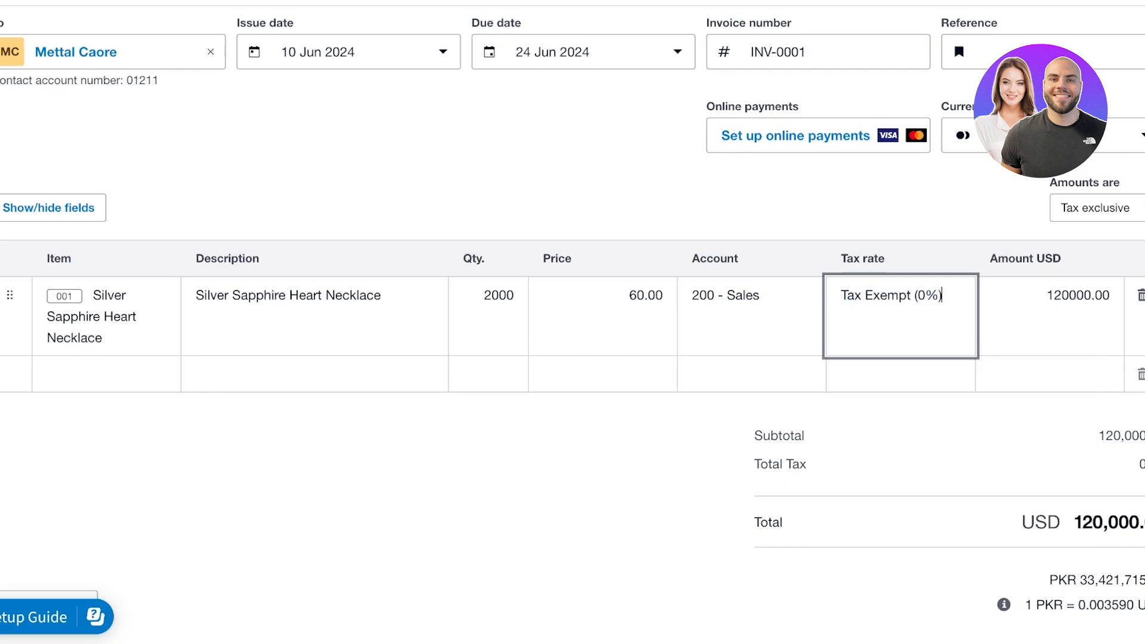
key(Down)
key(Up)
key(Down)
key(Down)
key(Down)
key(Up)
key(Return)
key(Down)
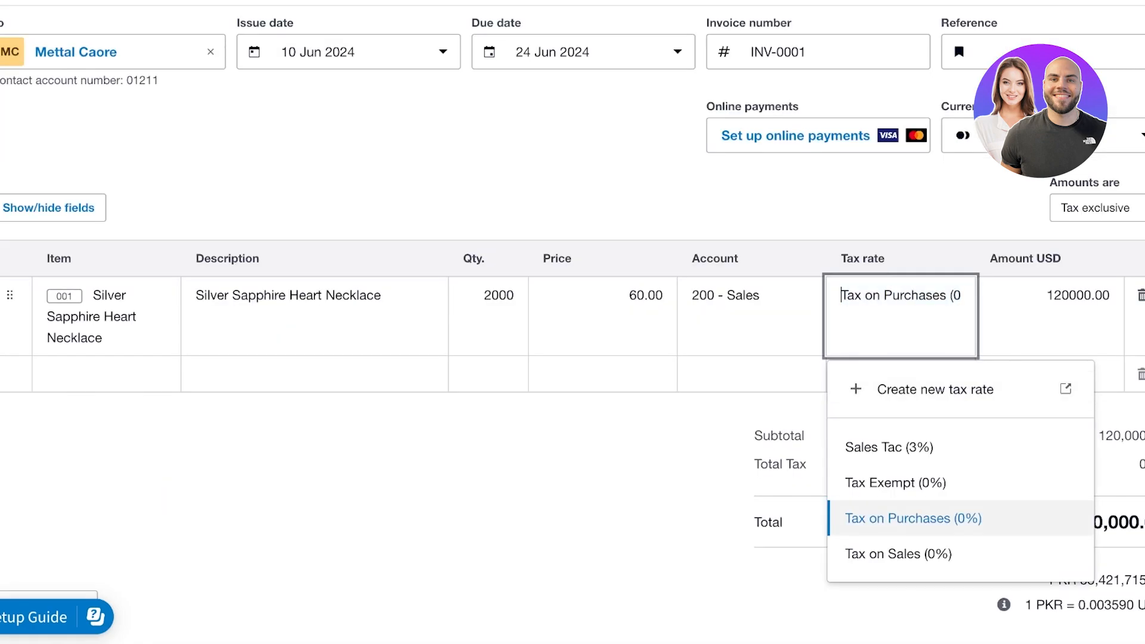
key(Down)
key(Return)
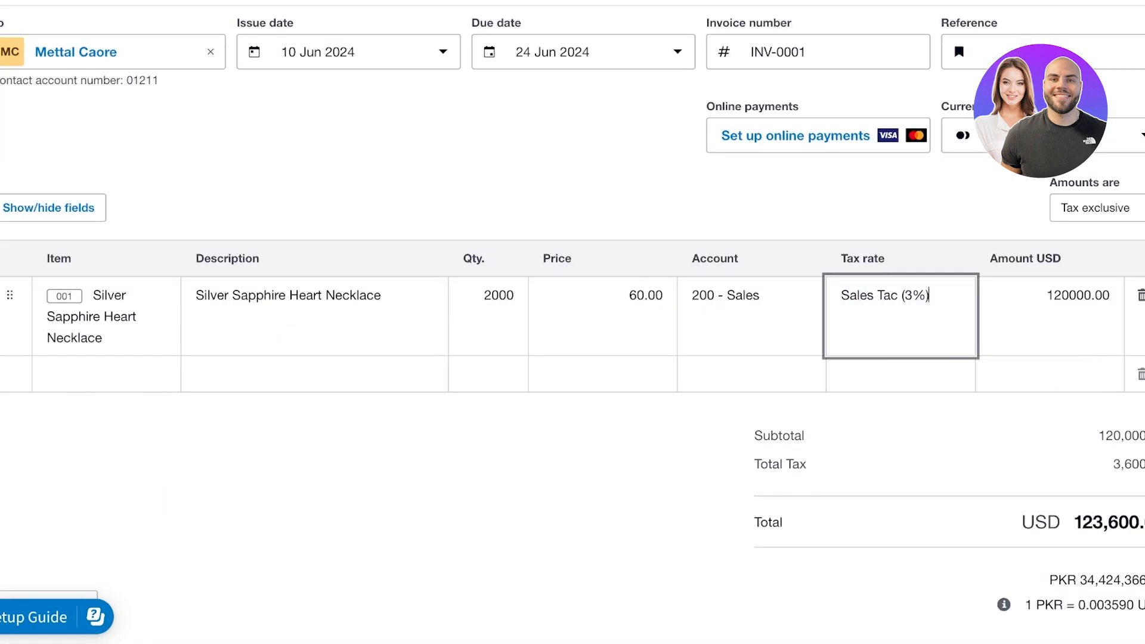
key(Tab)
key(Tab)
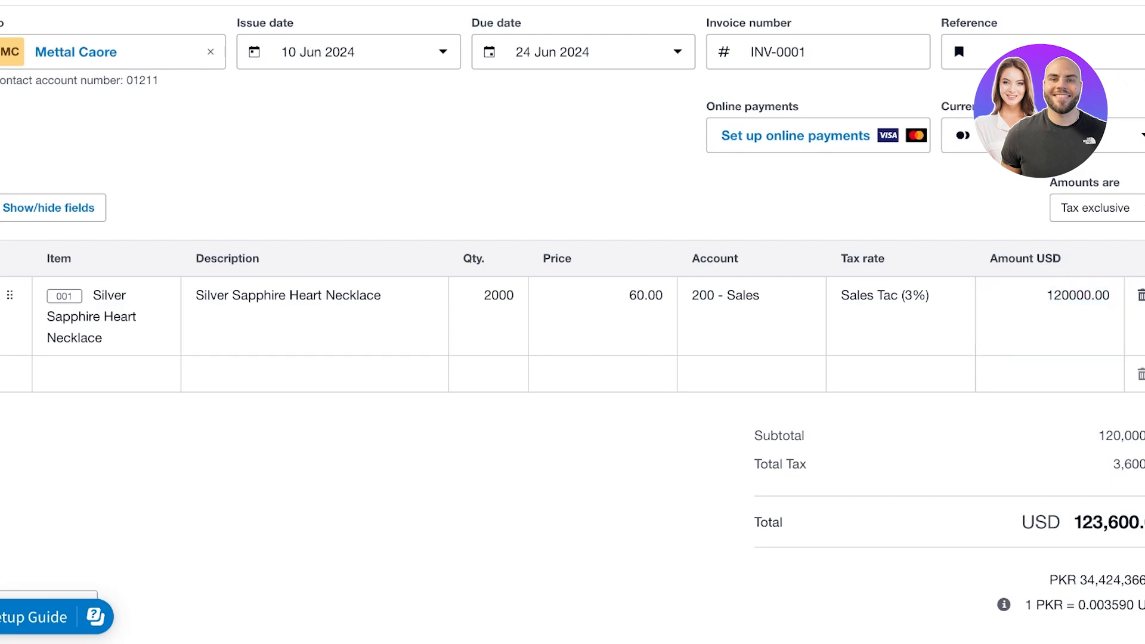
double_click(1128, 463)
scroll(901, 370, down, 1)
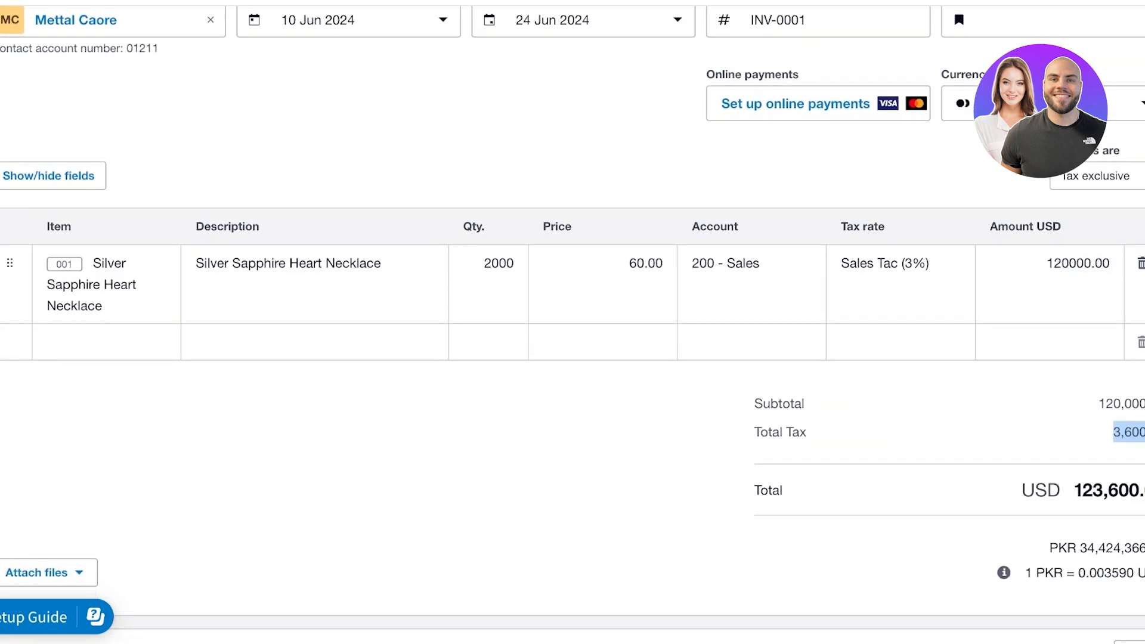
Show the Discount column on the invoice lines
click(49, 175)
scroll(578, 334, down, 1)
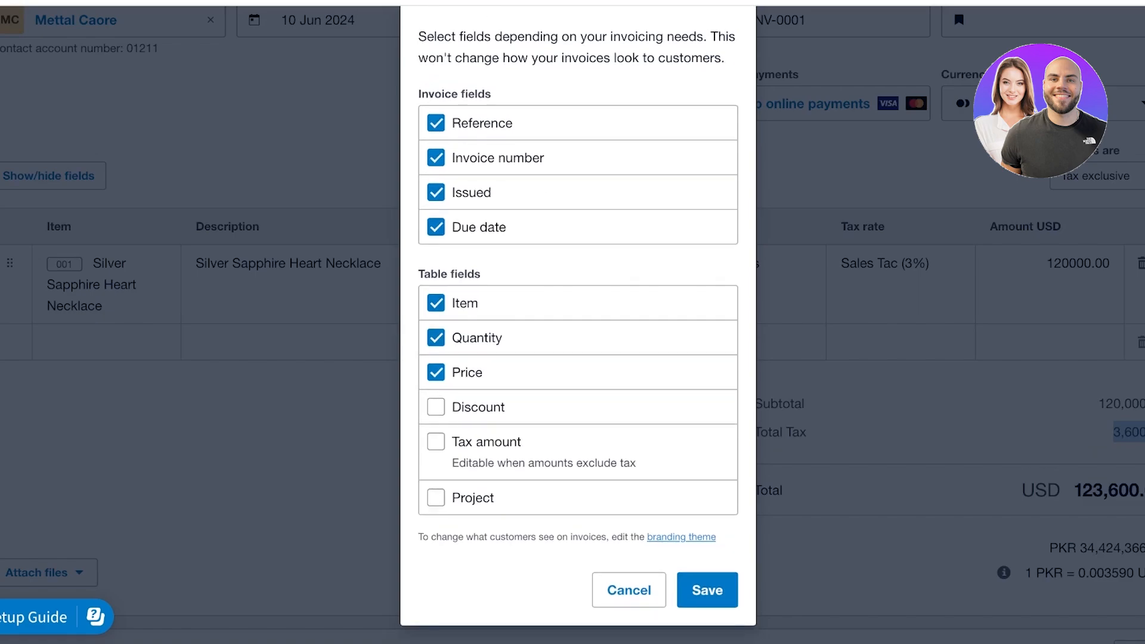
click(436, 407)
click(707, 589)
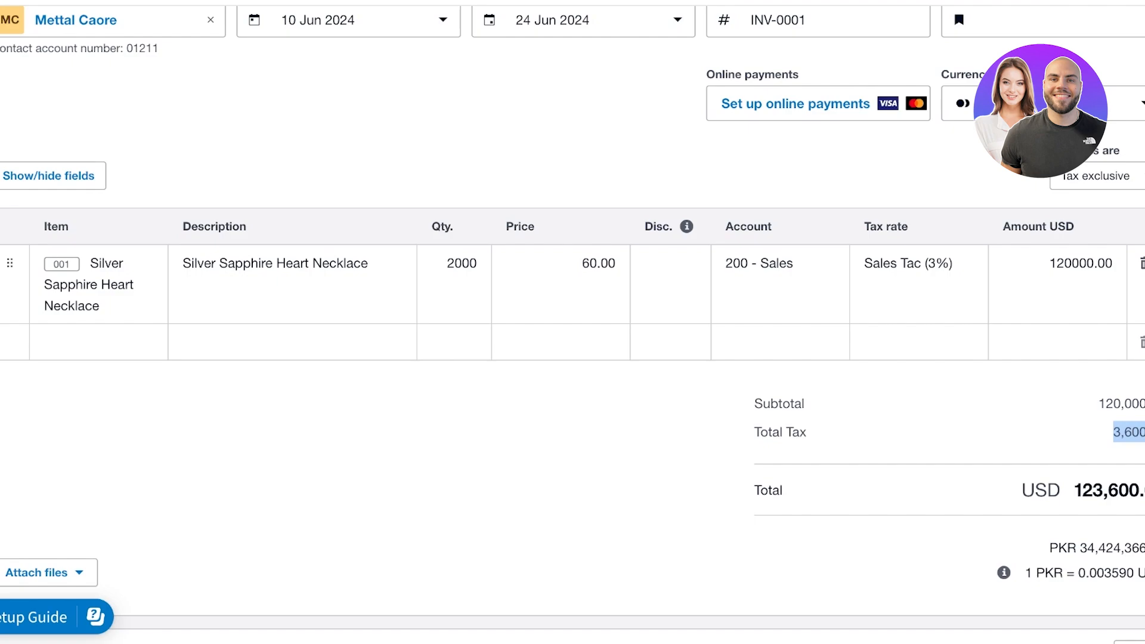
Give the necklace line a 10.00% discount, bringing the total to USD 111,240
click(670, 284)
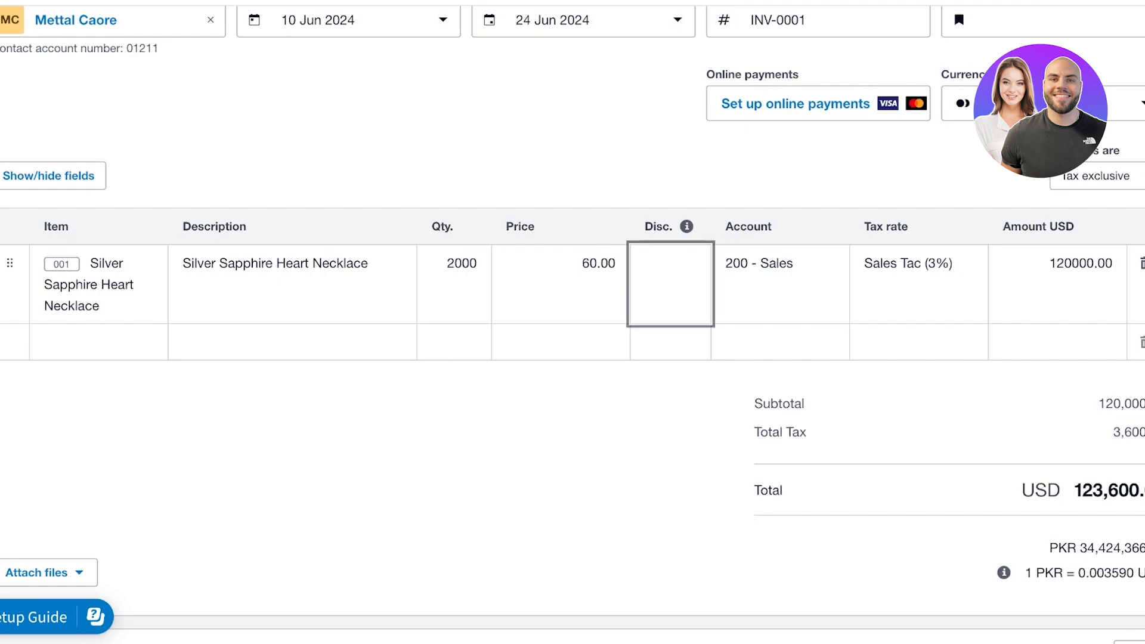
text(10)
key(Return)
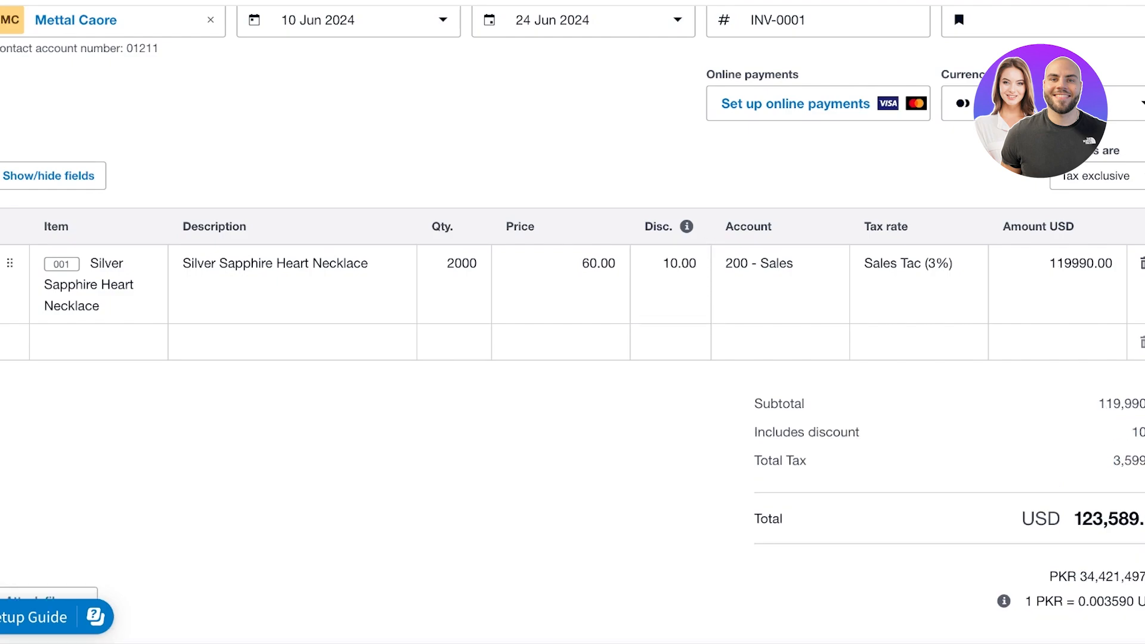
click(679, 264)
double_click(679, 263)
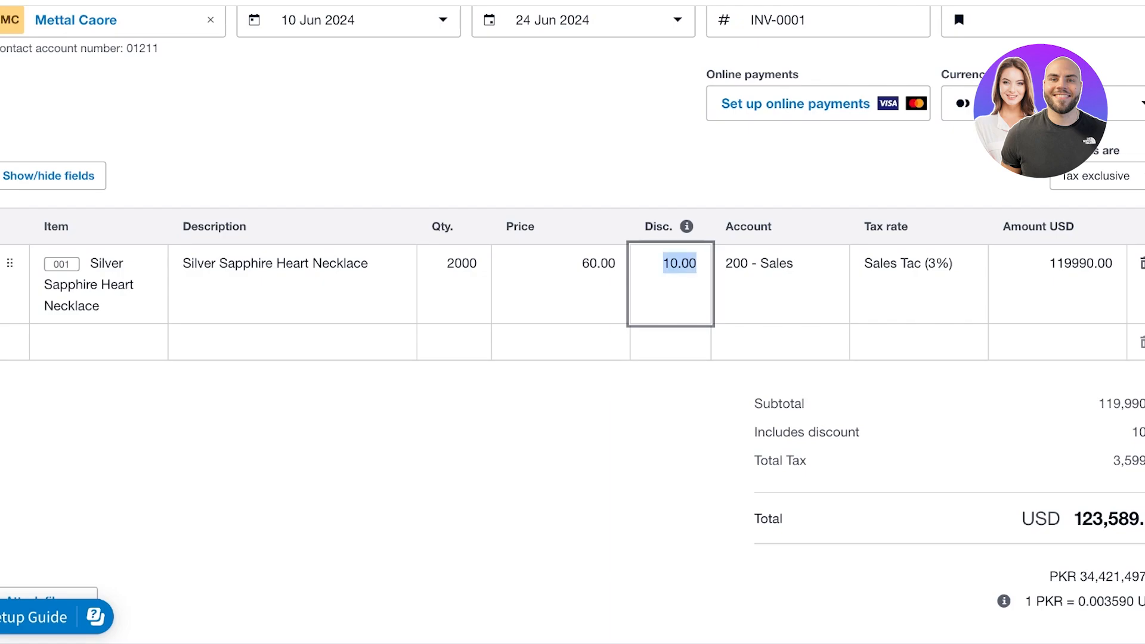
text(10)
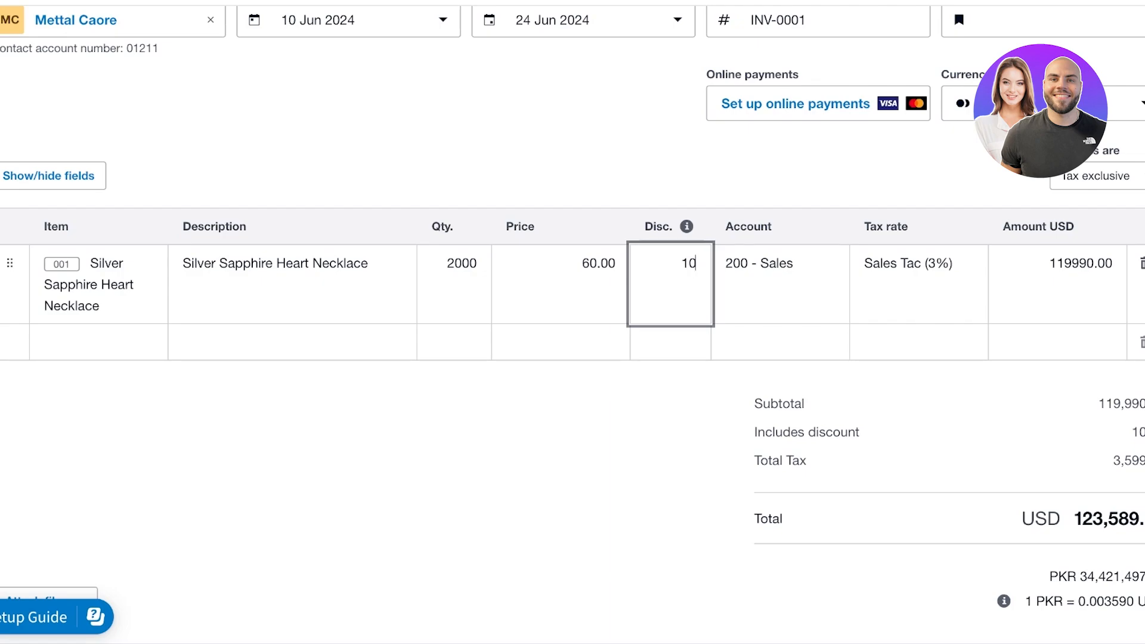
text(.00%)
key(Tab)
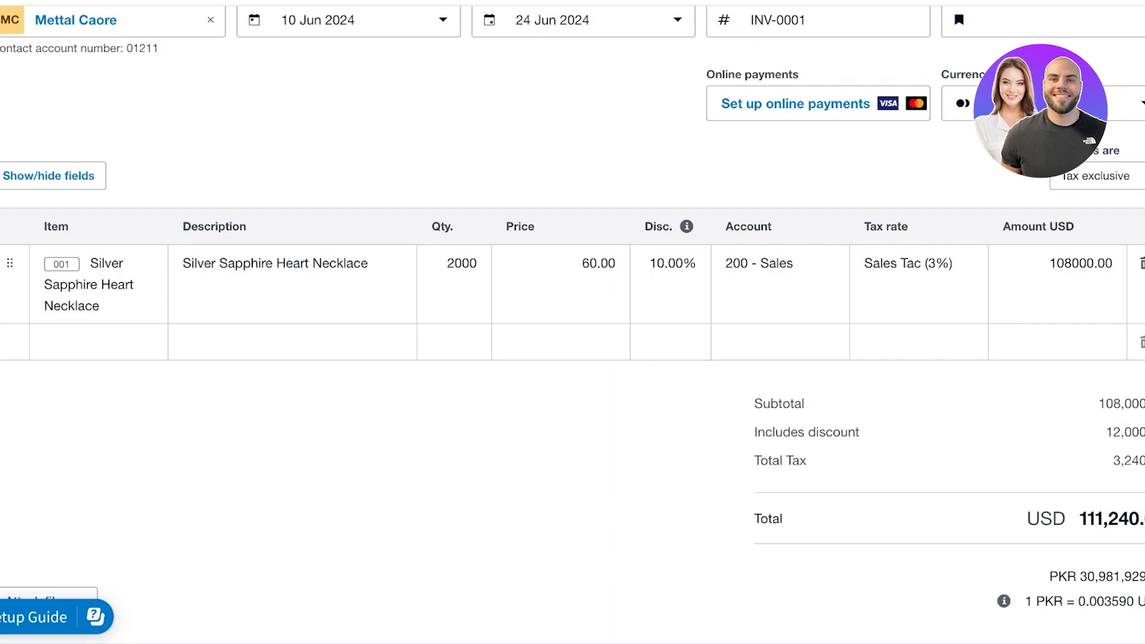
scroll(572, 322, down, 3)
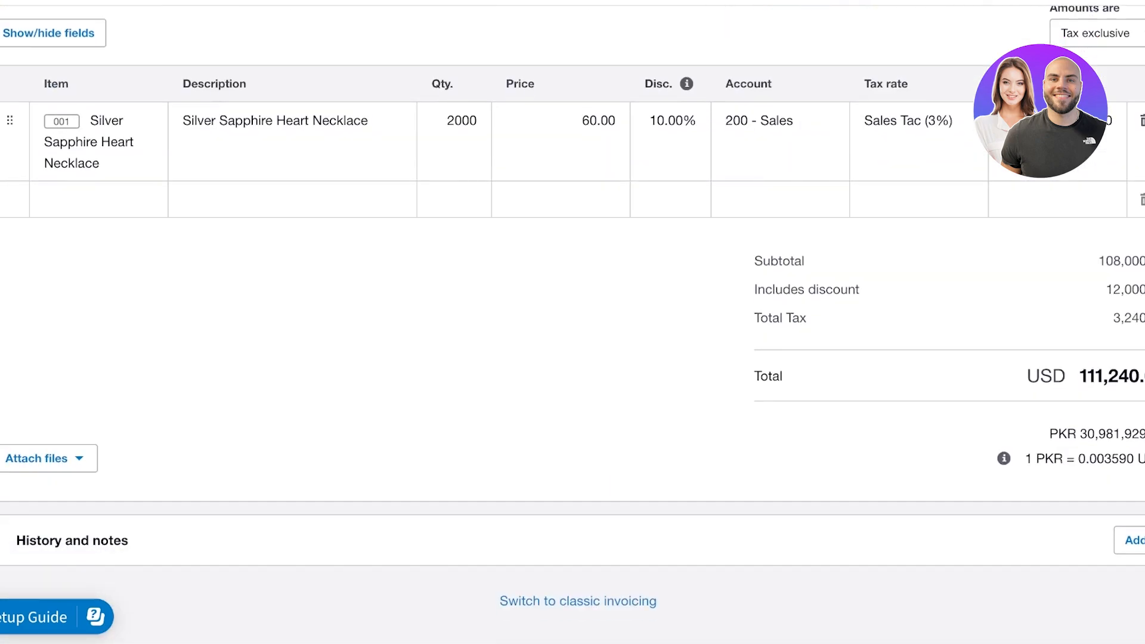
Check the Attach files and History and notes sections, then save and close INV-0001
click(42, 458)
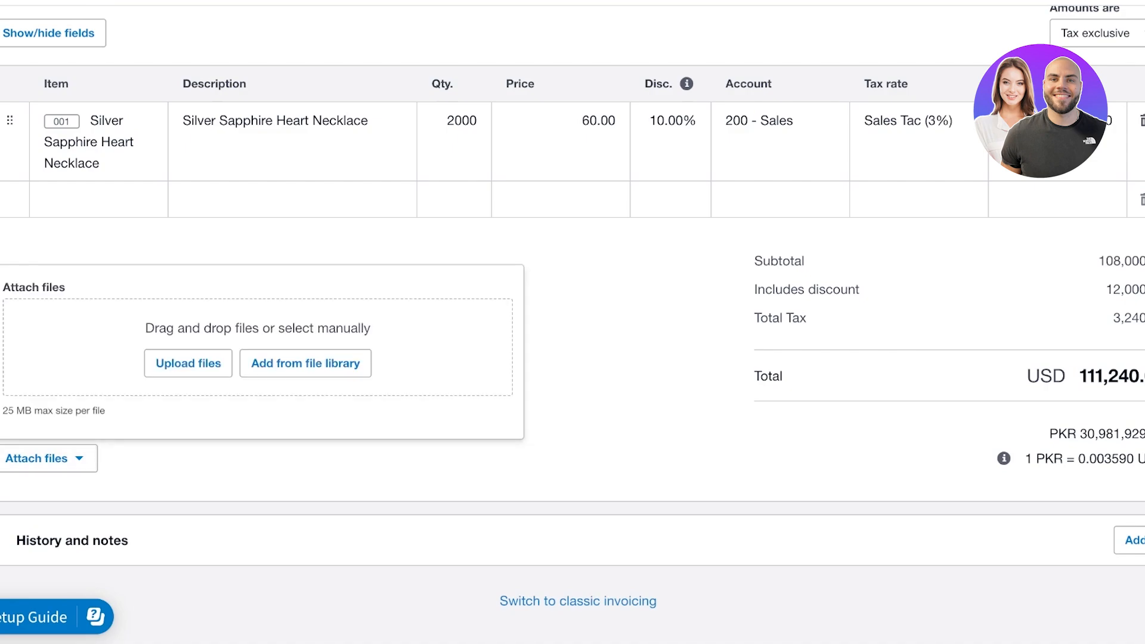
key(Escape)
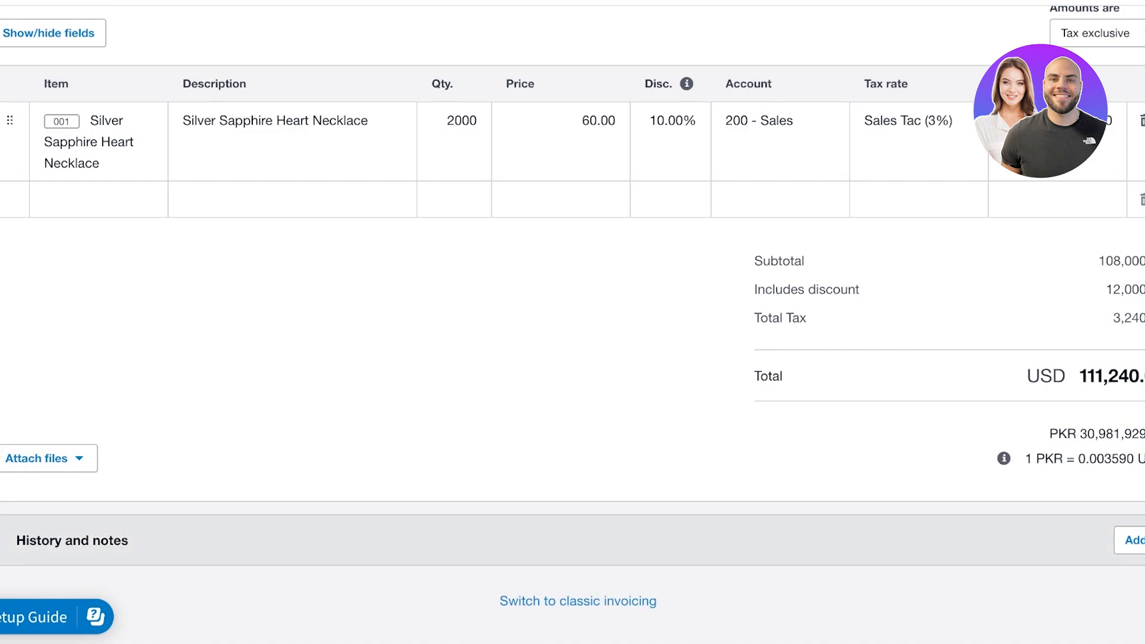
click(71, 540)
scroll(572, 322, down, 4)
scroll(573, 322, up, 5)
scroll(572, 322, up, 6)
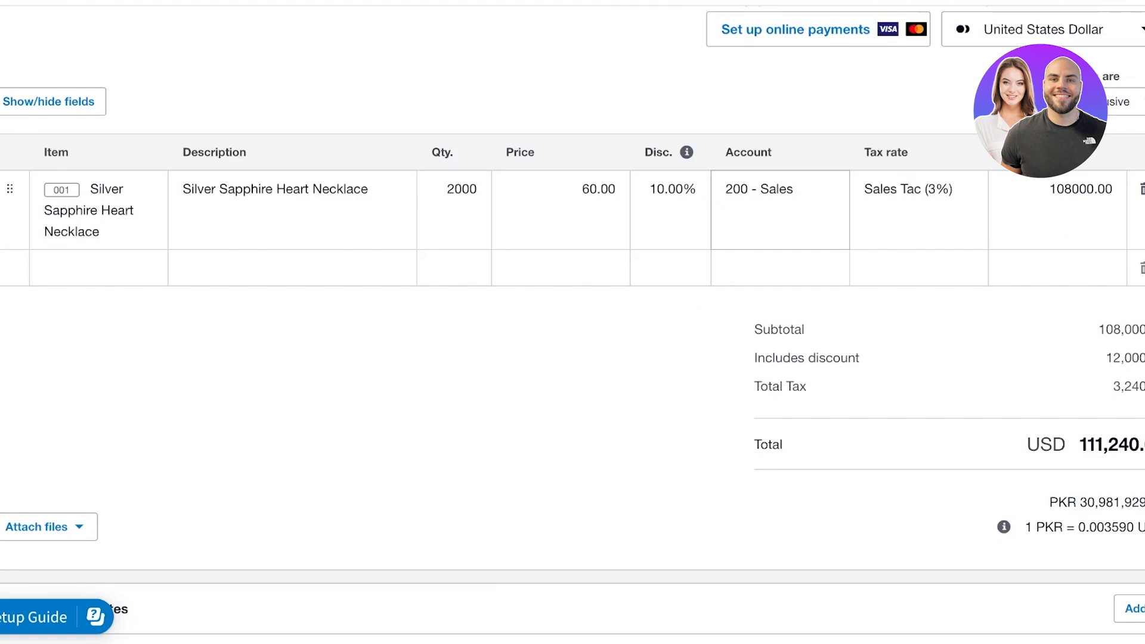
scroll(573, 322, down, 1)
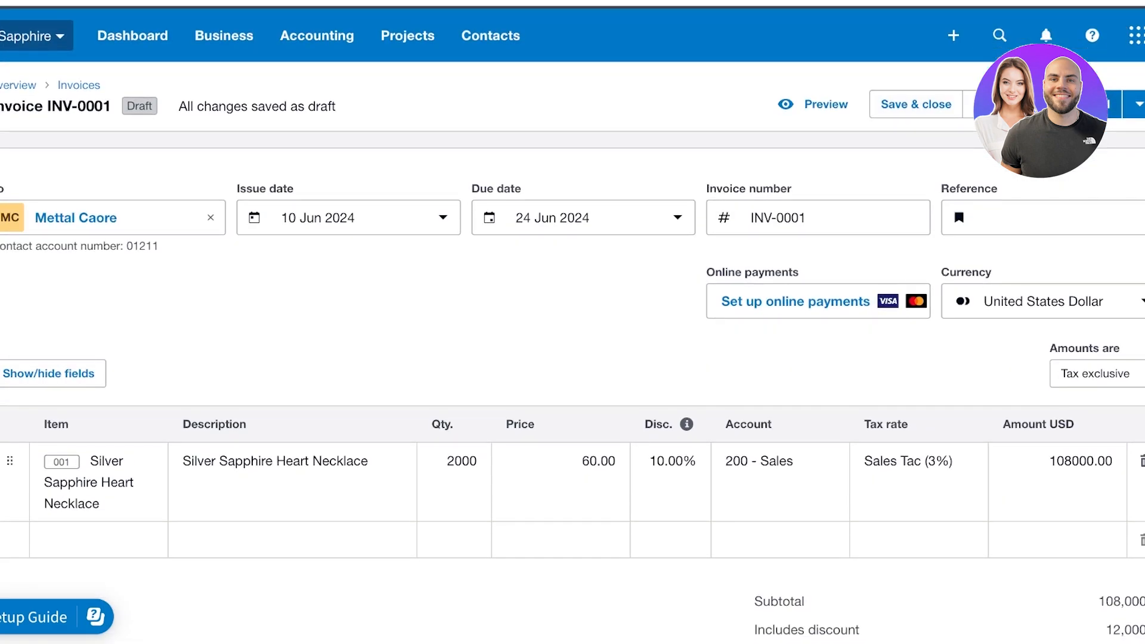
scroll(572, 322, down, 3)
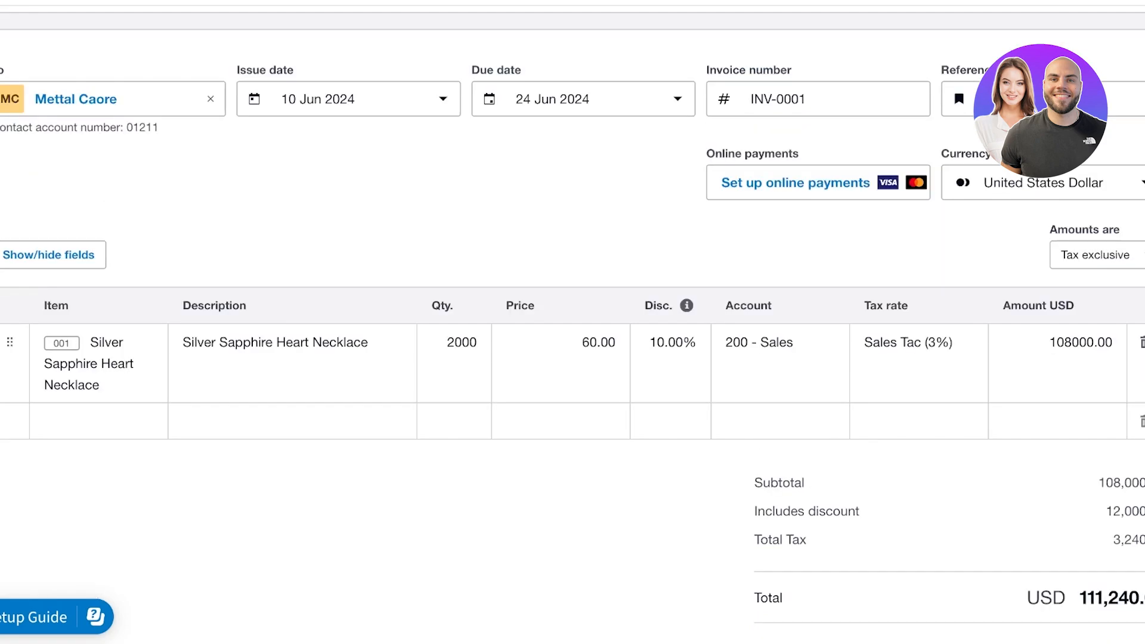
scroll(572, 321, up, 4)
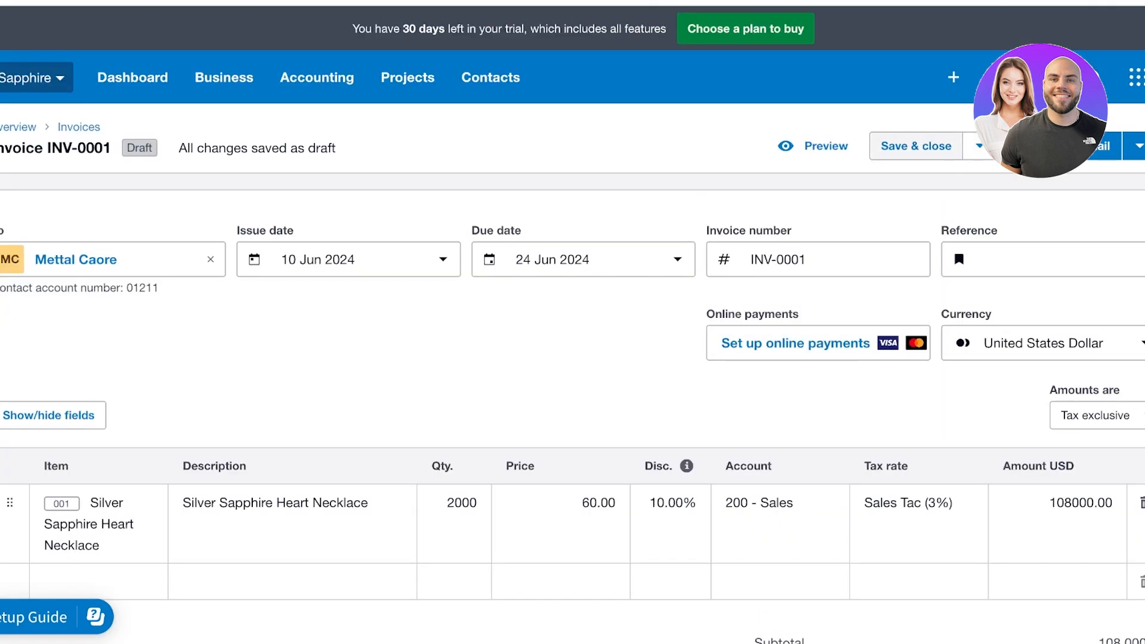
click(916, 146)
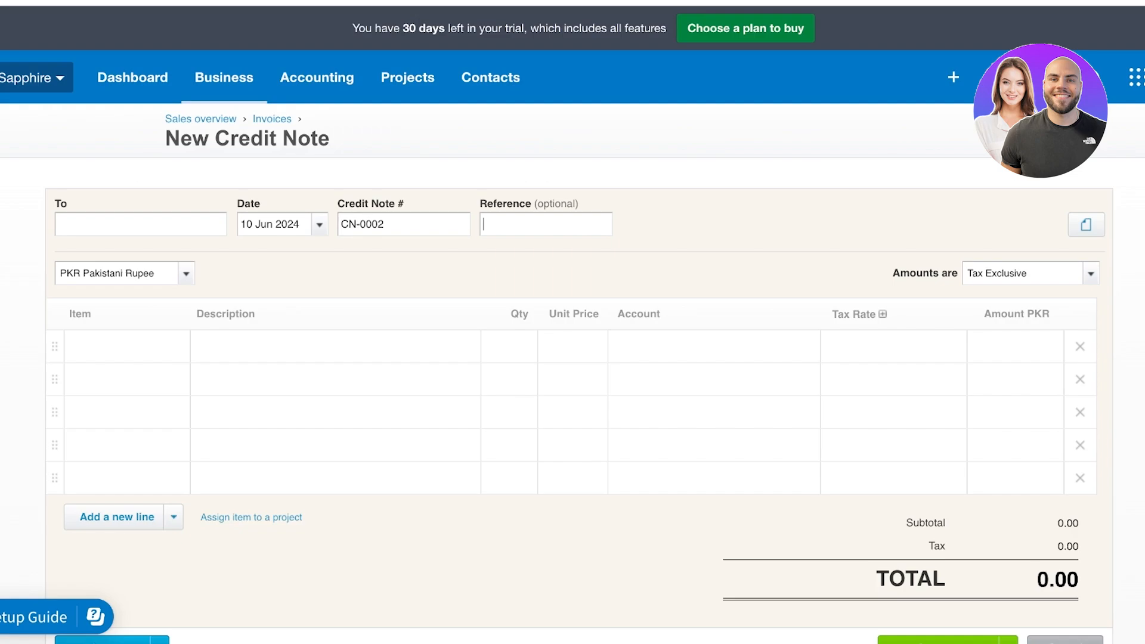
Click into blank credit note CN-0002's first line and check its tax-exclusive Amounts are setting
click(127, 347)
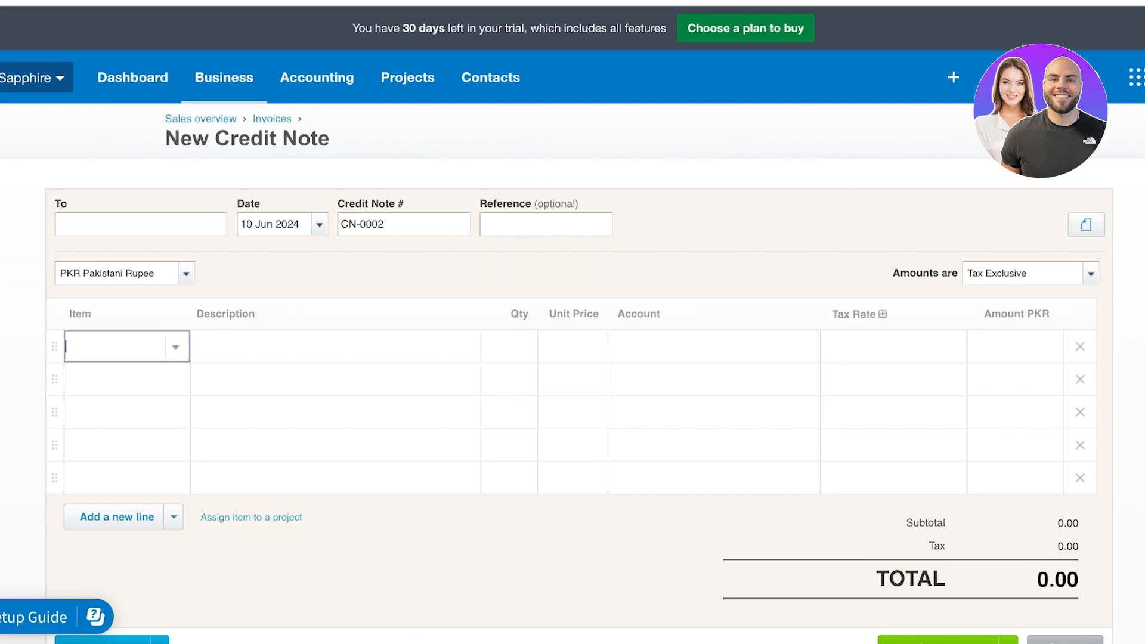
click(335, 346)
scroll(335, 358, down, 3)
click(1089, 118)
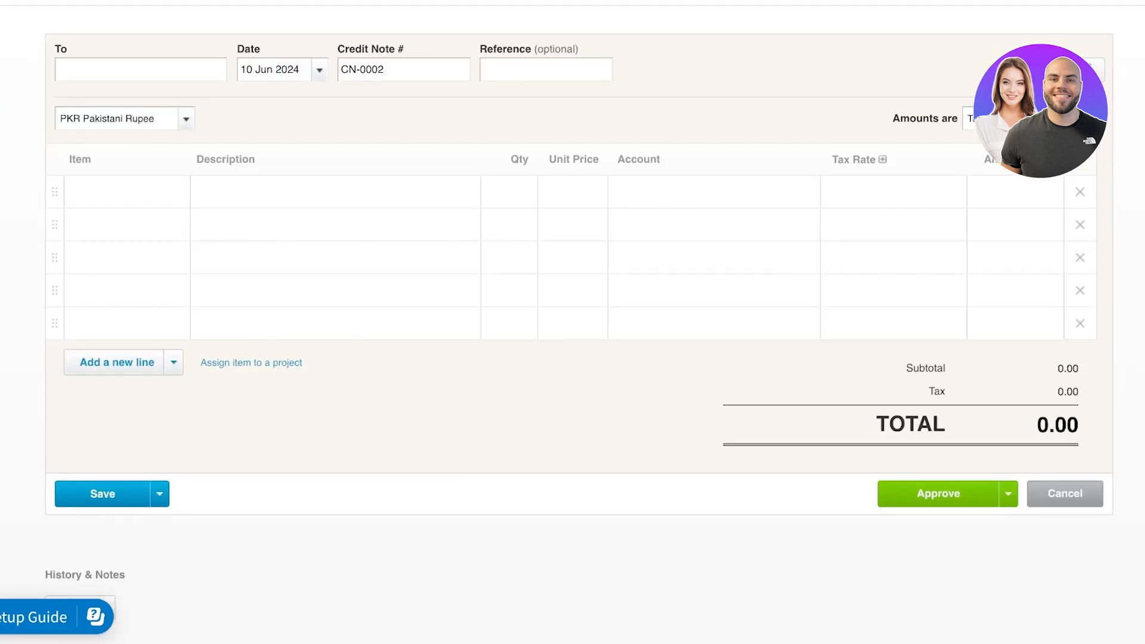
scroll(573, 322, up, 3)
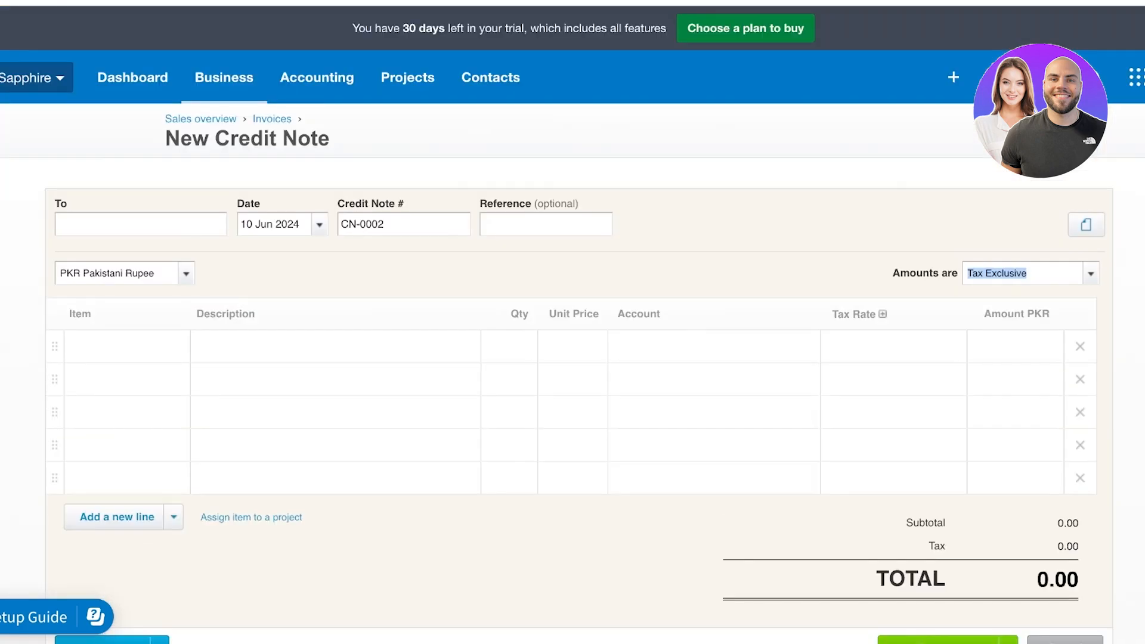
click(224, 78)
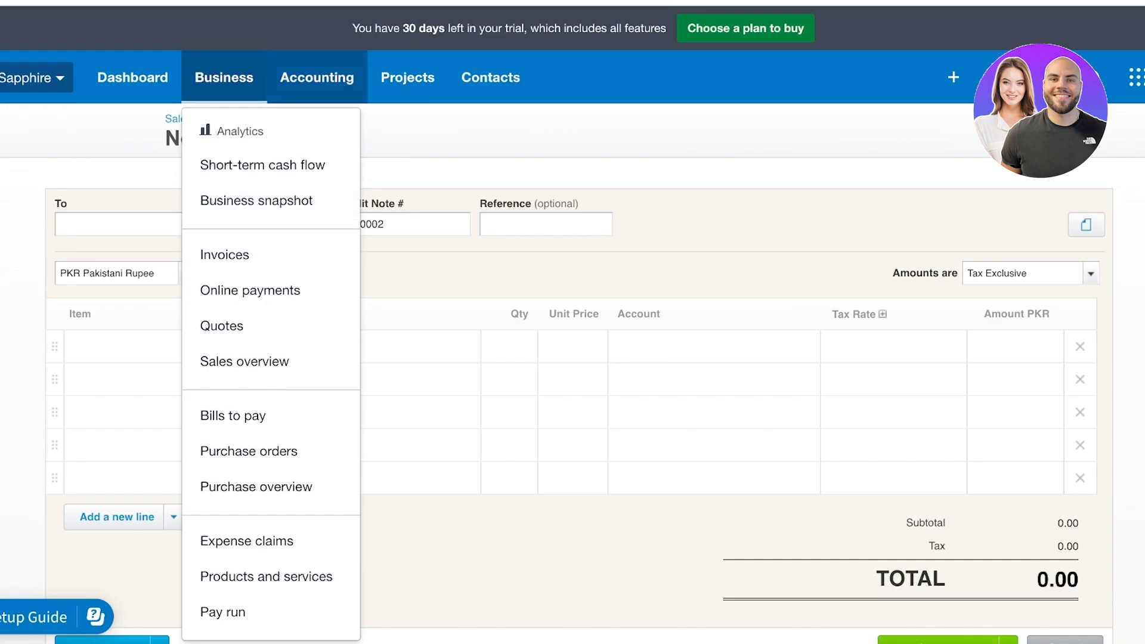
Visit the empty Bank accounts page, then go on to the Reports page
click(317, 78)
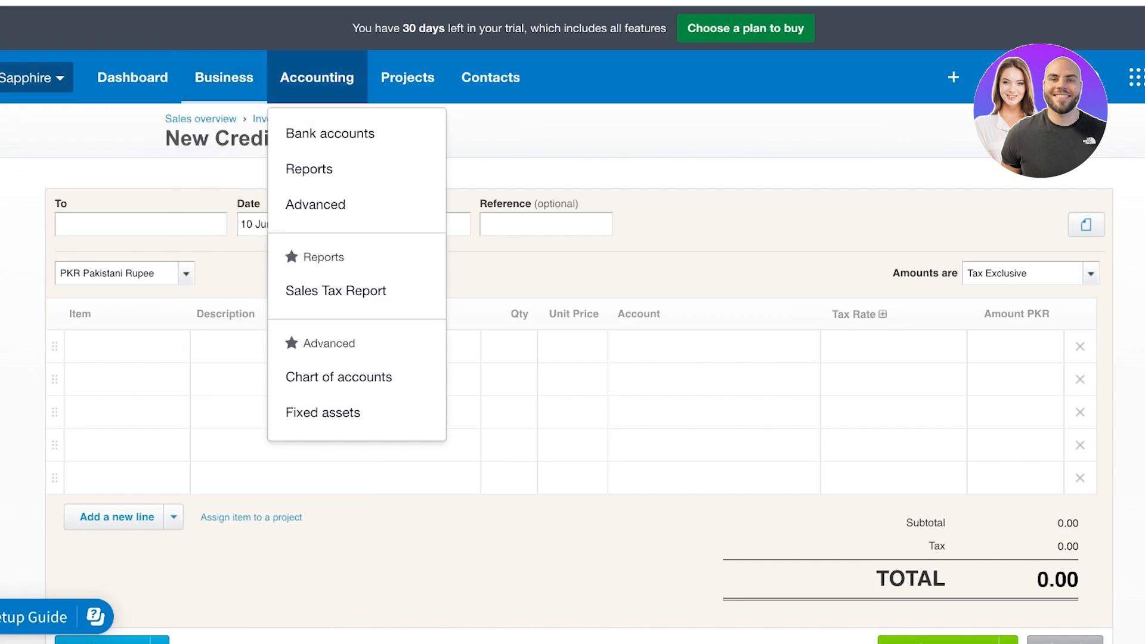
click(330, 133)
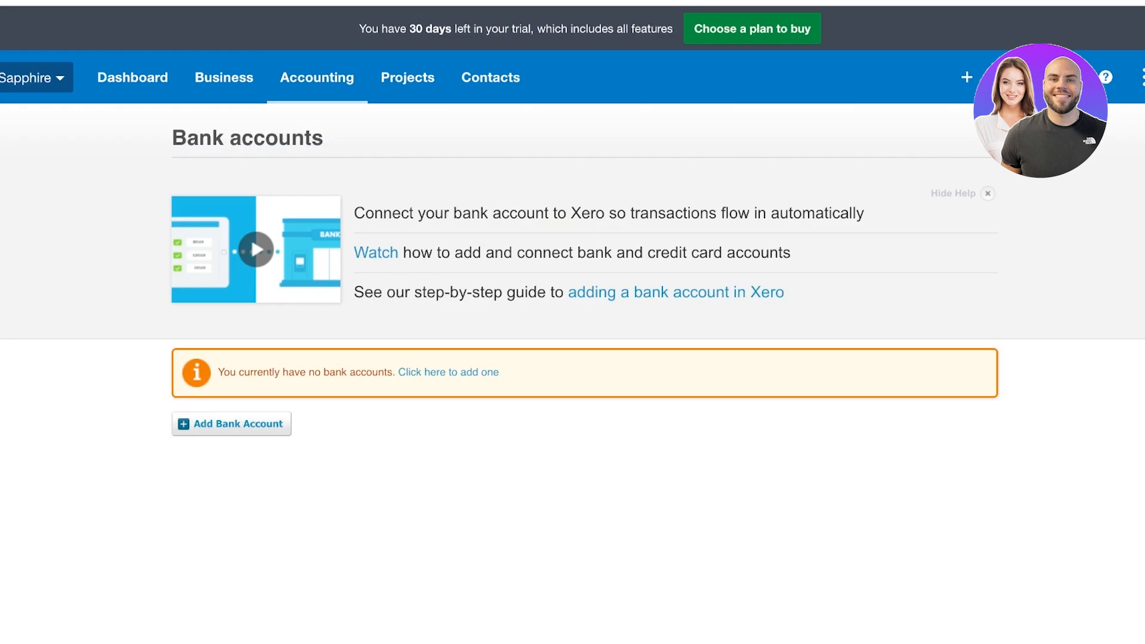
click(316, 77)
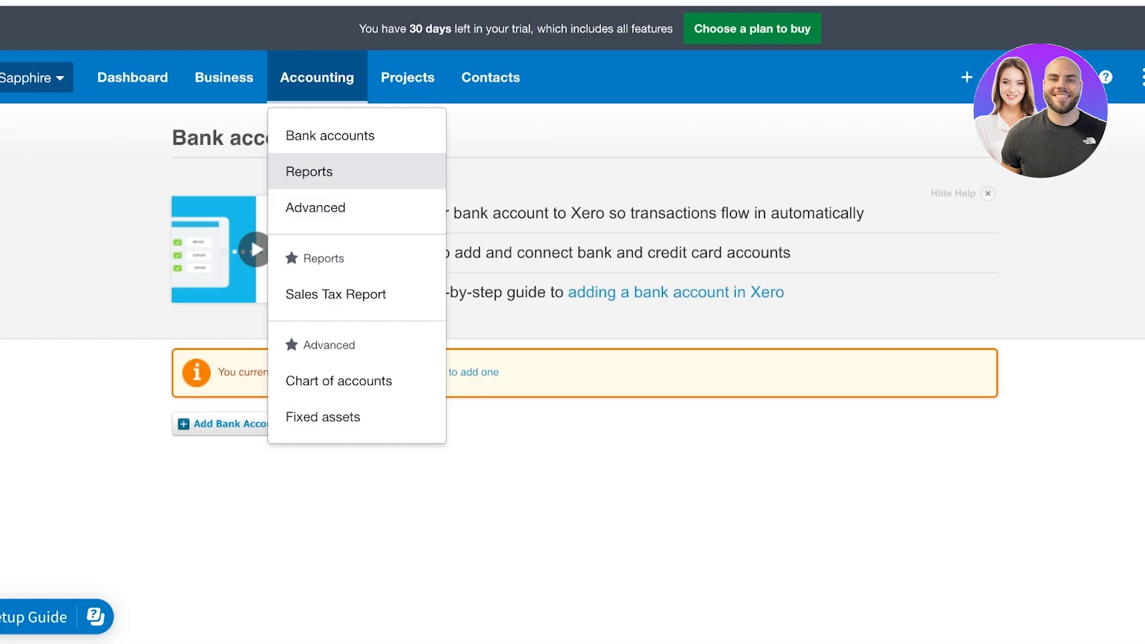
click(309, 171)
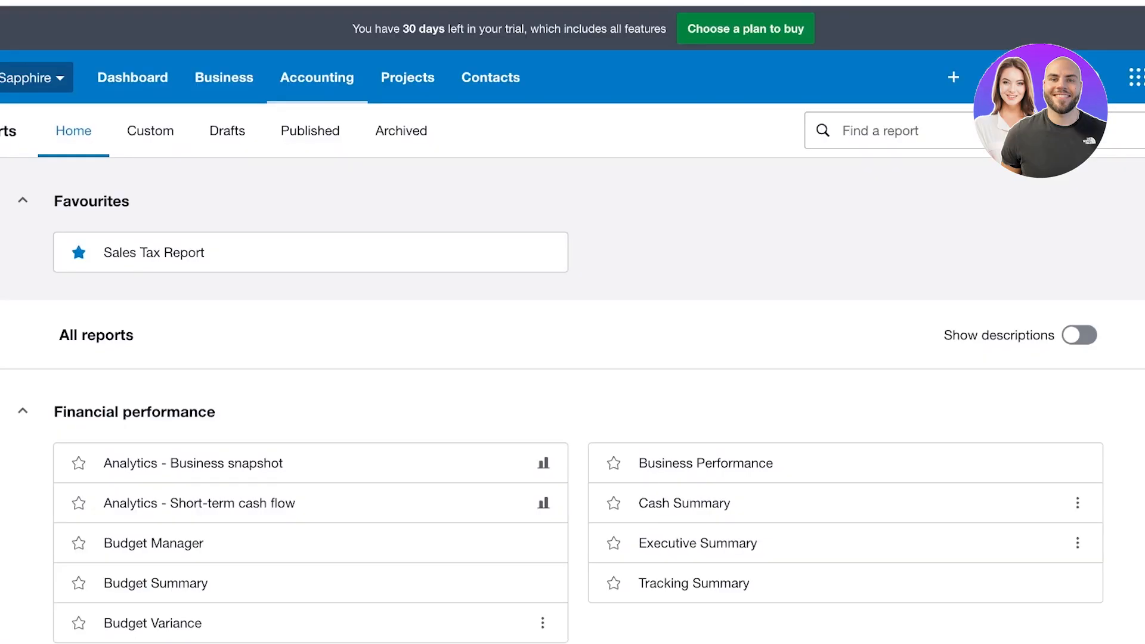
scroll(572, 322, down, 5)
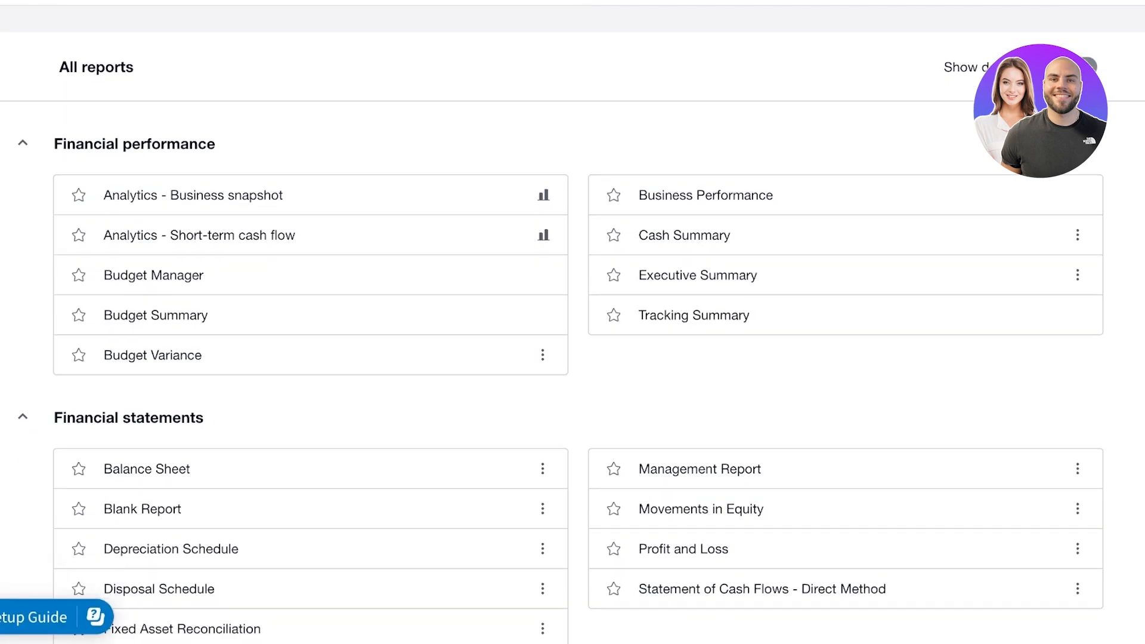
scroll(78, 435, down, 8)
scroll(78, 489, down, 9)
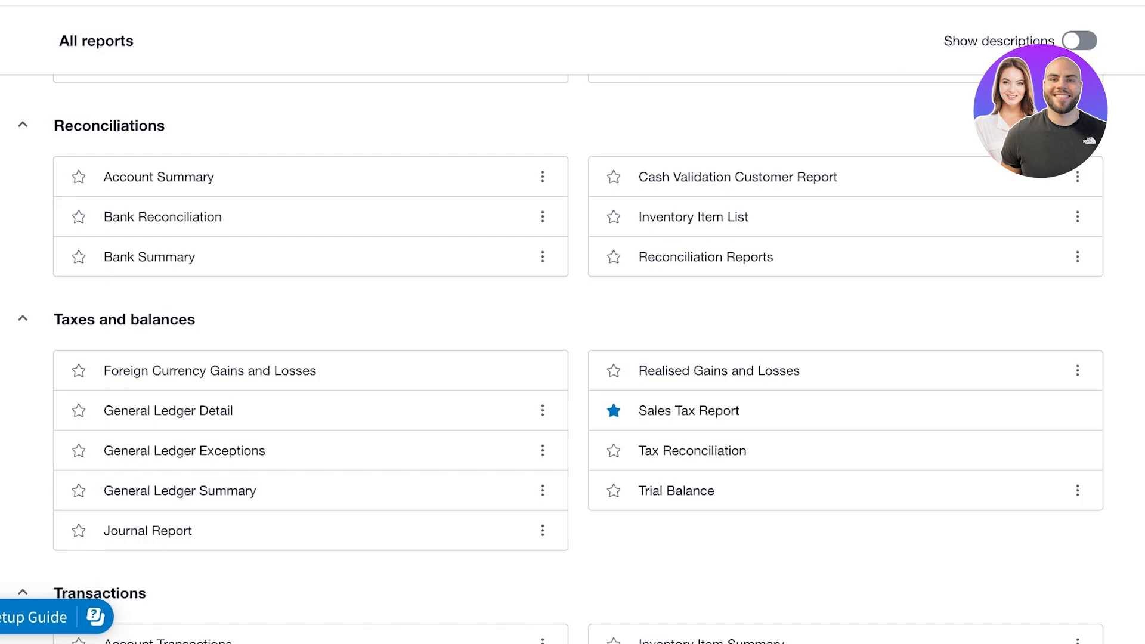
scroll(78, 412, down, 2)
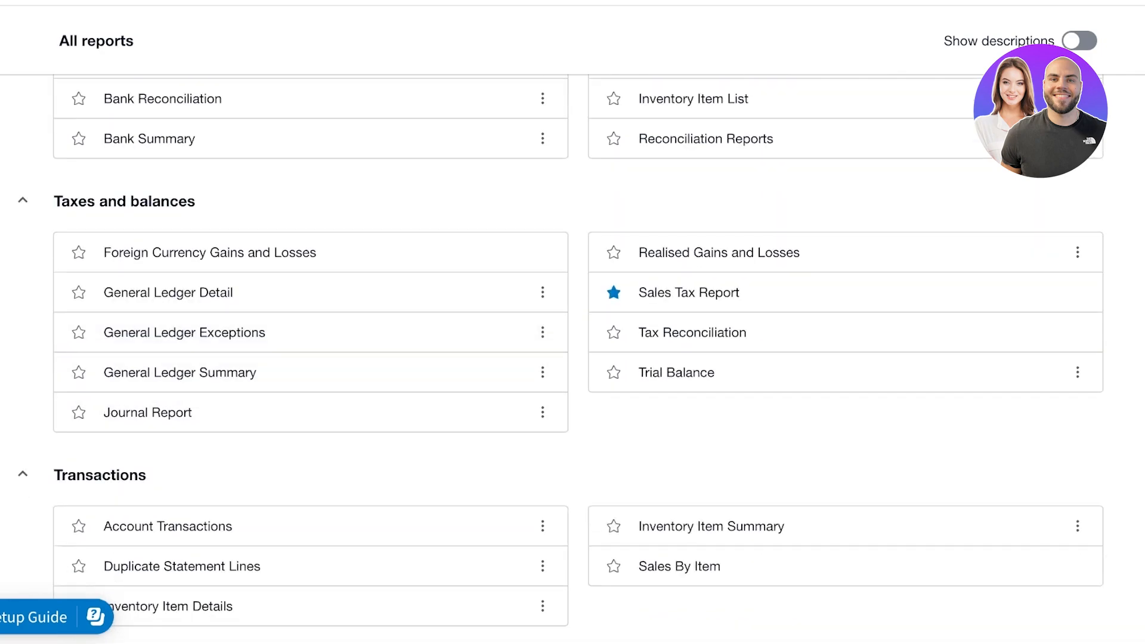
scroll(572, 358, up, 20)
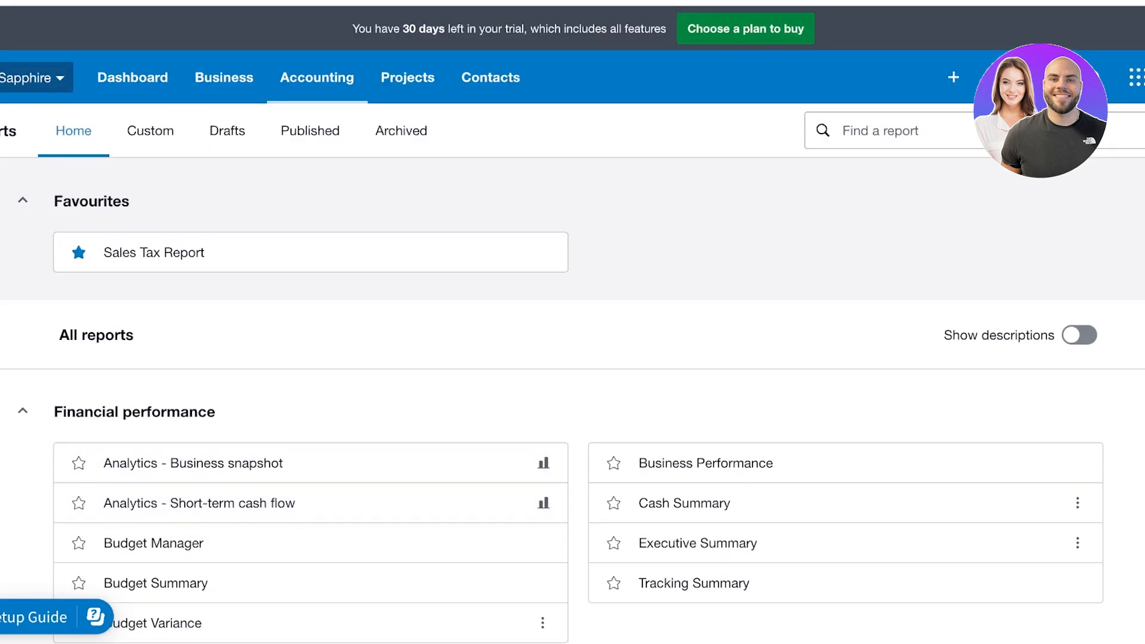
scroll(179, 345, down, 4)
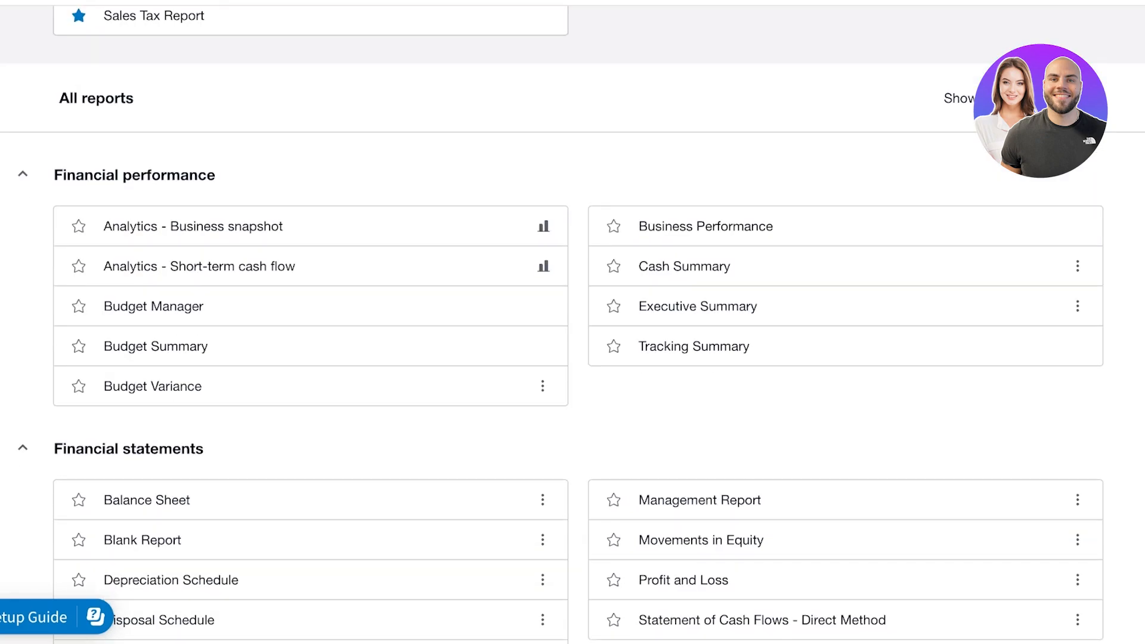
scroll(178, 345, down, 2)
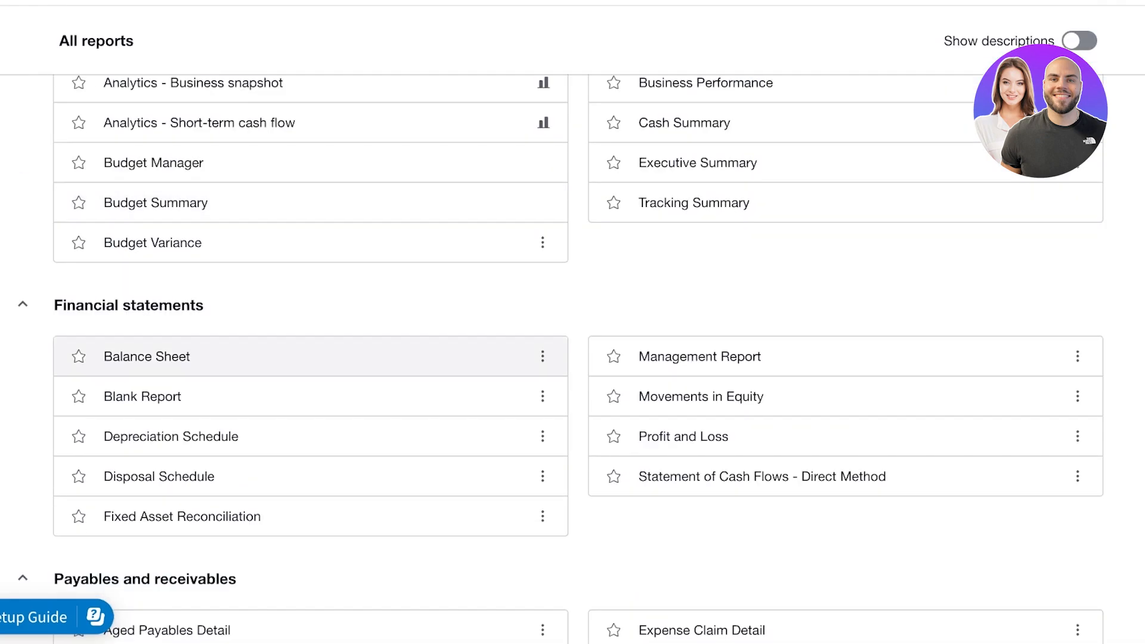
scroll(178, 399, up, 5)
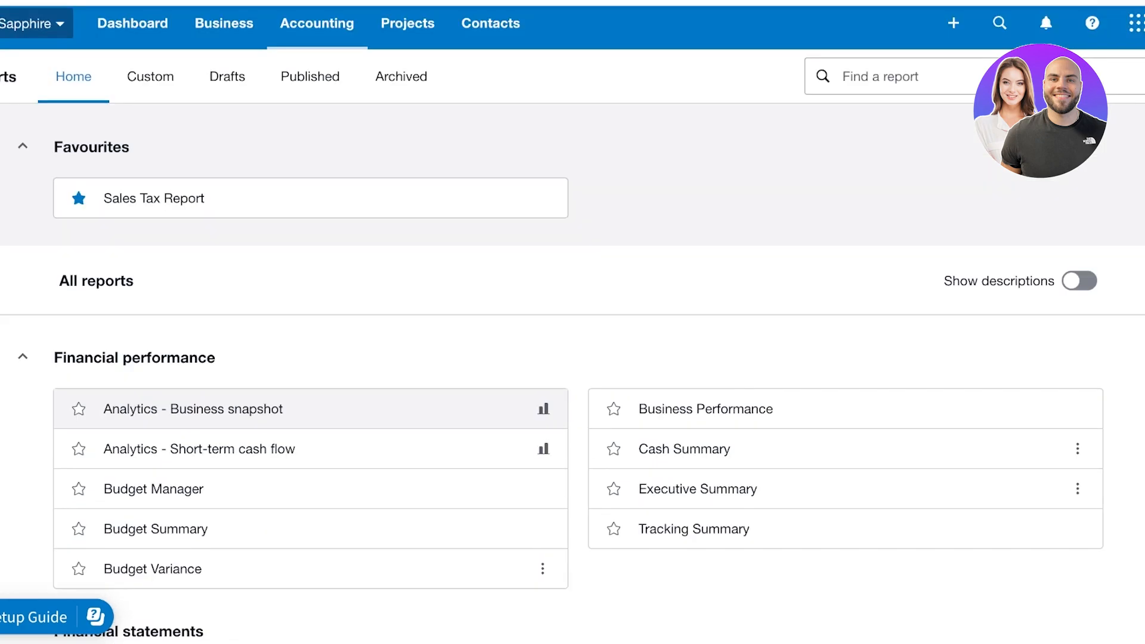
scroll(179, 256, down, 7)
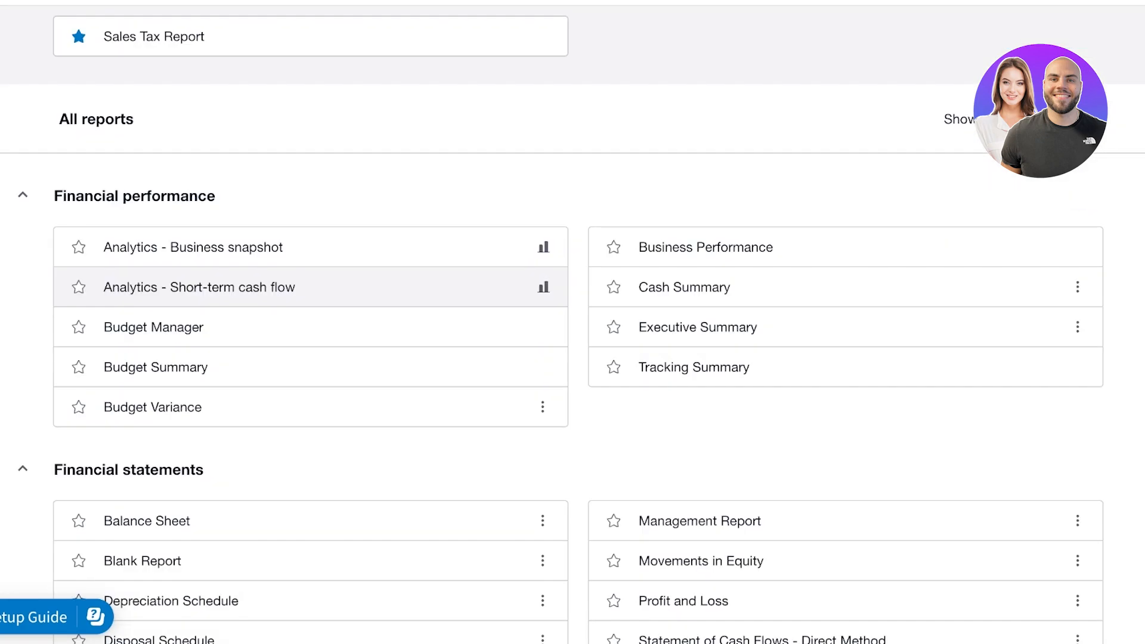
scroll(179, 256, down, 3)
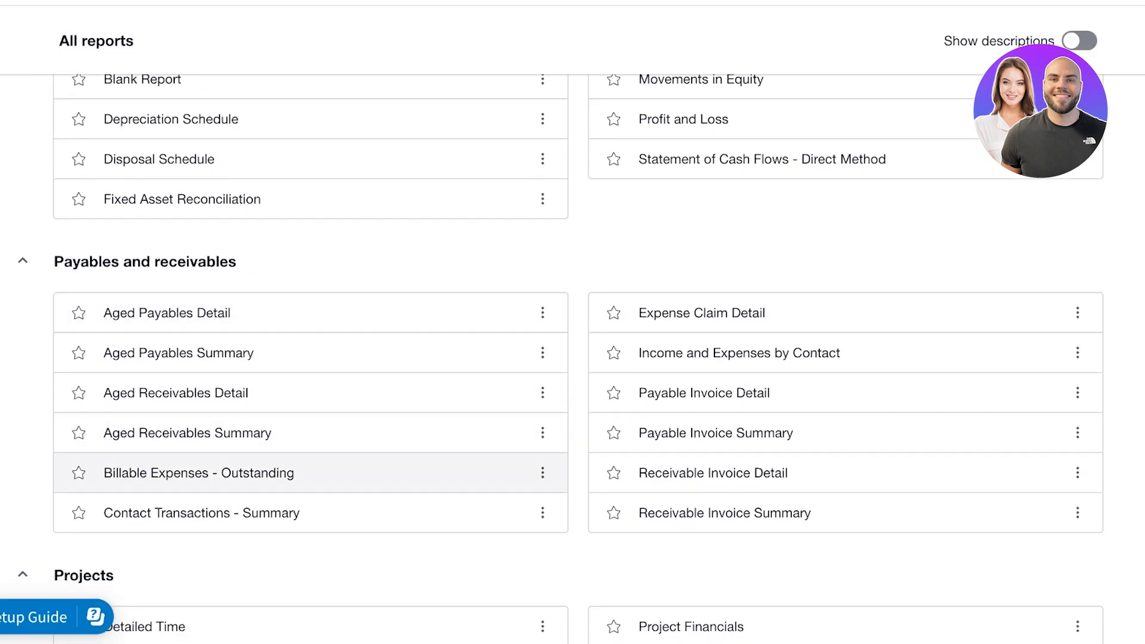
scroll(179, 471, down, 4)
scroll(298, 242, down, 6)
scroll(298, 242, up, 3)
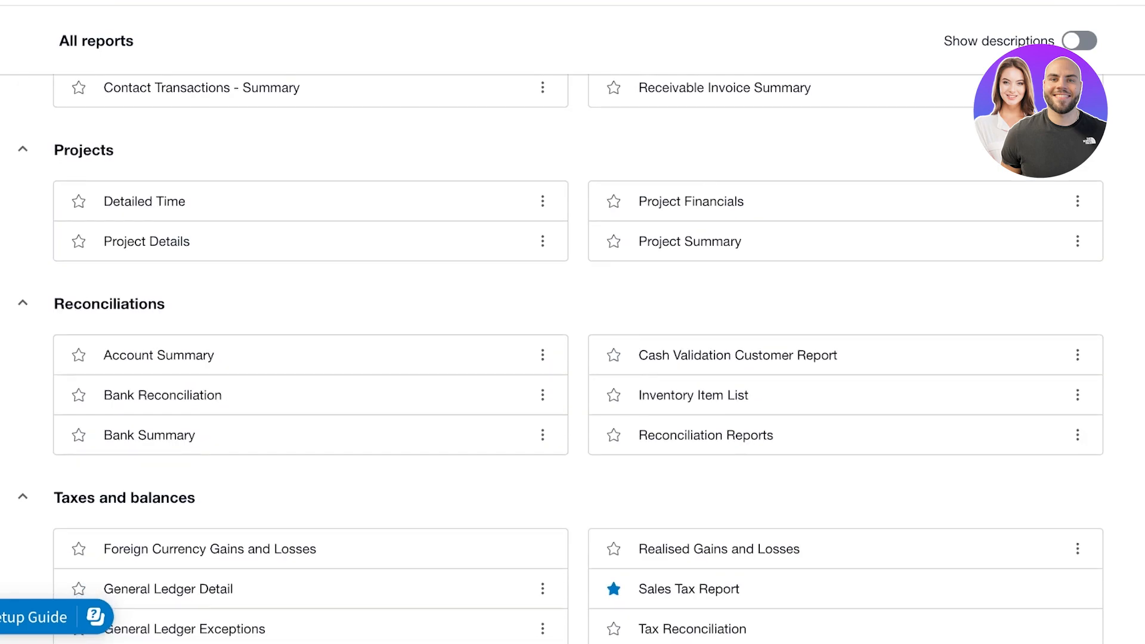
scroll(298, 242, down, 5)
scroll(298, 372, up, 20)
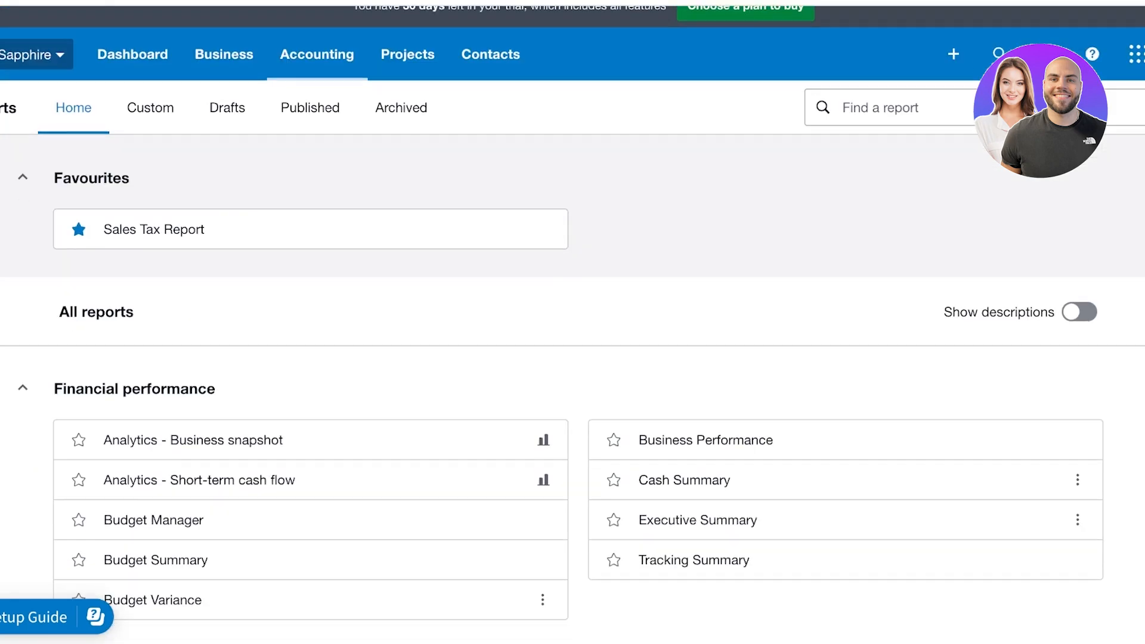
scroll(299, 406, down, 2)
scroll(299, 406, down, 3)
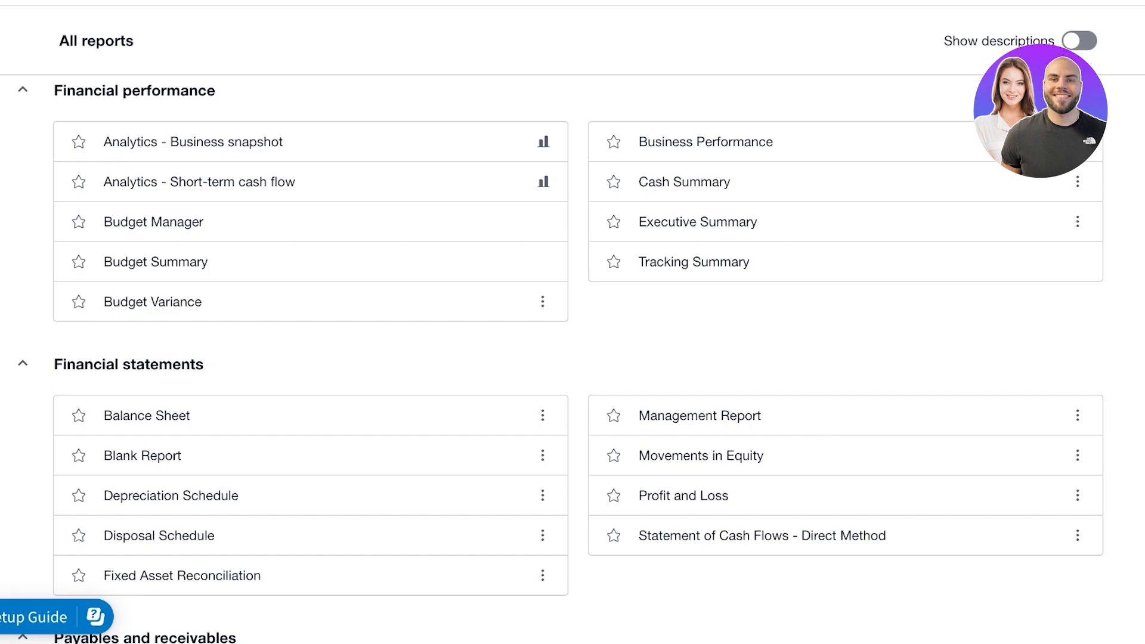
click(179, 221)
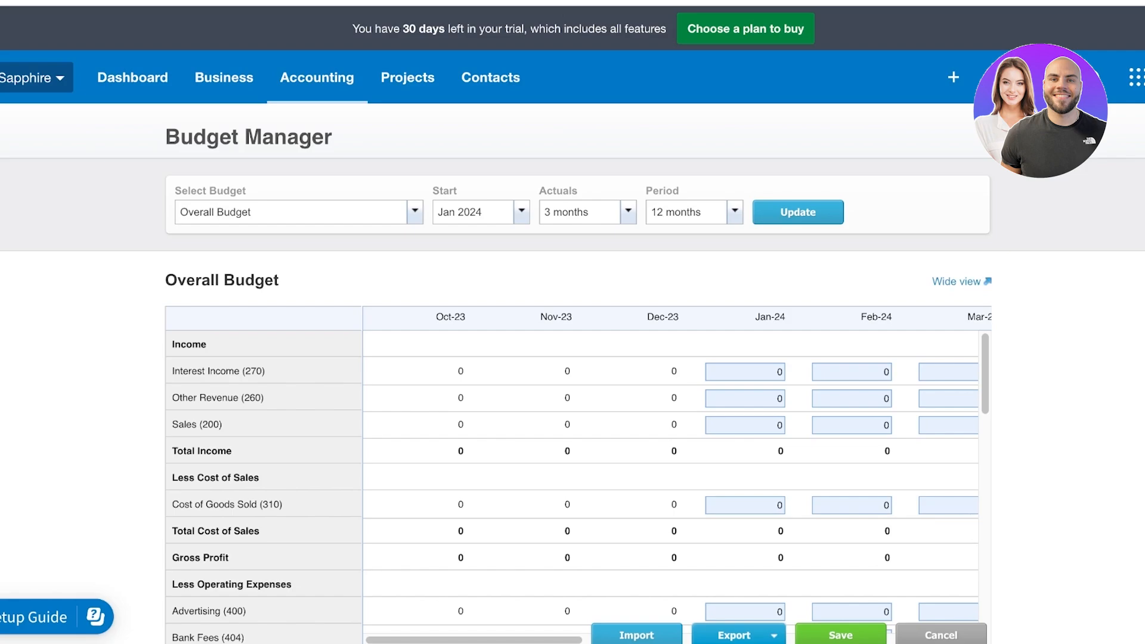
Look over the budget grid and start month choices, keeping Jan 2024 as the start
scroll(216, 178, down, 1)
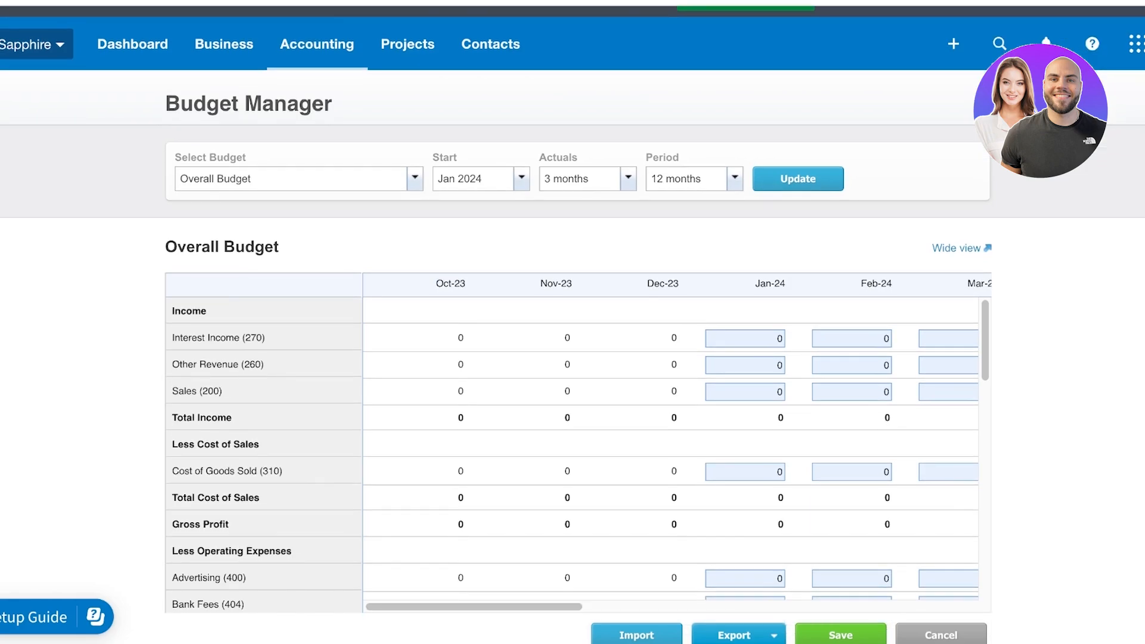
drag(474, 607, 867, 607)
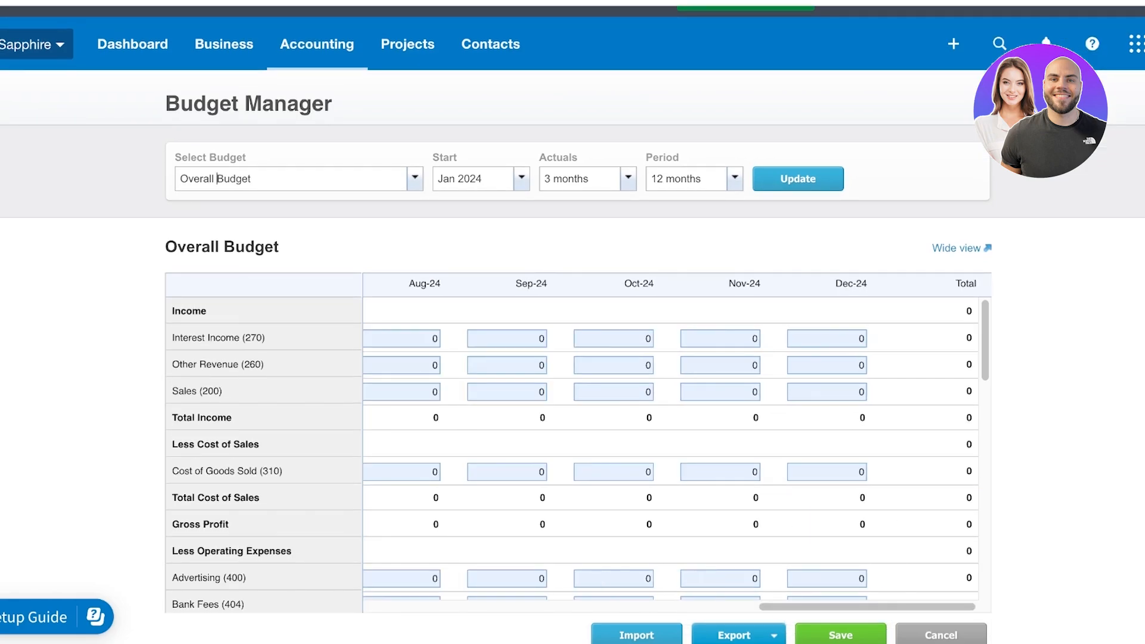
scroll(571, 453, down, 15)
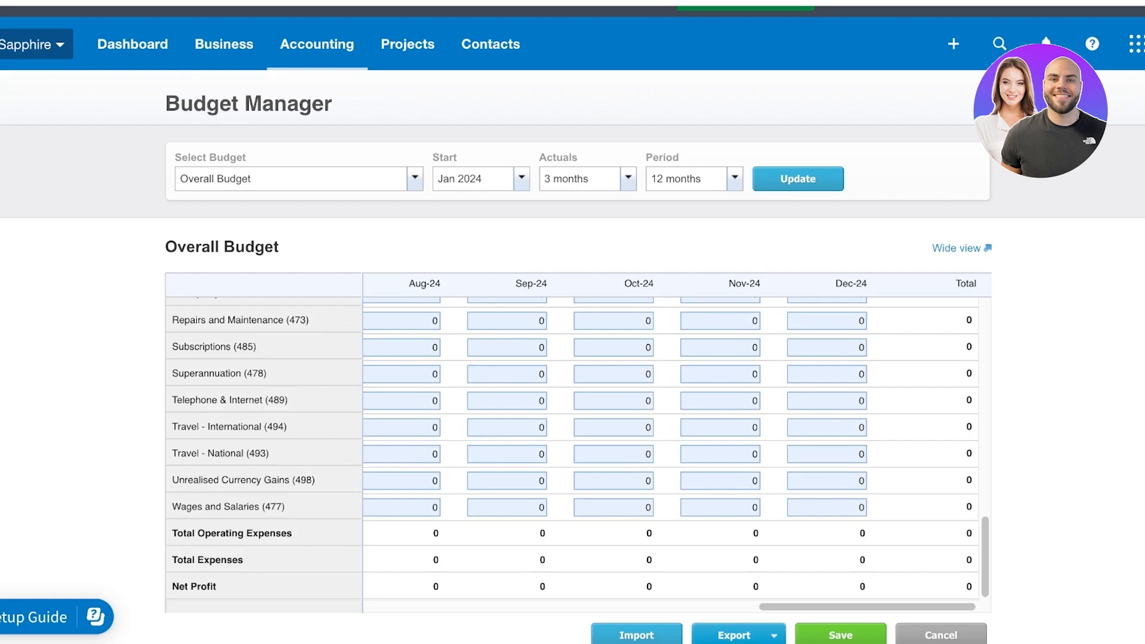
click(521, 178)
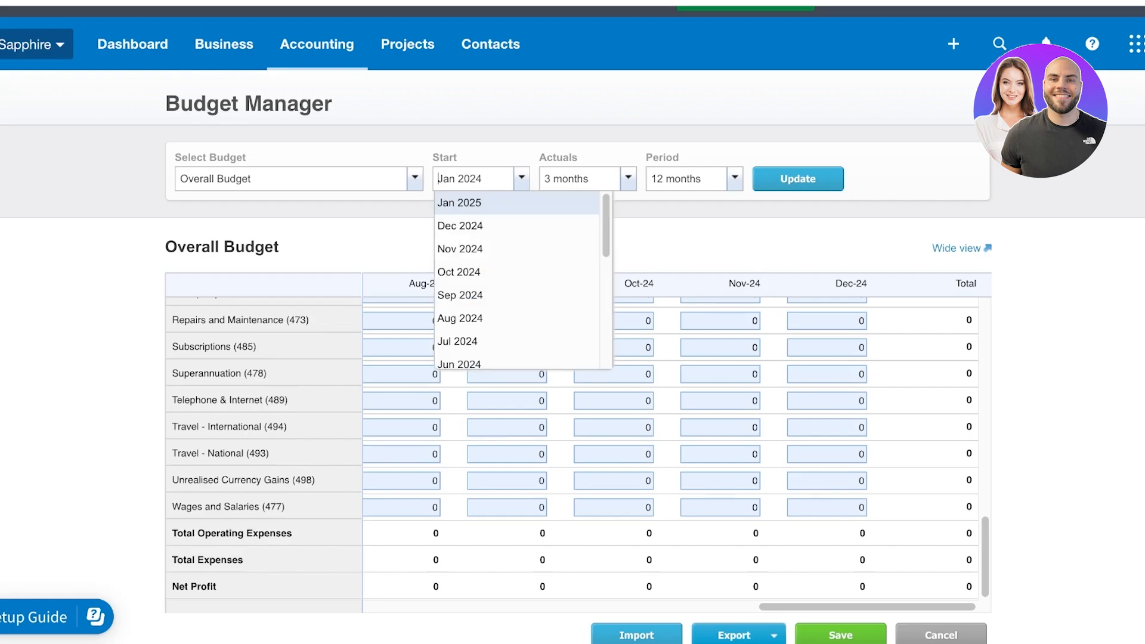
scroll(512, 205, up, 1)
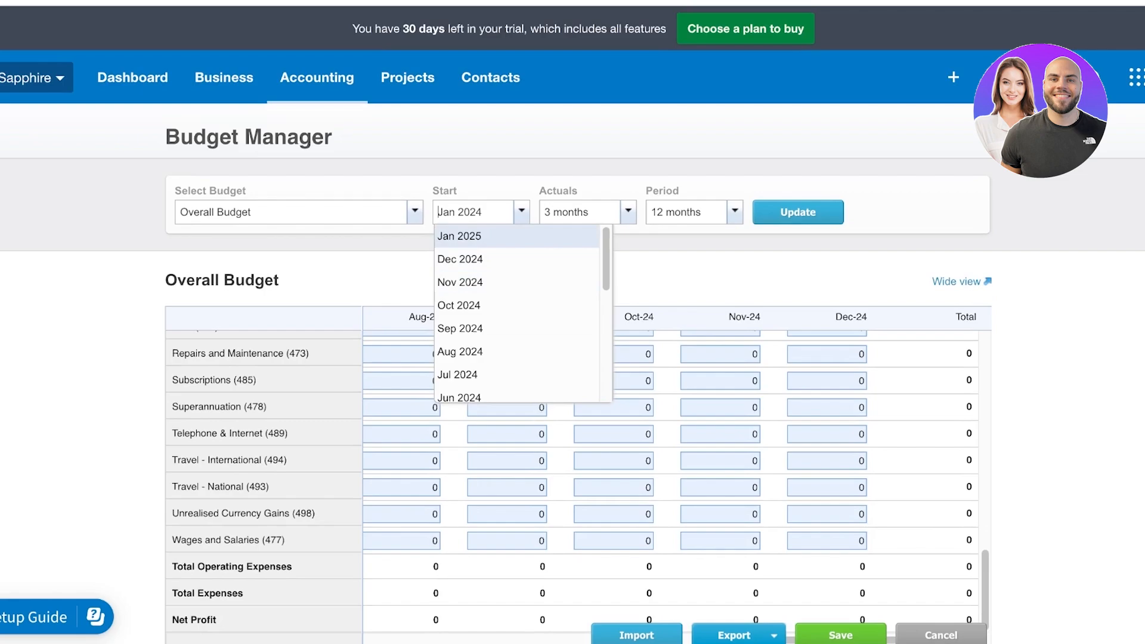
click(522, 212)
Set Actuals to None and Period to 6 months, then update the Overall Budget
click(627, 212)
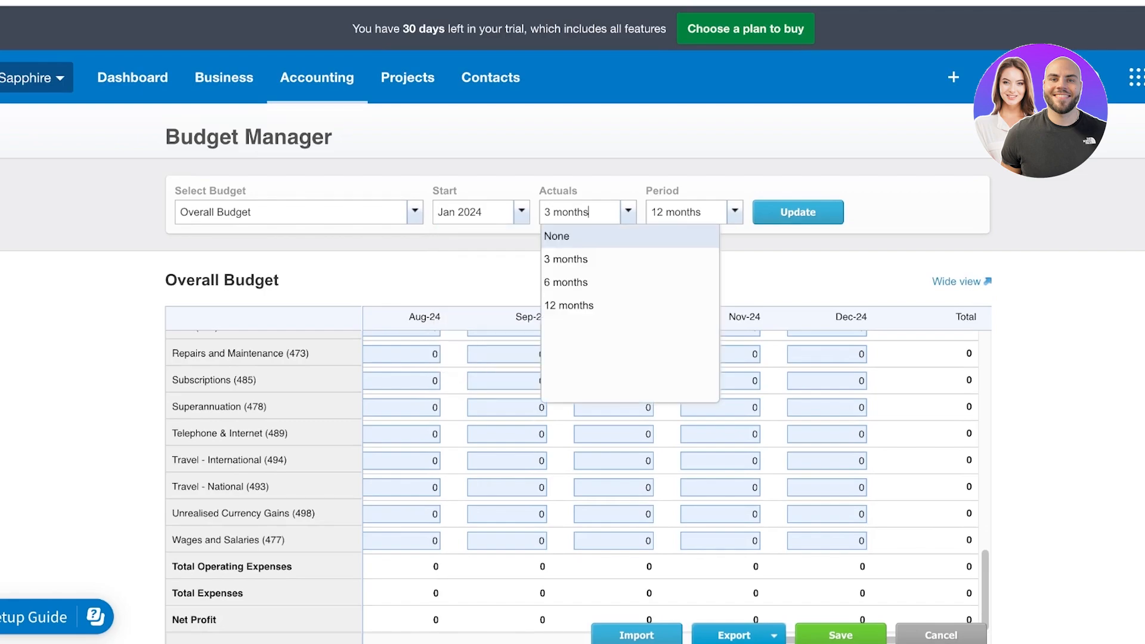
click(559, 236)
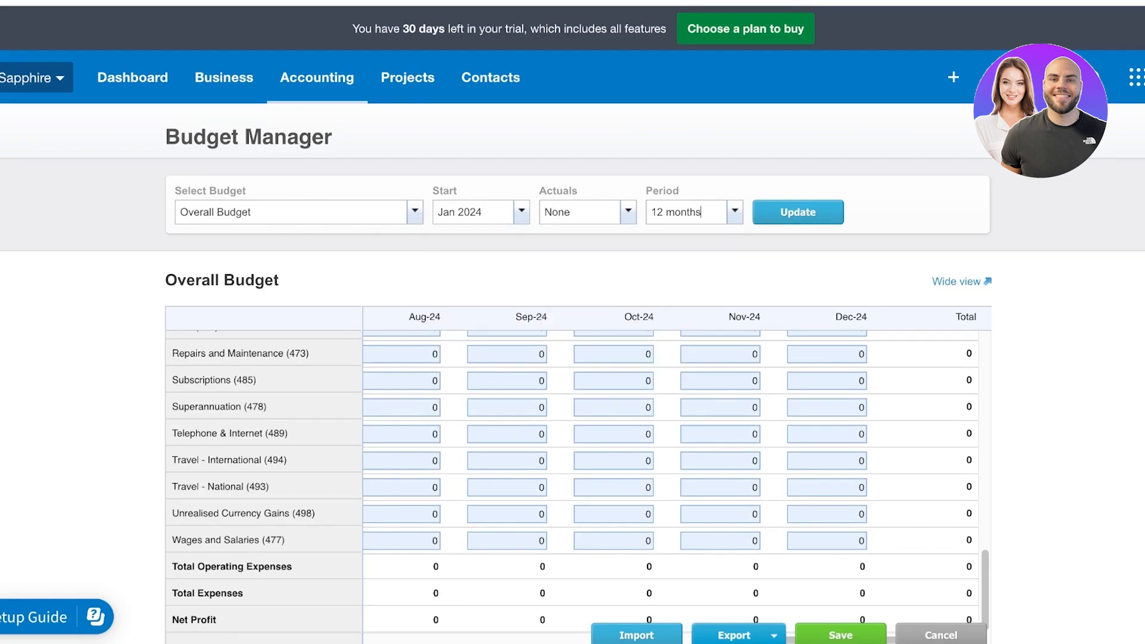
click(701, 211)
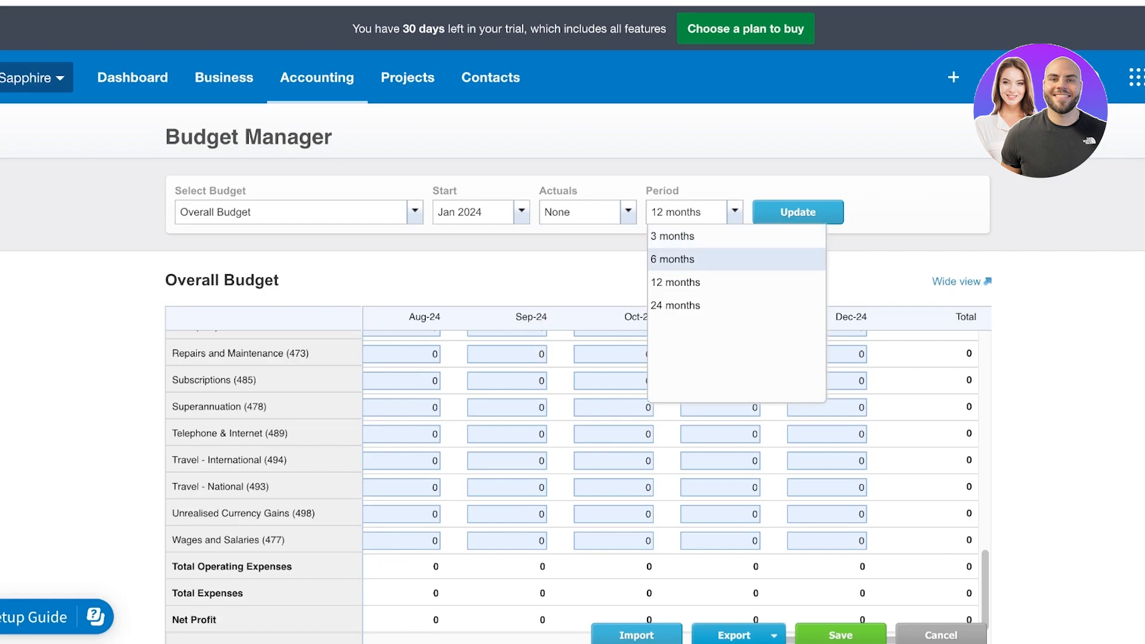
click(671, 258)
click(798, 212)
scroll(670, 477, down, 10)
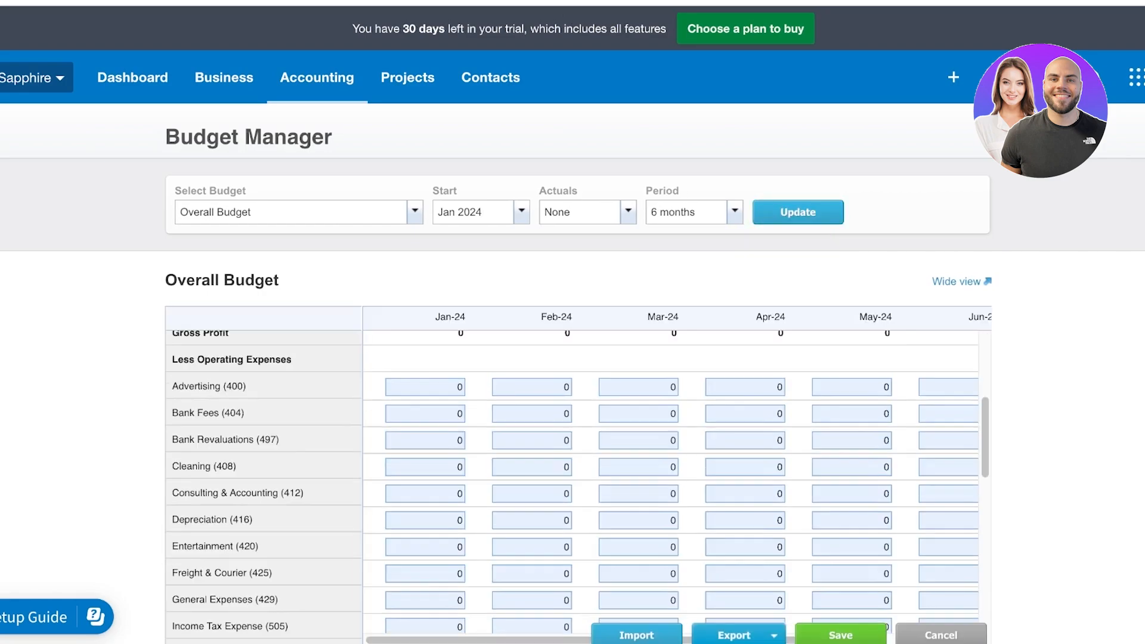
scroll(671, 477, up, 10)
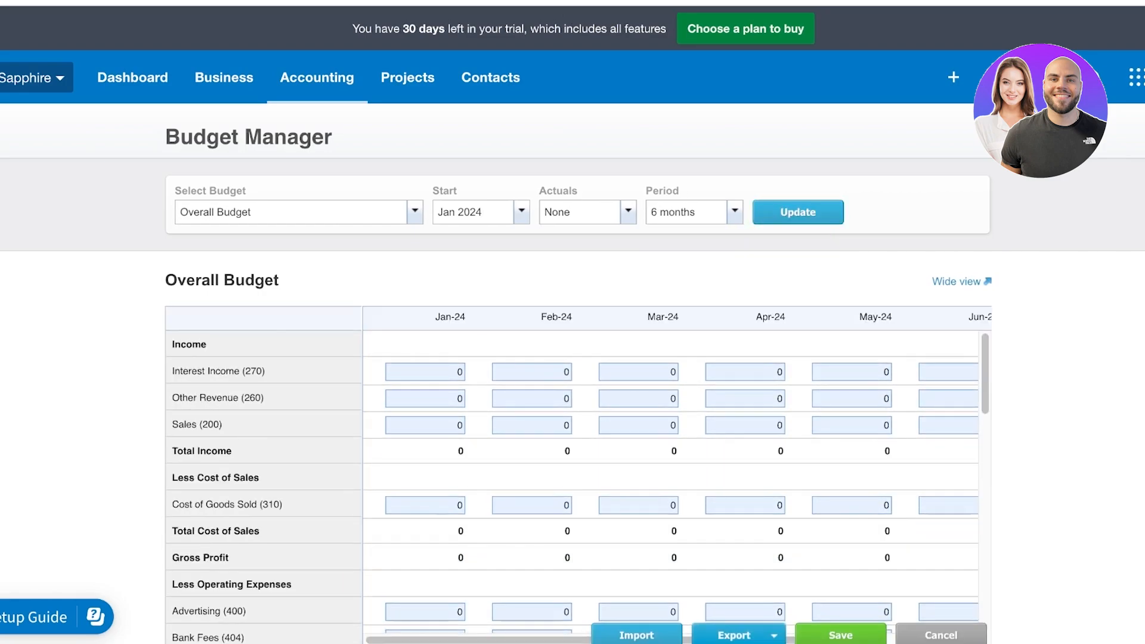
scroll(670, 395, down, 1)
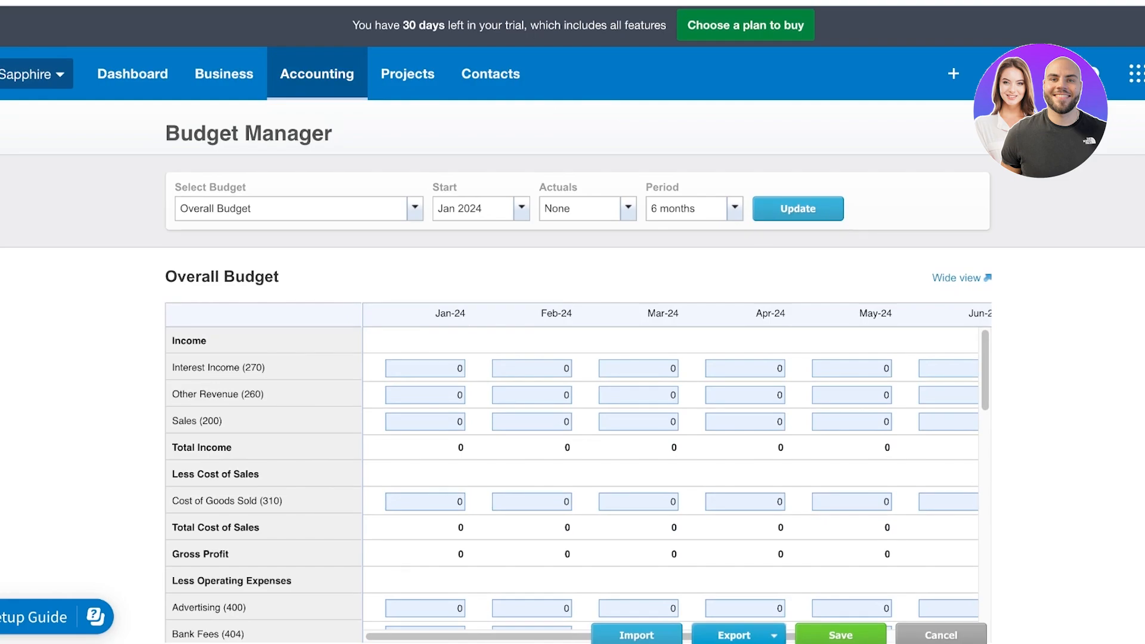
click(317, 74)
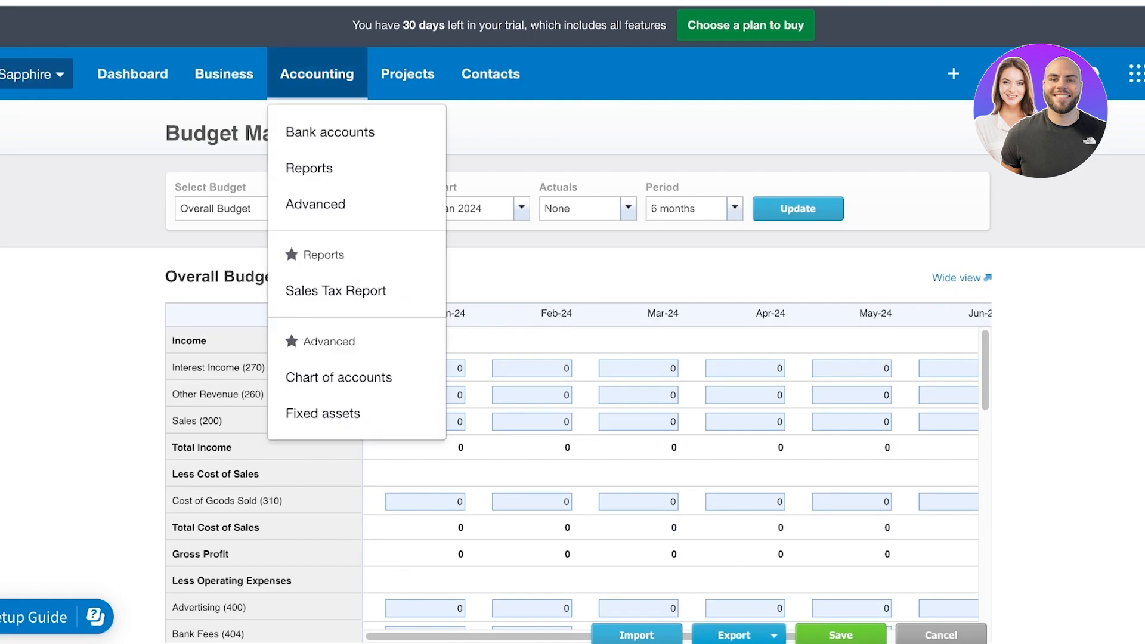
Open Accounting > Advanced to see Fixed assets, Chart of accounts and Tax rates
click(315, 204)
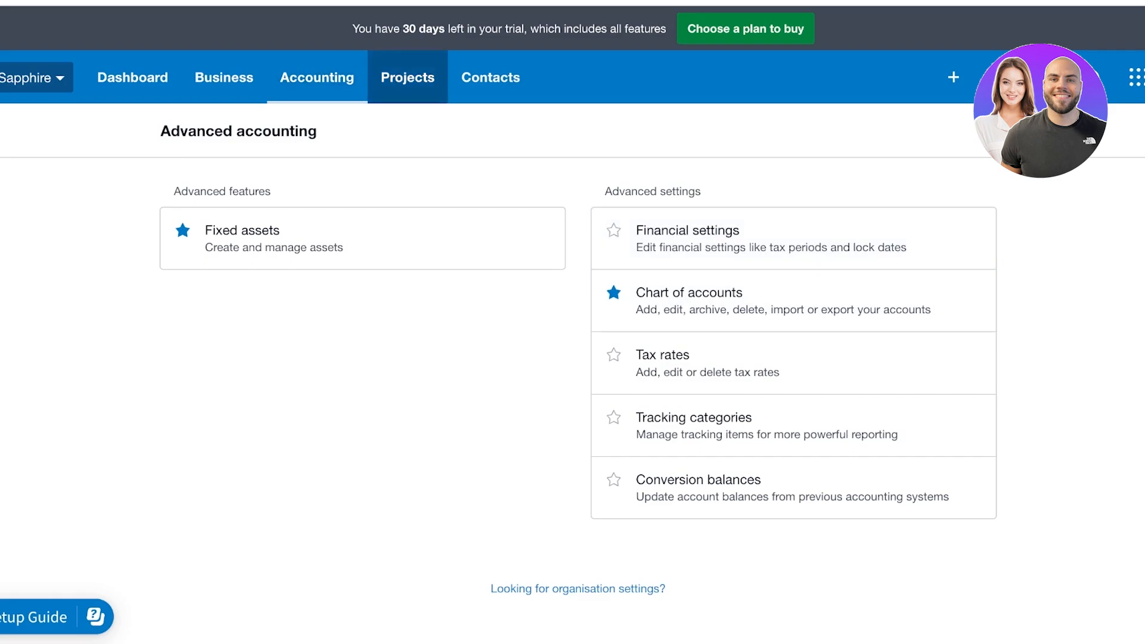
click(407, 78)
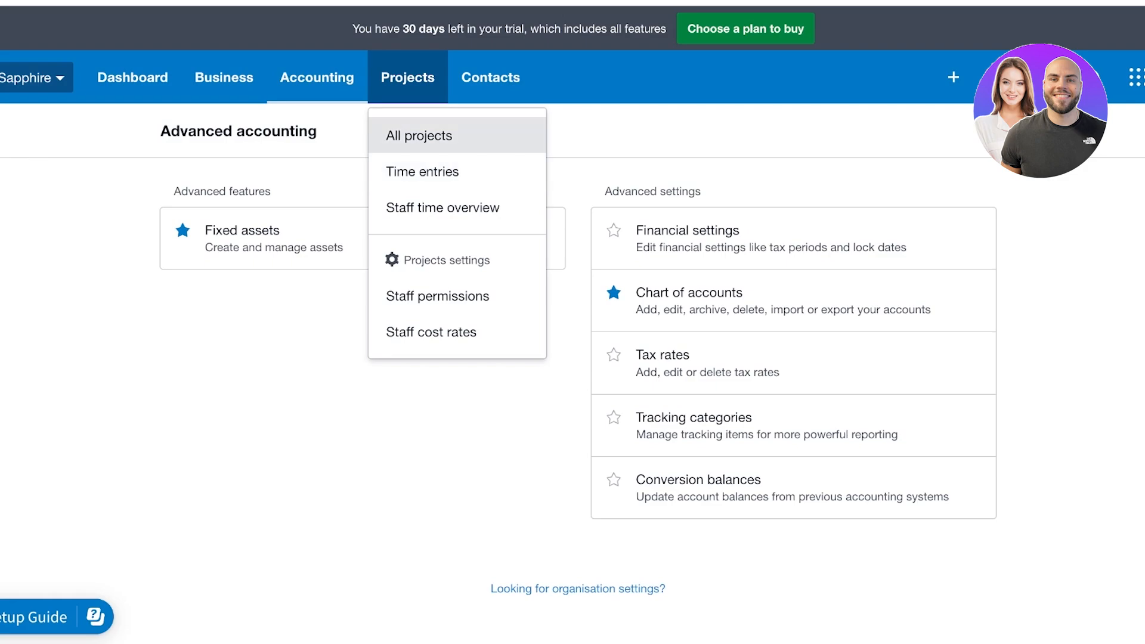
Start a new in-progress project from All projects with Wendy Grocery Store as contact
click(419, 136)
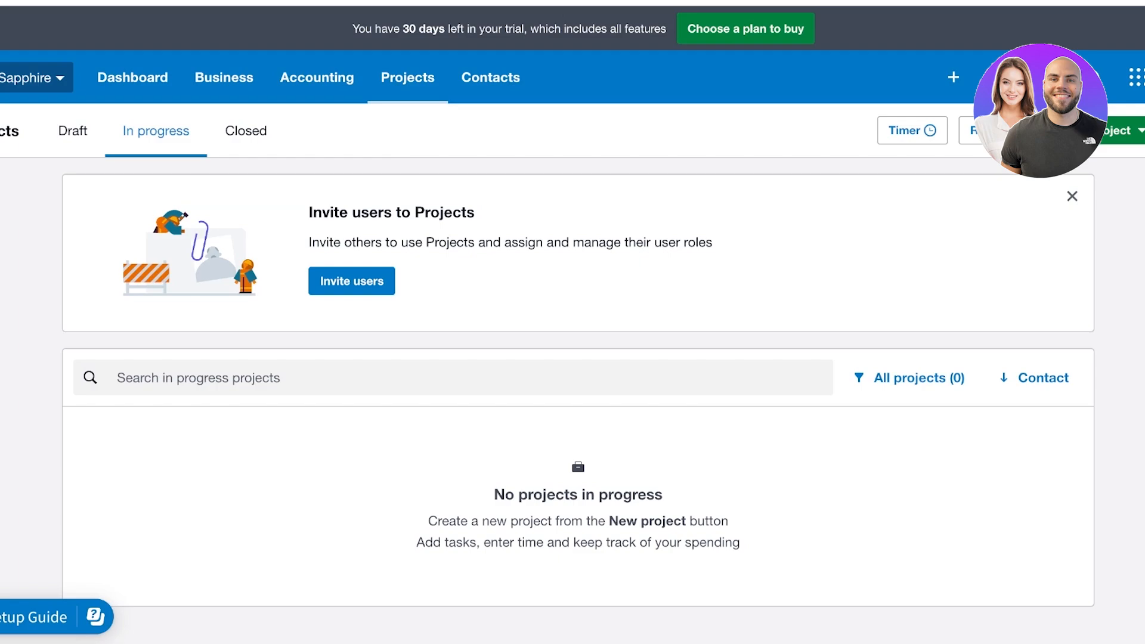
click(1130, 131)
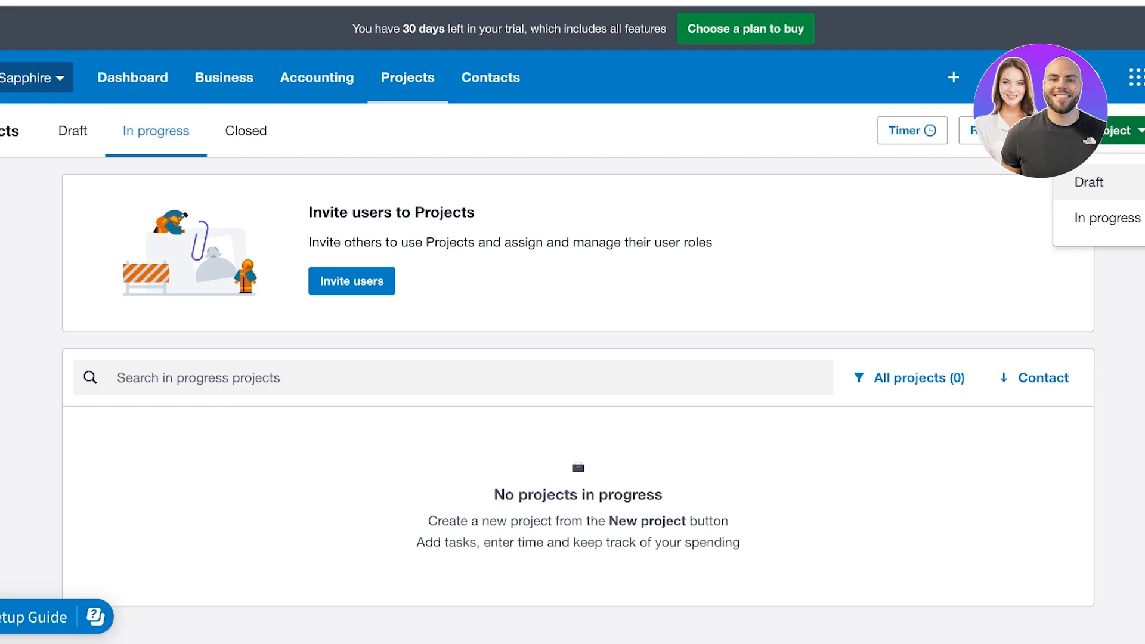
click(1107, 218)
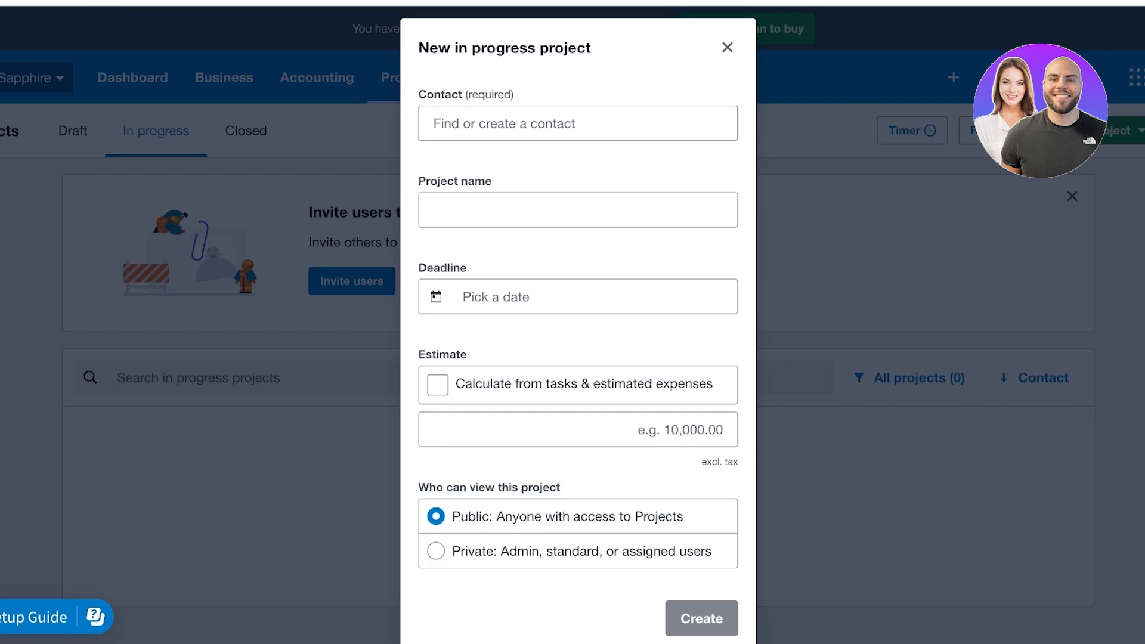
click(577, 124)
key(Down)
key(Down)
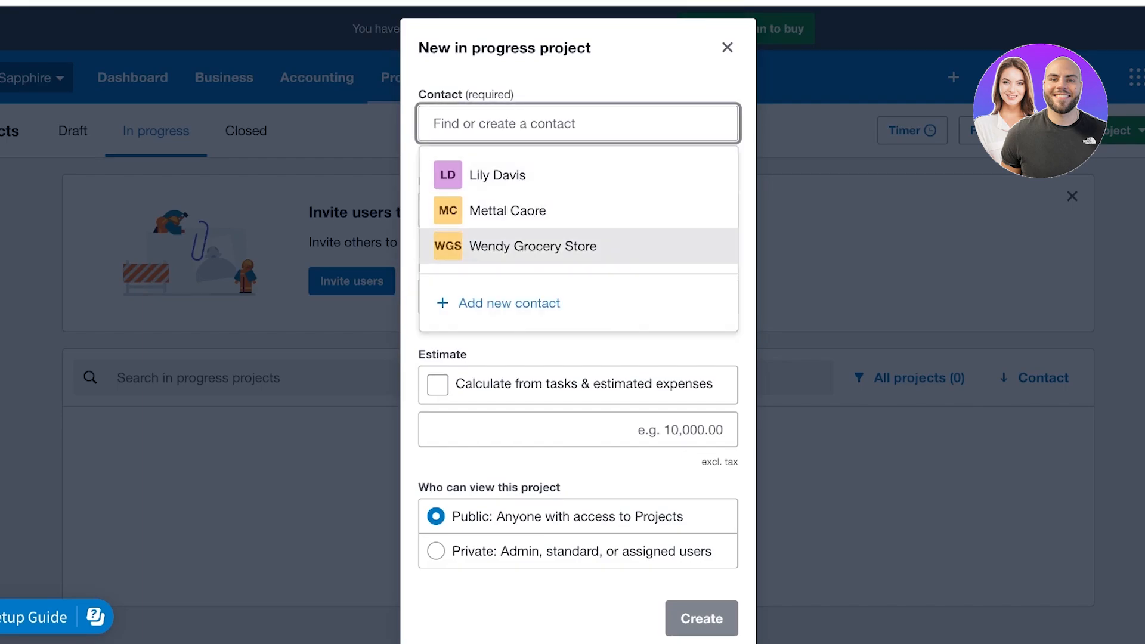
key(Return)
key(Tab)
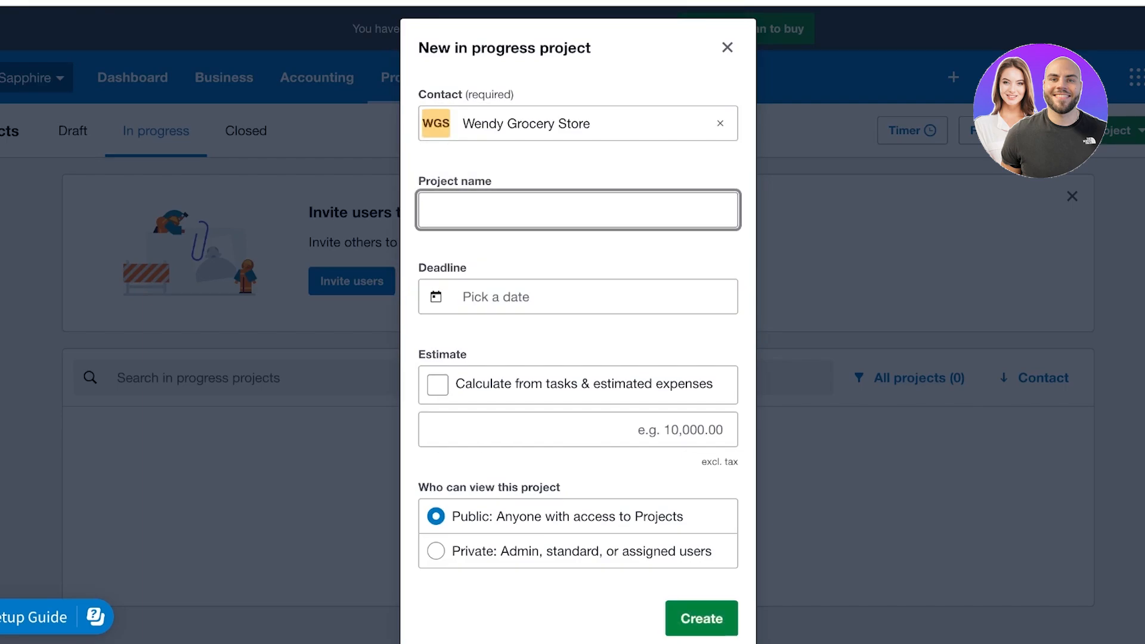
Name the project 'Jewels Popup'
text(A)
key(BackSpace)
text(A)
key(BackSpace)
text(Our)
key(BackSpace)
key(BackSpace)
key(BackSpace)
key(BackSpace)
text(Jewels Popup)
key(Tab)
key(Tab)
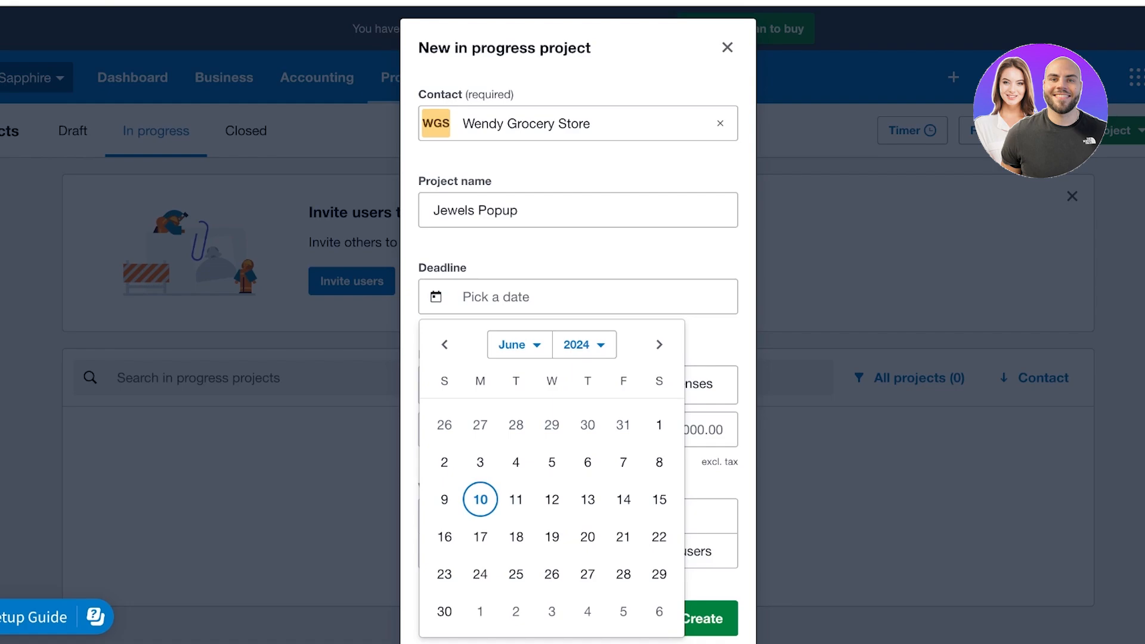
Set the deadline to 28 Jun 2024, keep a manual estimate and Public access, and create the project
click(623, 574)
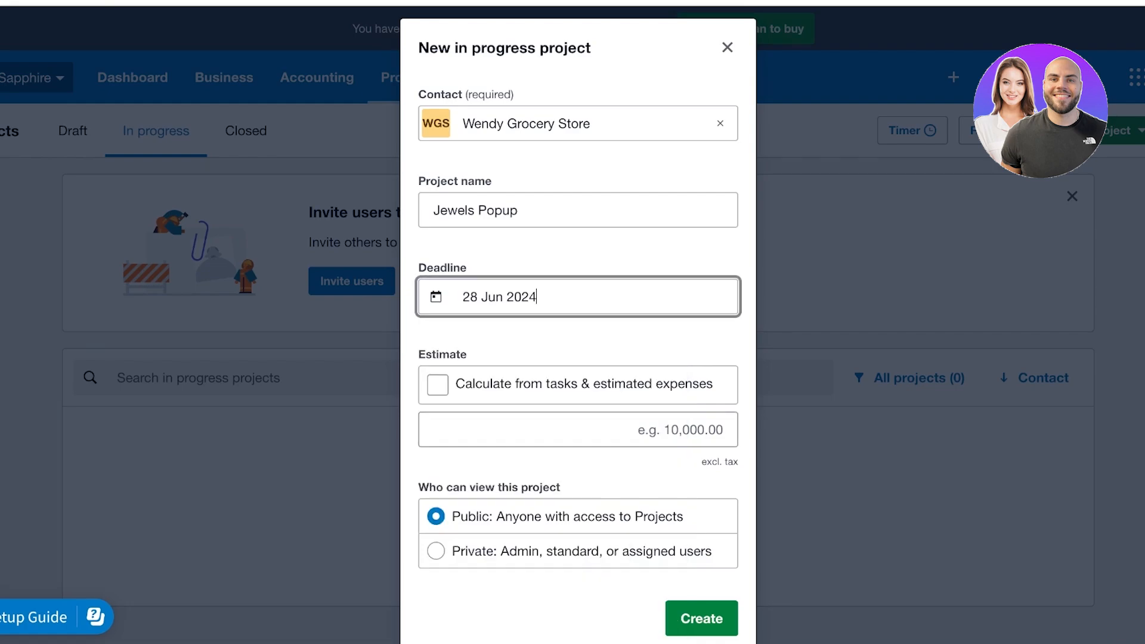
click(438, 385)
click(438, 384)
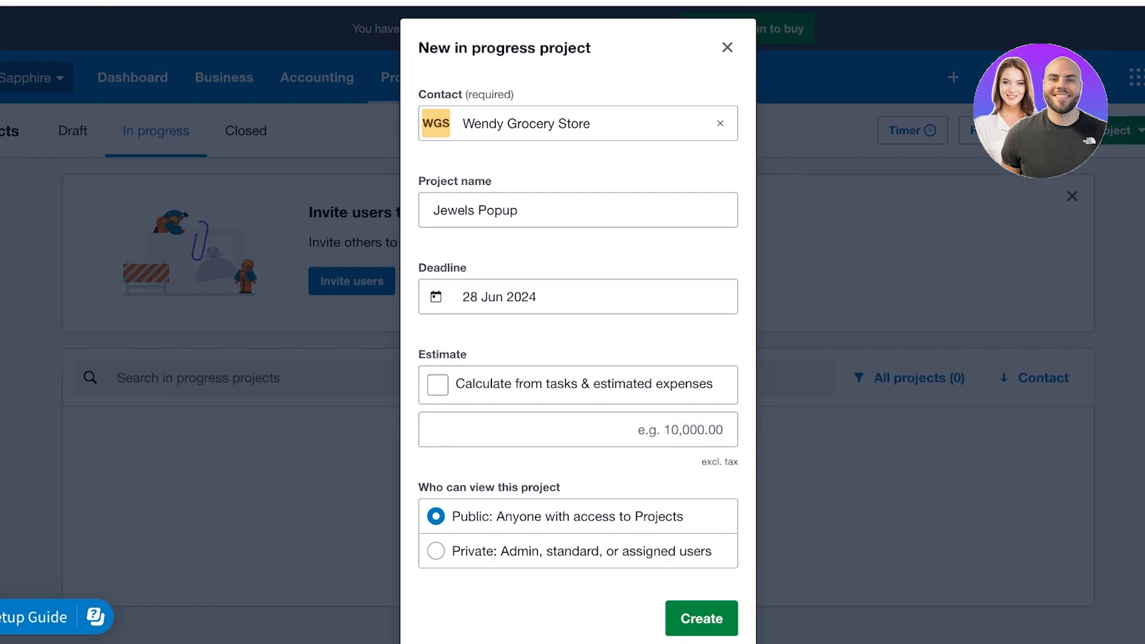
click(438, 384)
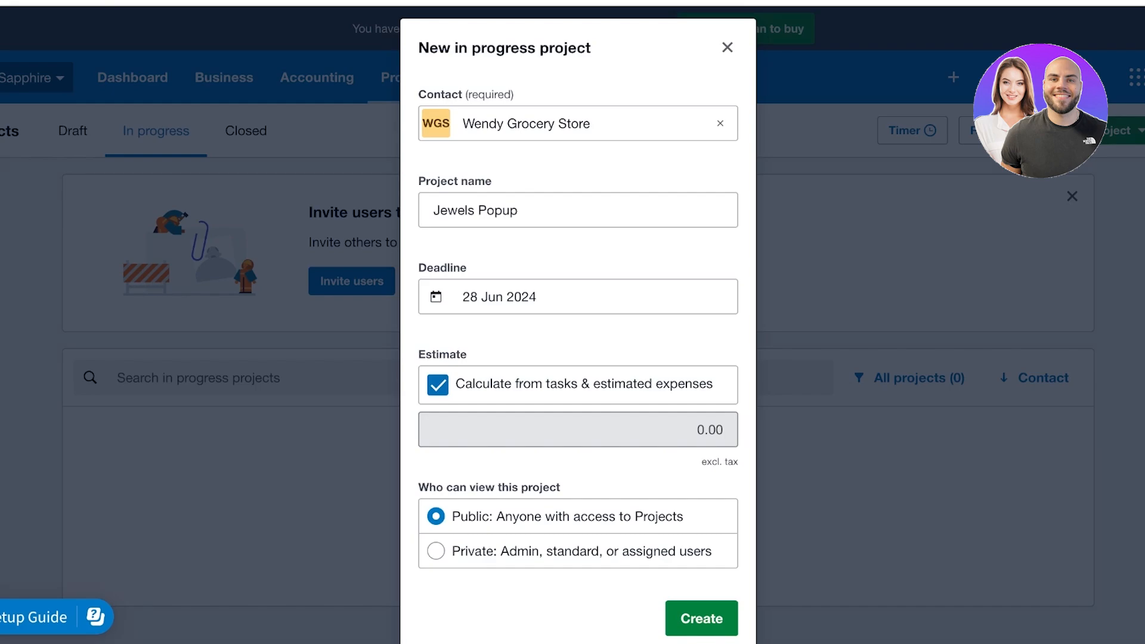
click(437, 385)
click(577, 430)
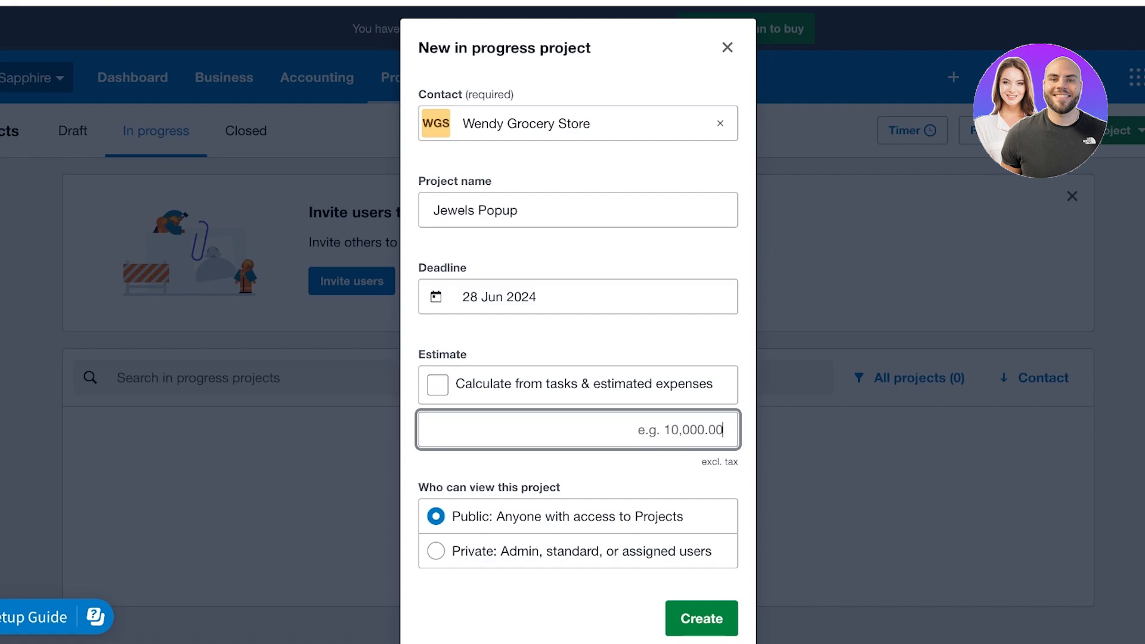
click(435, 551)
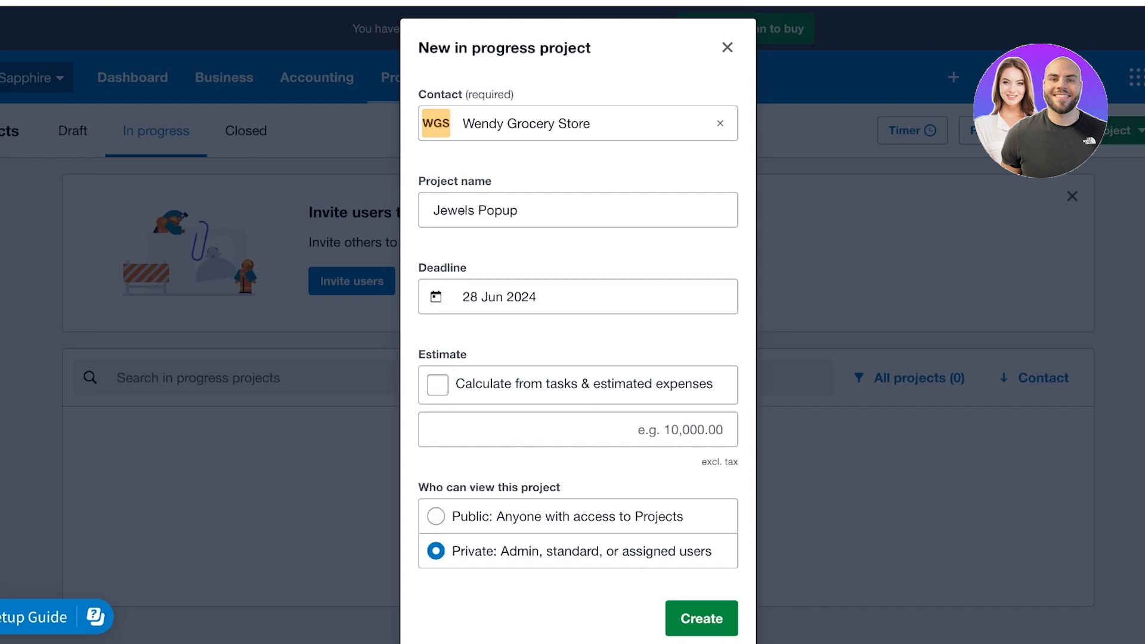
click(436, 516)
click(701, 618)
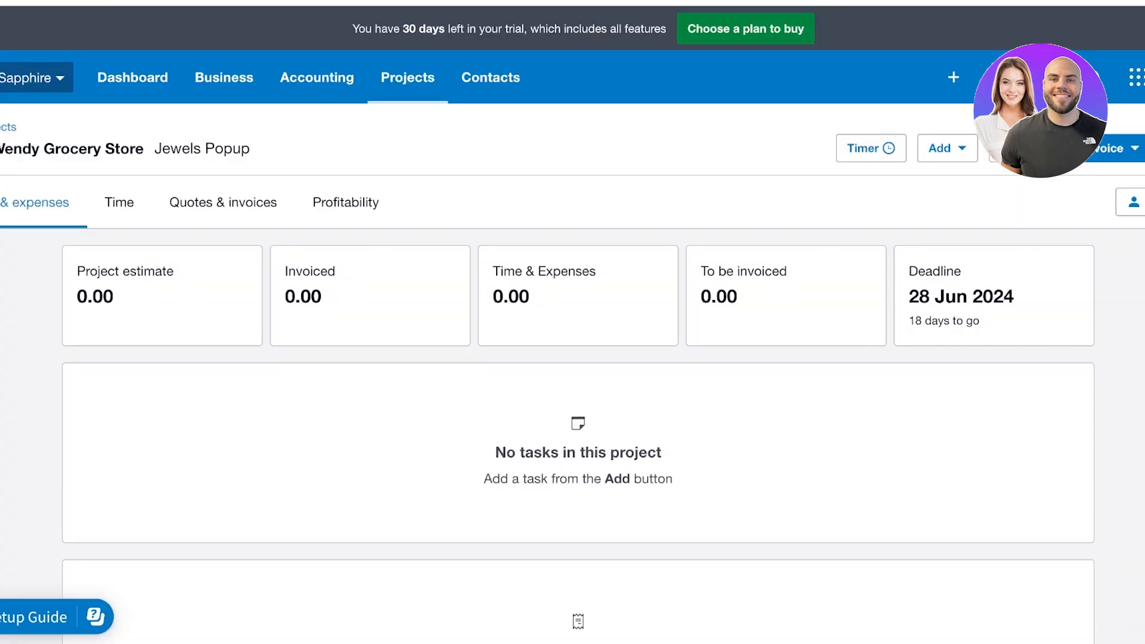
Browse the project's Time, Quotes and invoices, and Profitability tabs
scroll(572, 381, down, 1)
scroll(572, 382, up, 1)
click(119, 202)
click(223, 202)
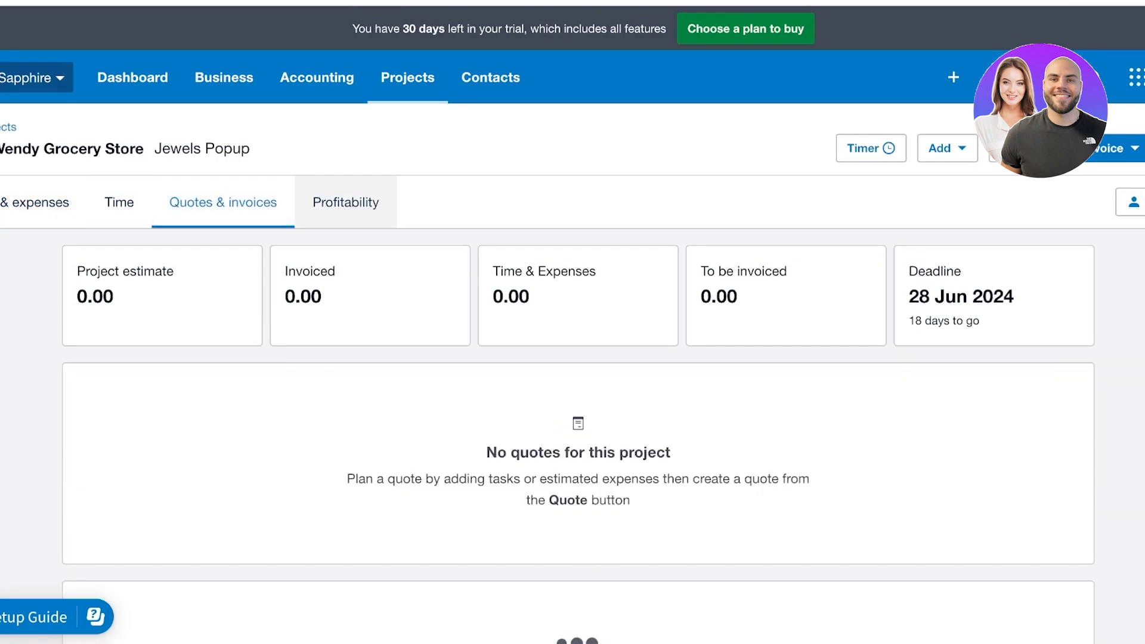
click(346, 202)
scroll(572, 322, down, 7)
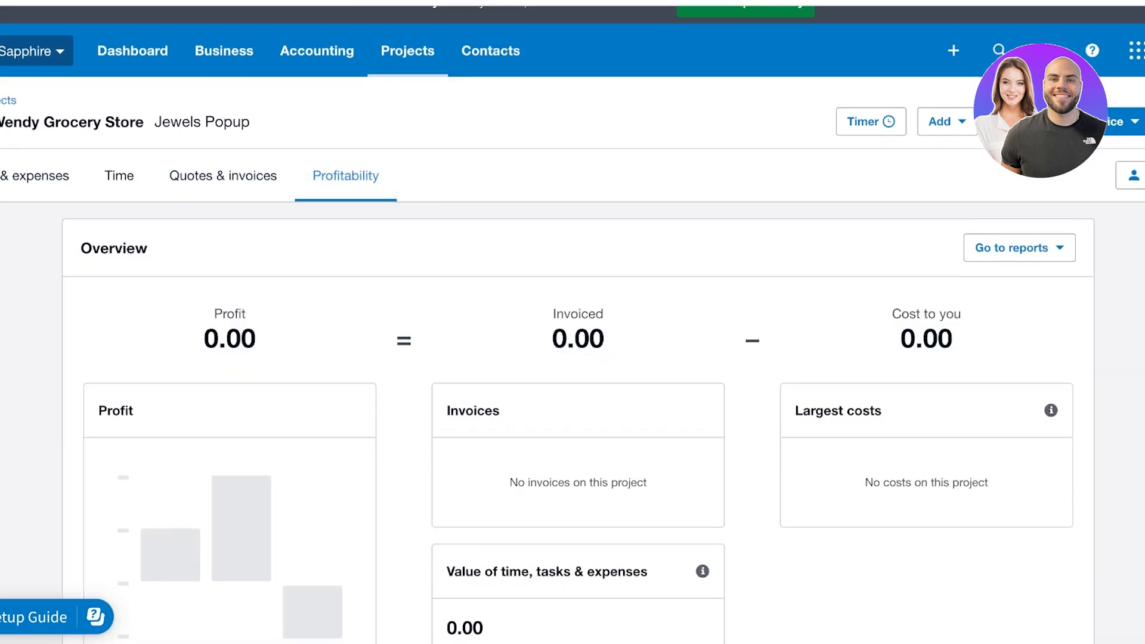
scroll(572, 322, up, 3)
scroll(572, 322, up, 4)
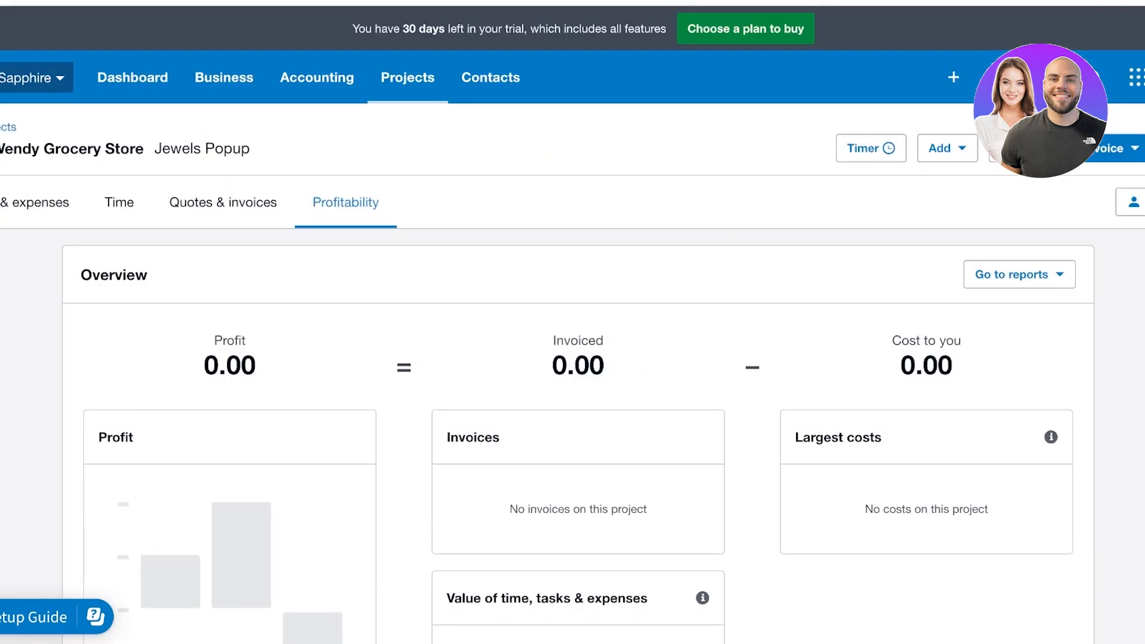
Invoice a 100,000.00 project amount and save it as draft invoice INV-0002
click(1118, 147)
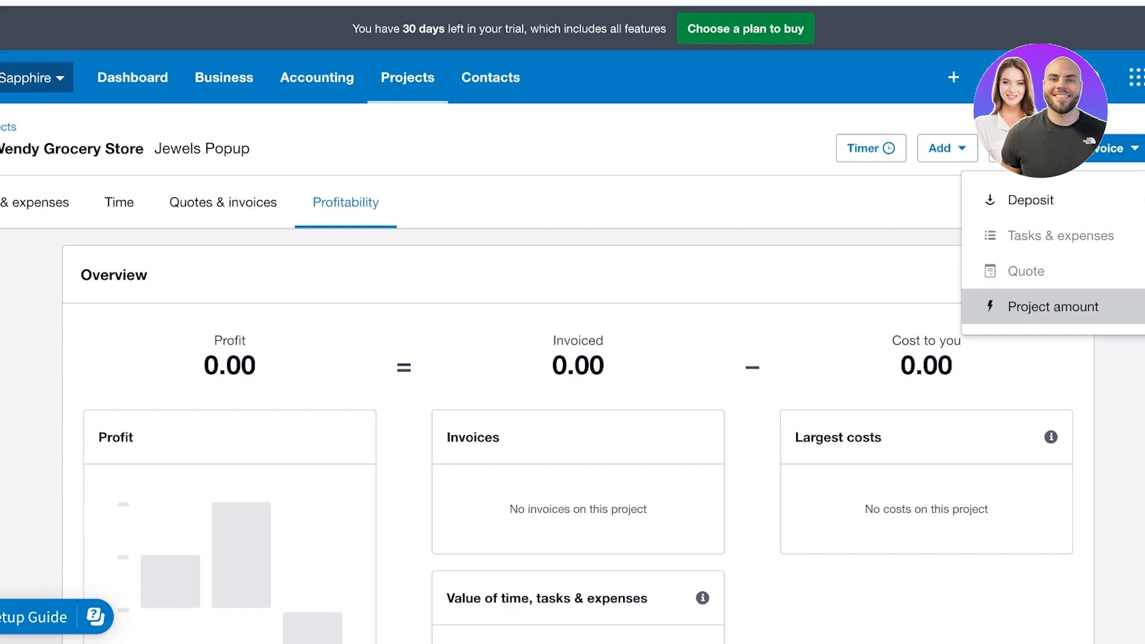
click(1052, 306)
key(super+a)
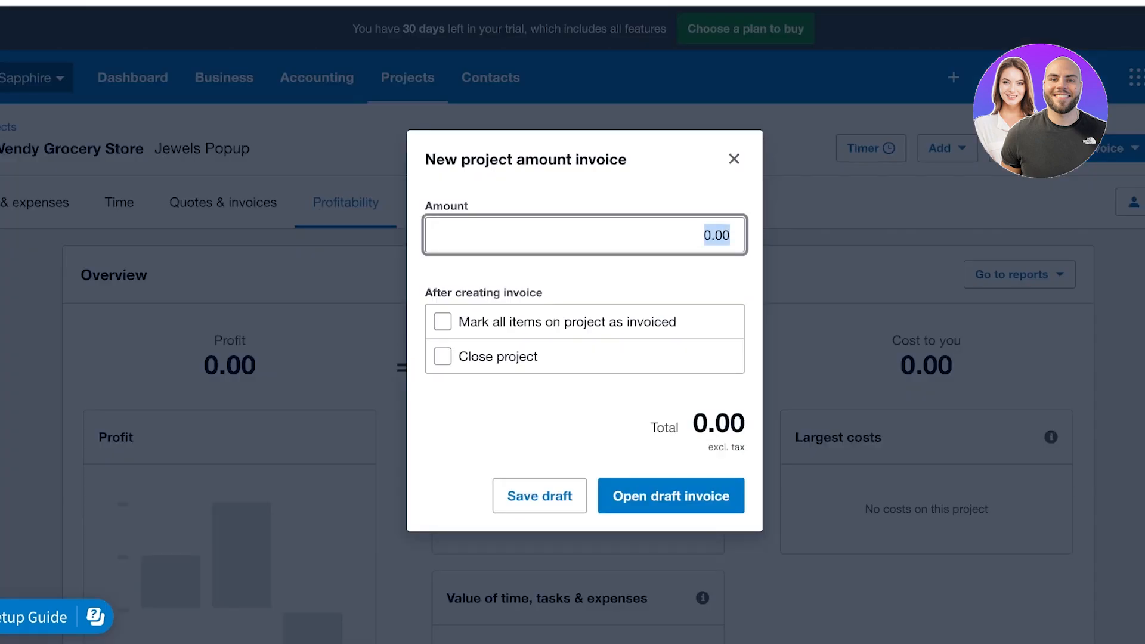
text(100000)
key(Return)
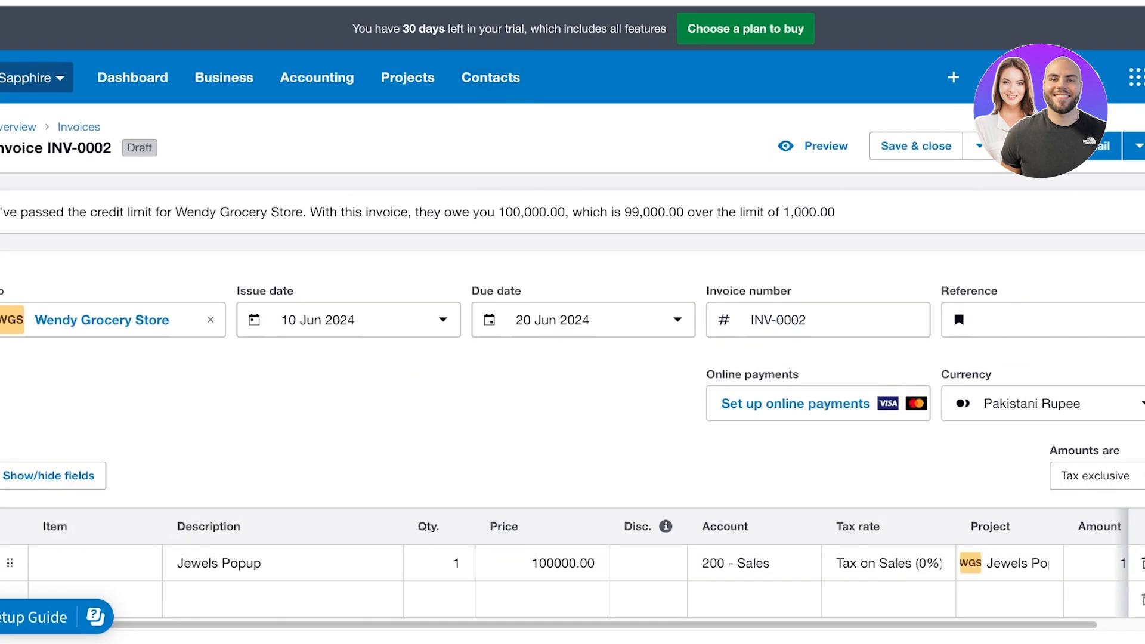
click(916, 146)
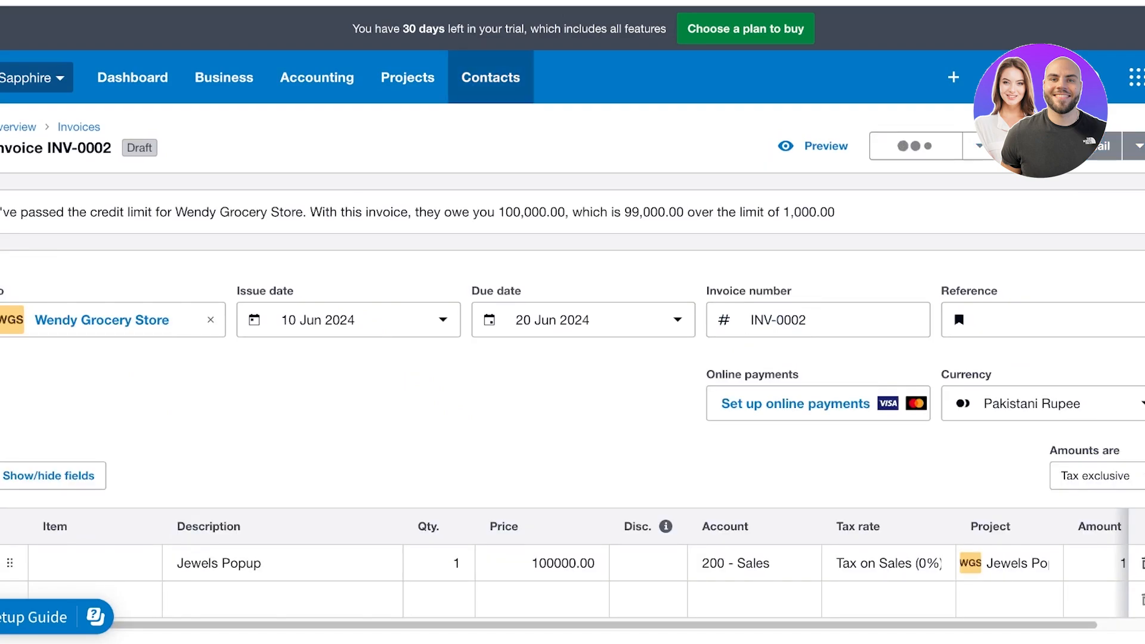
click(490, 78)
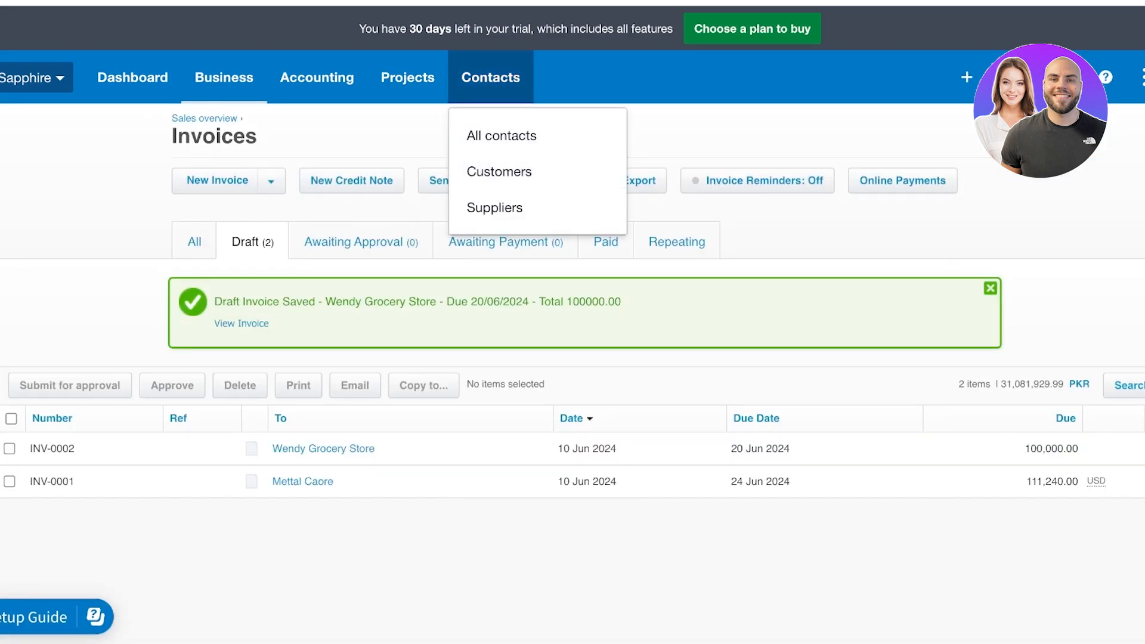
click(408, 78)
Open Jewels Popup from All projects and check 100,000.00 invoiced with 0.00 left
click(456, 135)
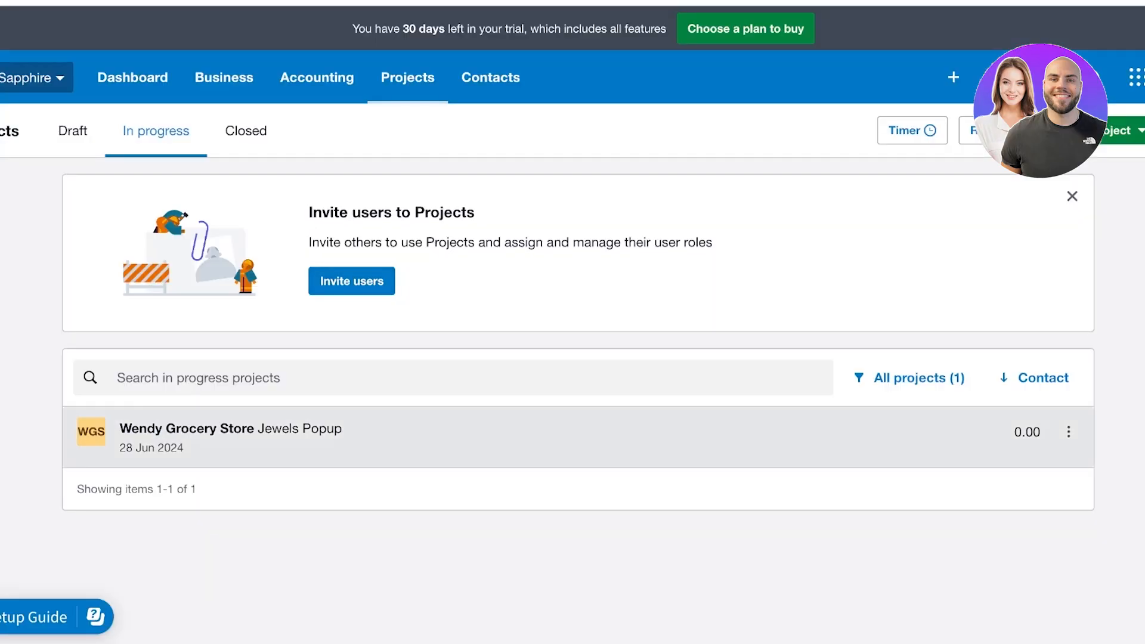
click(179, 428)
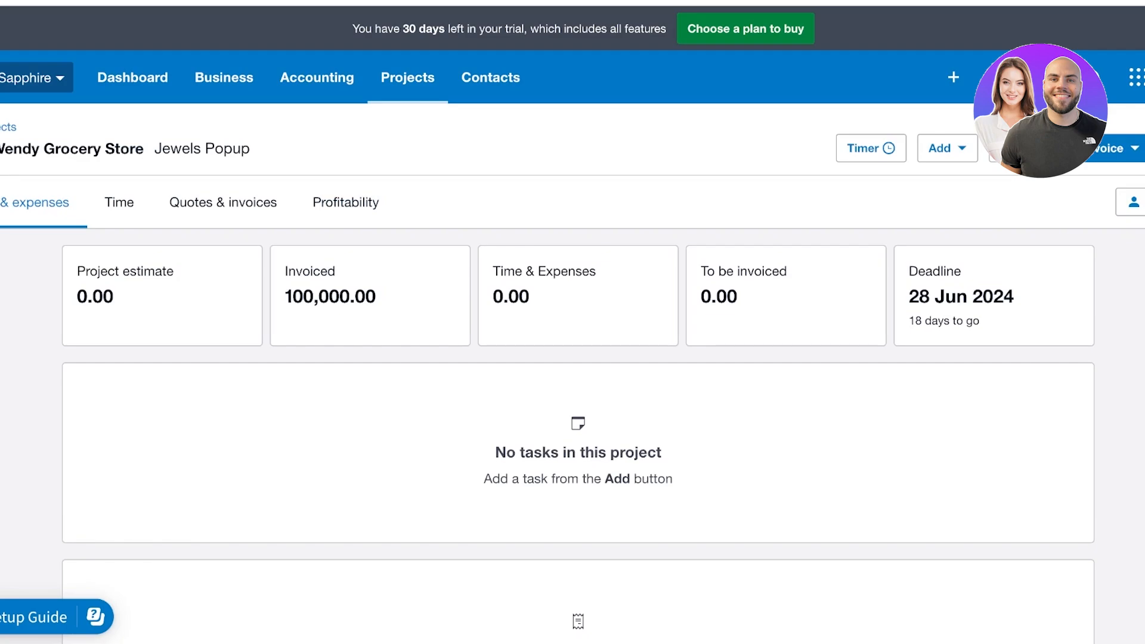
scroll(573, 382, down, 5)
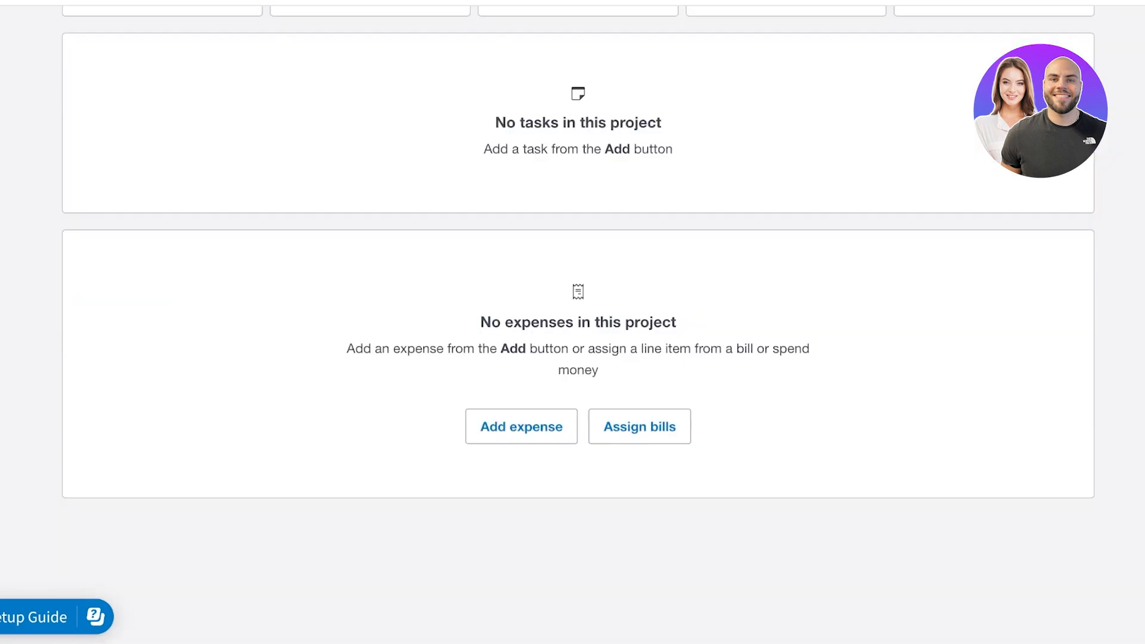
scroll(572, 382, up, 5)
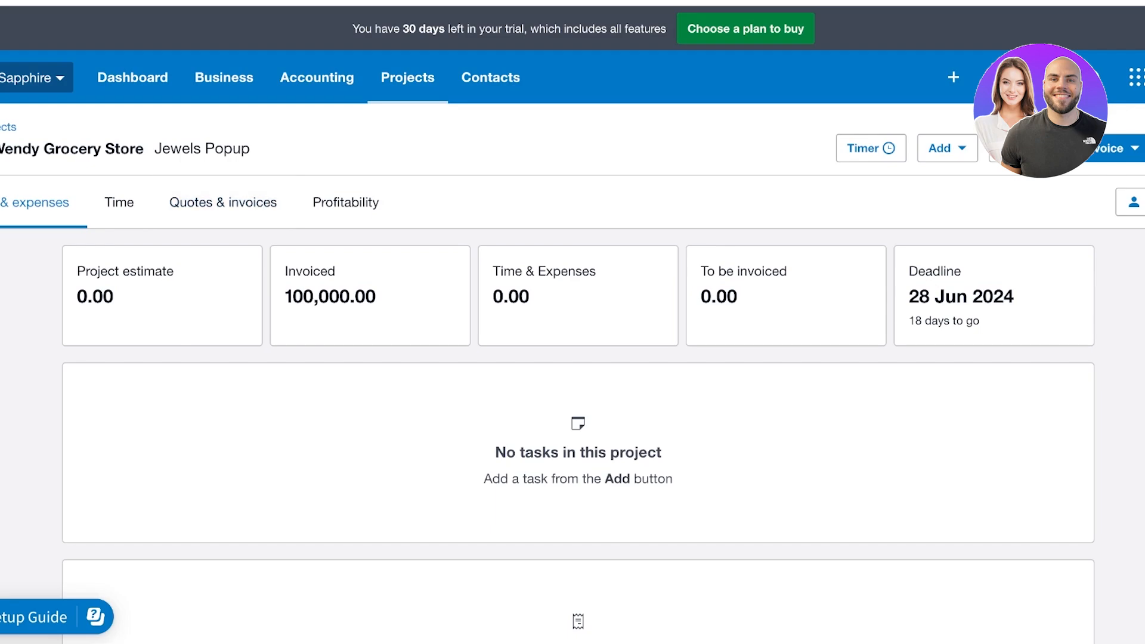
Go to Time entries and start an entry for Jewels Popup, closing it unsaved
click(408, 77)
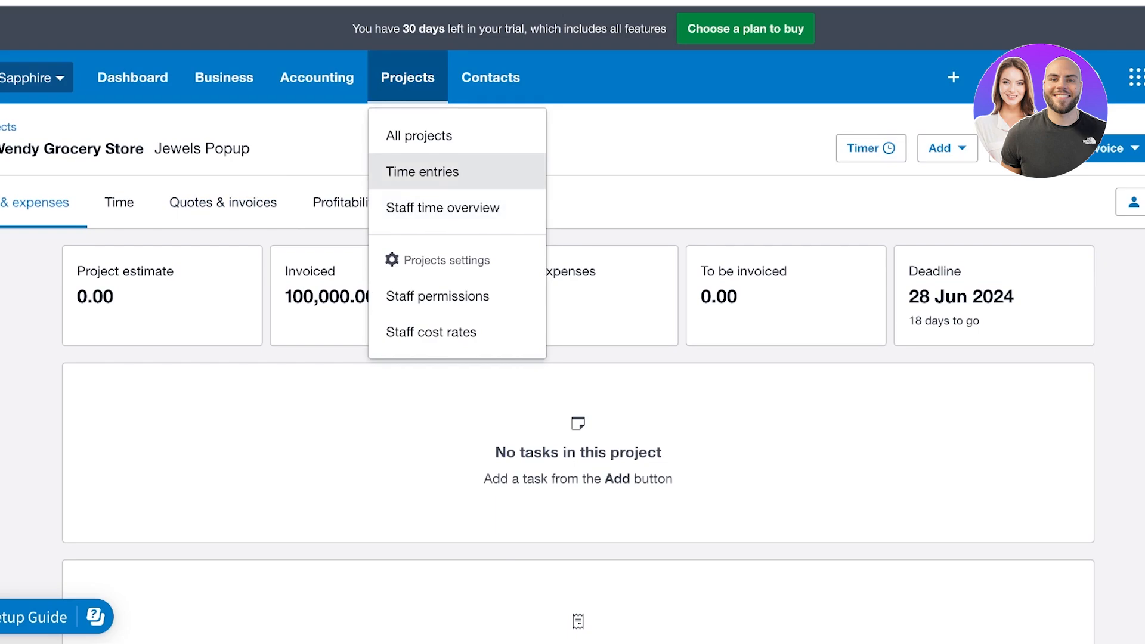
click(411, 169)
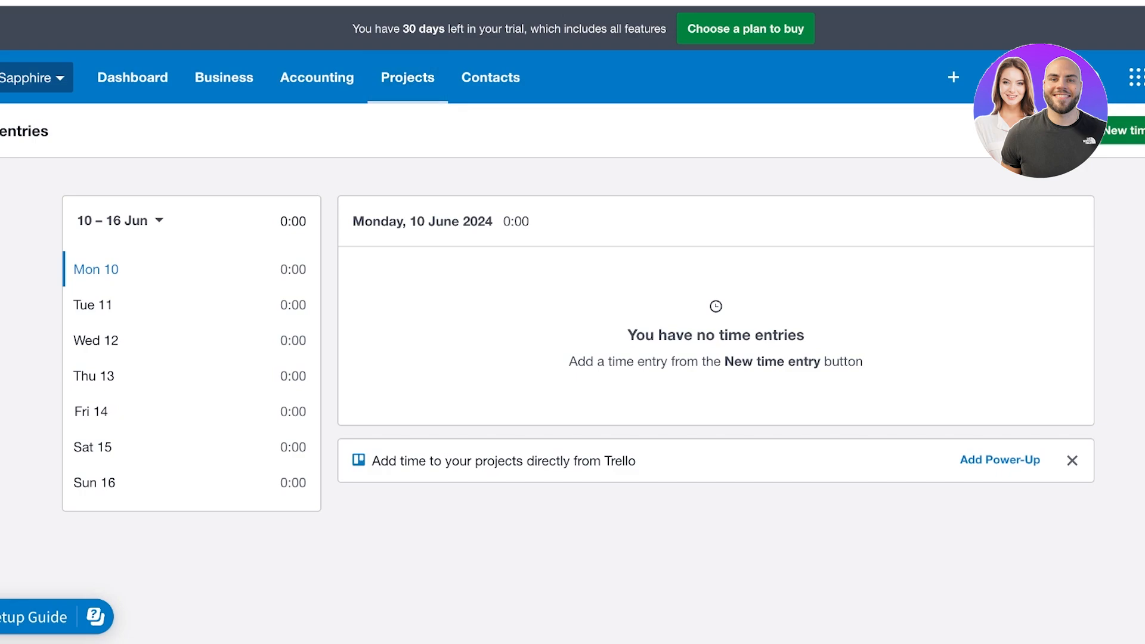
click(1050, 130)
click(1131, 604)
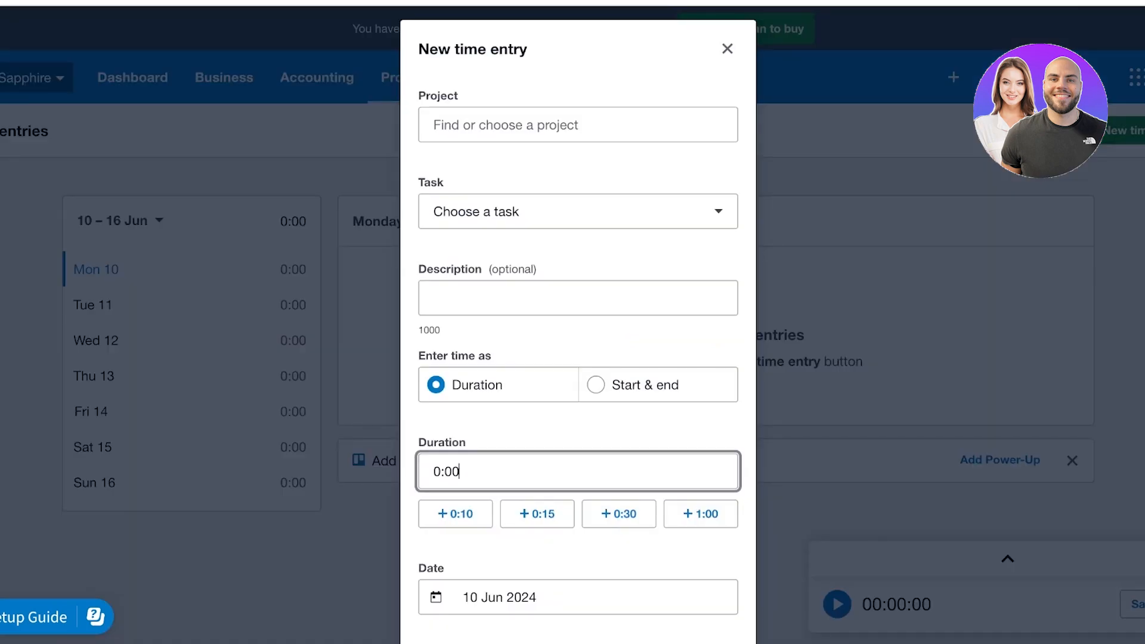
click(537, 124)
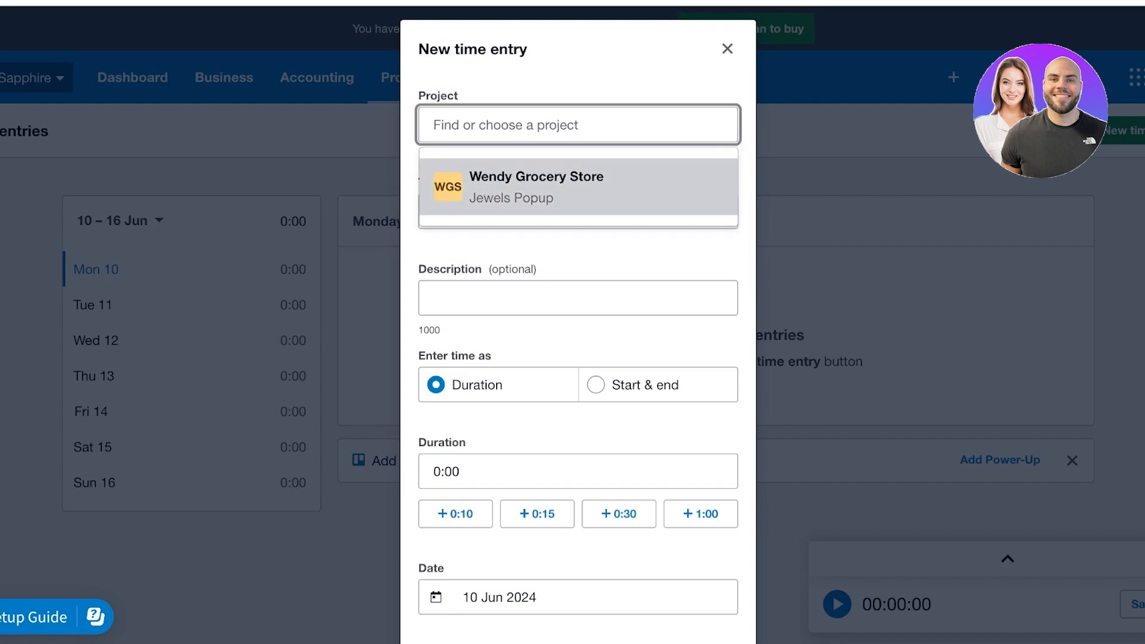
click(536, 194)
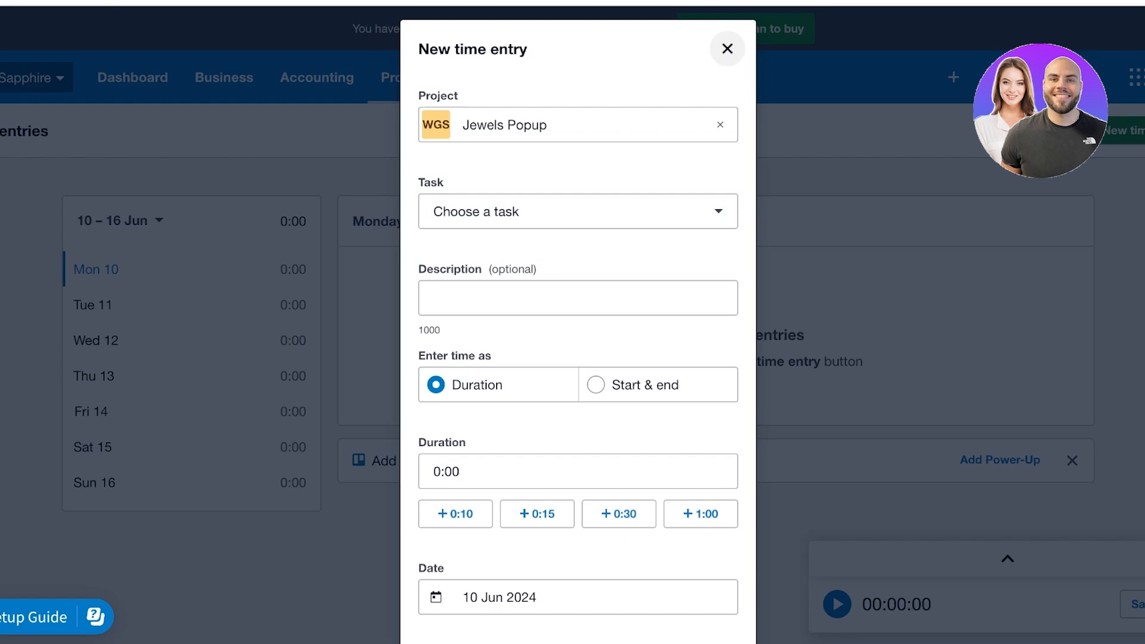
click(726, 49)
Try a 1:30 time entry dated 12 June 2024, discard it, and dismiss the timer
click(1130, 603)
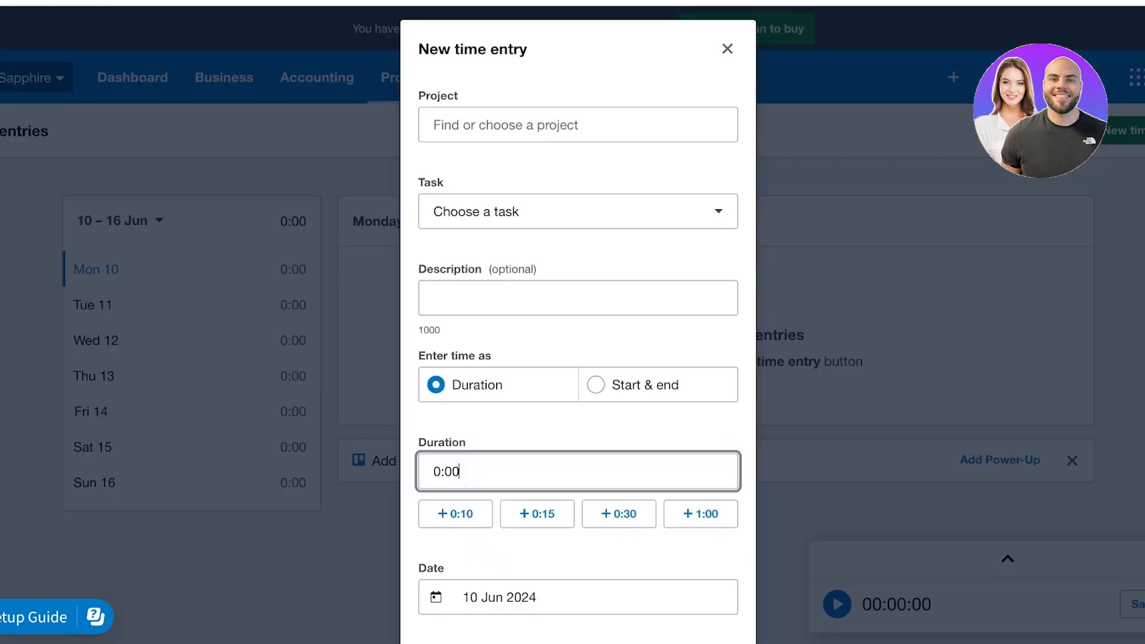
scroll(578, 370, down, 2)
click(619, 418)
click(701, 417)
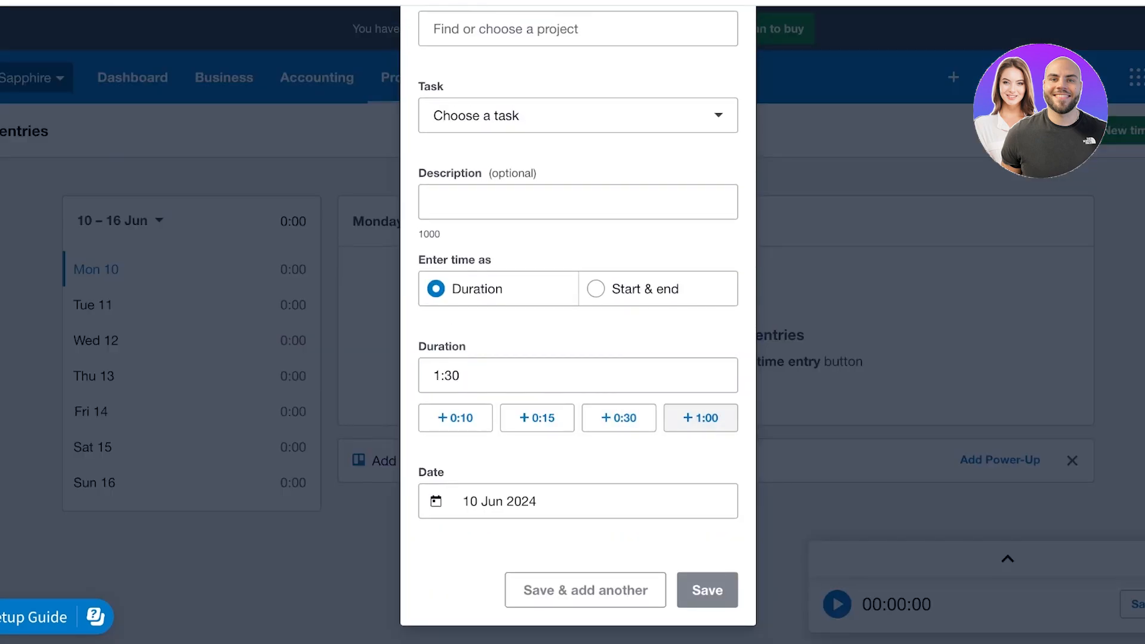
click(469, 501)
click(551, 340)
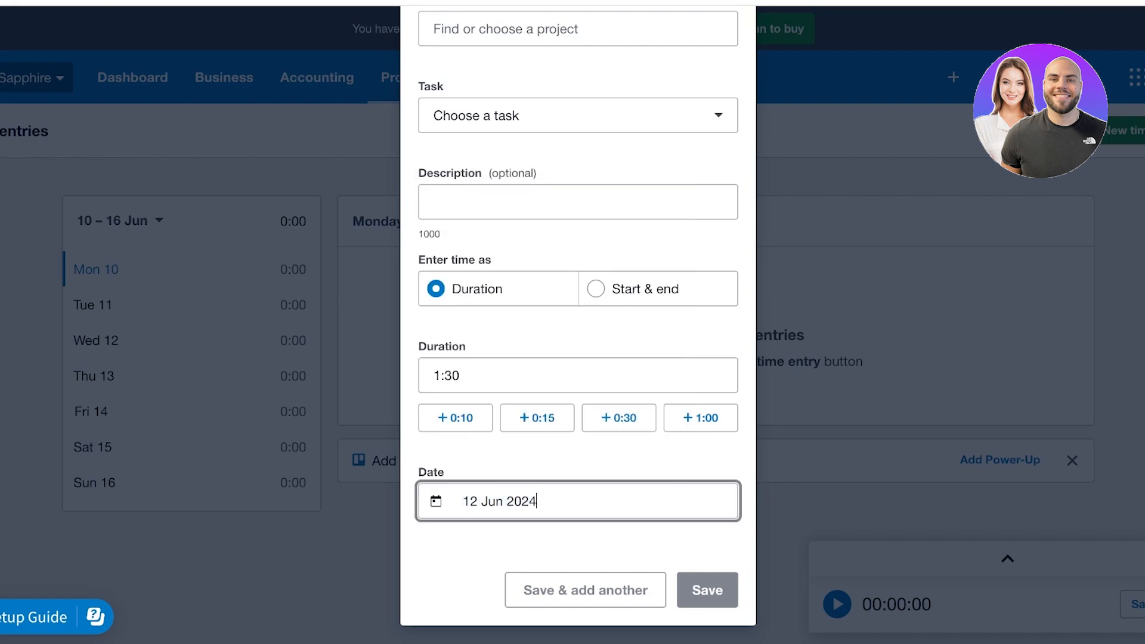
scroll(578, 369, up, 2)
click(726, 49)
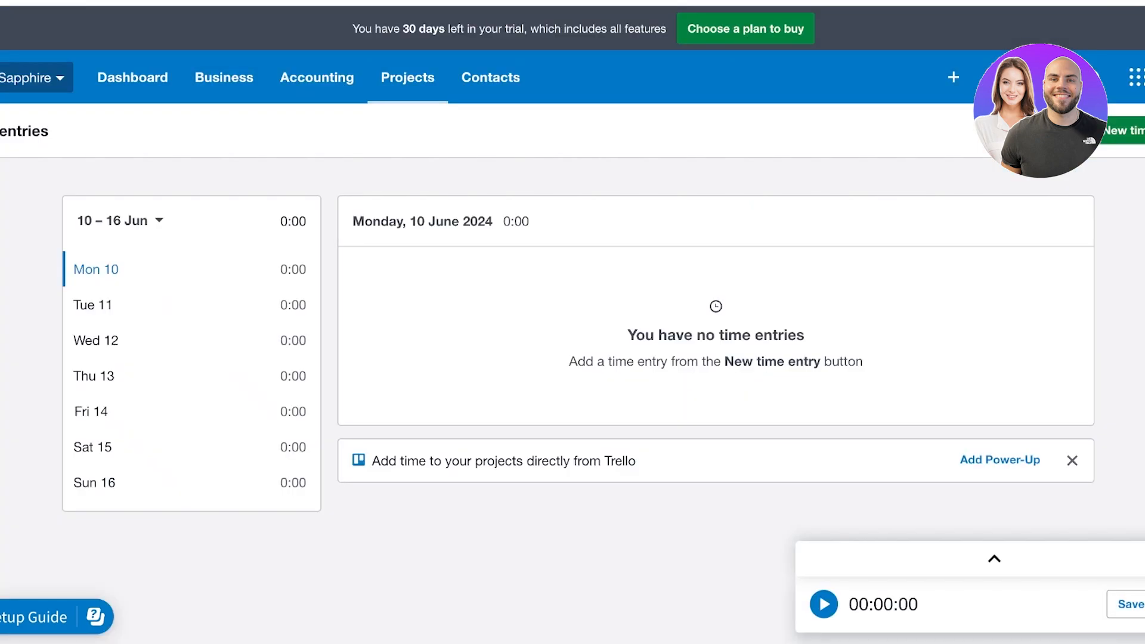
click(1144, 604)
click(1124, 560)
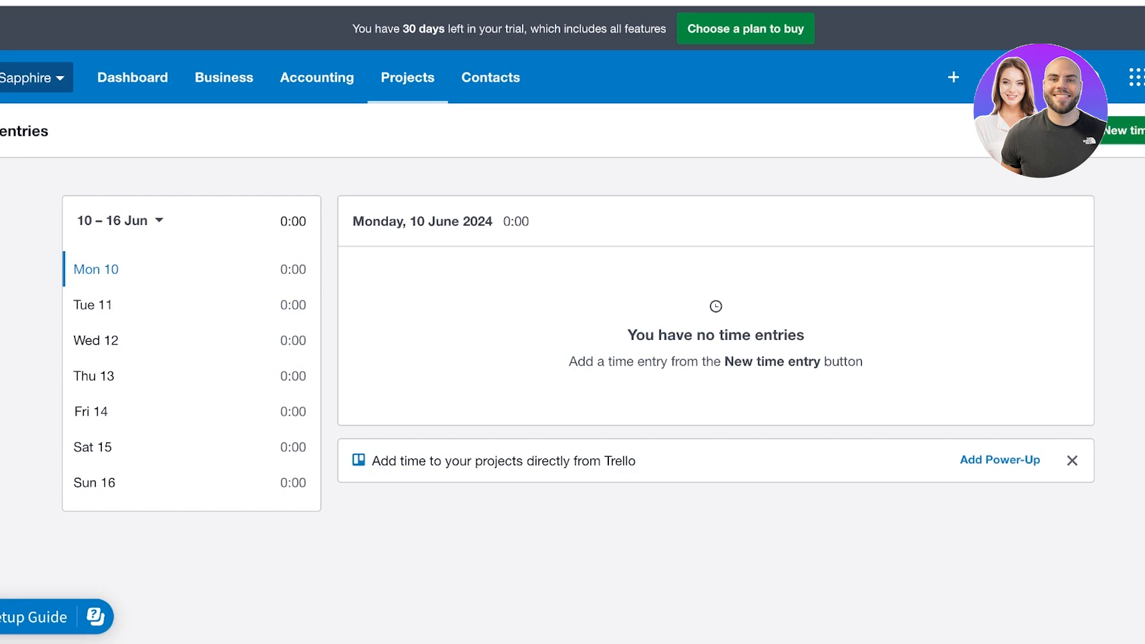
Switch to the Staff time overview for 10–16 Jun 2024 and scroll through it
mouse_move(407, 77)
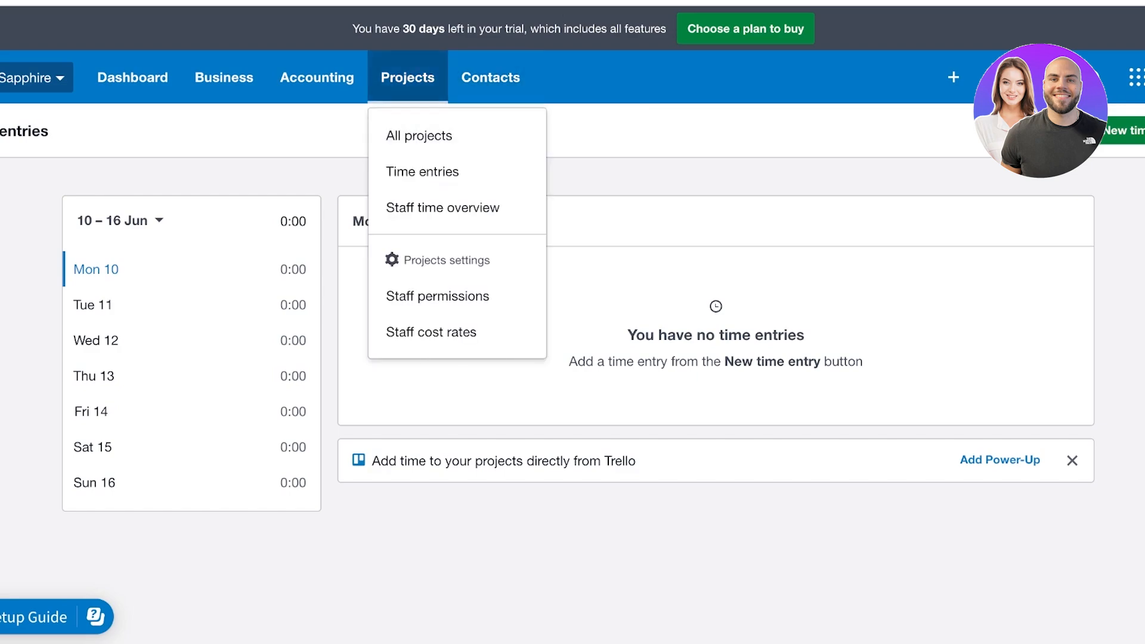
click(443, 208)
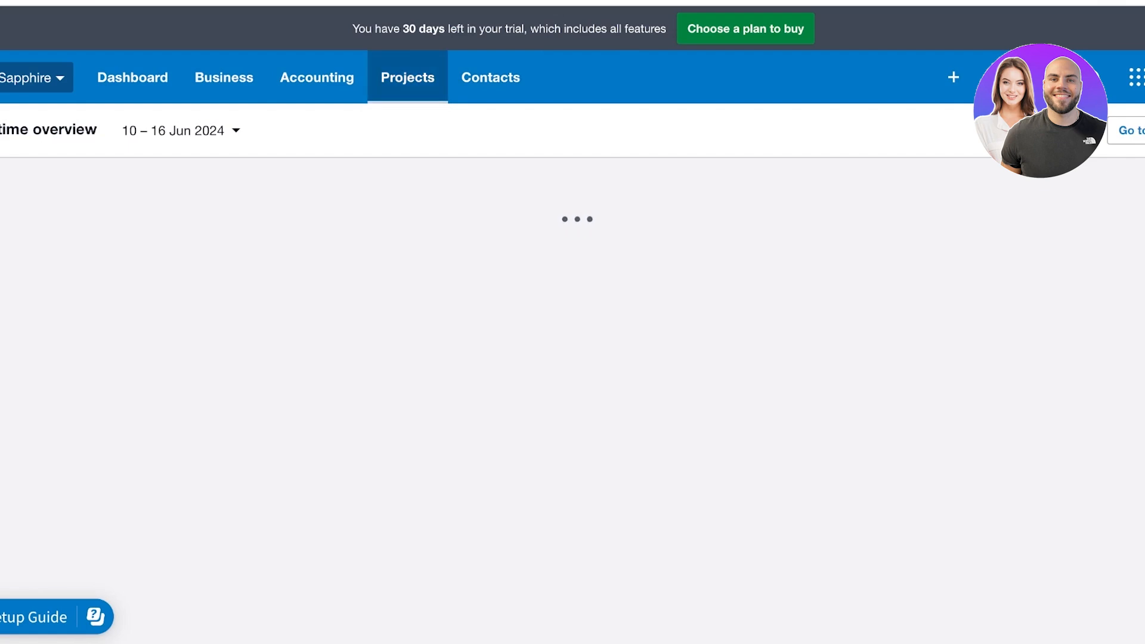
click(408, 78)
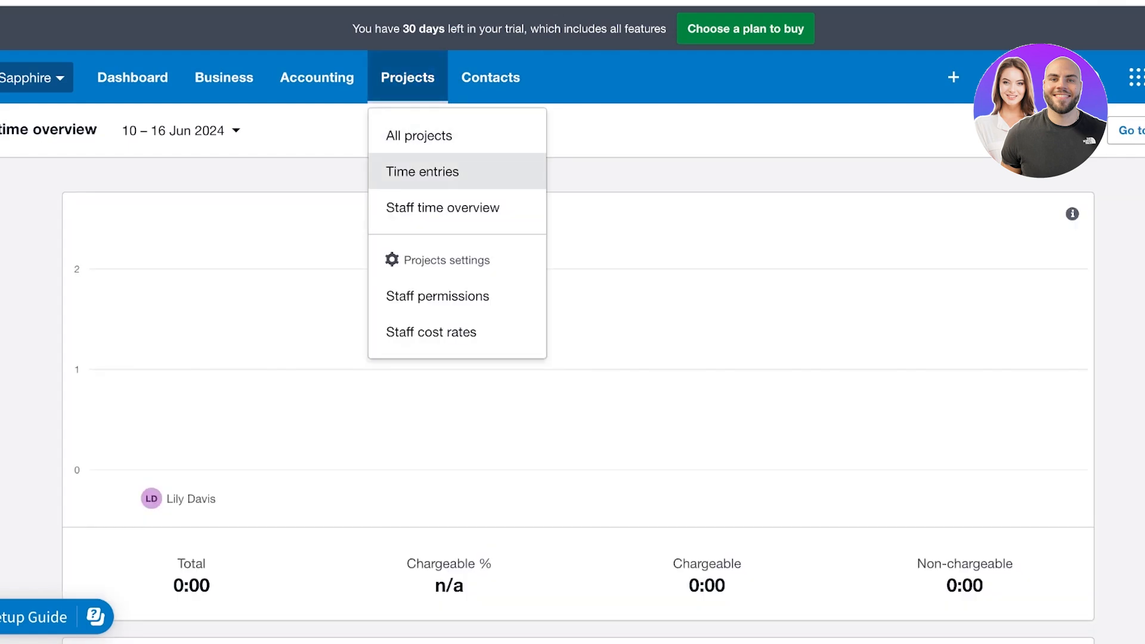
scroll(573, 322, down, 3)
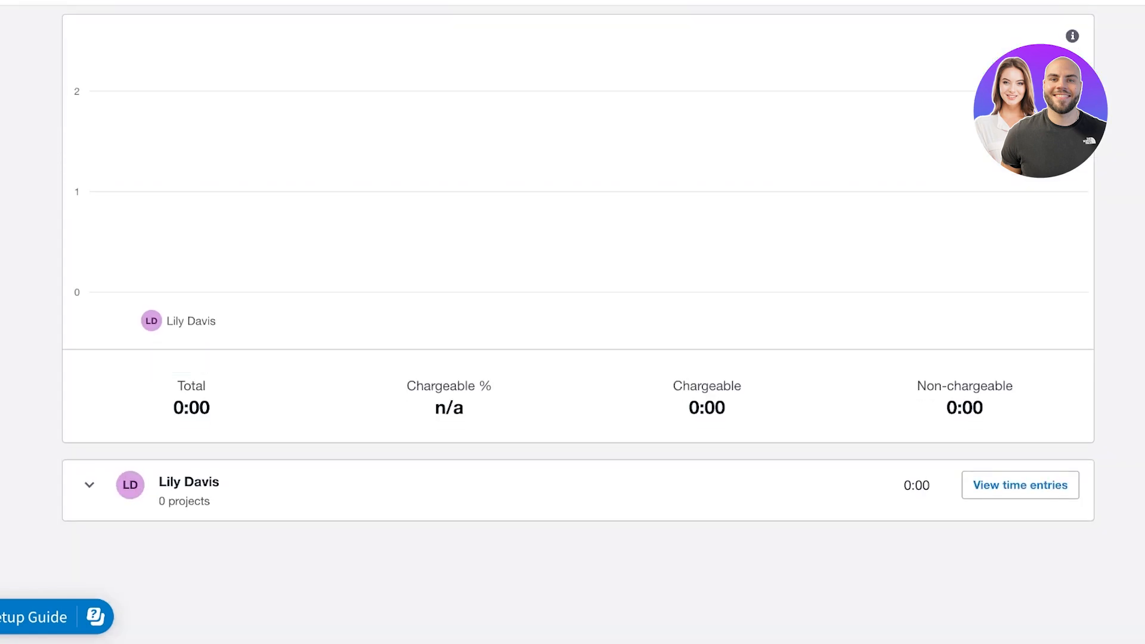
scroll(572, 322, up, 3)
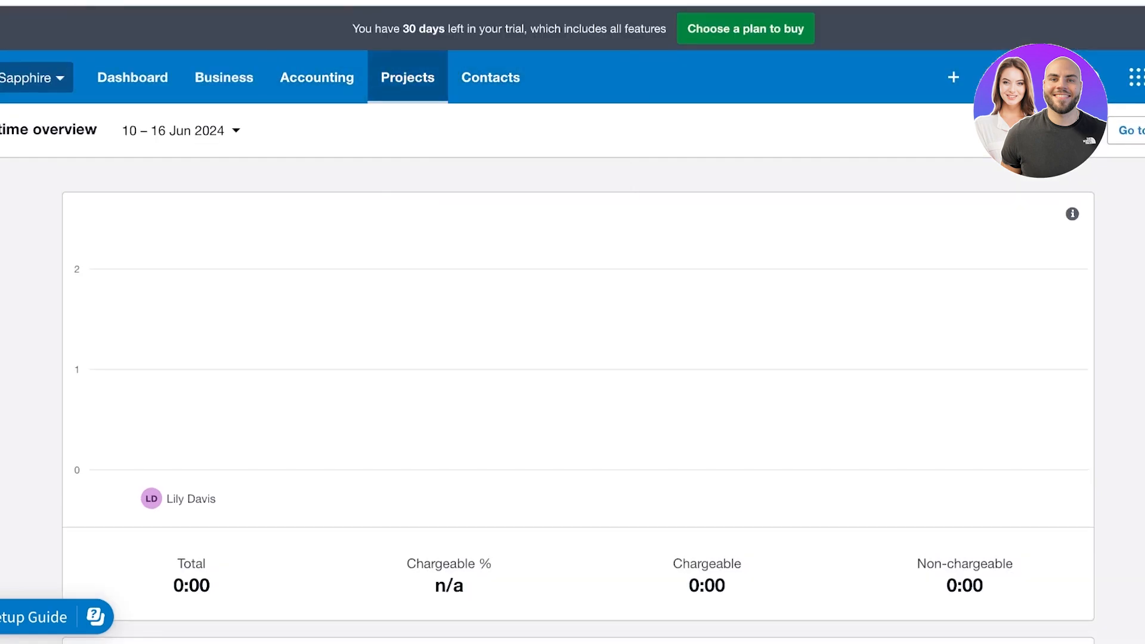
mouse_move(408, 77)
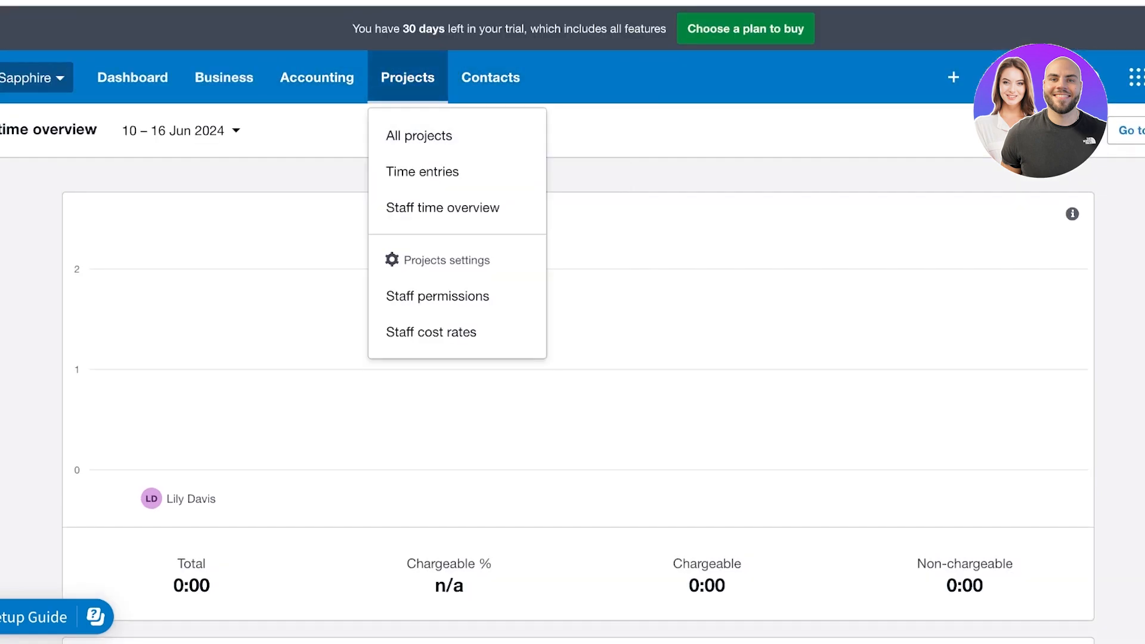
mouse_move(225, 77)
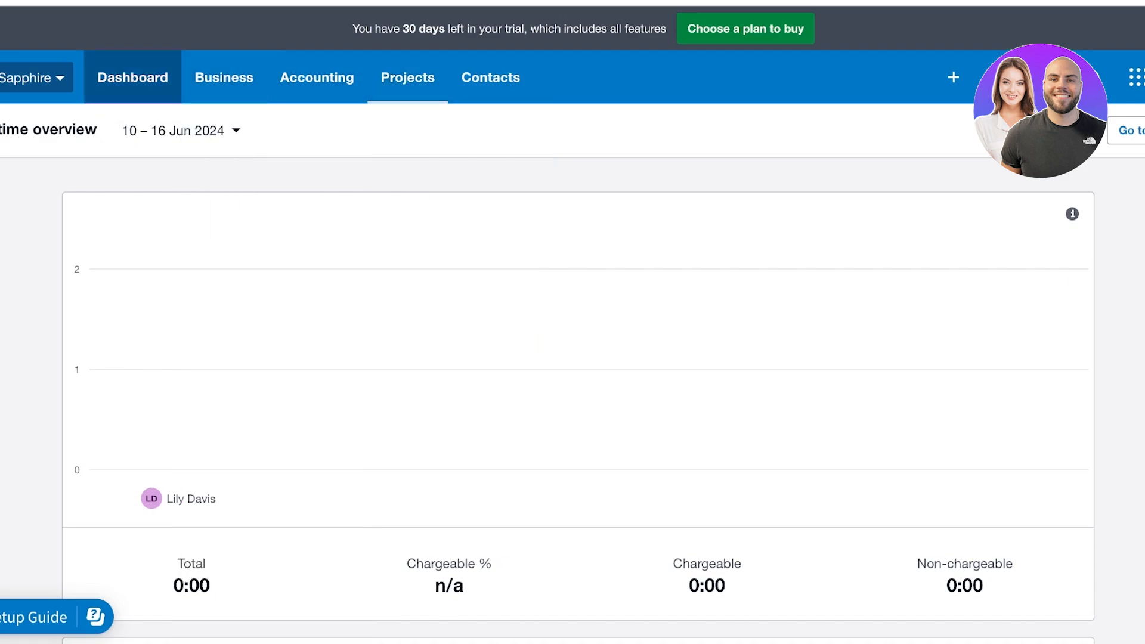
Go to the dashboard and look over the Create new menu, apps panel and account options
click(132, 78)
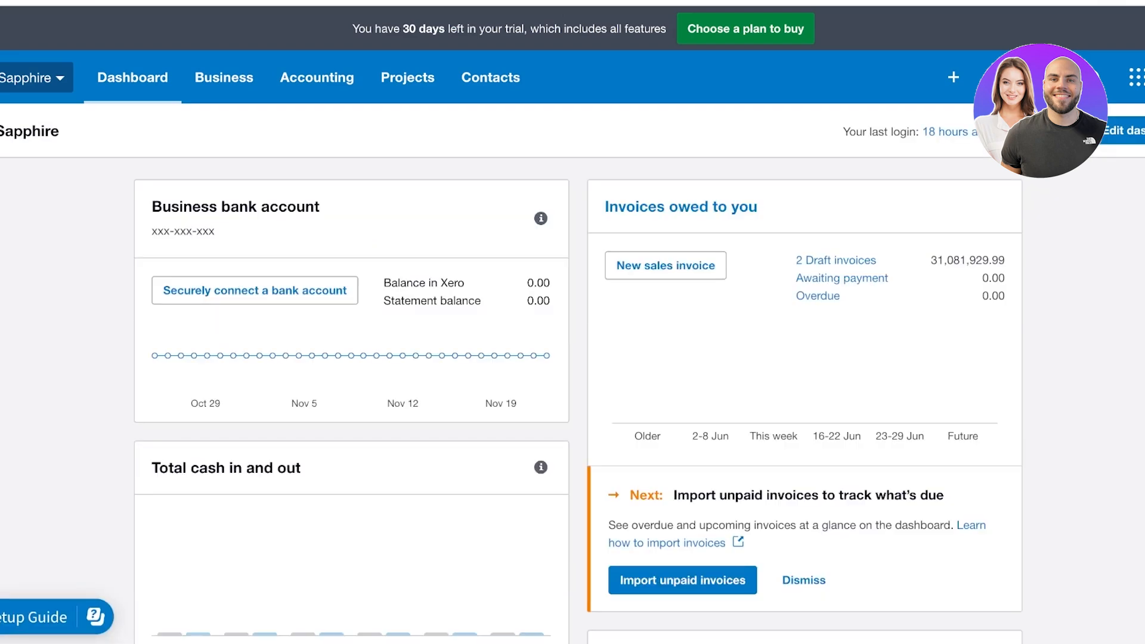
scroll(573, 357, down, 1)
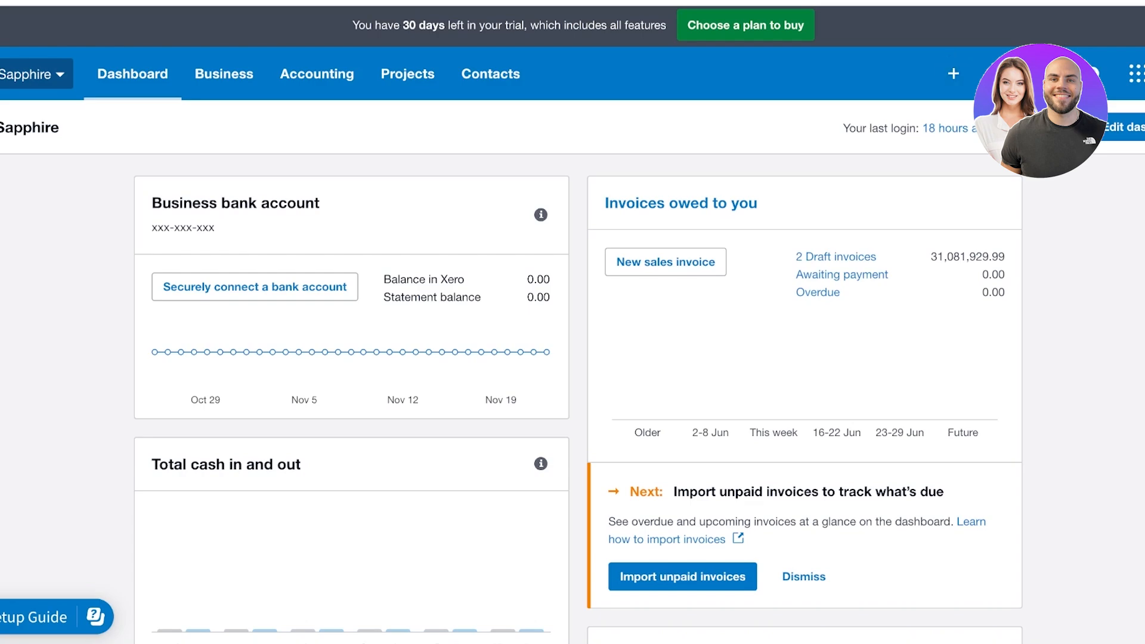
click(1045, 73)
click(953, 74)
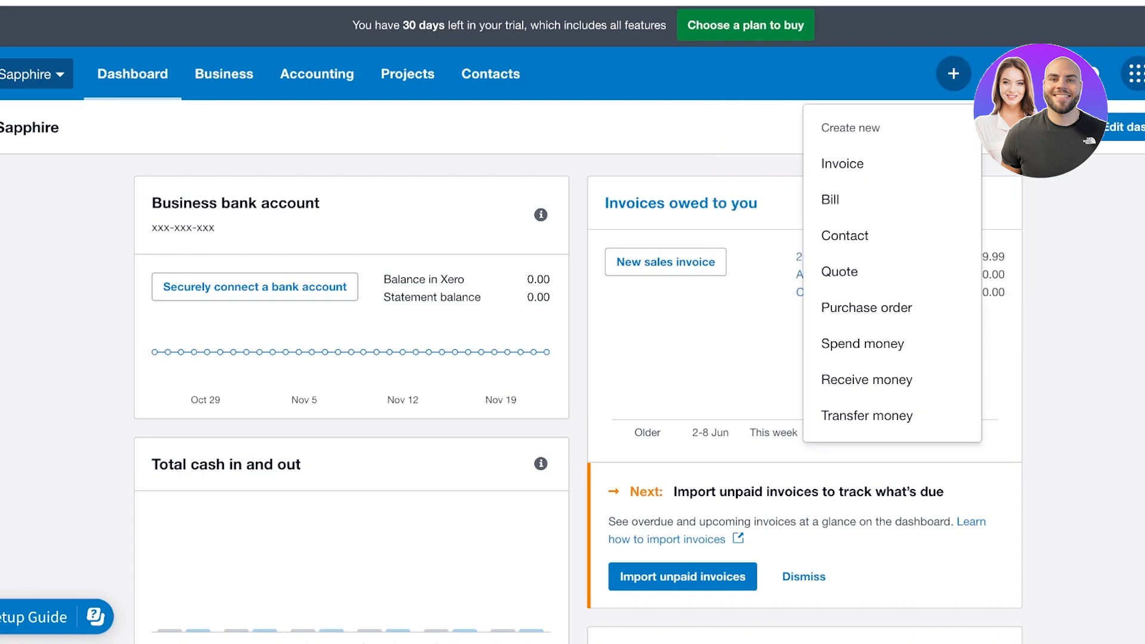
click(1135, 73)
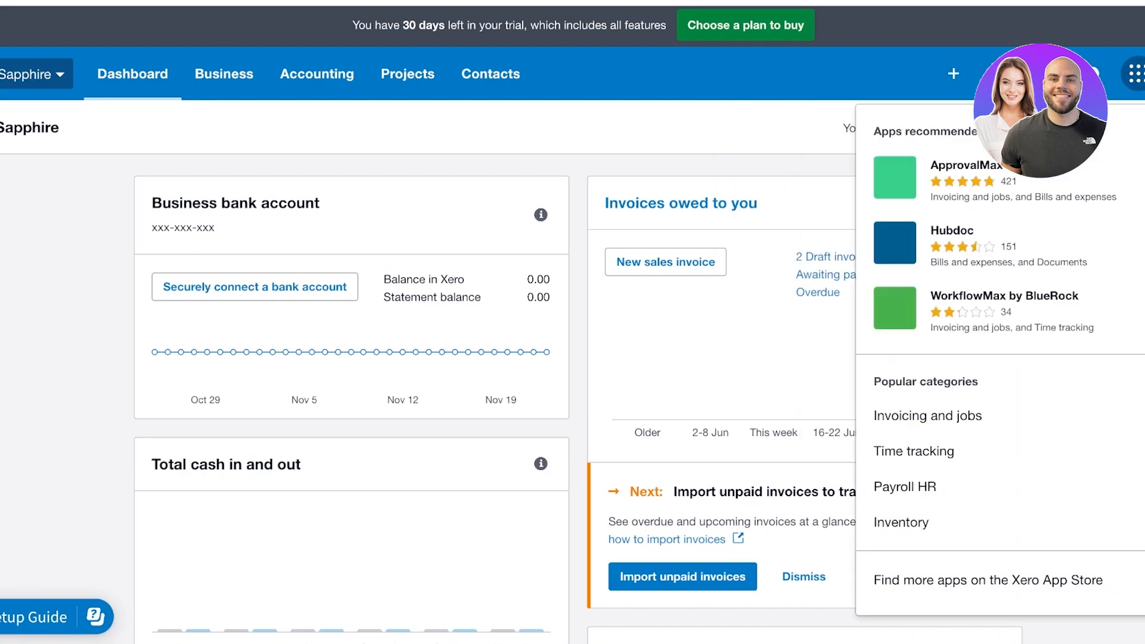
click(1144, 73)
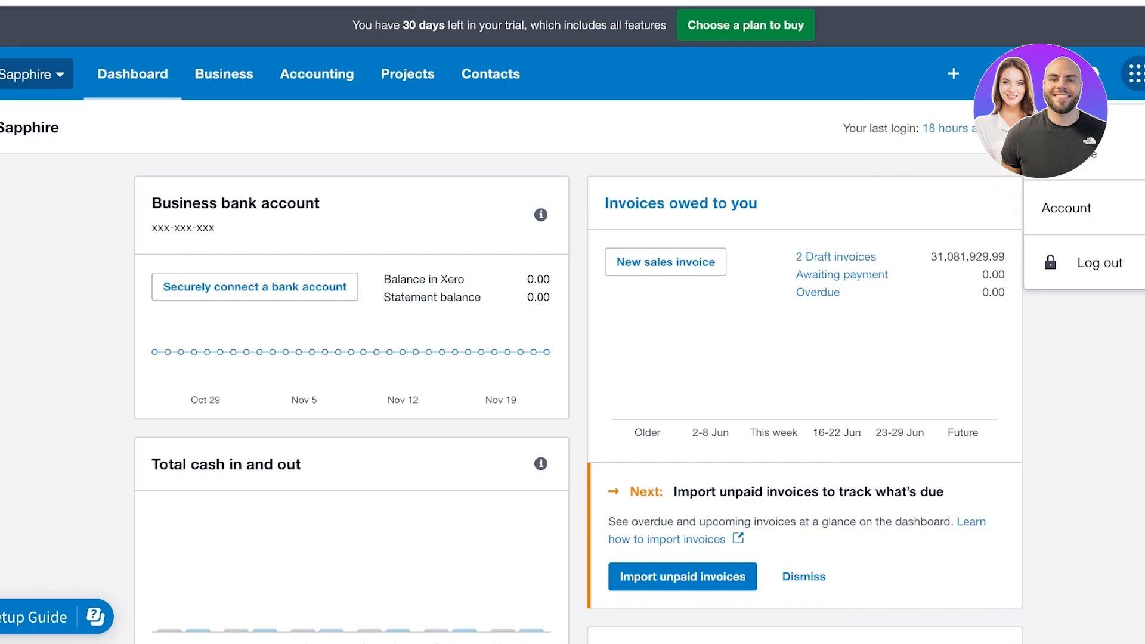
click(1134, 73)
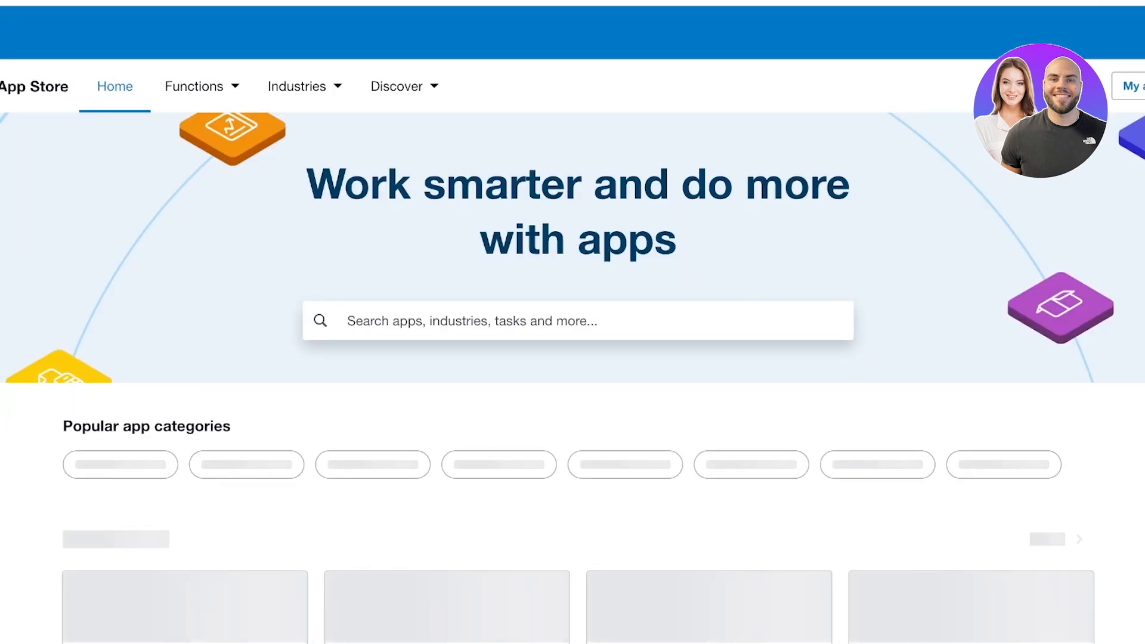
Scroll through the App Store's retail, featured and new app listings
scroll(572, 322, down, 5)
scroll(644, 274, down, 2)
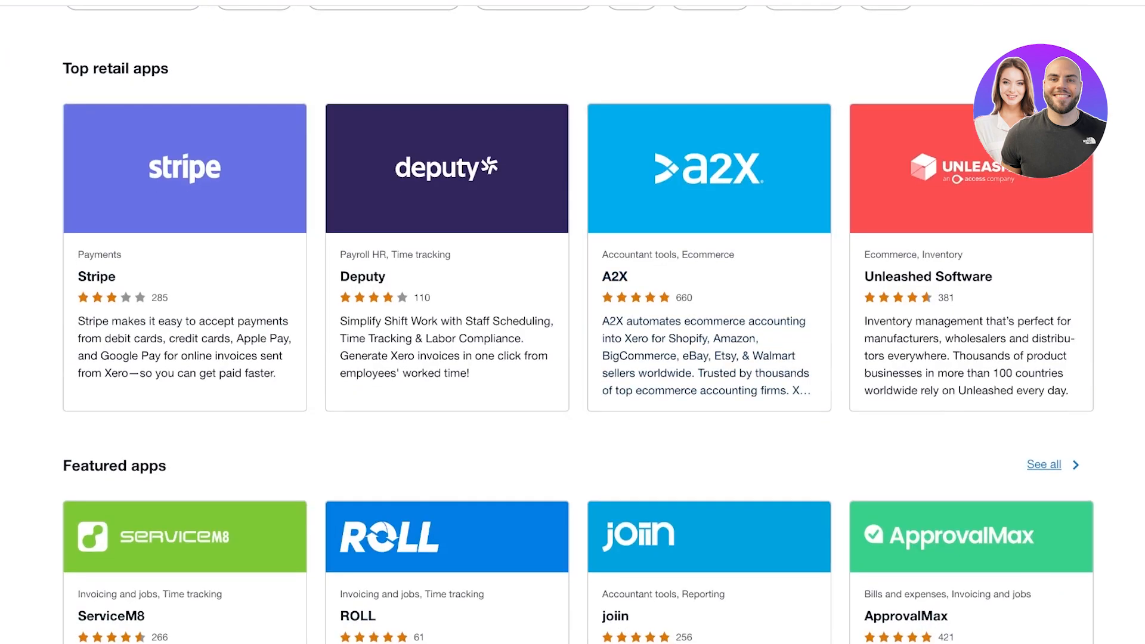
scroll(643, 275, up, 3)
scroll(644, 274, down, 3)
scroll(572, 322, down, 15)
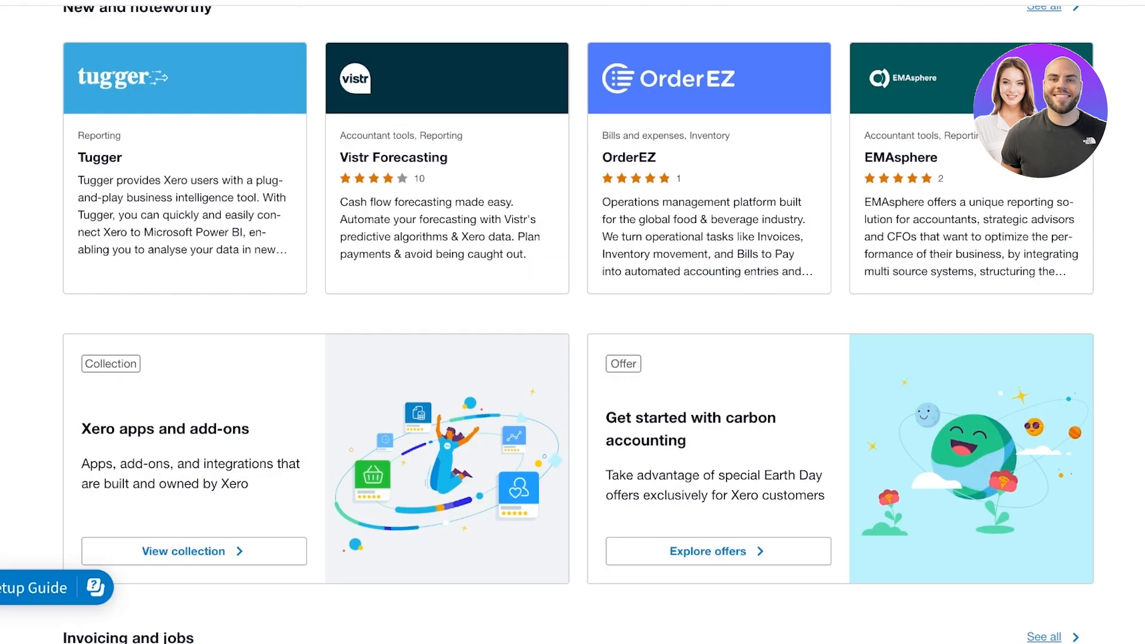
scroll(572, 322, down, 4)
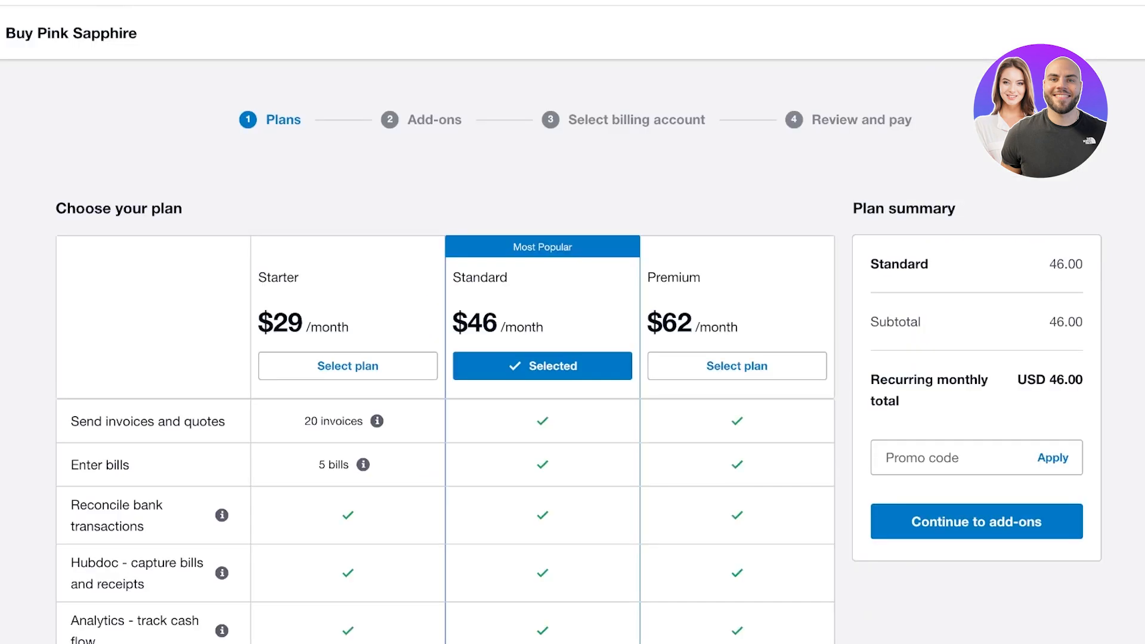
Scroll through the Starter, Standard and Premium plan comparison, with Standard at $46/month
scroll(572, 322, down, 3)
scroll(572, 322, up, 3)
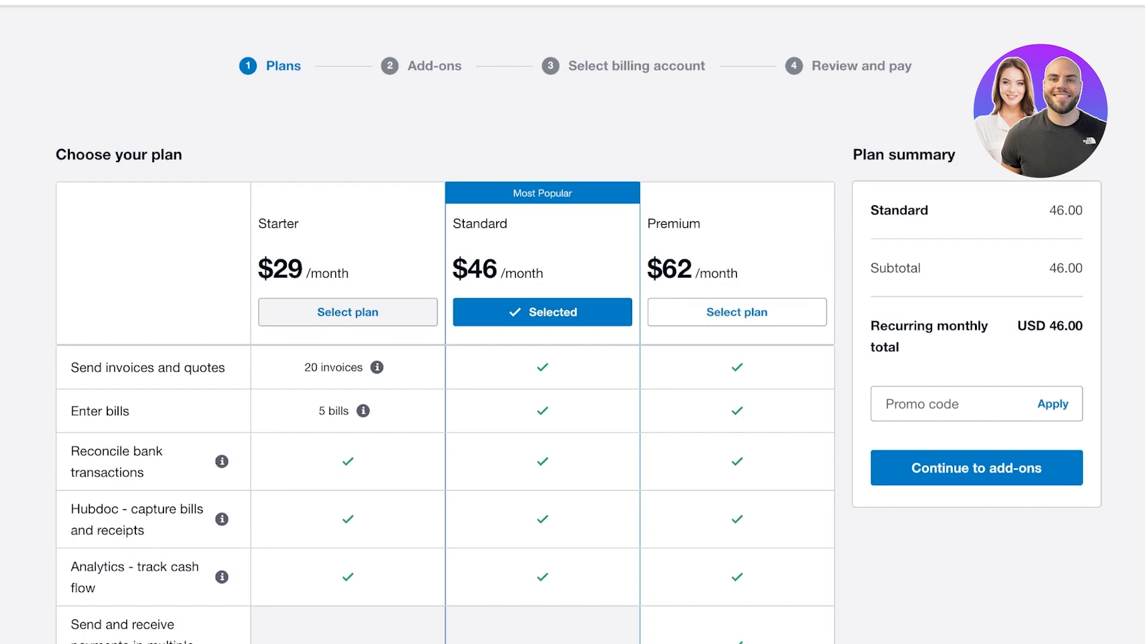
scroll(573, 322, up, 1)
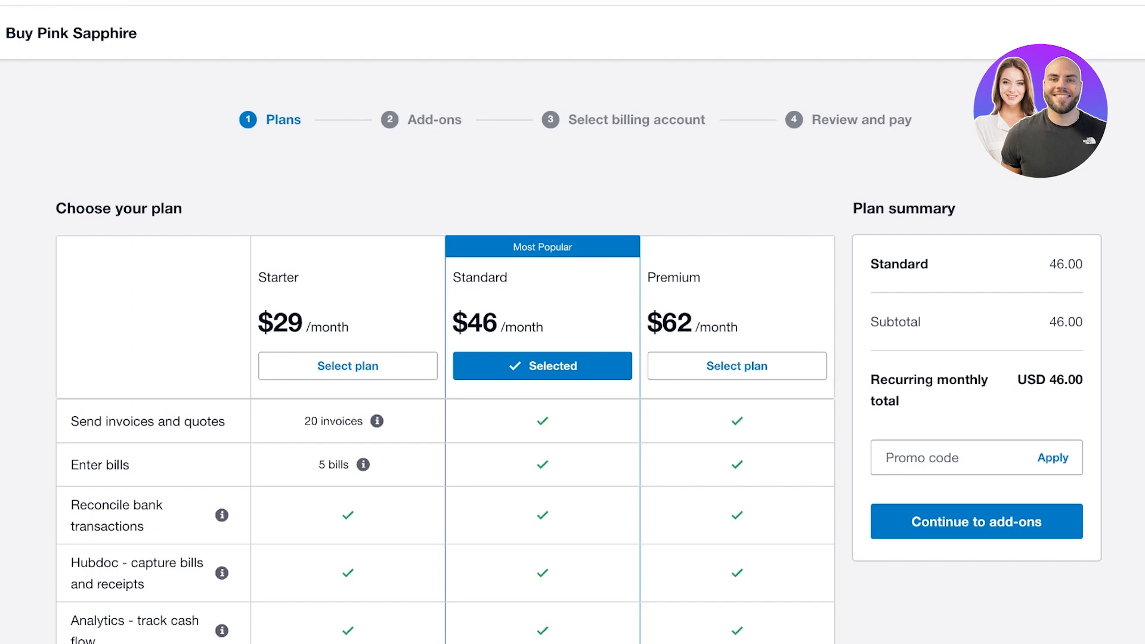
scroll(572, 357, down, 3)
scroll(573, 357, up, 3)
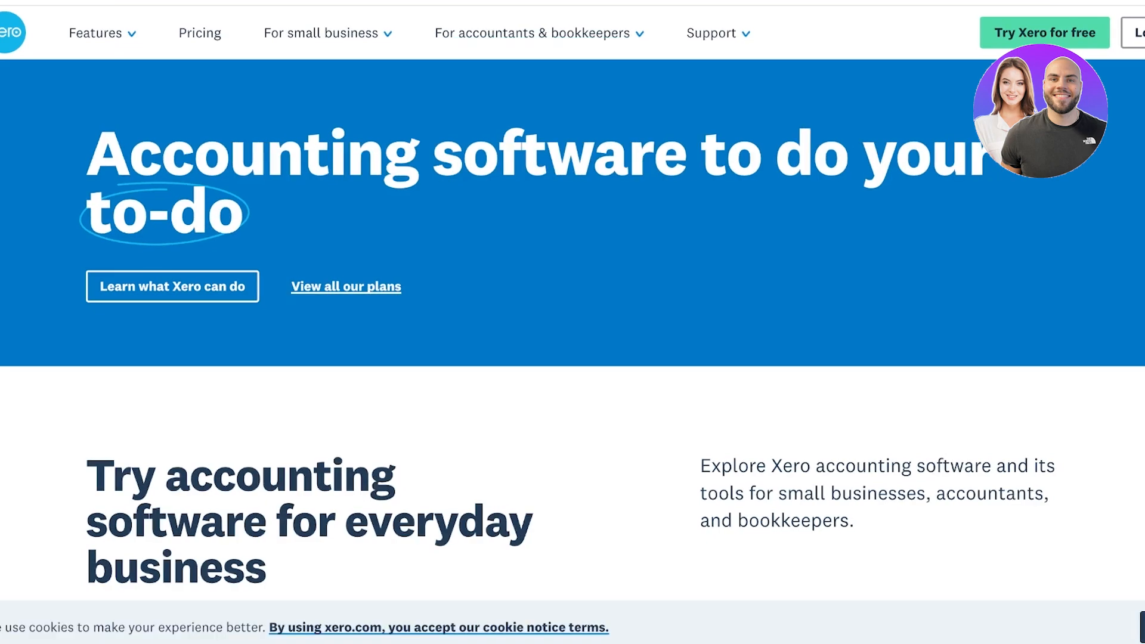
View the Pricing page's 50%-off Starter, Standard and Premium plan prices
click(200, 32)
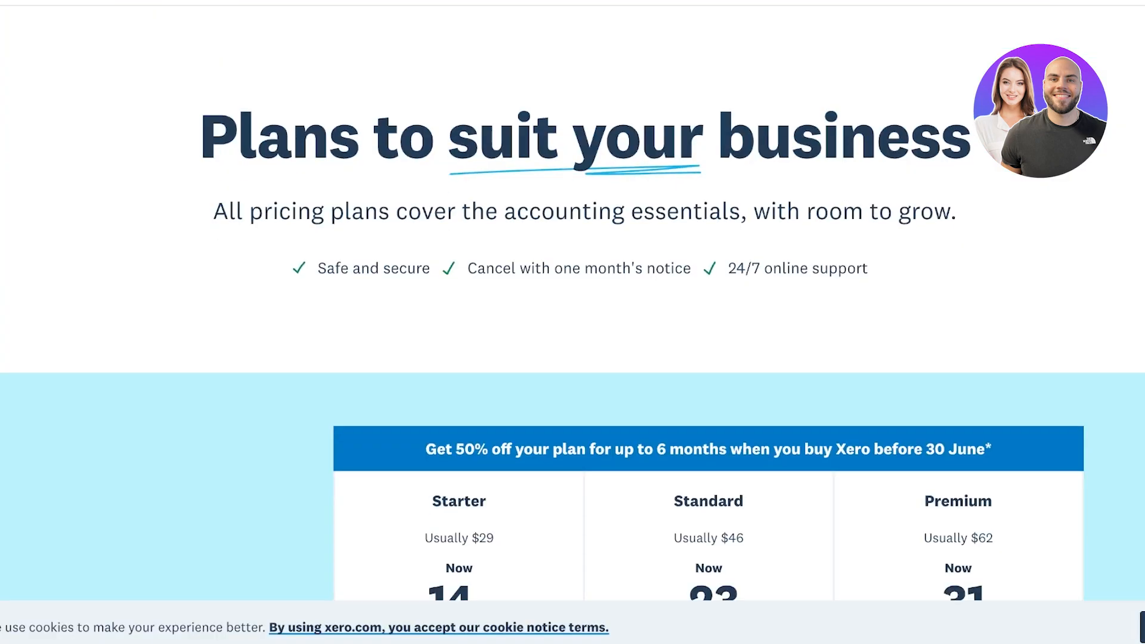
scroll(572, 322, down, 5)
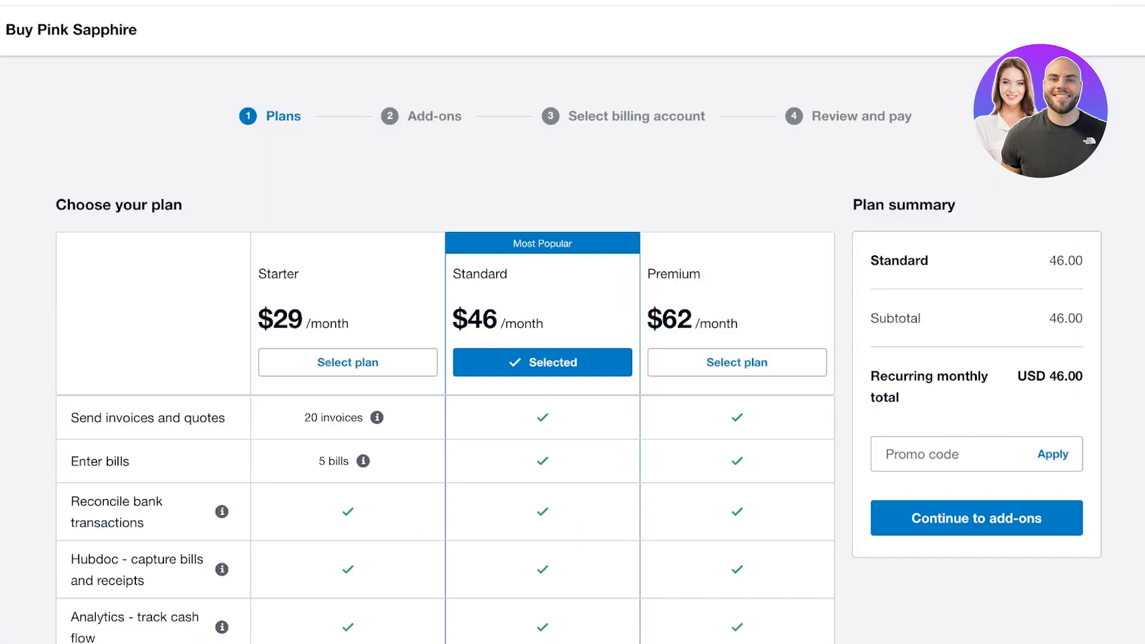
scroll(572, 322, down, 3)
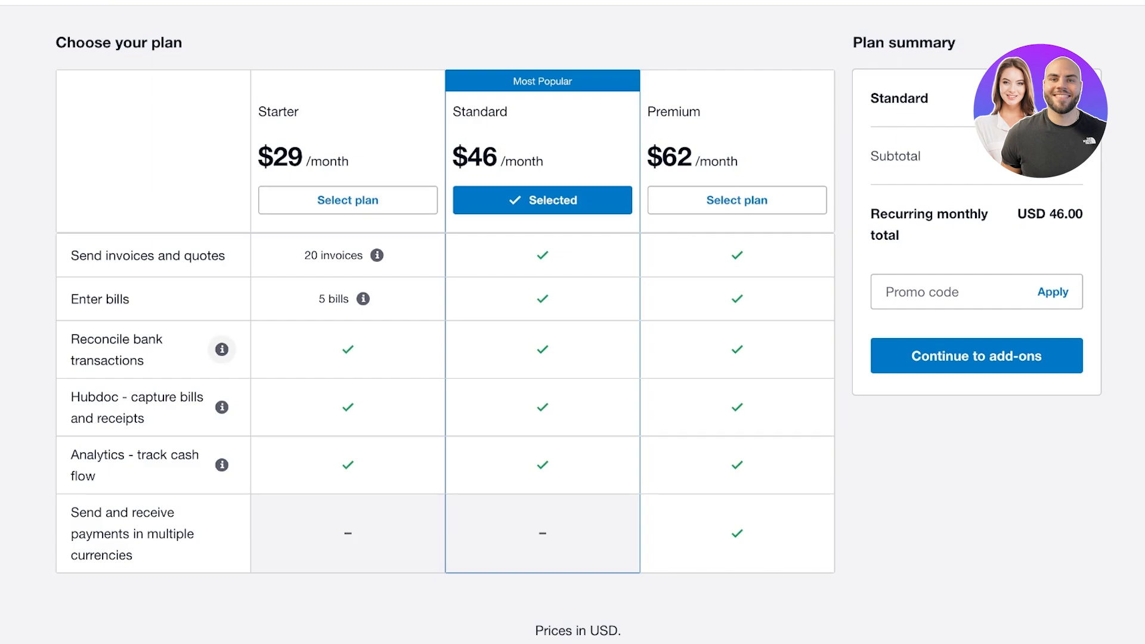
Check what Reconcile bank transactions covers in the checkout plan table
mouse_move(222, 350)
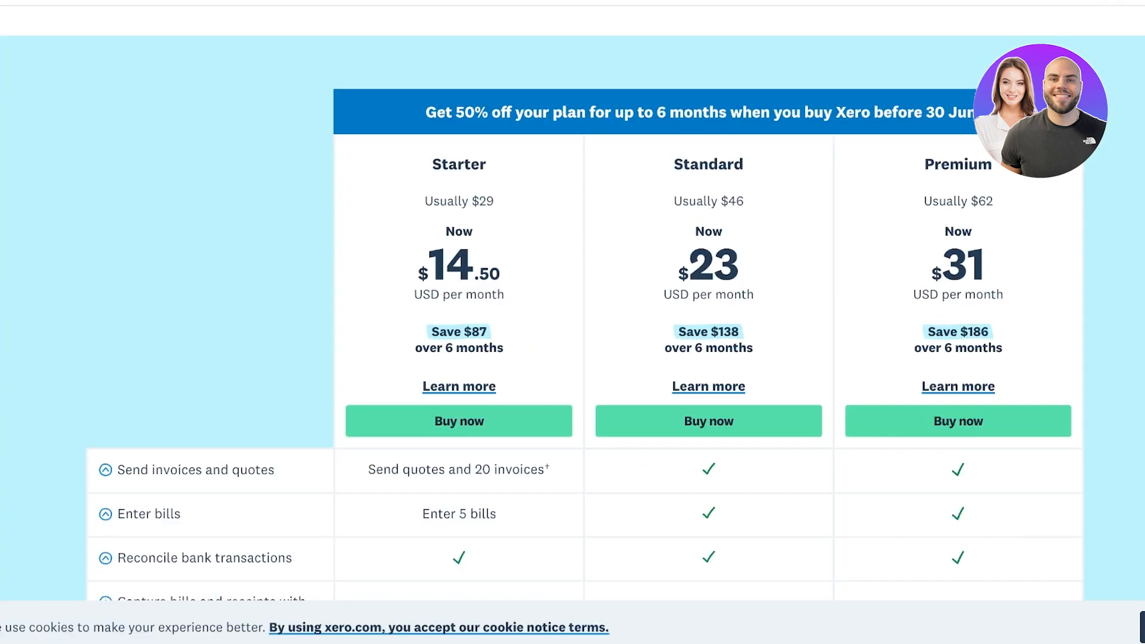
scroll(572, 322, down, 5)
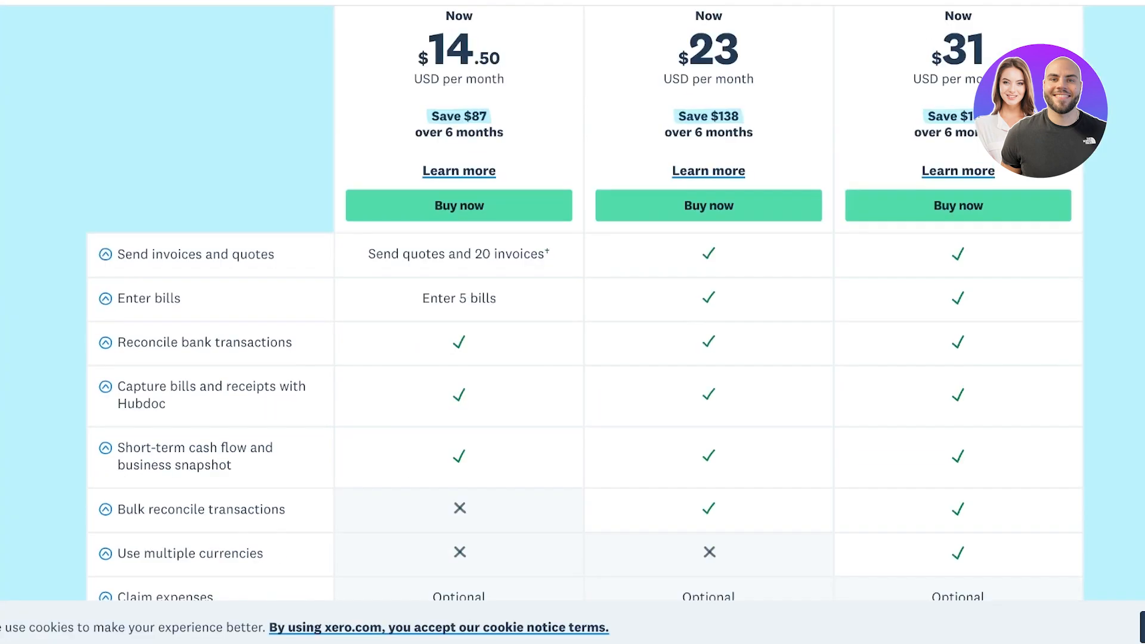
scroll(572, 322, down, 1)
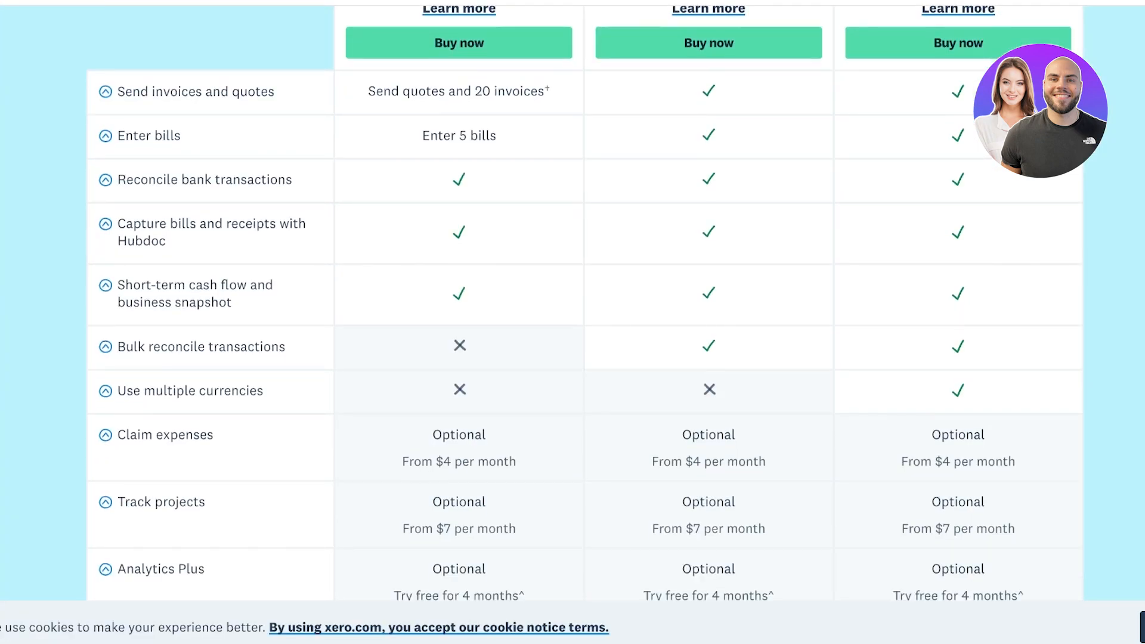
scroll(573, 322, down, 3)
scroll(572, 322, down, 2)
scroll(572, 322, up, 5)
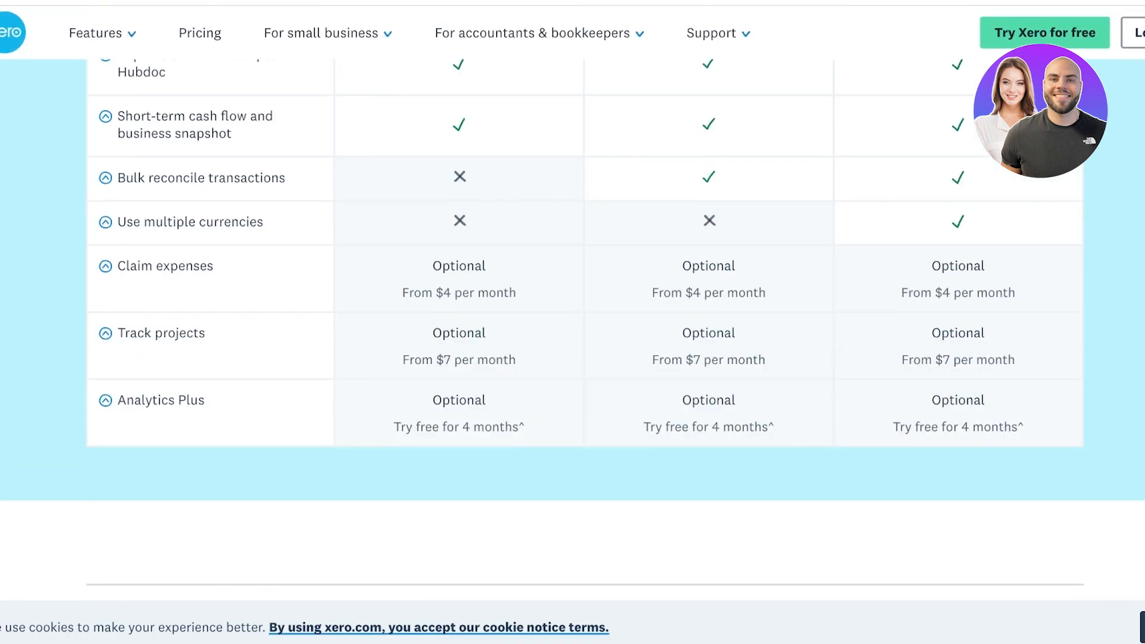
scroll(572, 322, up, 3)
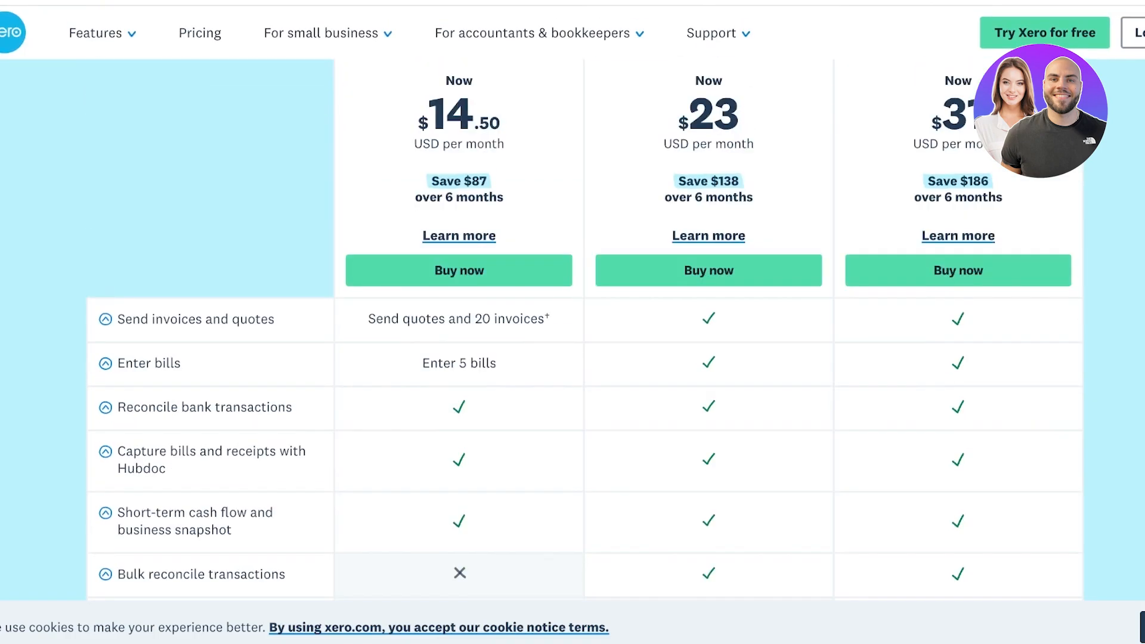
scroll(573, 322, down, 4)
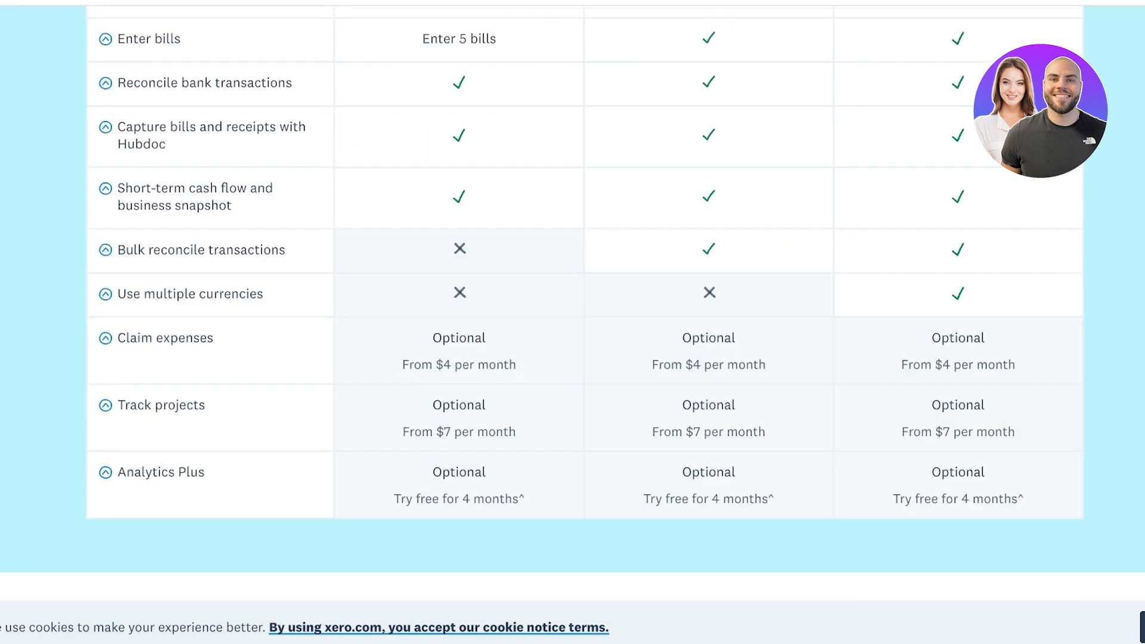
scroll(572, 322, up, 8)
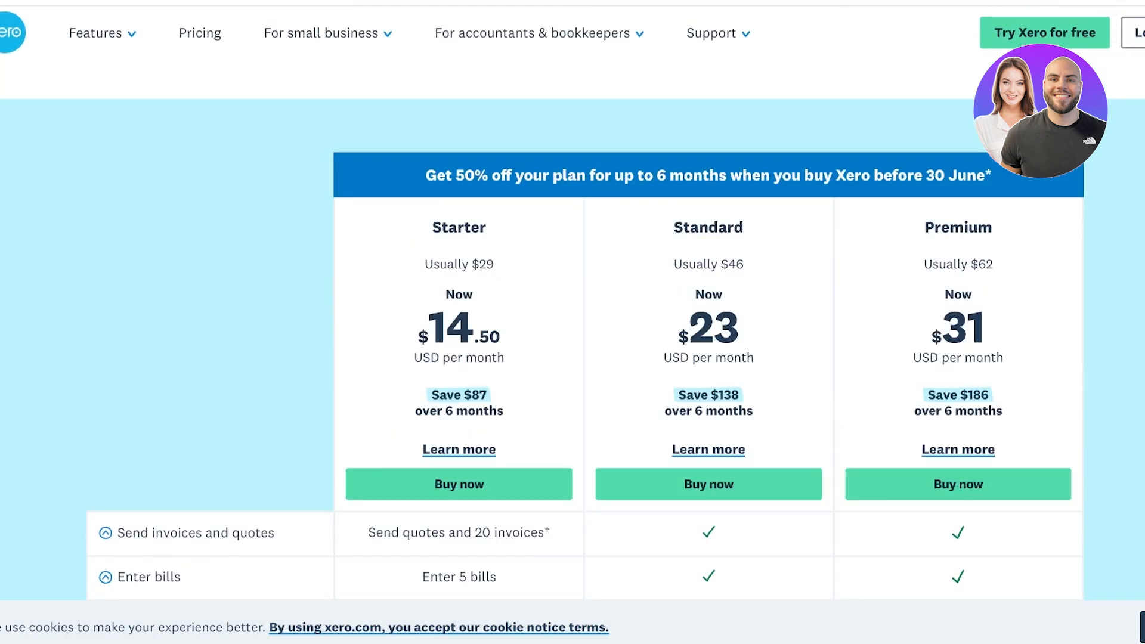
scroll(572, 322, down, 7)
scroll(572, 322, up, 4)
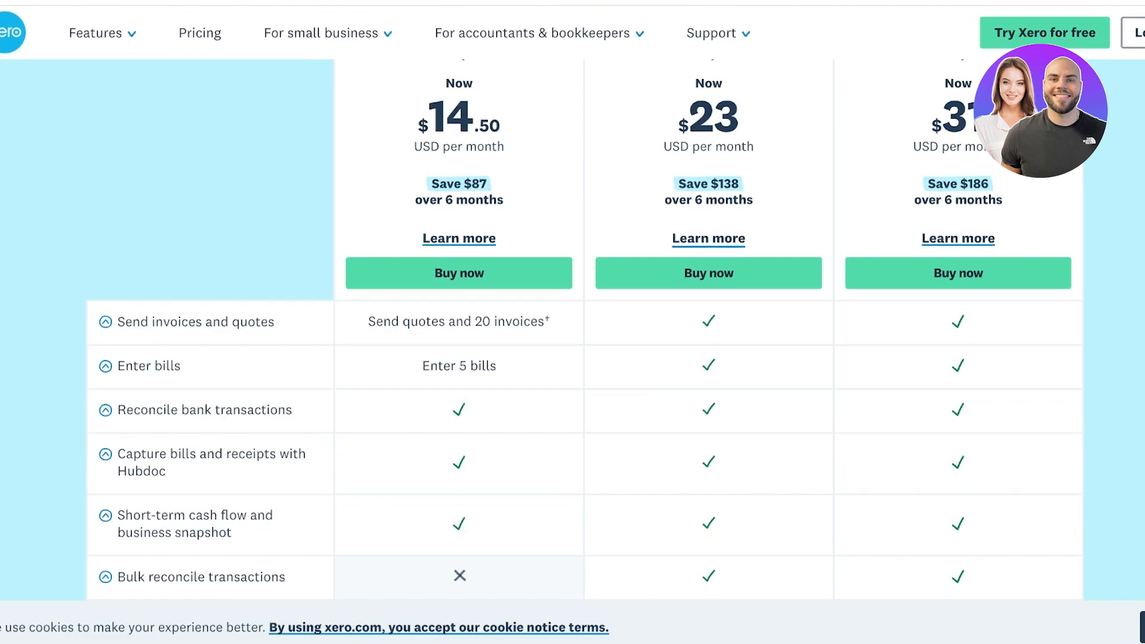
scroll(572, 322, up, 3)
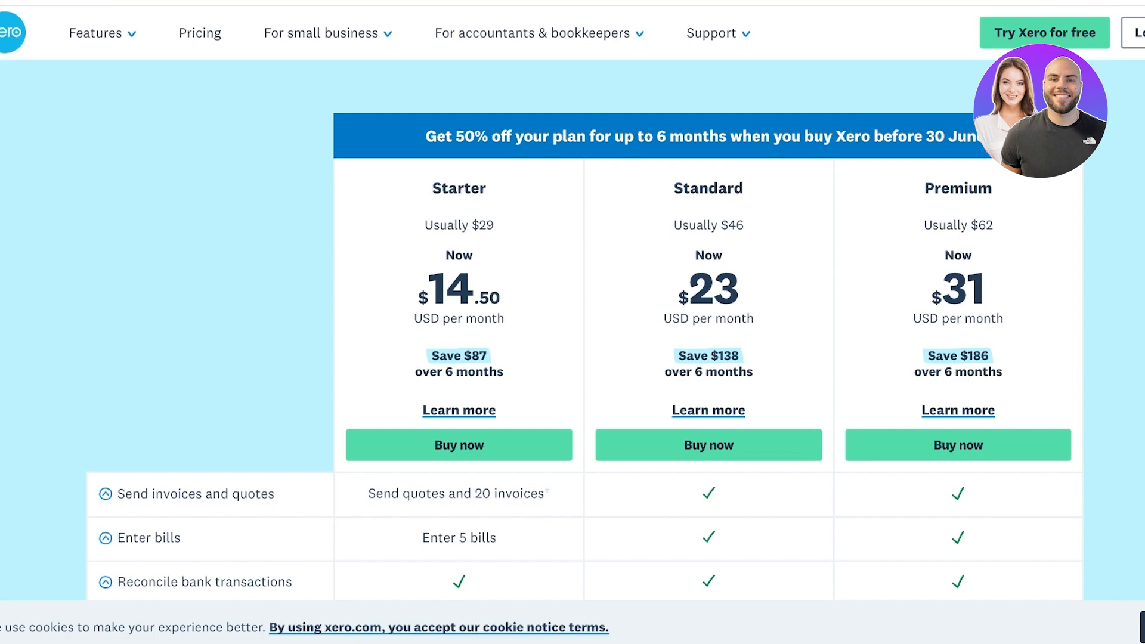